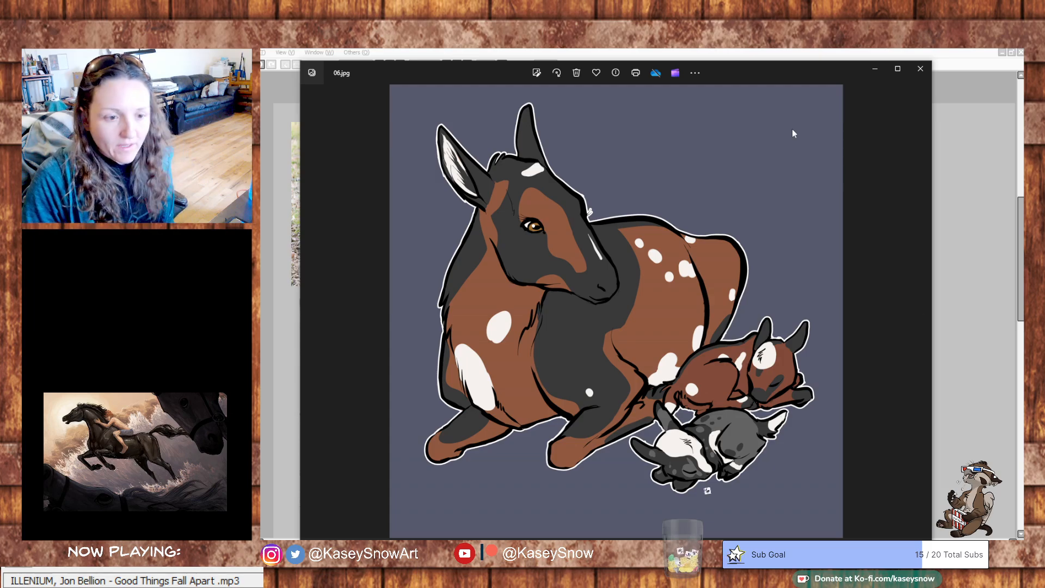
- Minimize the 06.jpg picture and select the entire goat skeleton diagram for copying
click(875, 69)
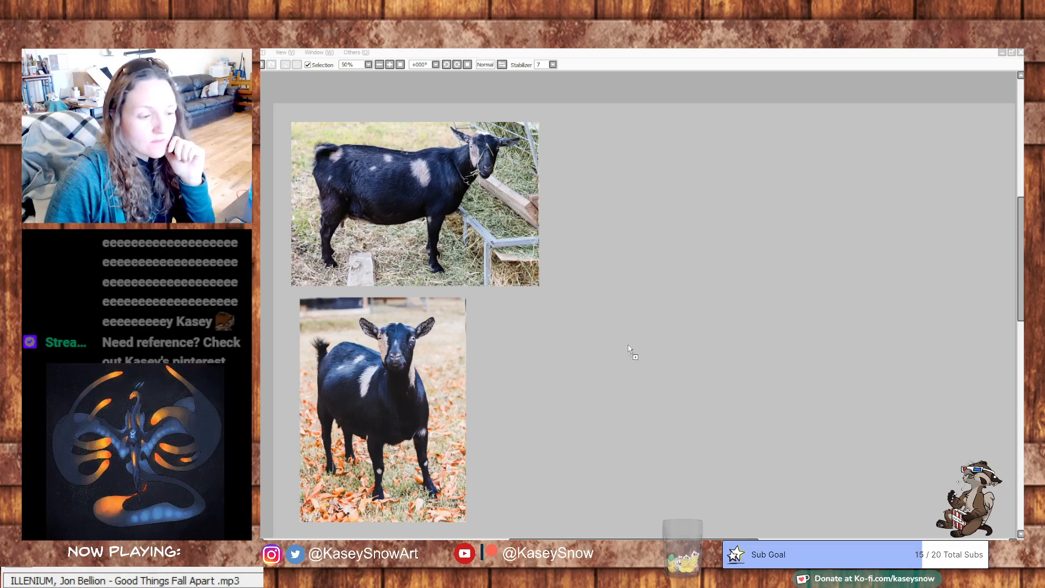
drag(627, 346, 626, 347)
key(ctrl+a)
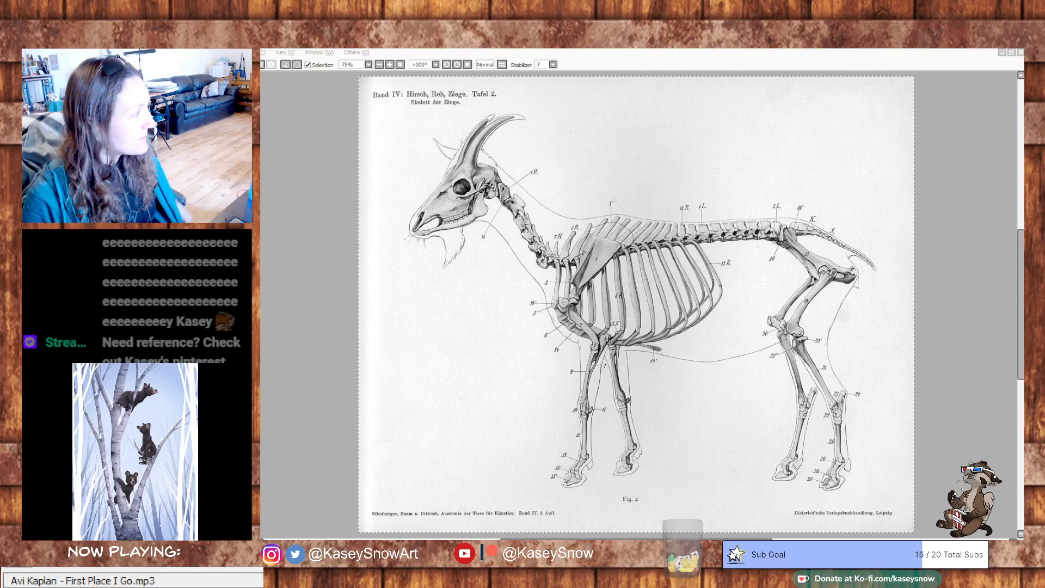
key(Return)
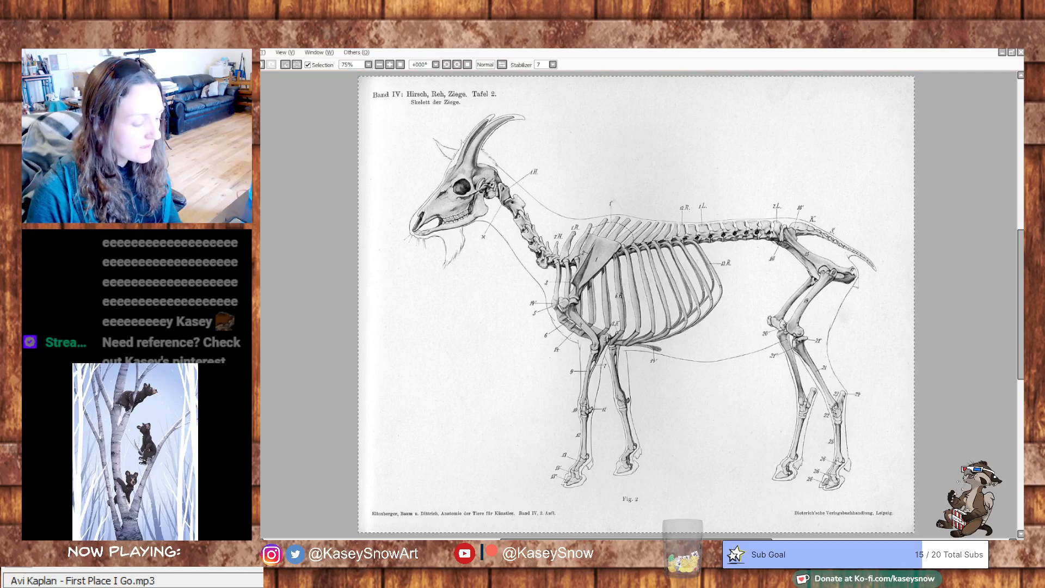
click(383, 545)
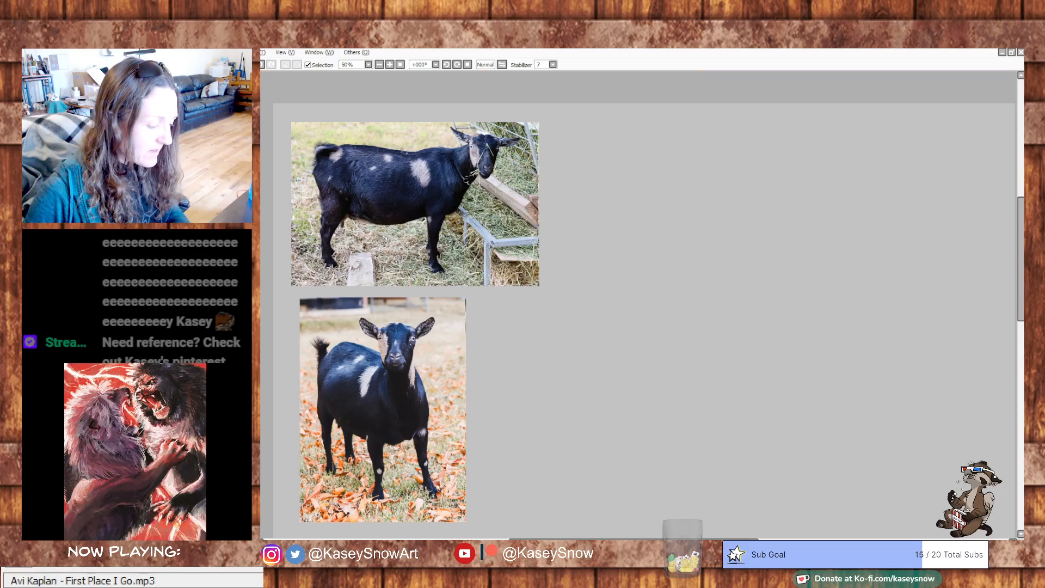
- Paste the goat skeleton diagram into the reference canvas and move it beside the two goat photos
key(ctrl+Tab)
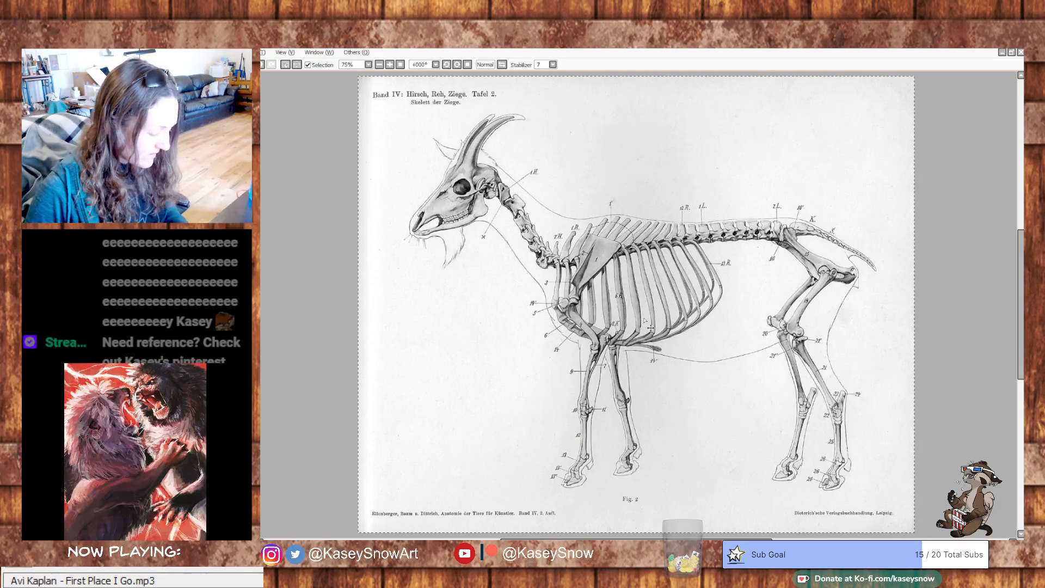
key(ctrl+Tab)
key(ctrl+v)
drag(488, 232, 756, 278)
drag(625, 414, 671, 445)
drag(755, 387, 764, 358)
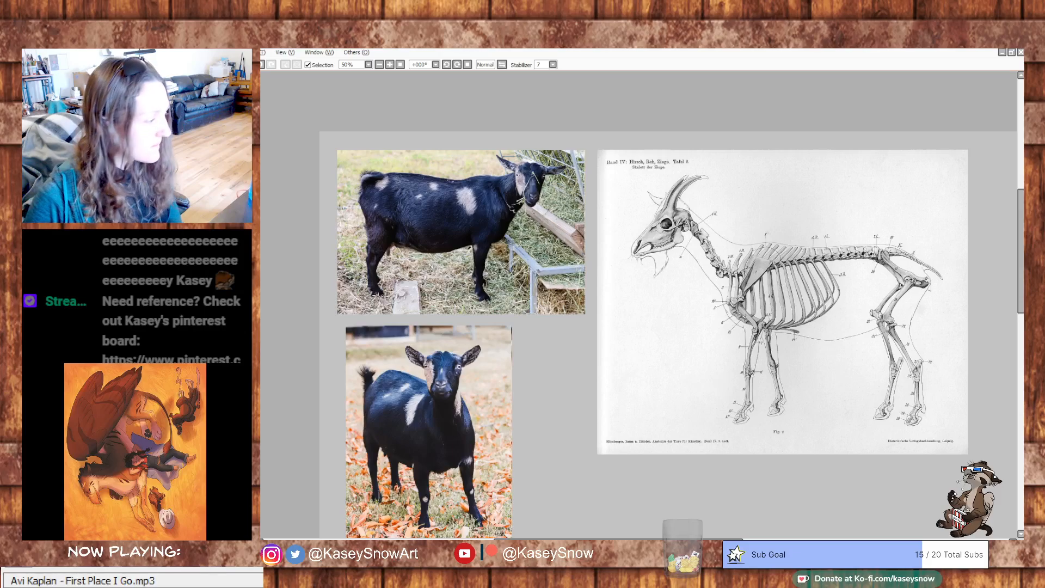
- Trim the skeleton diagram's outer margins by deleting everything outside a rectangular selection around the skeleton, leaving the cropped diagram selected
drag(632, 164, 946, 435)
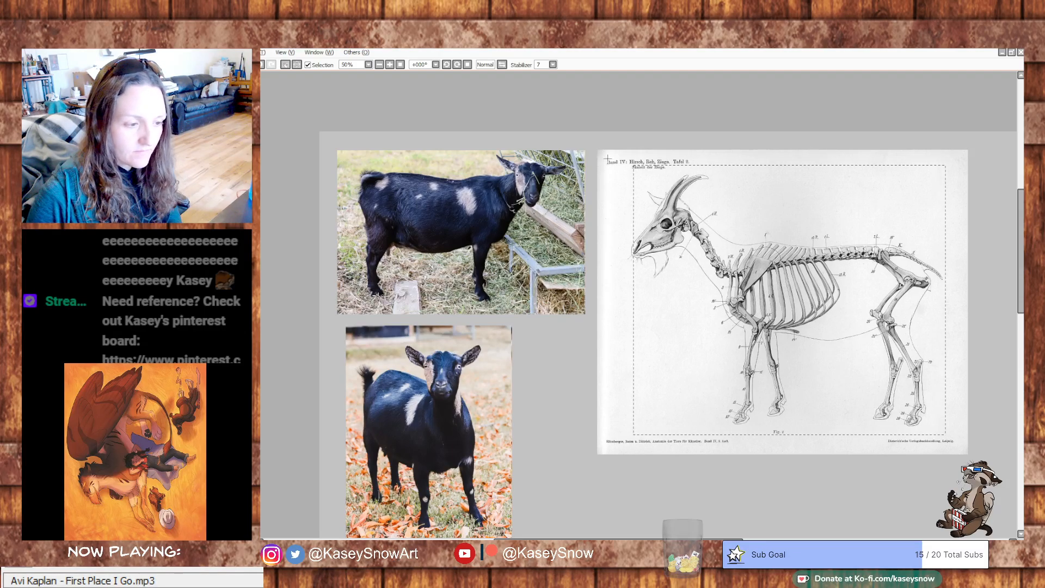
drag(626, 162, 948, 433)
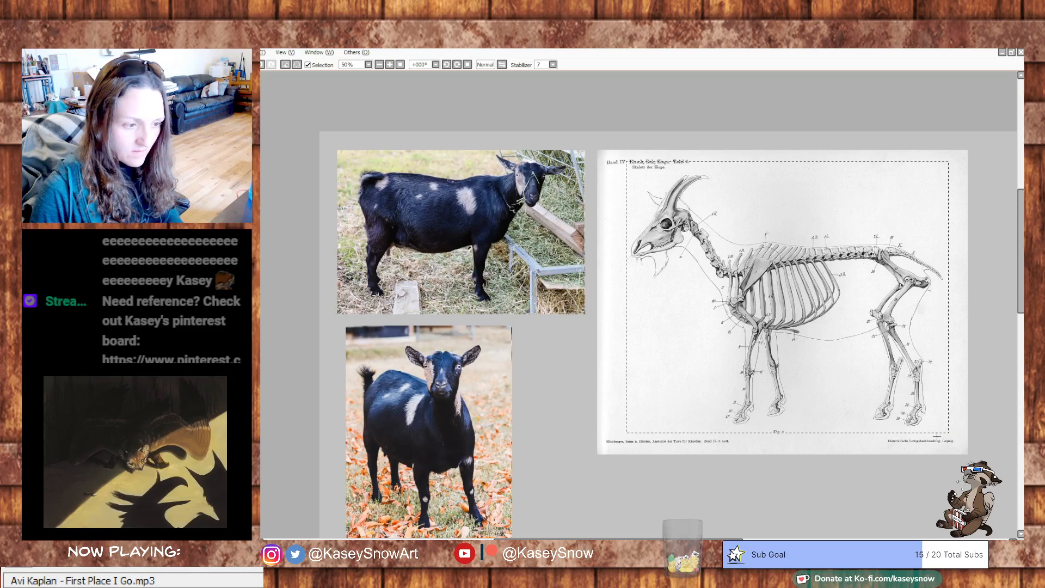
click(218, 52)
click(234, 73)
click(218, 52)
click(234, 64)
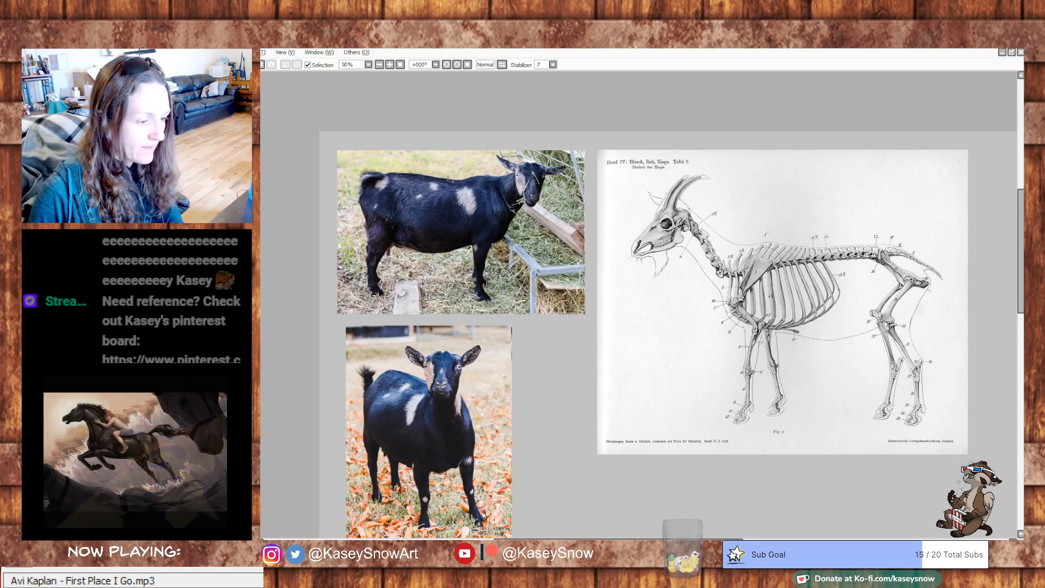
key(ctrl+z)
key(Delete)
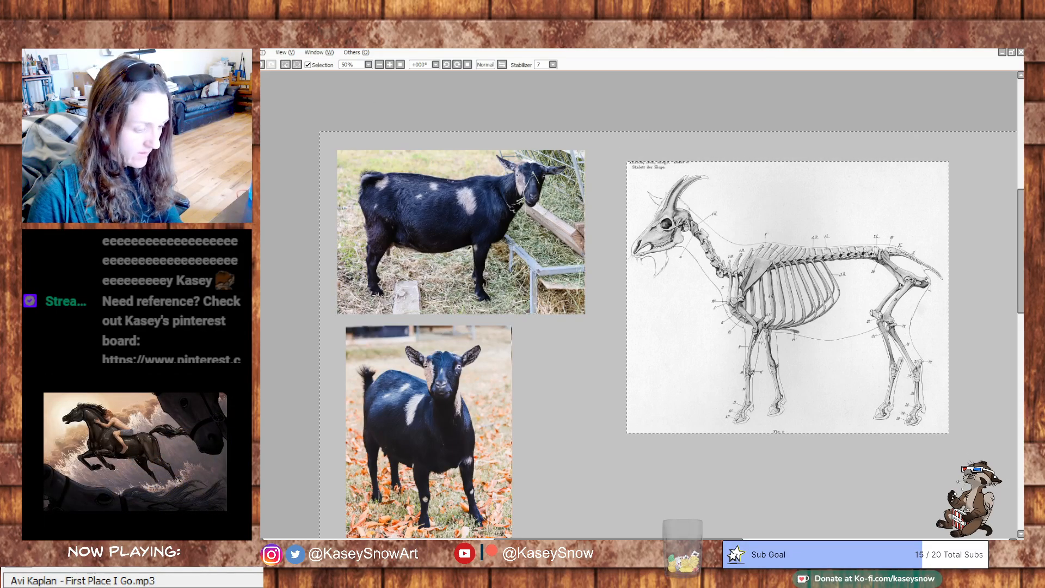
click(217, 52)
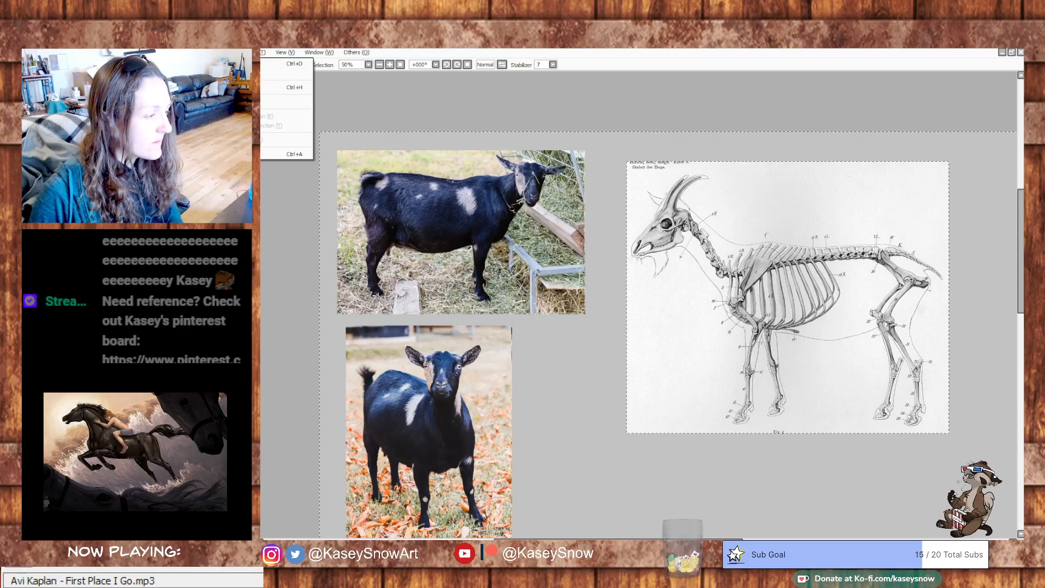
click(234, 73)
- Scale the cropped skeleton diagram down and move it to the canvas's upper-left corner, over the side-view goat photo
key(ctrl+t)
drag(734, 248, 690, 354)
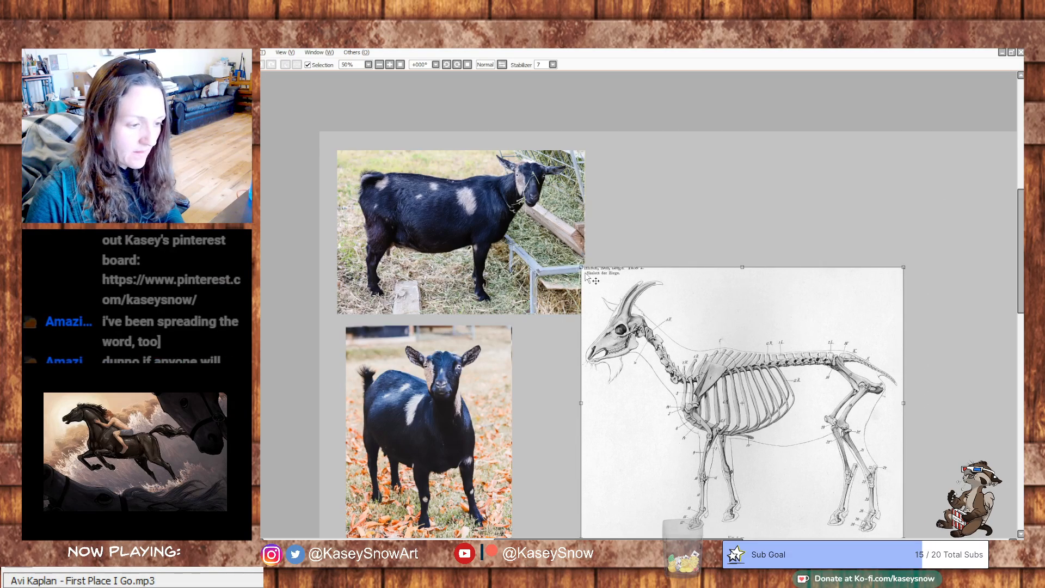
drag(581, 267, 694, 363)
drag(809, 451, 876, 254)
drag(721, 373, 568, 371)
drag(737, 245, 350, 218)
drag(606, 298, 868, 313)
drag(555, 217, 513, 227)
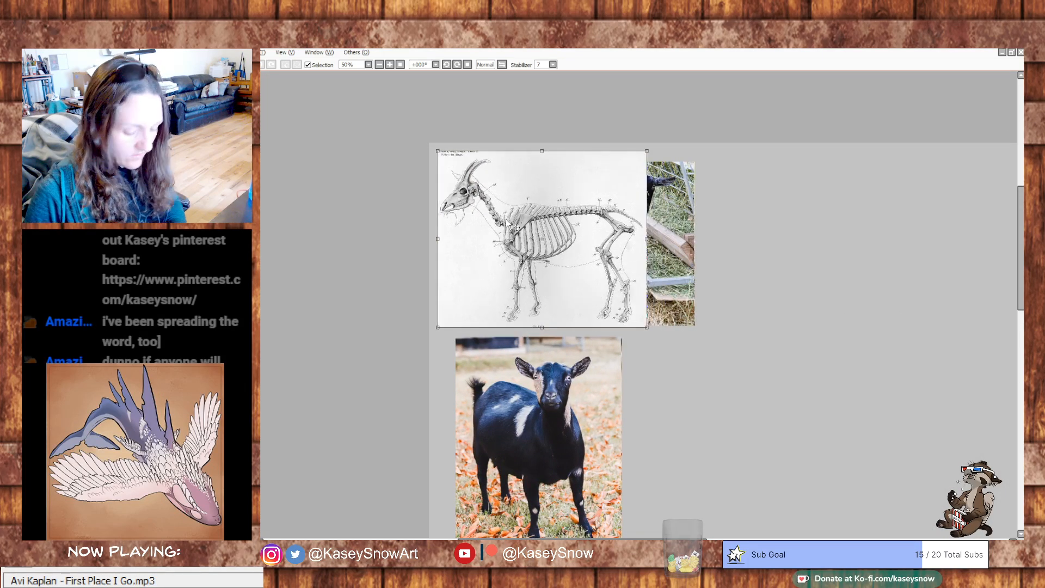
- Shrink the skeleton diagram further, apply the transform, nudge it slightly down and clear the selection
scroll(513, 227, up, 3)
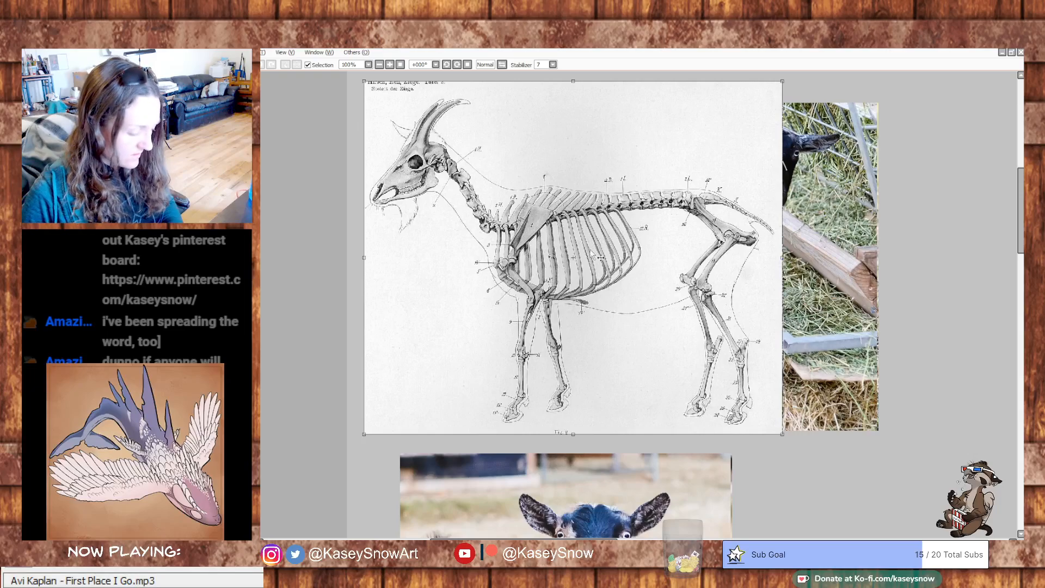
drag(780, 432, 646, 315)
drag(838, 332, 795, 403)
key(Return)
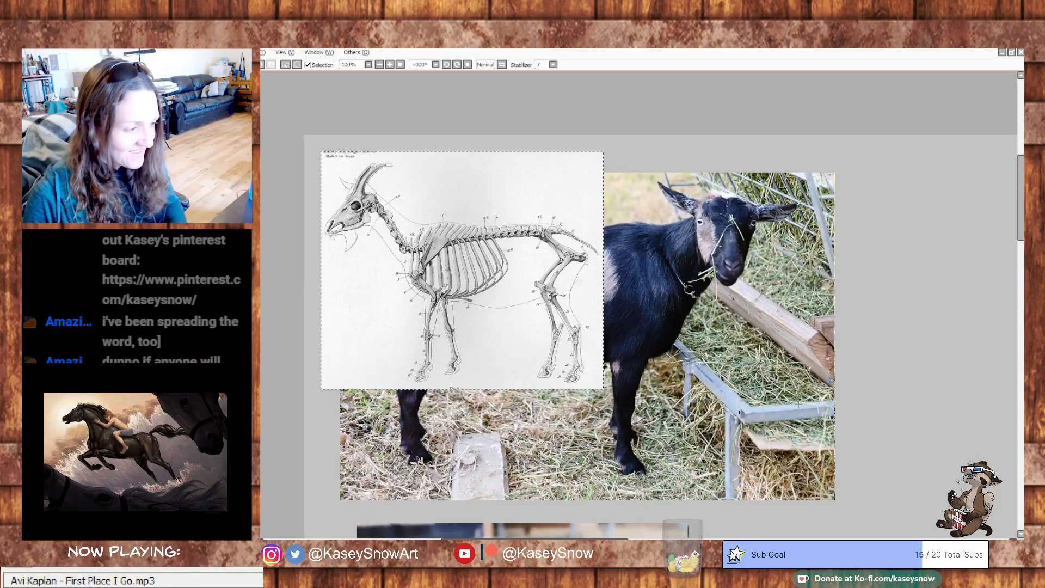
drag(451, 276, 445, 295)
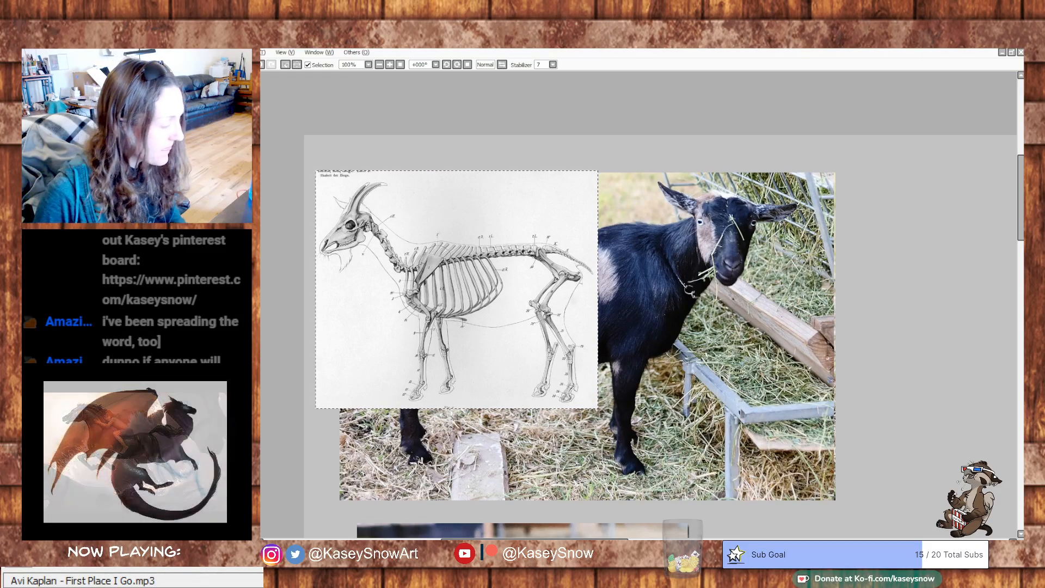
key(ctrl+d)
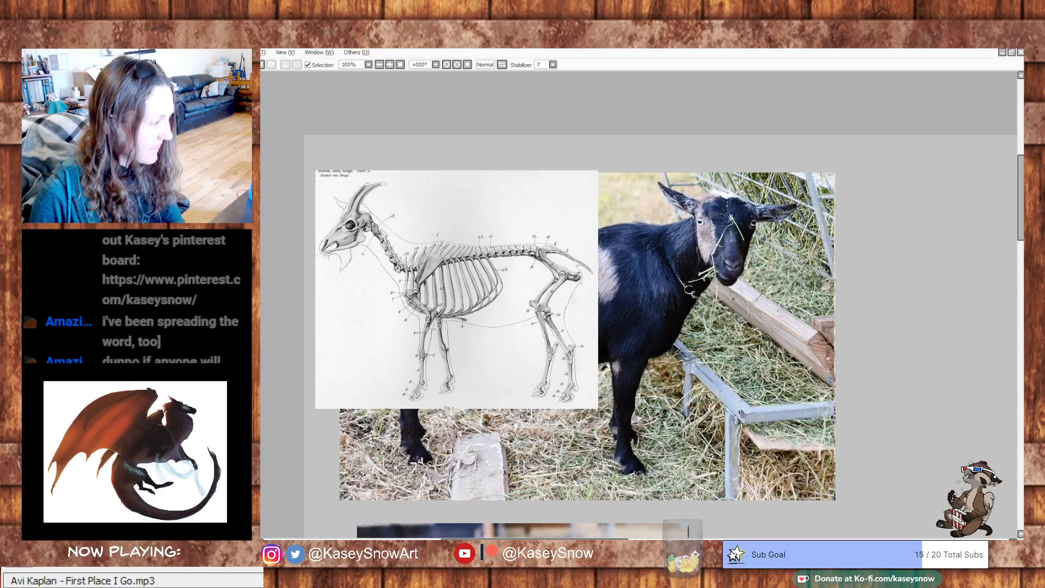
- Scale the front-view goat photo down to about half its size and place it beneath the side-view photo
drag(786, 333, 814, 419)
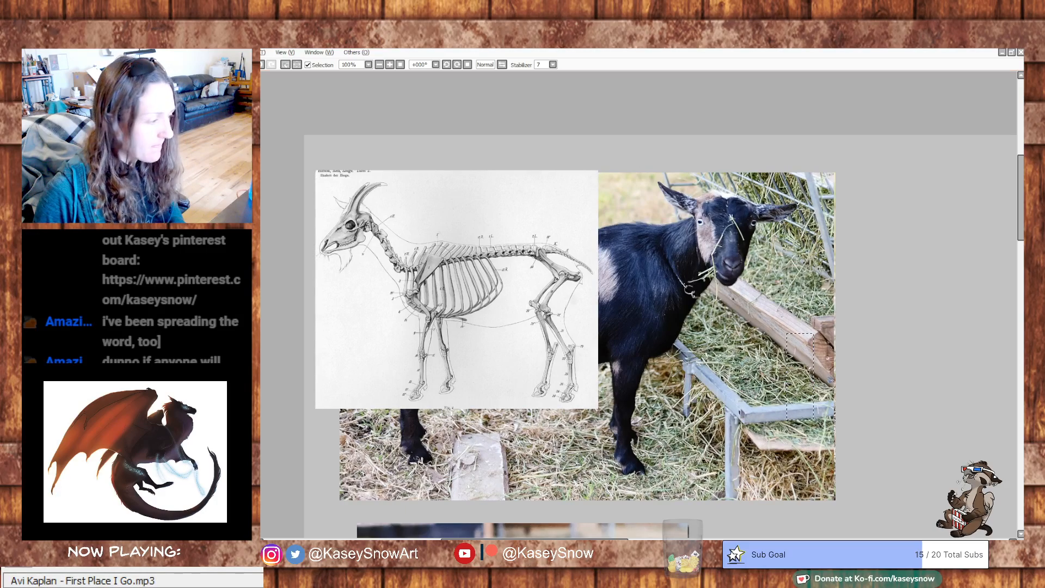
scroll(735, 351, down, 5)
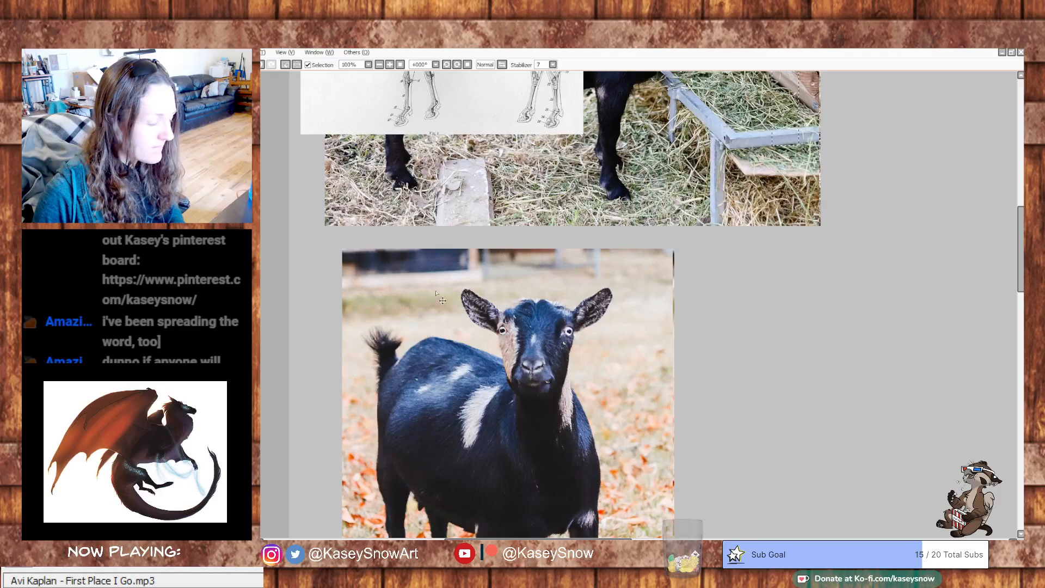
drag(832, 453, 789, 455)
scroll(843, 353, down, 2)
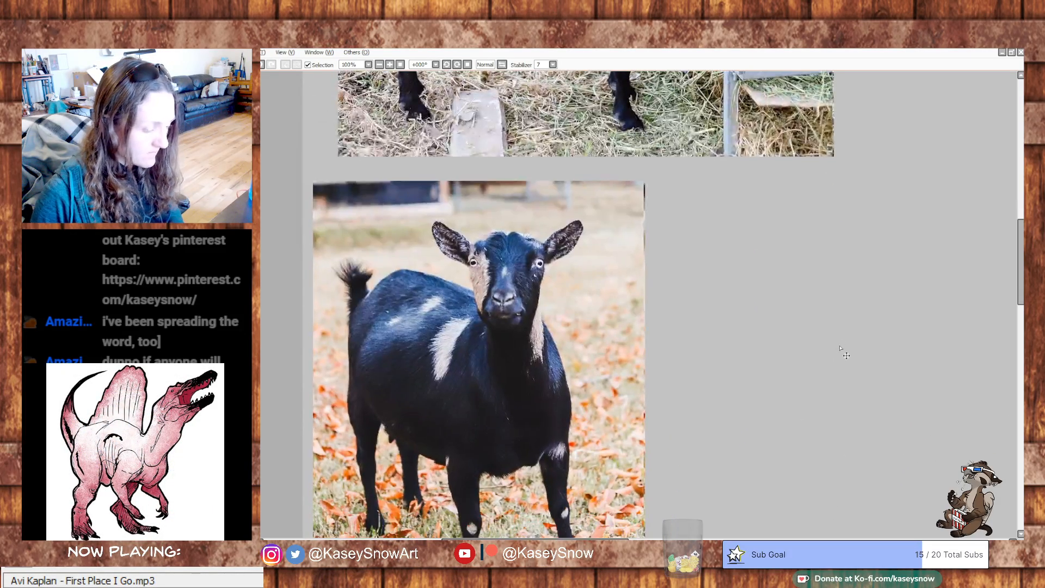
key(ctrl+t)
drag(648, 181, 495, 385)
drag(444, 430, 462, 218)
drag(511, 175, 496, 194)
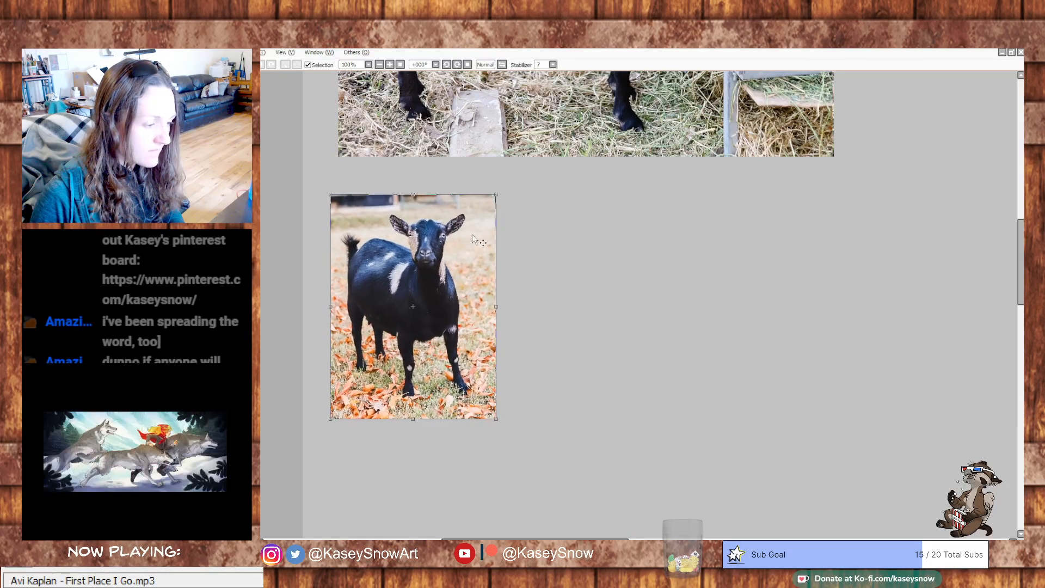
key(Return)
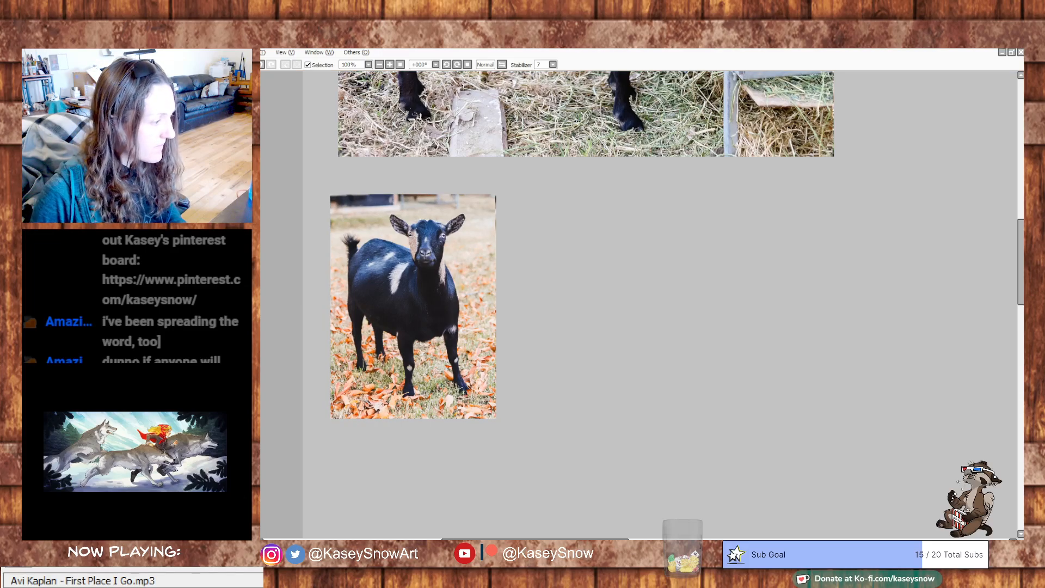
drag(326, 192, 511, 429)
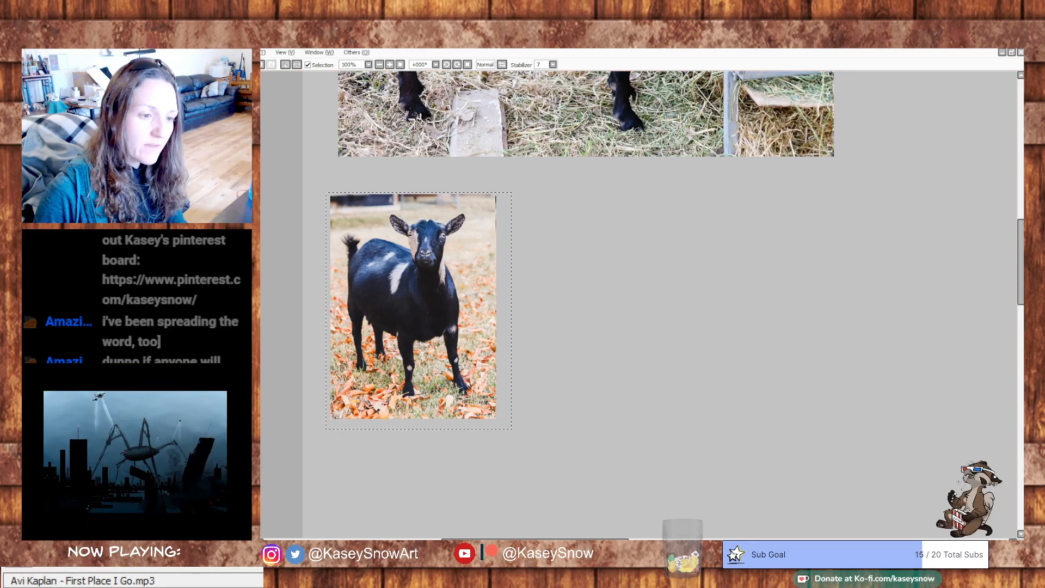
scroll(841, 302, up, 5)
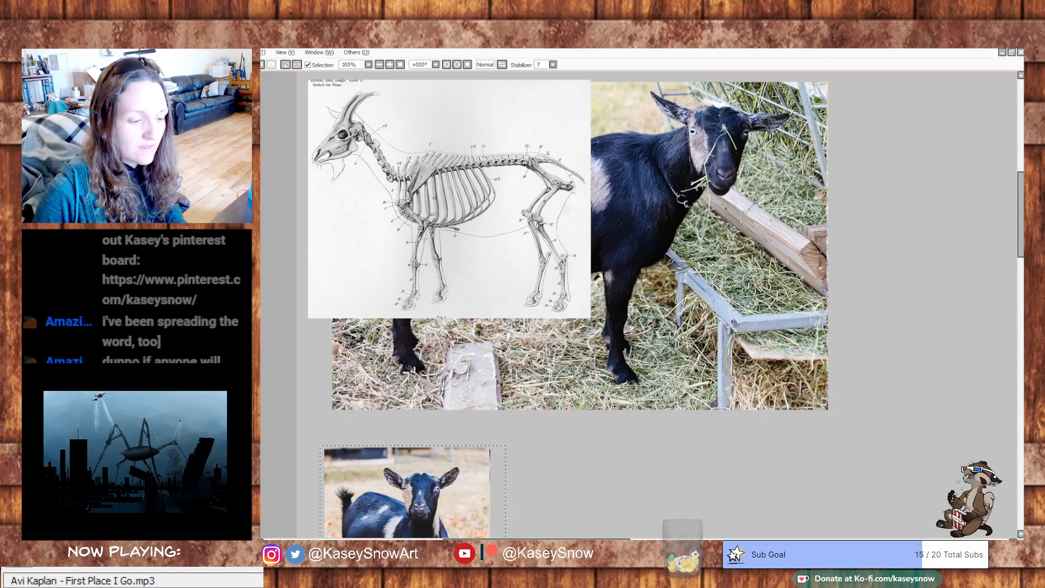
key(ctrl+d)
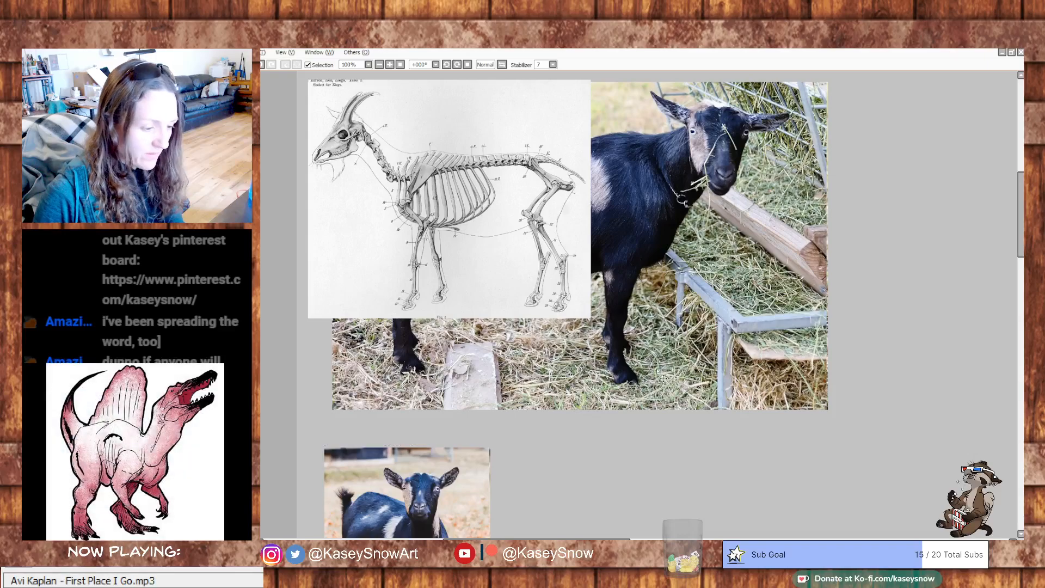
- Scale the side-view goat photo to about half size directly beneath the skeleton diagram and move the front-view photo just below it
drag(655, 368, 687, 577)
drag(648, 470, 778, 328)
key(ctrl+t)
mouse_move(495, 150)
mouse_down()
mouse_move(734, 363)
mouse_move(384, 247)
mouse_move(294, 200)
mouse_up()
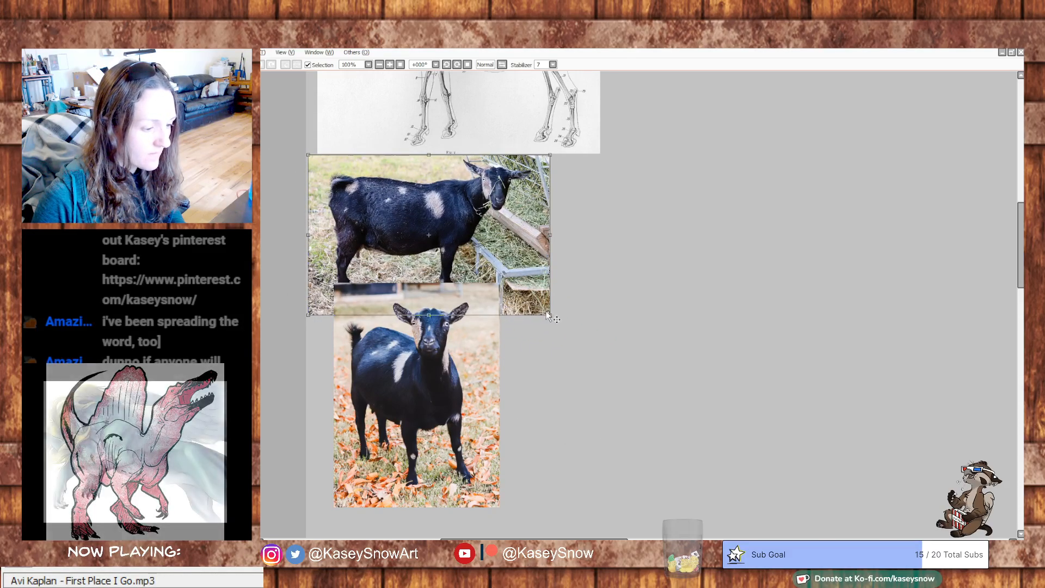
key(Return)
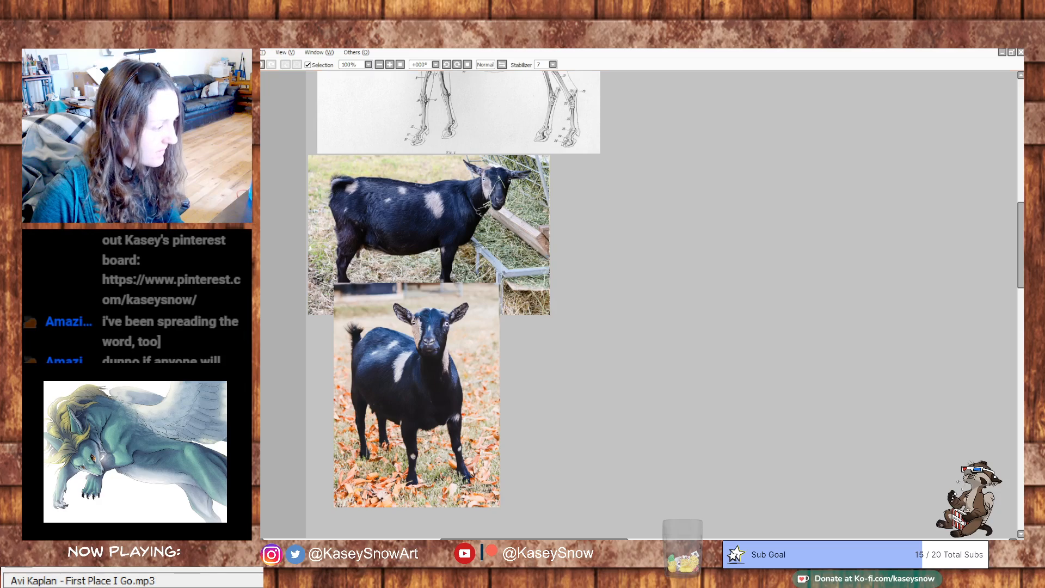
drag(410, 385, 393, 422)
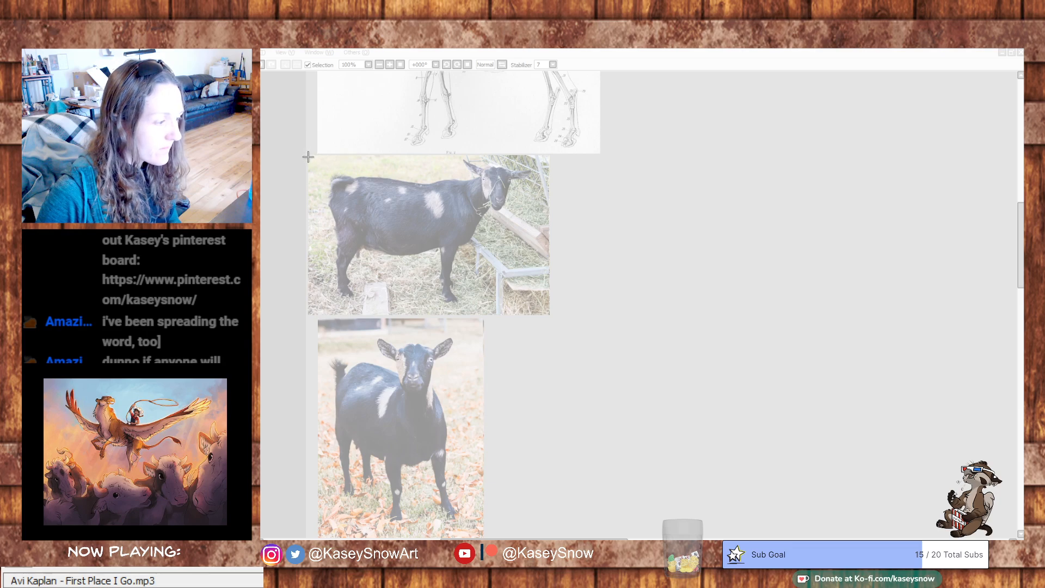
- Capture a screen snip of the side-view goat photo with Snipping Tool and return to the reference canvas
drag(309, 156, 541, 309)
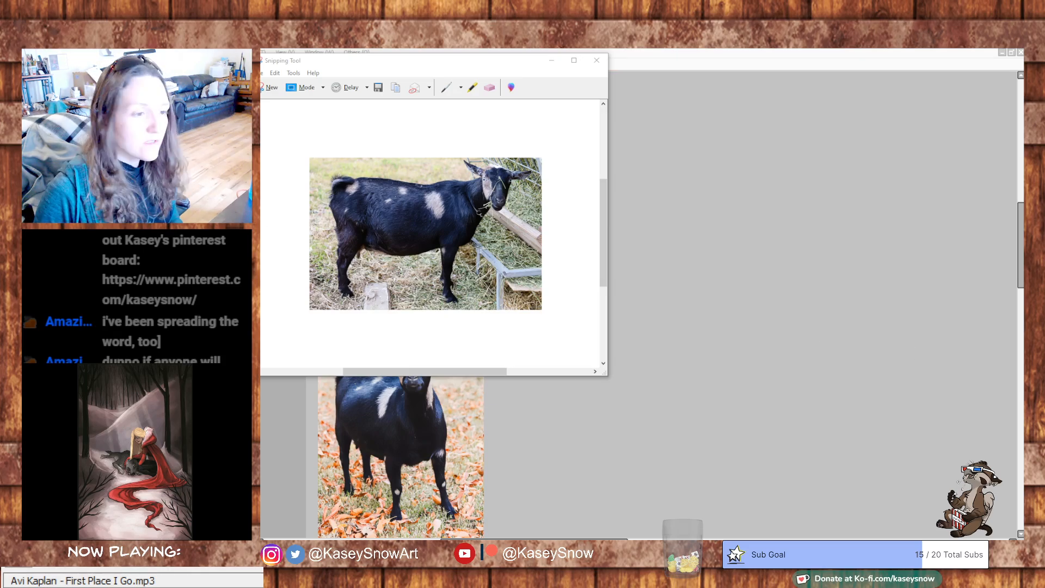
click(871, 179)
drag(870, 180, 823, 341)
mouse_move(784, 226)
mouse_down()
mouse_move(811, 254)
mouse_move(794, 287)
mouse_up()
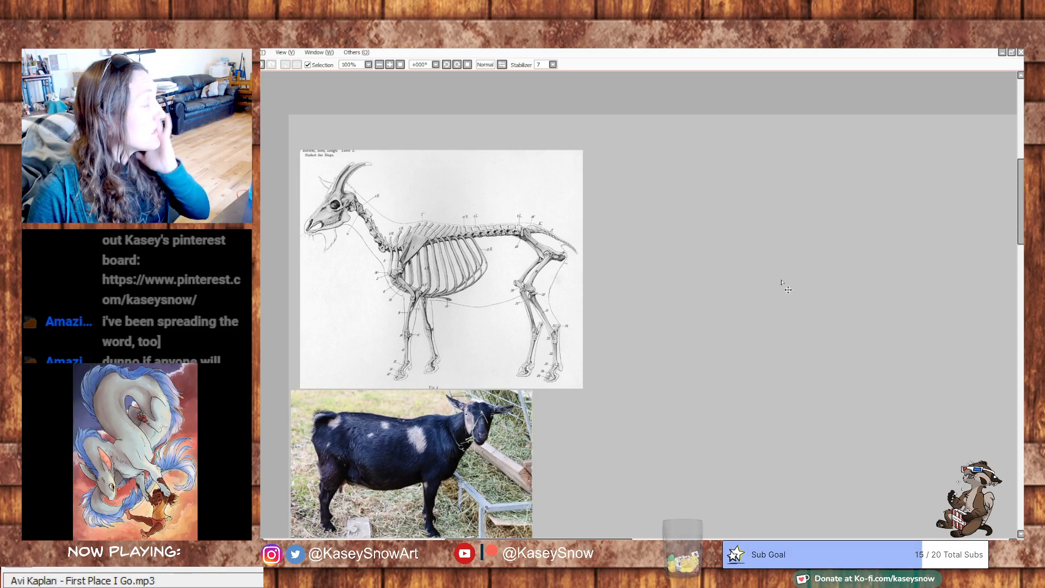
drag(766, 312, 756, 277)
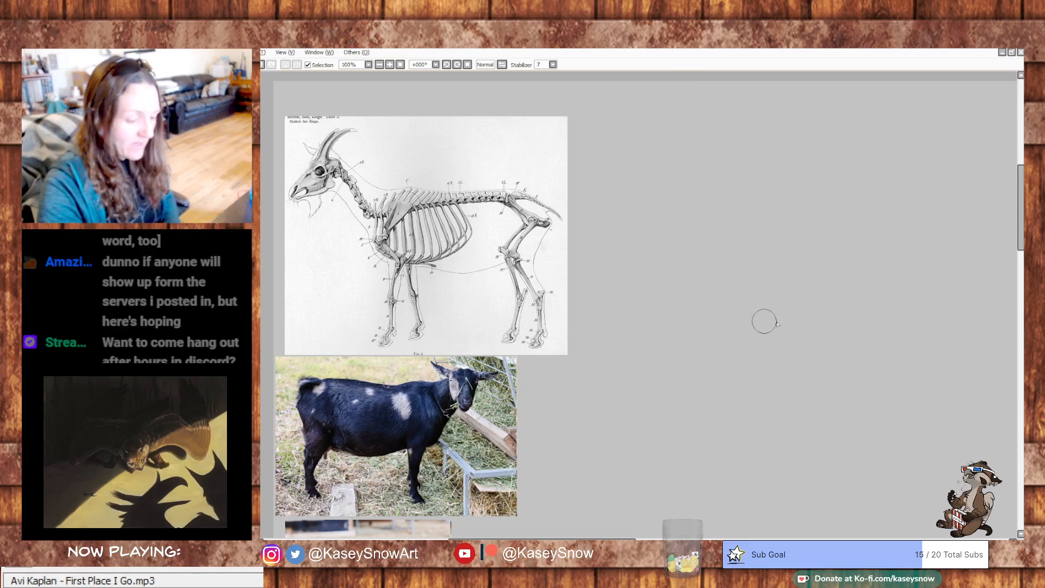
drag(783, 266, 788, 346)
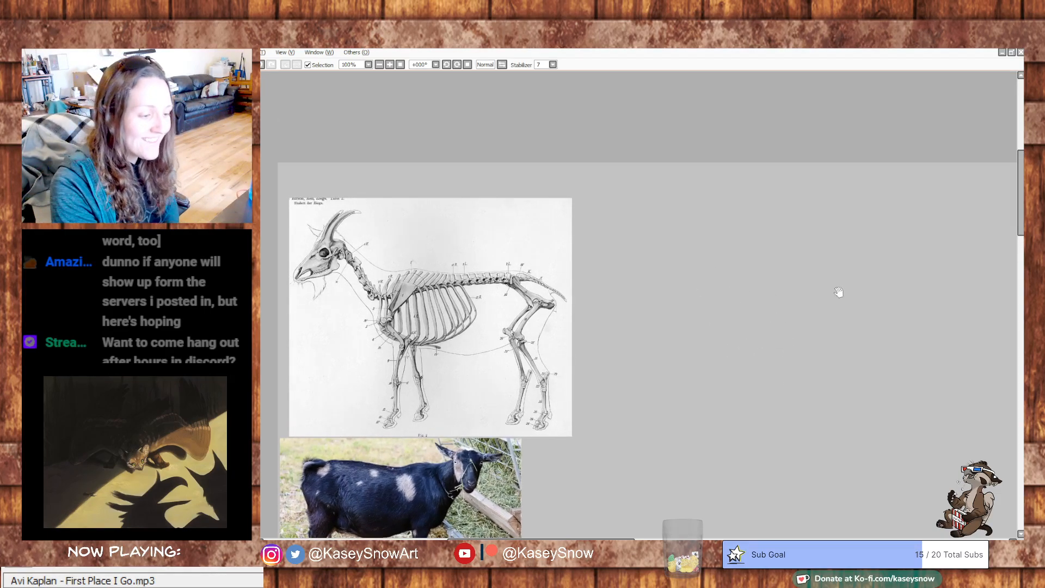
drag(866, 293, 863, 269)
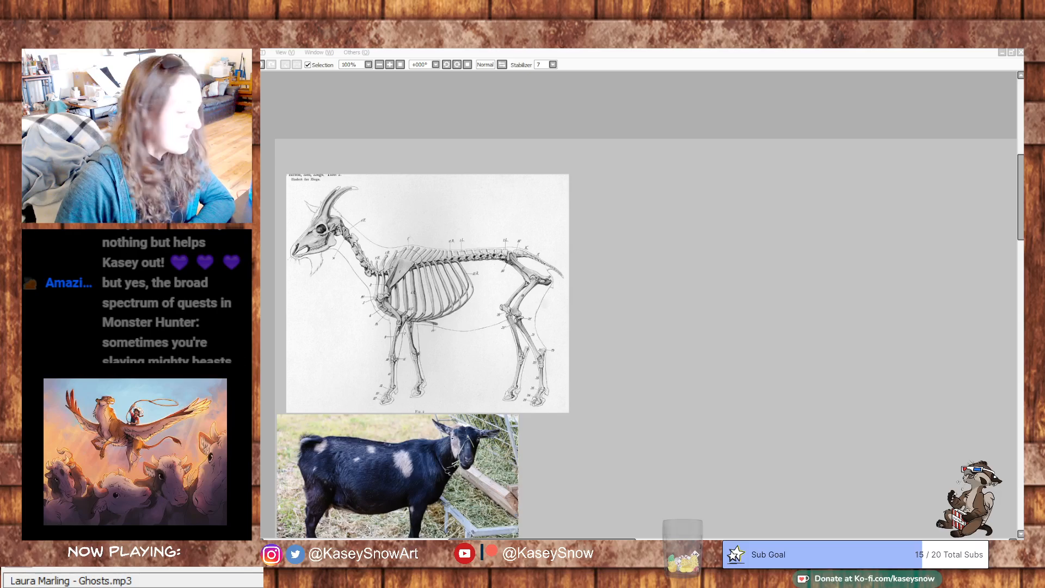
- Try sketching a small double circle in the empty canvas area right of the skeleton diagram
click(471, 207)
mouse_move(657, 250)
mouse_down()
mouse_move(702, 240)
mouse_move(665, 235)
mouse_up()
key(ctrl+z)
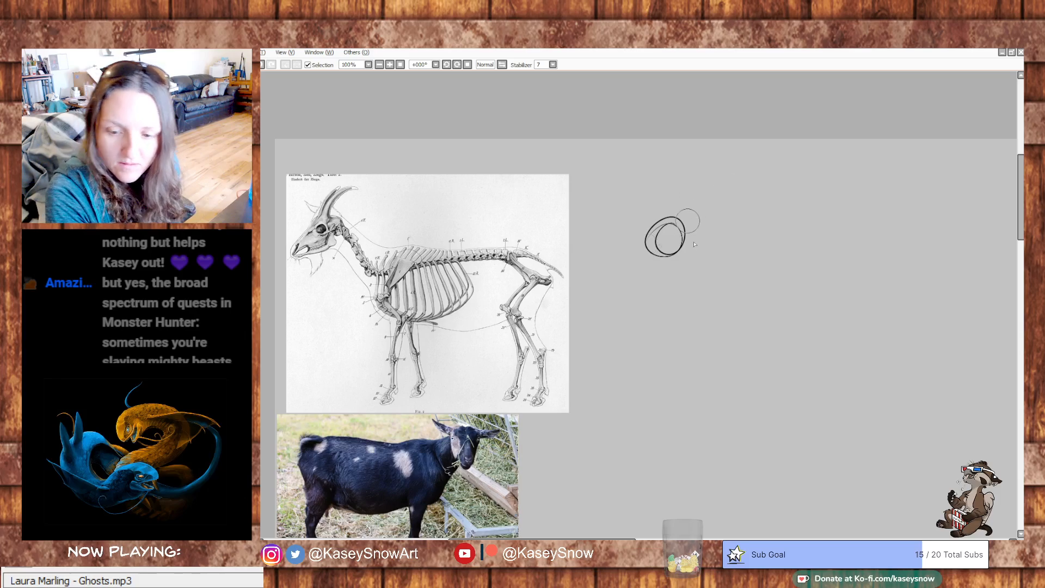
key(ctrl+z)
drag(815, 256, 807, 216)
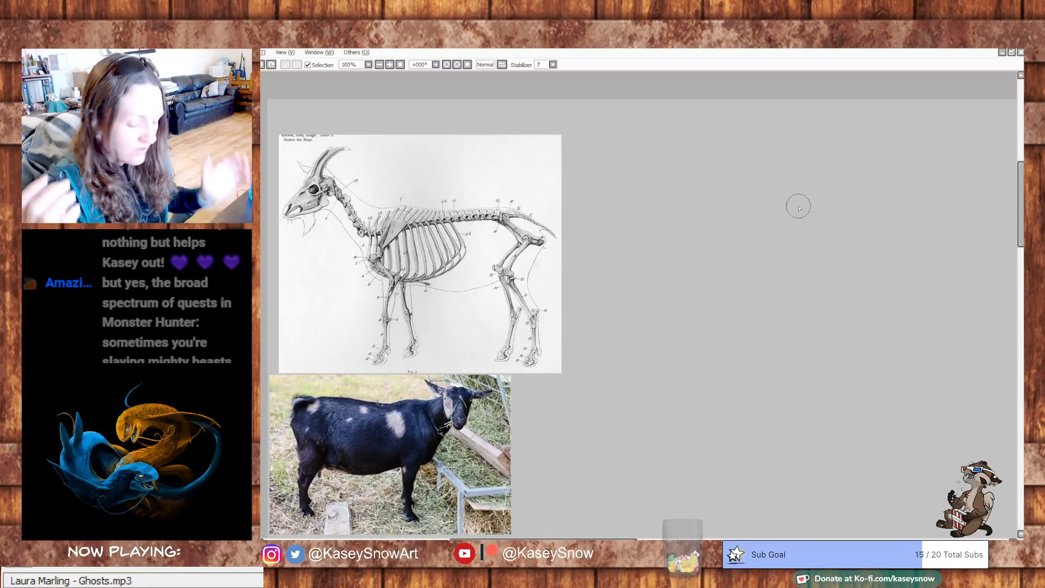
- Try outlining the shoulder blade on the skeleton diagram with a thick dark stroke
drag(711, 229, 770, 338)
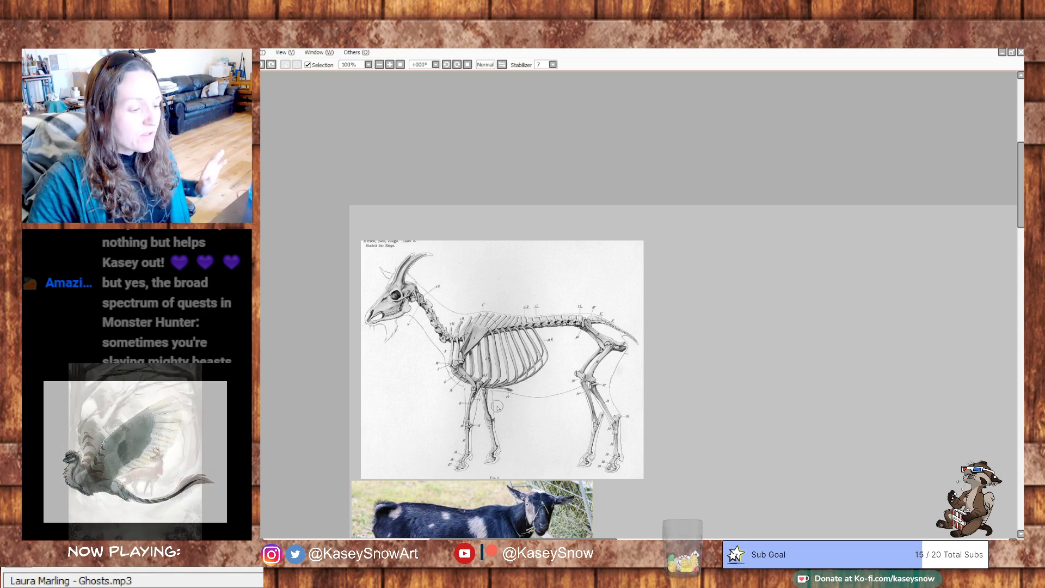
mouse_move(462, 351)
mouse_down()
mouse_move(470, 323)
mouse_move(490, 330)
mouse_up()
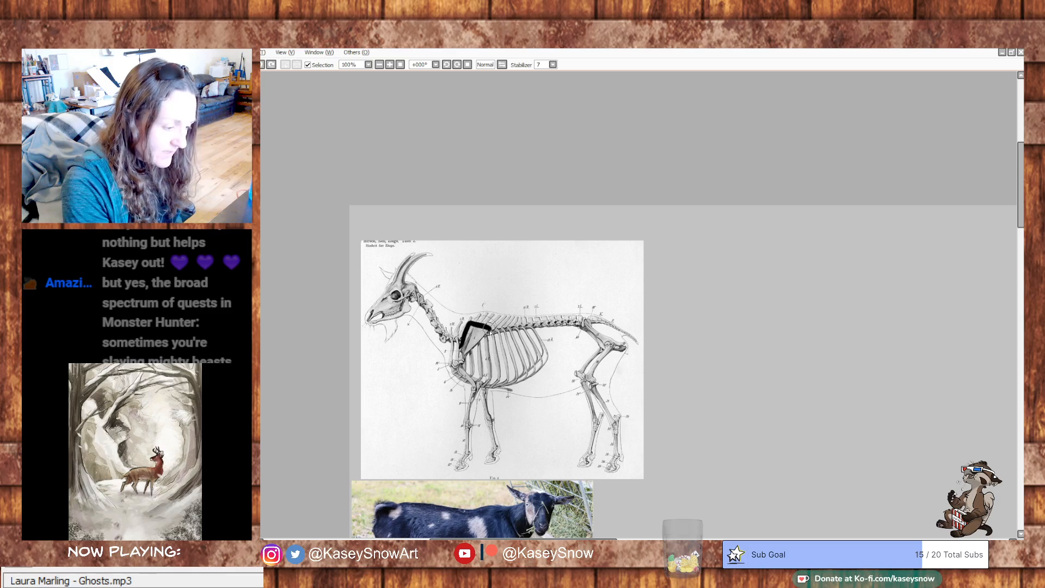
key(ctrl+z)
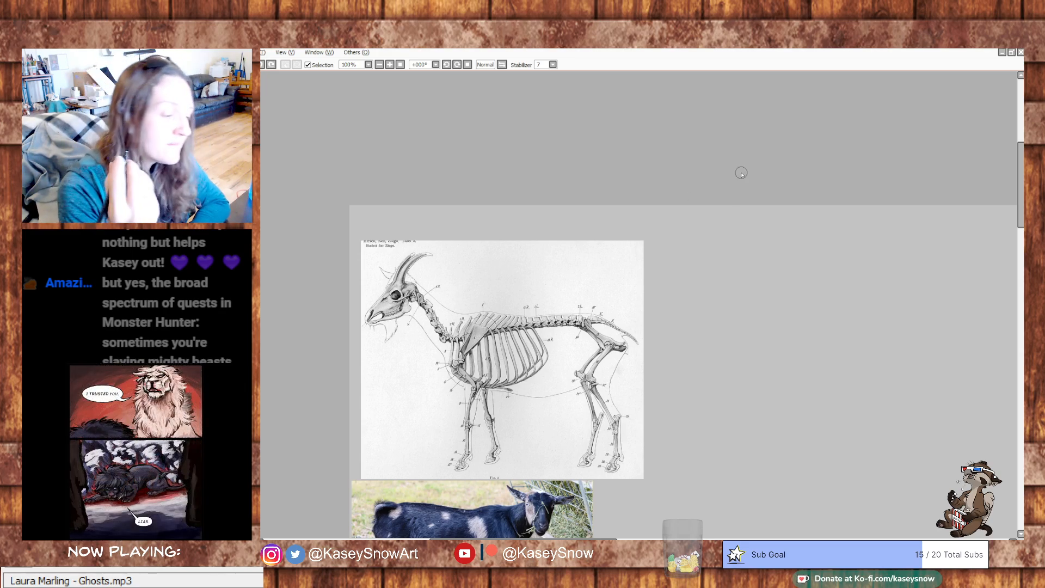
- Try sketching a small overlapping circle as the skull base in the empty area beside the skeleton diagram
drag(667, 297, 596, 277)
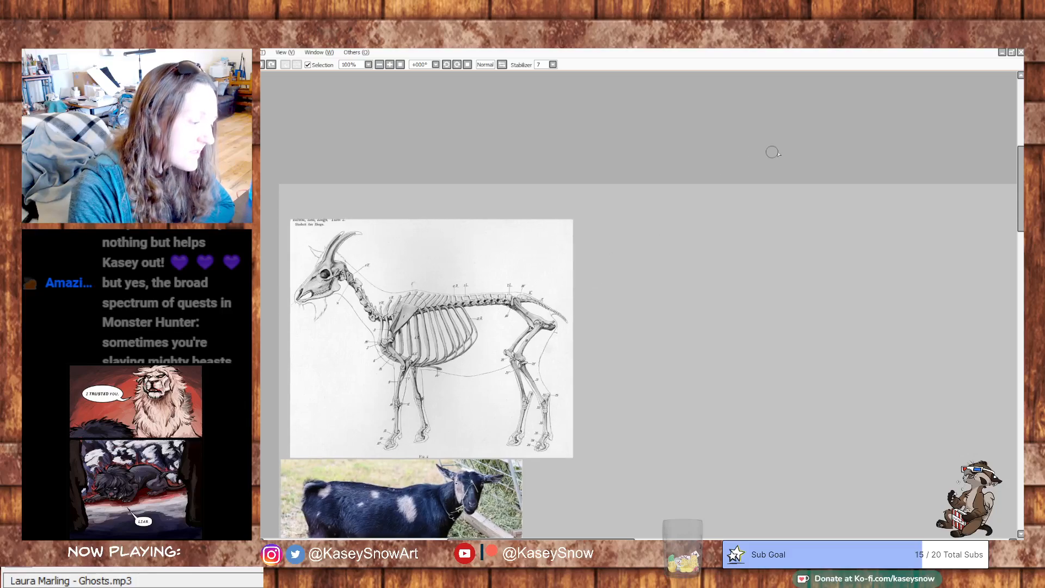
drag(718, 272, 717, 255)
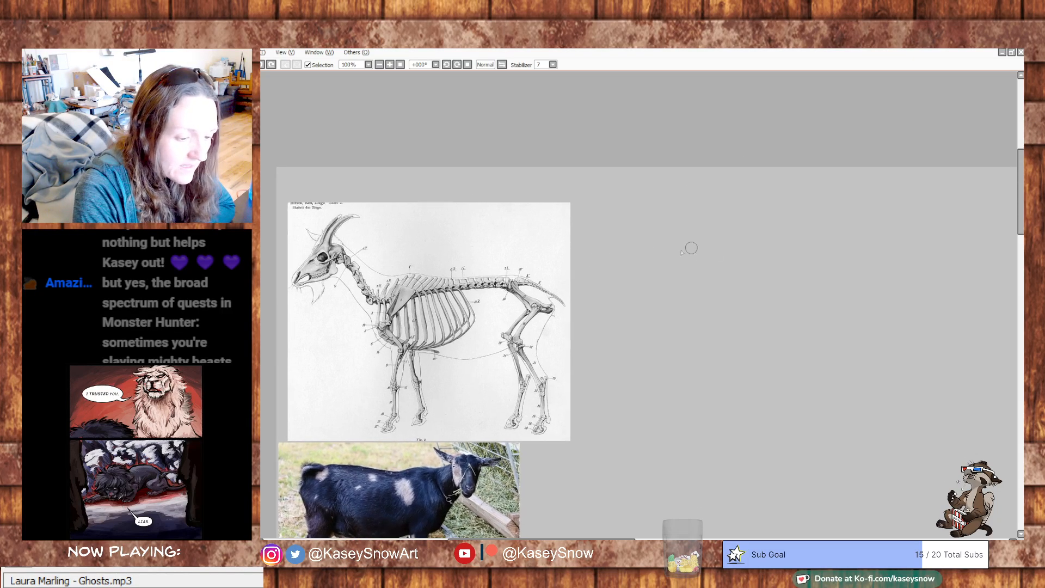
drag(650, 252, 648, 254)
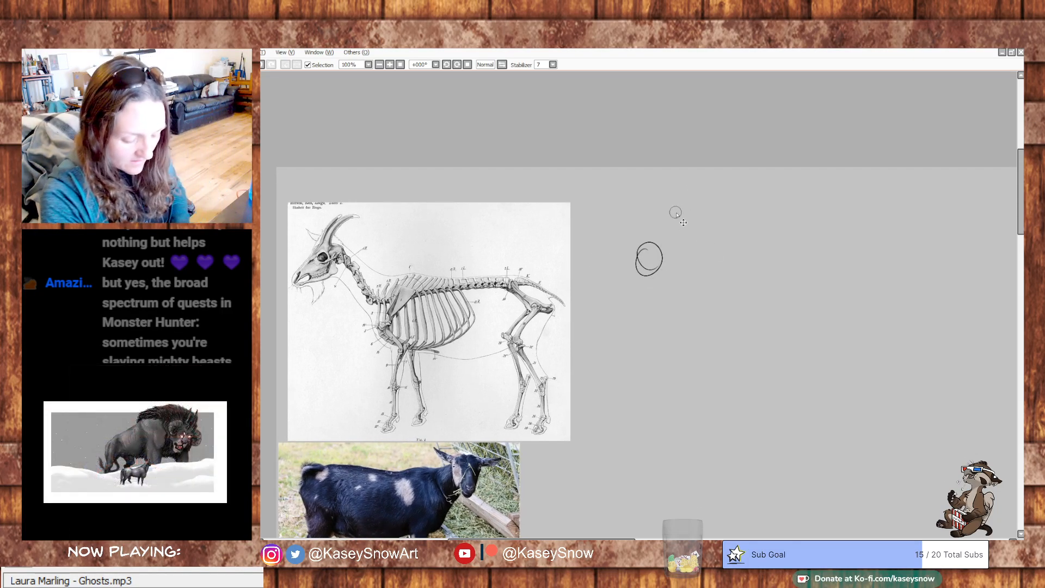
key(ctrl+z)
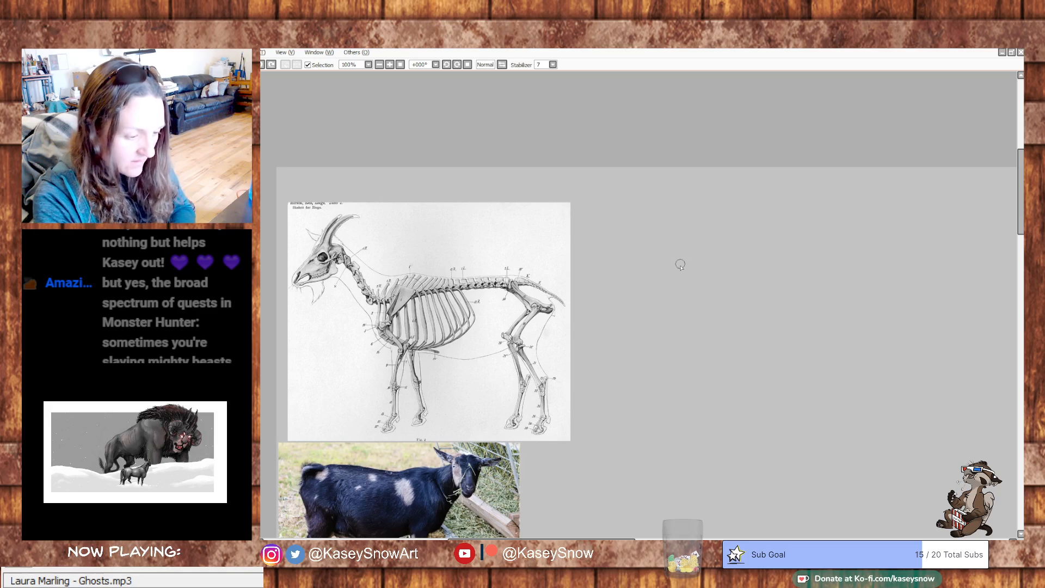
- Sketch the goat skull in left-facing profile beside the diagram, with a round cranium, tapered muzzle, open mouth and lower jaw
mouse_move(654, 239)
mouse_down()
mouse_move(694, 232)
mouse_move(643, 241)
mouse_move(687, 244)
mouse_move(657, 268)
mouse_move(641, 251)
mouse_move(644, 239)
mouse_move(651, 245)
mouse_move(621, 281)
mouse_move(649, 273)
mouse_move(671, 245)
mouse_move(668, 266)
mouse_up()
key(ctrl+z)
key(ctrl+z)
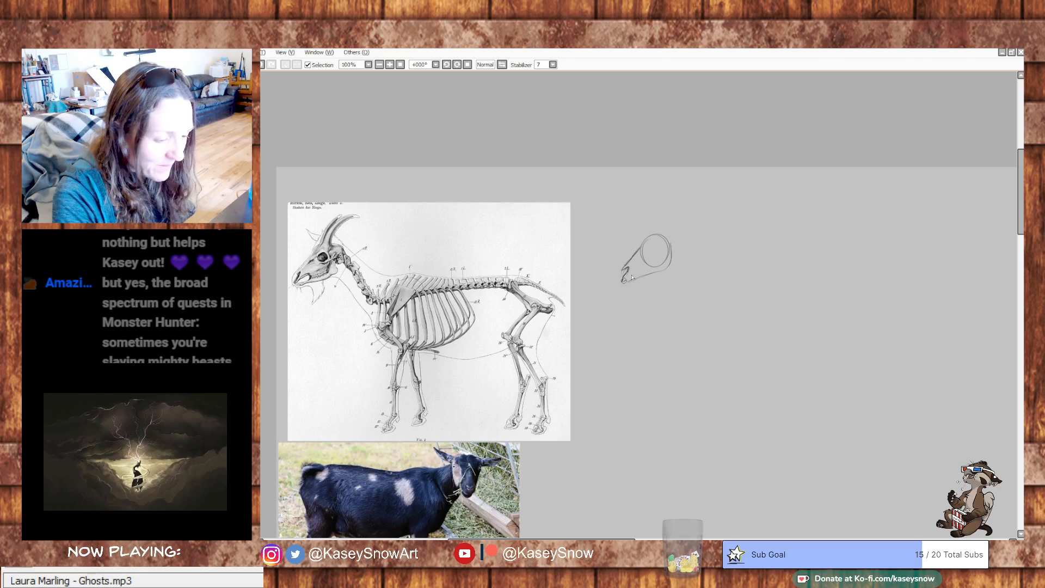
mouse_move(631, 277)
mouse_down()
mouse_move(625, 283)
mouse_move(643, 279)
mouse_up()
drag(673, 246, 662, 263)
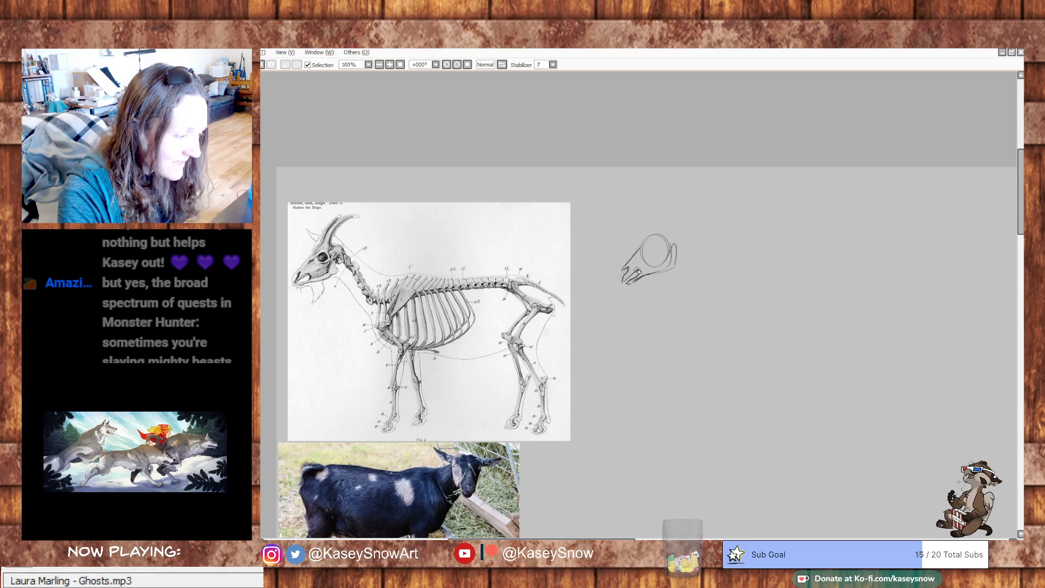
mouse_move(639, 268)
mouse_down()
mouse_move(662, 250)
mouse_move(659, 266)
mouse_up()
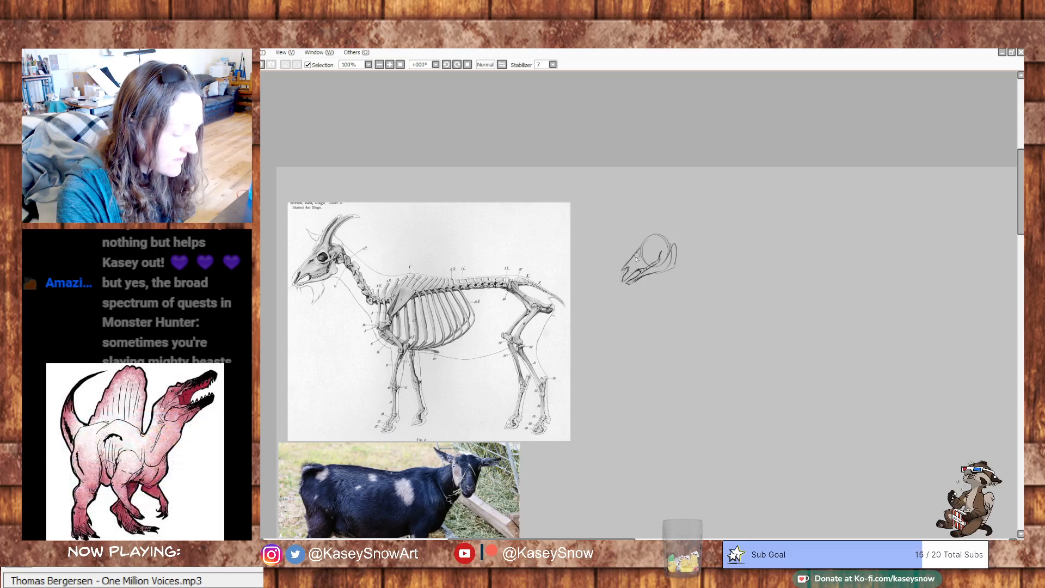
- Draw the eye socket and cheek contour inside the sketched goat skull
mouse_move(639, 261)
mouse_down()
mouse_move(658, 241)
mouse_move(653, 251)
mouse_up()
key(ctrl+z)
key(ctrl+z)
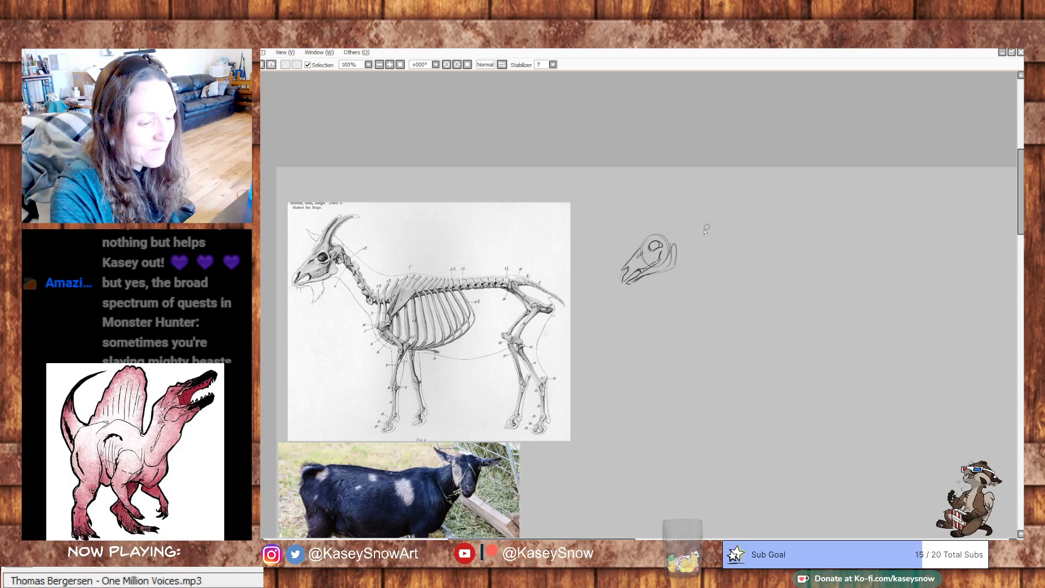
- Complete the back of the skull with two curved horns and sketch the neck vertebrae descending from it
mouse_move(663, 236)
mouse_down()
mouse_move(681, 241)
mouse_move(663, 233)
mouse_up()
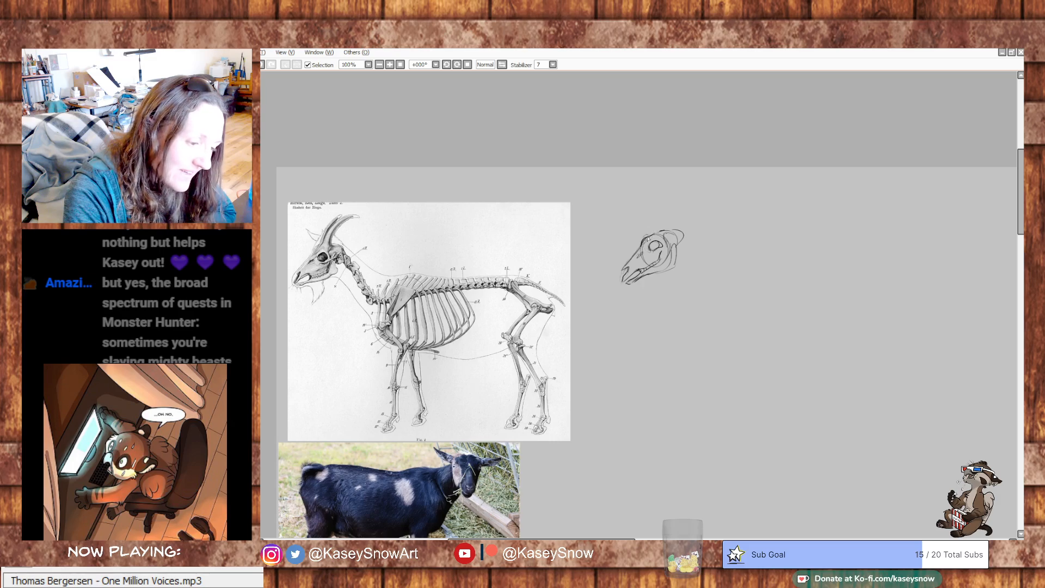
mouse_move(648, 235)
mouse_down()
mouse_move(685, 200)
mouse_move(664, 223)
mouse_up()
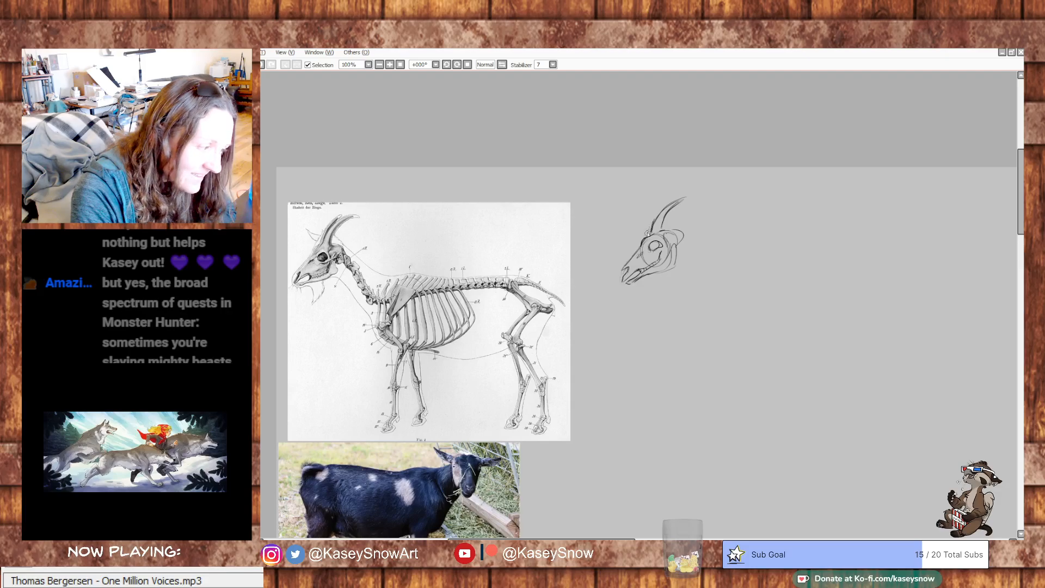
mouse_move(645, 236)
mouse_down()
mouse_move(668, 196)
mouse_move(685, 234)
mouse_move(670, 228)
mouse_move(677, 254)
mouse_move(668, 240)
mouse_move(677, 245)
mouse_move(659, 255)
mouse_move(678, 243)
mouse_move(679, 254)
mouse_move(664, 272)
mouse_move(686, 240)
mouse_move(681, 251)
mouse_move(684, 241)
mouse_move(690, 258)
mouse_move(686, 250)
mouse_move(703, 255)
mouse_move(691, 259)
mouse_move(701, 260)
mouse_move(707, 293)
mouse_move(711, 271)
mouse_move(719, 310)
mouse_move(718, 295)
mouse_move(738, 303)
mouse_up()
- Try tracing the spine's curve across the skeleton diagram from the skull base through the neck and back
mouse_move(336, 248)
mouse_down()
mouse_move(381, 294)
mouse_move(401, 297)
mouse_up()
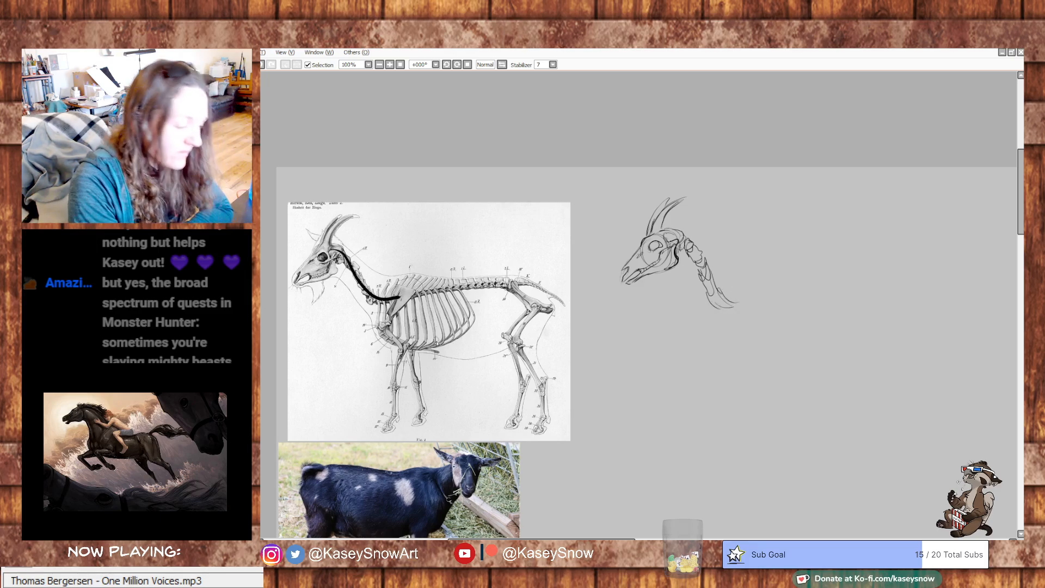
key(ctrl+z)
mouse_move(326, 252)
mouse_down()
mouse_move(366, 283)
mouse_move(478, 282)
mouse_move(541, 300)
mouse_up()
key(ctrl+z)
mouse_move(326, 252)
mouse_down()
mouse_move(369, 285)
mouse_move(555, 292)
mouse_up()
key(ctrl+z)
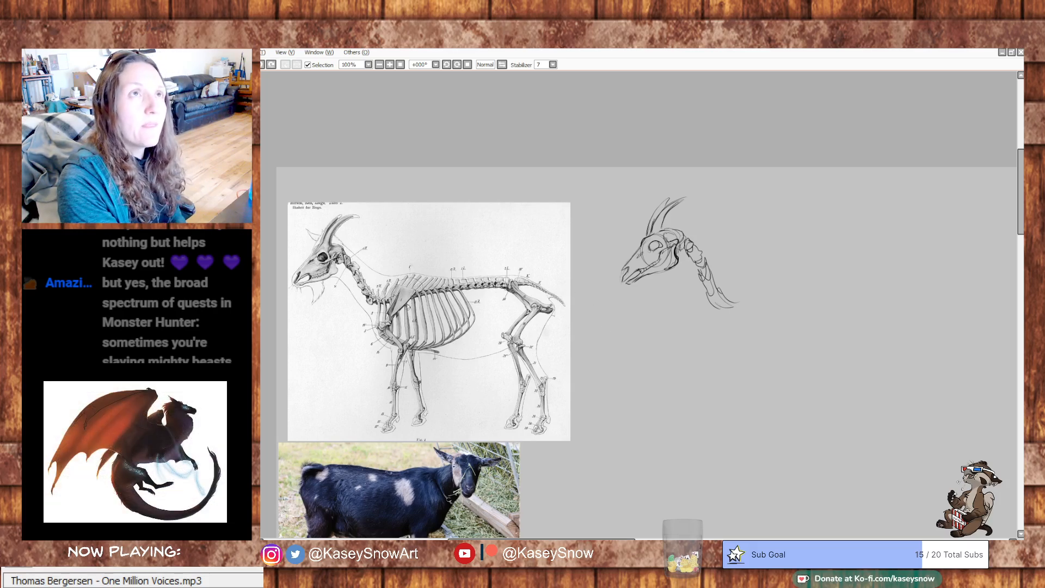
- Try tracing the withers' contour and the tall vertebral spines above the shoulder on the skeleton diagram
mouse_move(383, 300)
mouse_down()
mouse_move(396, 277)
mouse_move(407, 294)
mouse_move(418, 273)
mouse_move(456, 279)
mouse_up()
key(ctrl+z)
key(ctrl+z)
key(ctrl+z)
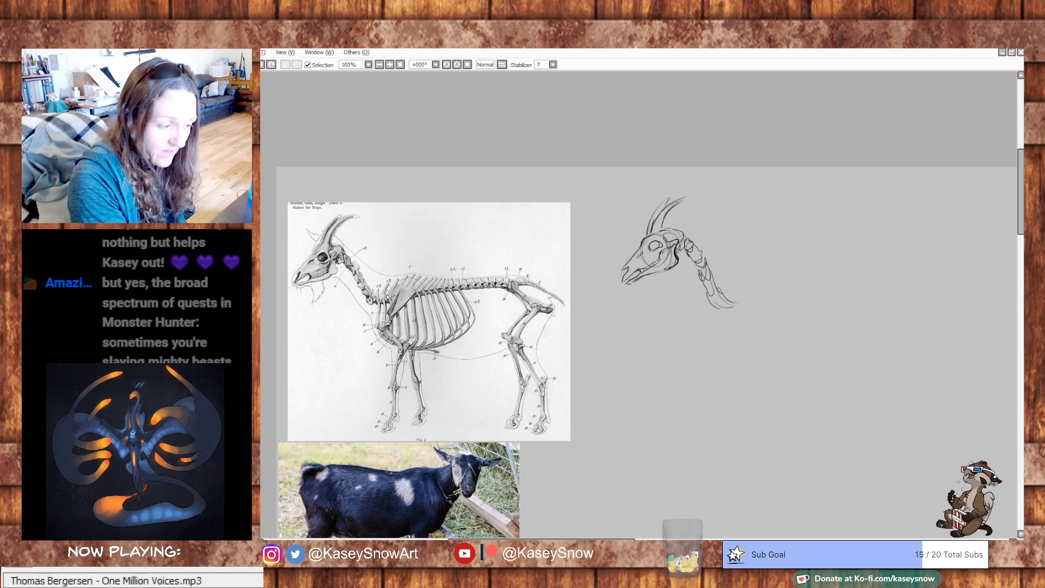
drag(377, 287, 452, 278)
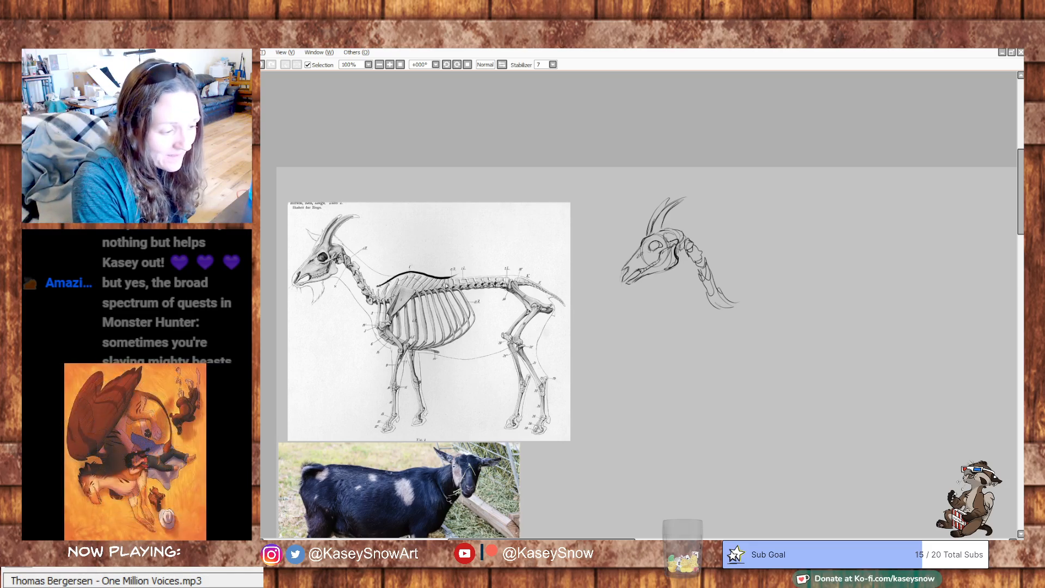
key(ctrl+z)
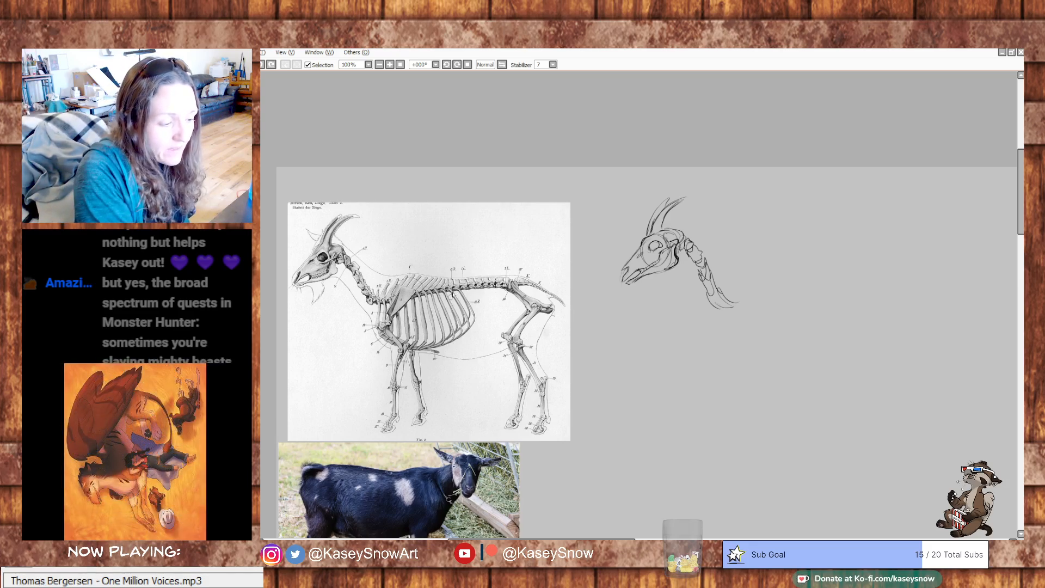
mouse_move(419, 294)
mouse_down()
mouse_move(505, 284)
mouse_move(409, 274)
mouse_up()
key(ctrl+z)
key(ctrl+z)
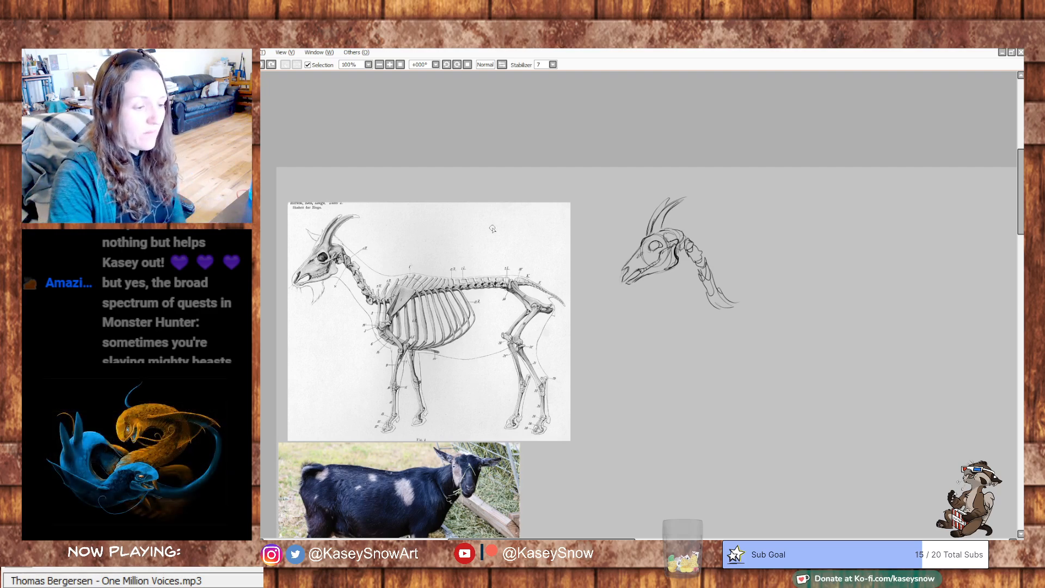
- Look over the earlier African wild dog studies on the canvas and return to the goat skeleton sketch
drag(646, 407, 637, 366)
drag(656, 407, 707, 96)
drag(741, 392, 629, 441)
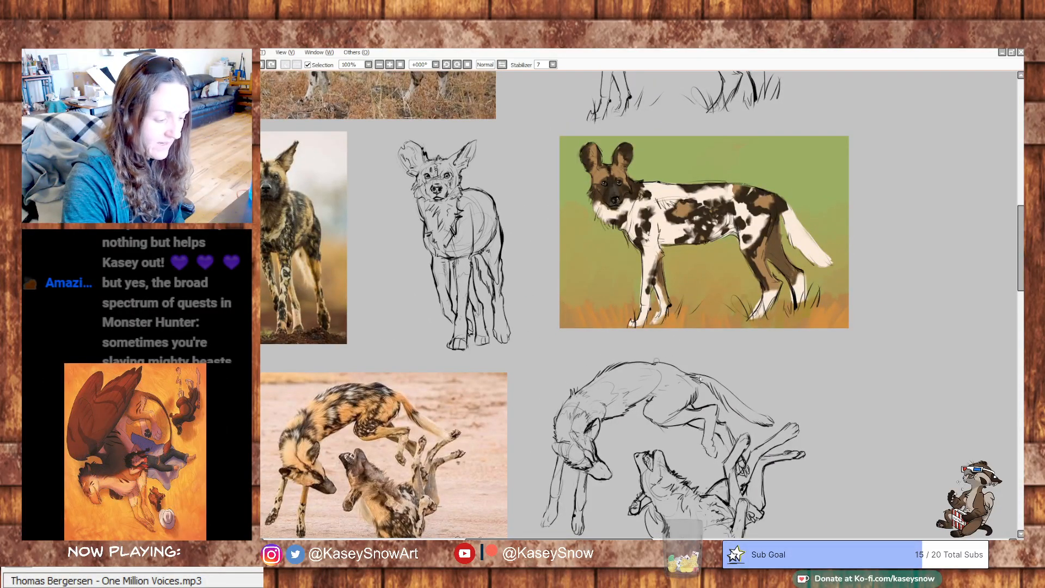
drag(515, 397, 591, 533)
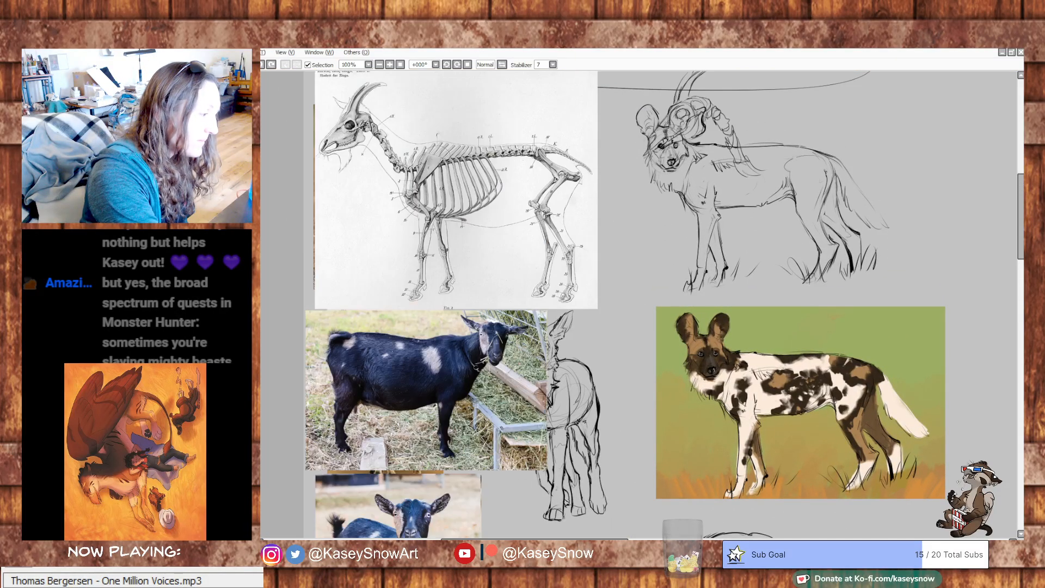
drag(750, 339, 707, 468)
mouse_move(684, 365)
mouse_down()
mouse_move(653, 359)
mouse_move(693, 343)
mouse_up()
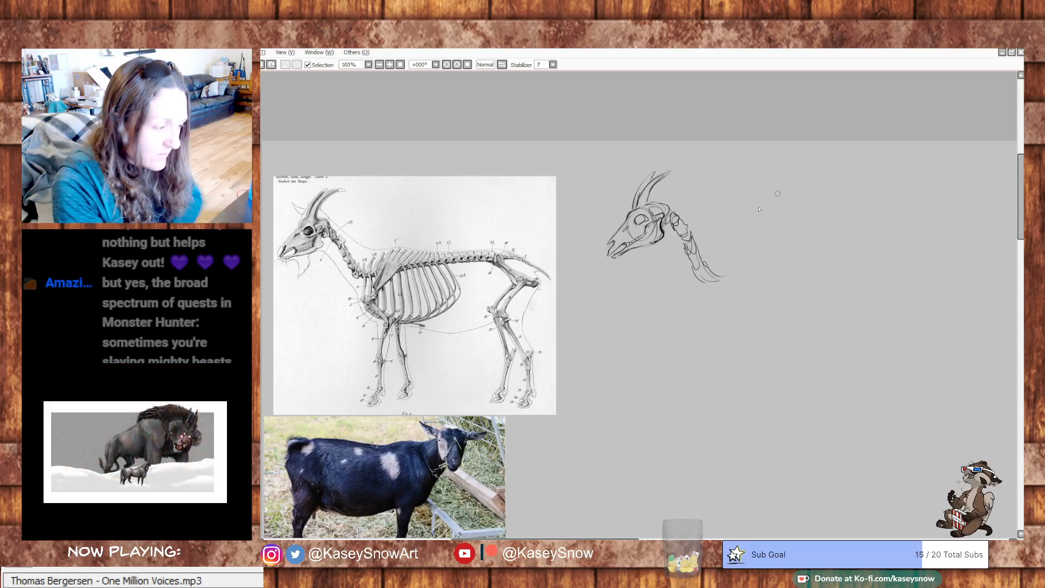
- Sketch the ribcage as a large rounded form behind and below the base of the goat's neck
mouse_move(691, 254)
mouse_down()
mouse_move(739, 313)
mouse_move(729, 326)
mouse_move(809, 311)
mouse_up()
mouse_move(760, 275)
mouse_down()
mouse_move(841, 293)
mouse_move(819, 326)
mouse_up()
drag(717, 310, 773, 341)
mouse_move(714, 285)
mouse_down()
mouse_move(743, 336)
mouse_move(825, 328)
mouse_up()
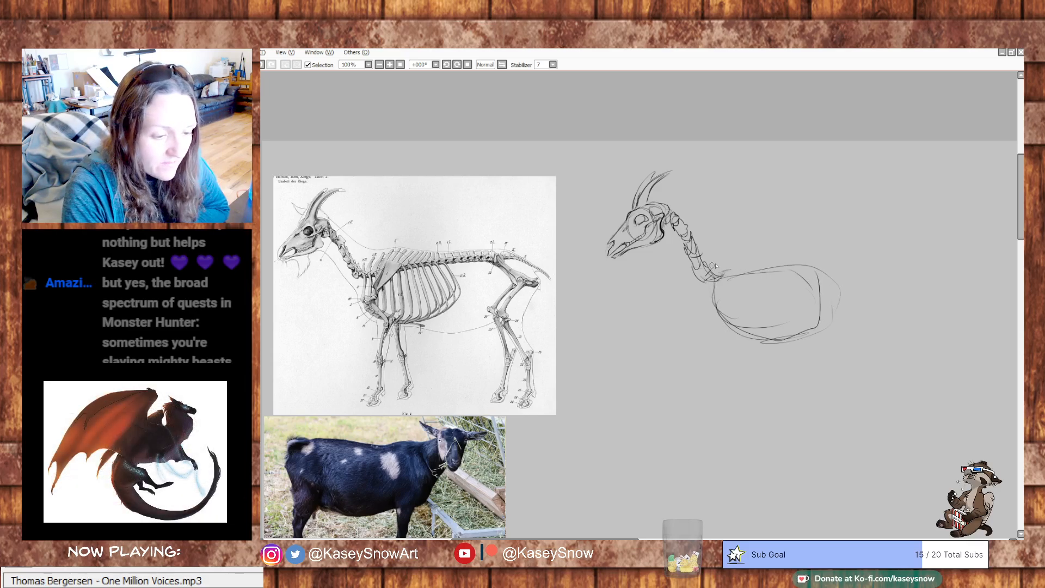
- Draw the backbone above the ribcage with slanted withers spines, and extend it back to a rough pelvis
mouse_move(717, 265)
mouse_down()
mouse_move(759, 251)
mouse_move(822, 259)
mouse_up()
mouse_move(754, 252)
mouse_down()
mouse_move(783, 262)
mouse_move(803, 255)
mouse_move(866, 272)
mouse_up()
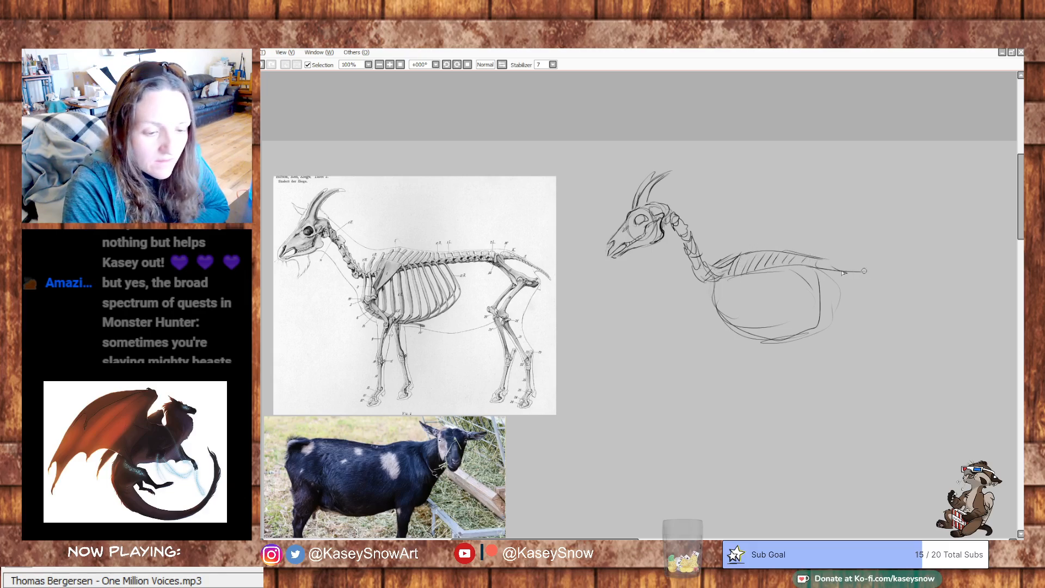
drag(730, 274, 885, 264)
mouse_move(810, 254)
mouse_down()
mouse_move(895, 261)
mouse_move(865, 268)
mouse_move(888, 261)
mouse_move(901, 294)
mouse_up()
drag(879, 264, 901, 273)
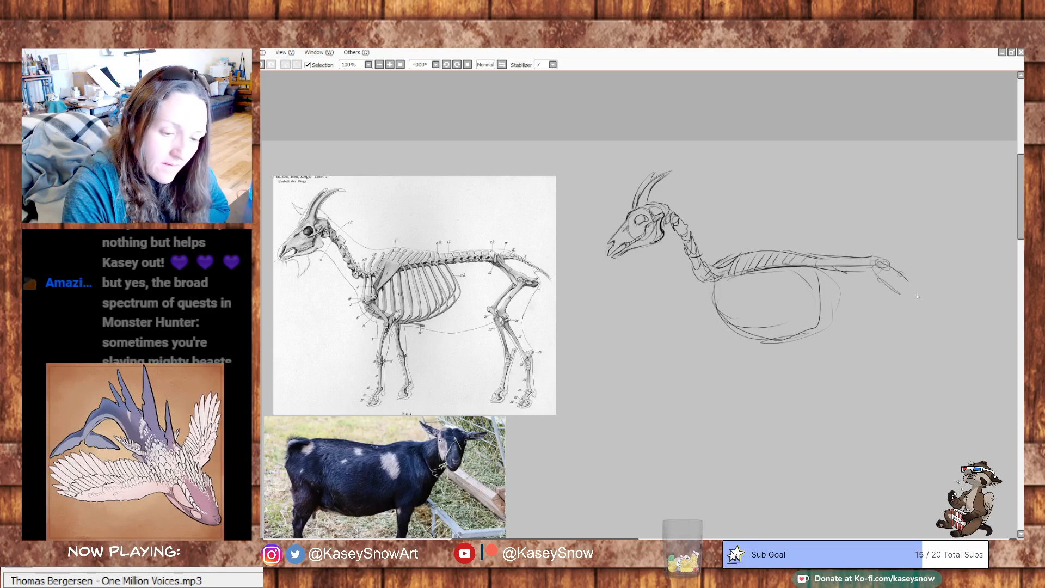
- Define the pelvis with bold lines and sketch the thigh bone and shin bone of the hind leg beneath it
mouse_move(496, 263)
mouse_down()
mouse_move(519, 281)
mouse_move(498, 260)
mouse_up()
key(ctrl+z)
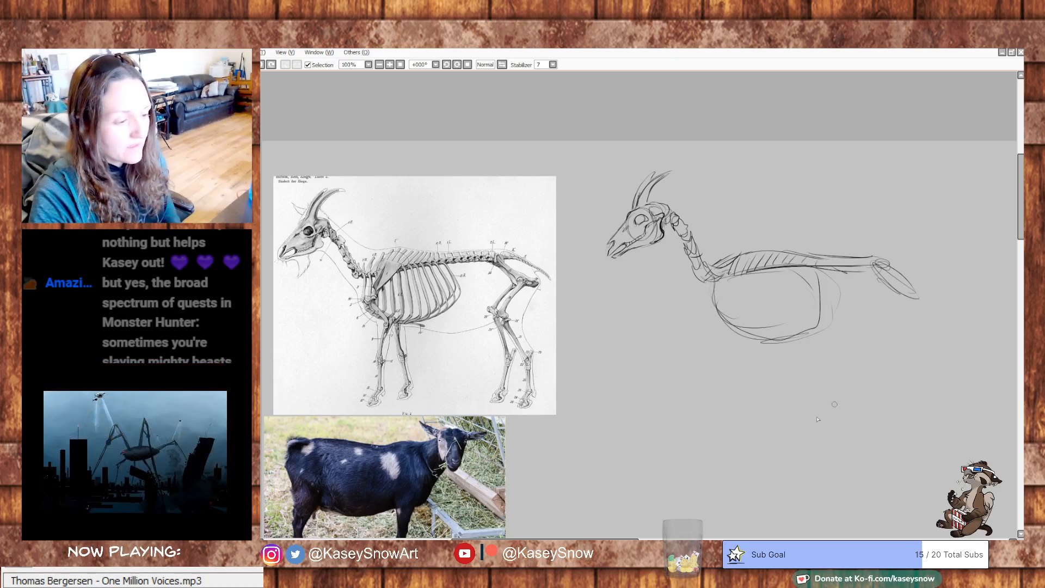
drag(736, 440, 641, 436)
mouse_move(787, 264)
mouse_down()
mouse_move(822, 290)
mouse_move(830, 279)
mouse_move(831, 270)
mouse_move(780, 261)
mouse_move(732, 265)
mouse_move(785, 265)
mouse_move(777, 295)
mouse_move(780, 257)
mouse_move(811, 279)
mouse_move(789, 255)
mouse_move(827, 285)
mouse_move(806, 287)
mouse_move(794, 271)
mouse_move(797, 294)
mouse_move(807, 293)
mouse_move(805, 281)
mouse_move(769, 322)
mouse_move(777, 329)
mouse_move(803, 289)
mouse_move(778, 324)
mouse_move(798, 362)
mouse_up()
key(ctrl+z)
key(ctrl+z)
key(ctrl+z)
drag(406, 304, 407, 306)
key(ctrl+z)
drag(764, 258, 844, 252)
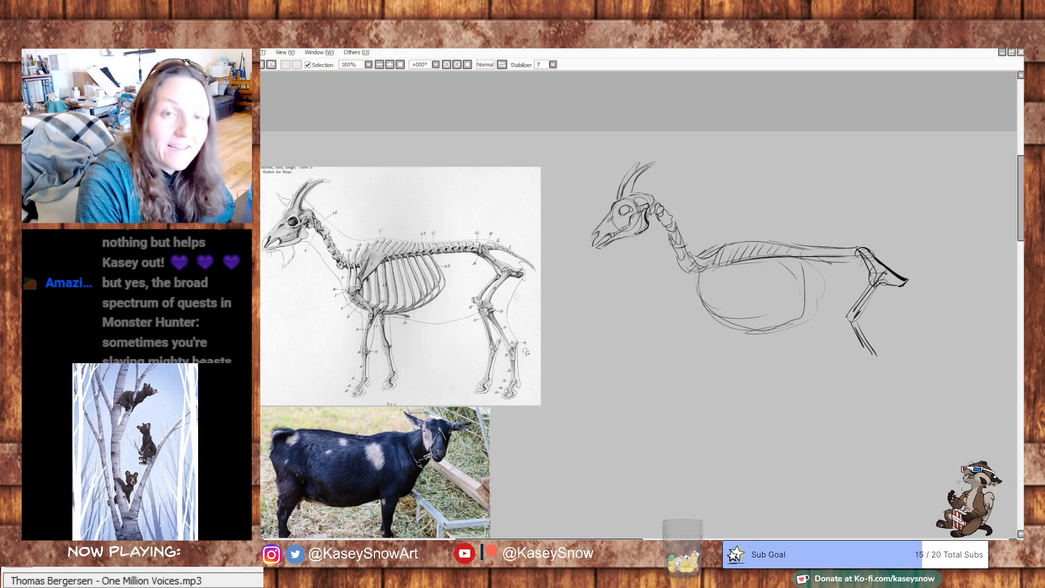
- Try tracing the hind leg's angled bone path from pelvis to hoof on the skeleton diagram
mouse_move(509, 274)
mouse_down()
mouse_move(482, 301)
mouse_move(514, 363)
mouse_up()
key(ctrl+z)
key(ctrl+z)
mouse_move(510, 272)
mouse_down()
mouse_move(497, 322)
mouse_move(516, 357)
mouse_move(513, 390)
mouse_up()
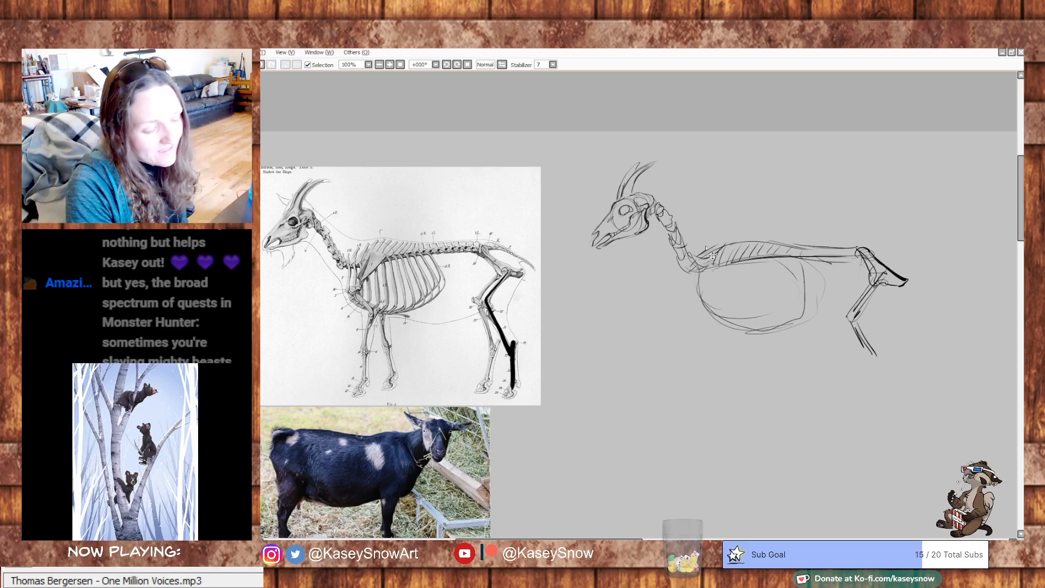
key(ctrl+z)
- Refine the sketched hind leg's knee and shin, and add the hock, straight lower leg bone and foot
drag(808, 389, 765, 380)
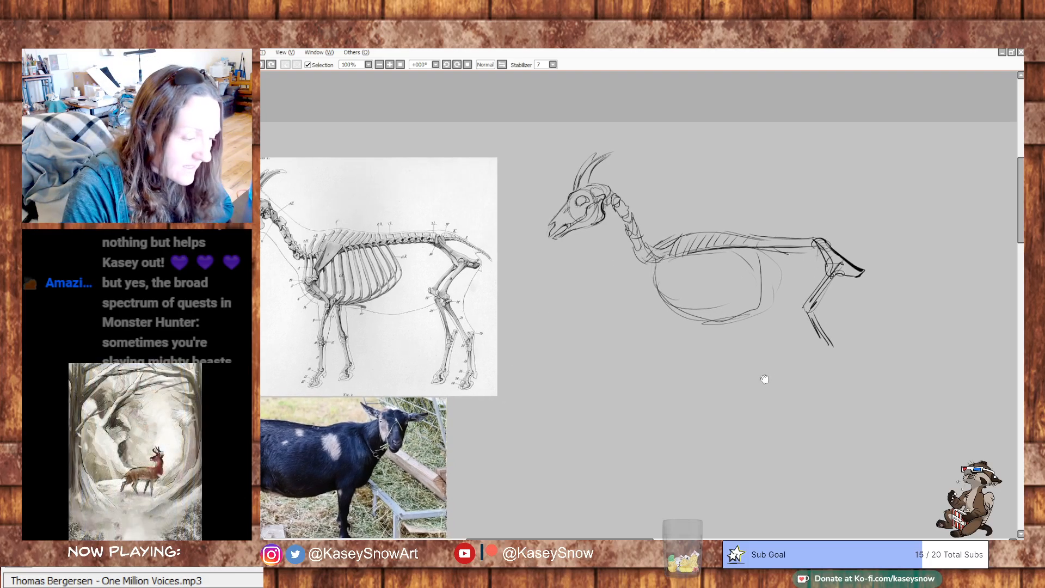
drag(802, 305, 842, 359)
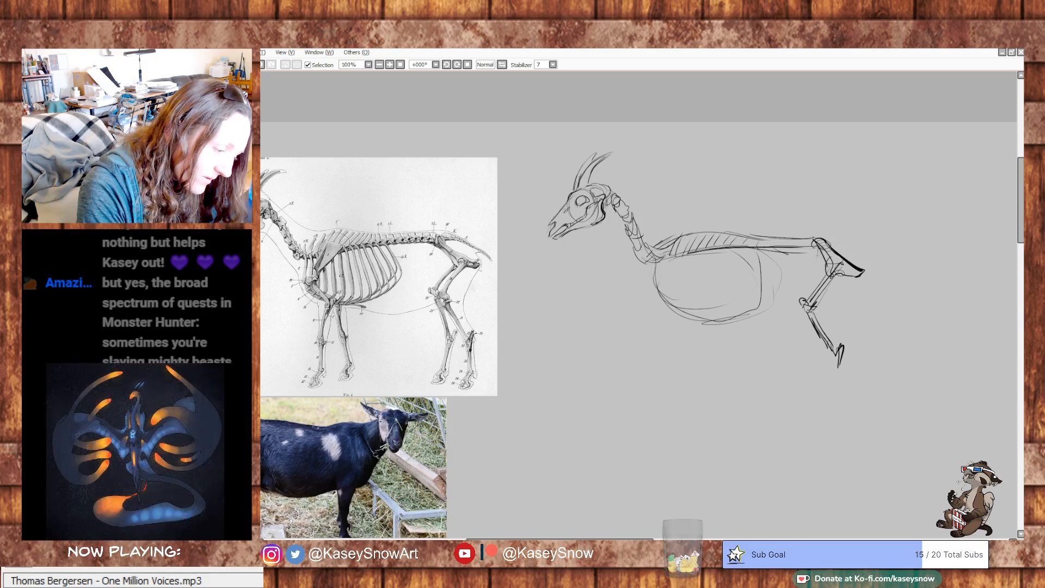
drag(473, 342, 464, 301)
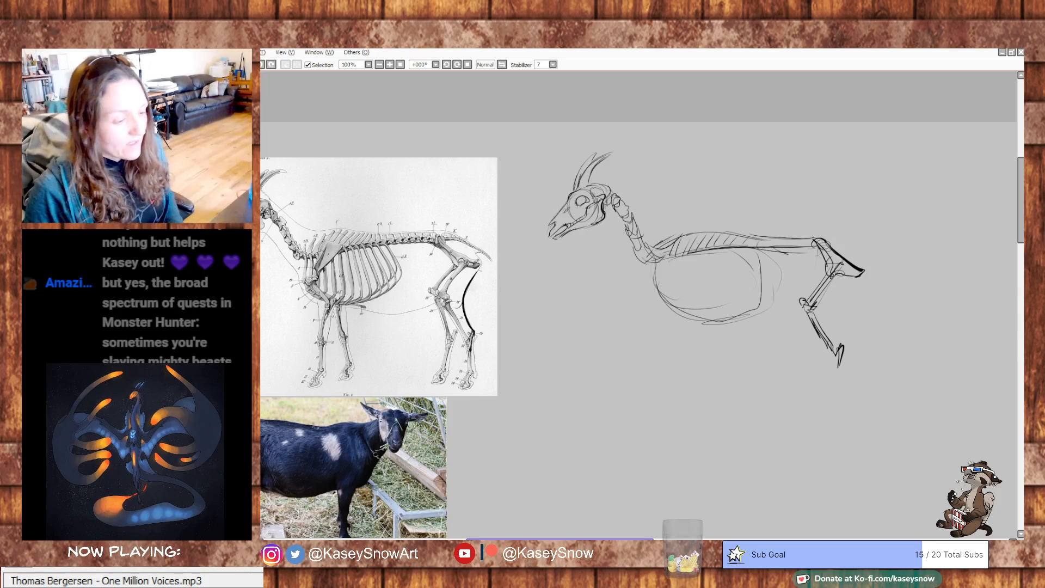
key(ctrl+z)
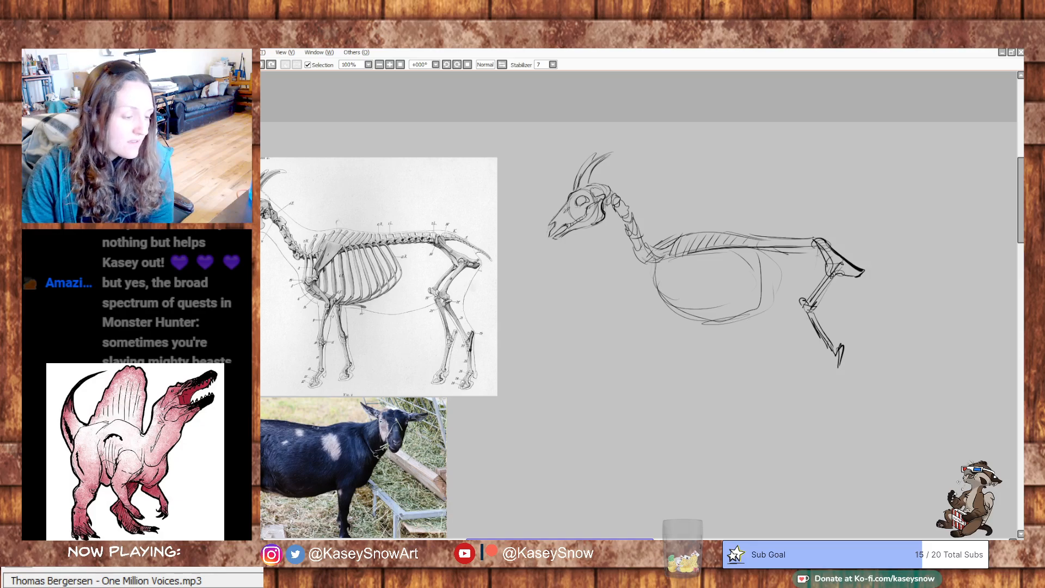
key(ctrl+z)
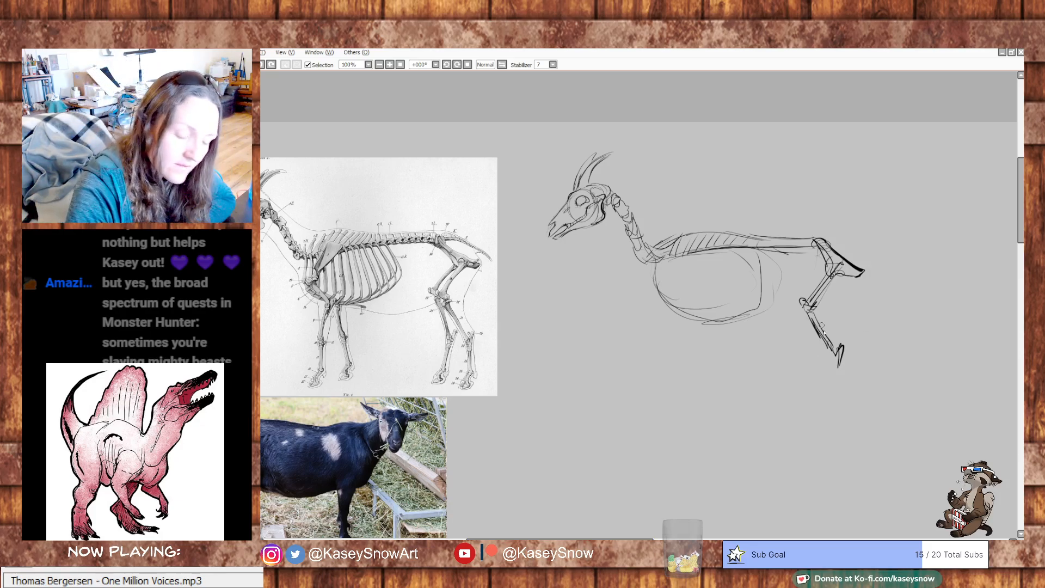
drag(842, 352, 835, 408)
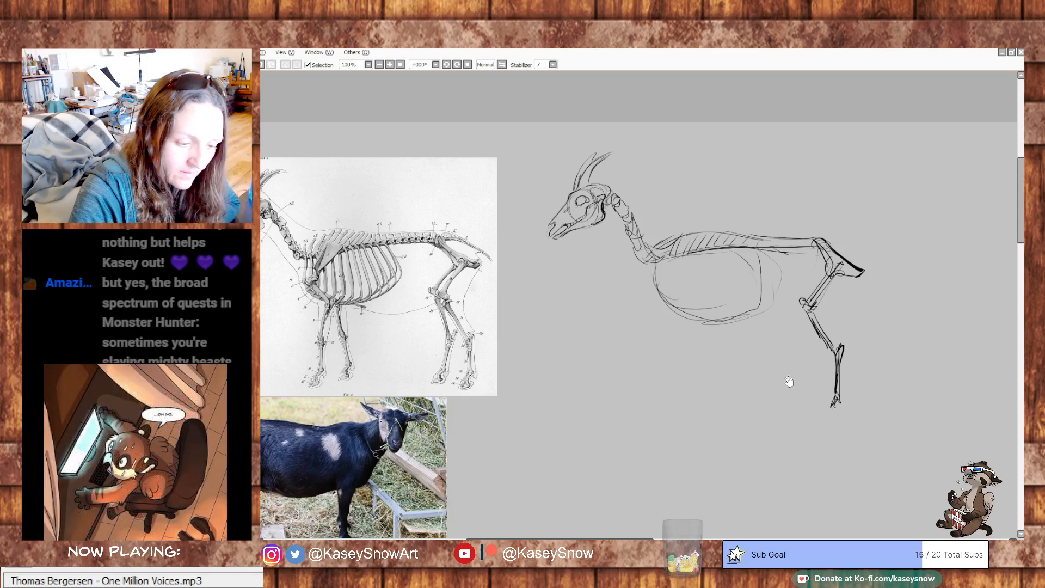
- Draw the shoulder blade and upper arm over the front of the ribcage, and add the front leg's forearm and lower leg bones
drag(843, 314, 917, 285)
mouse_move(737, 243)
mouse_down()
mouse_move(751, 215)
mouse_move(766, 216)
mouse_up()
drag(766, 216, 735, 257)
mouse_move(766, 226)
mouse_down()
mouse_move(740, 268)
mouse_move(735, 259)
mouse_move(758, 290)
mouse_up()
mouse_move(733, 253)
mouse_down()
mouse_move(765, 293)
mouse_move(752, 291)
mouse_move(754, 333)
mouse_up()
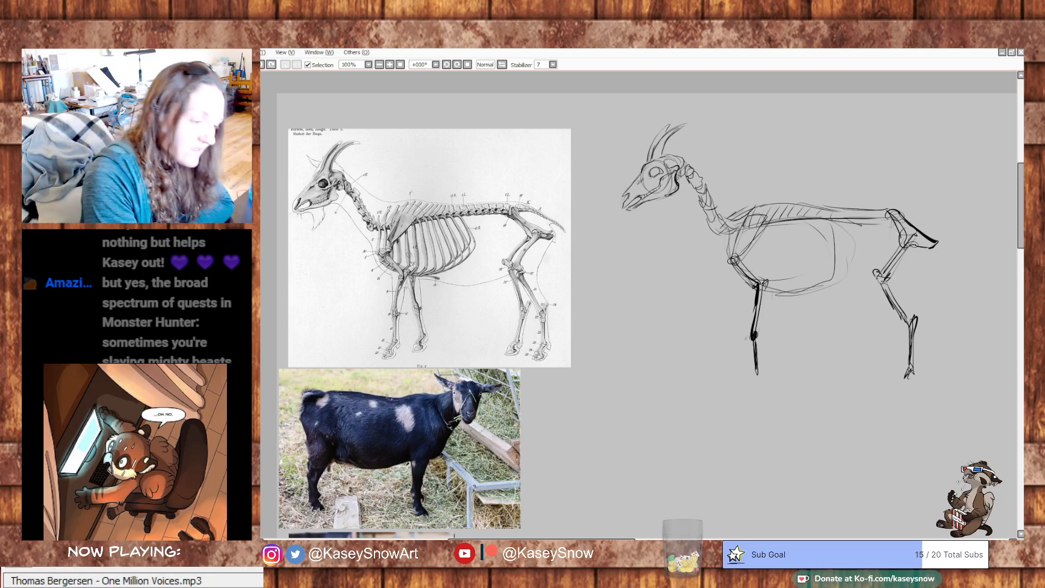
- Try tracing the front leg's bones from elbow to hoof on the skeleton diagram
drag(399, 290, 389, 356)
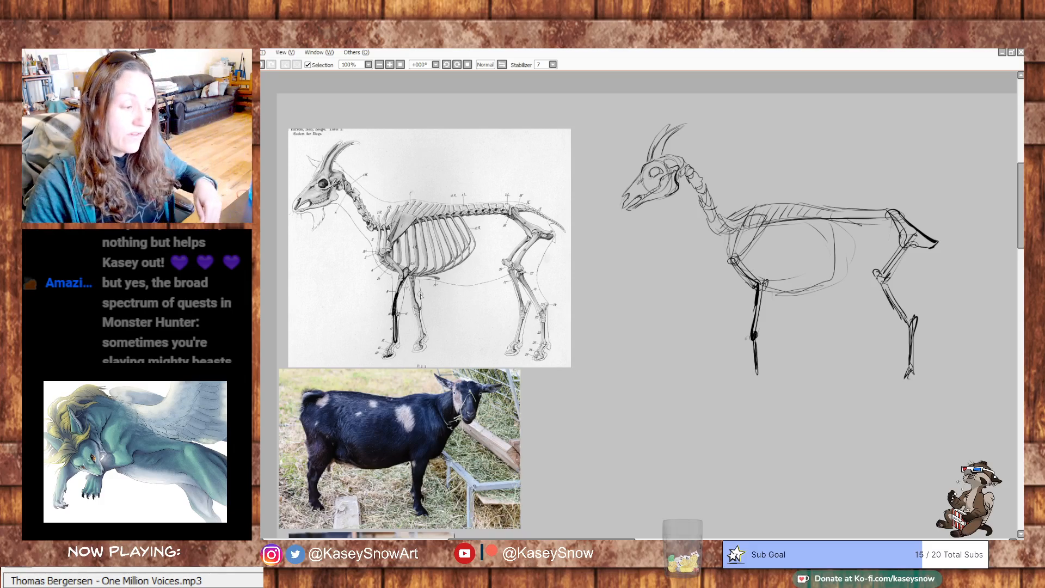
key(ctrl+z)
key(ctrl+z)
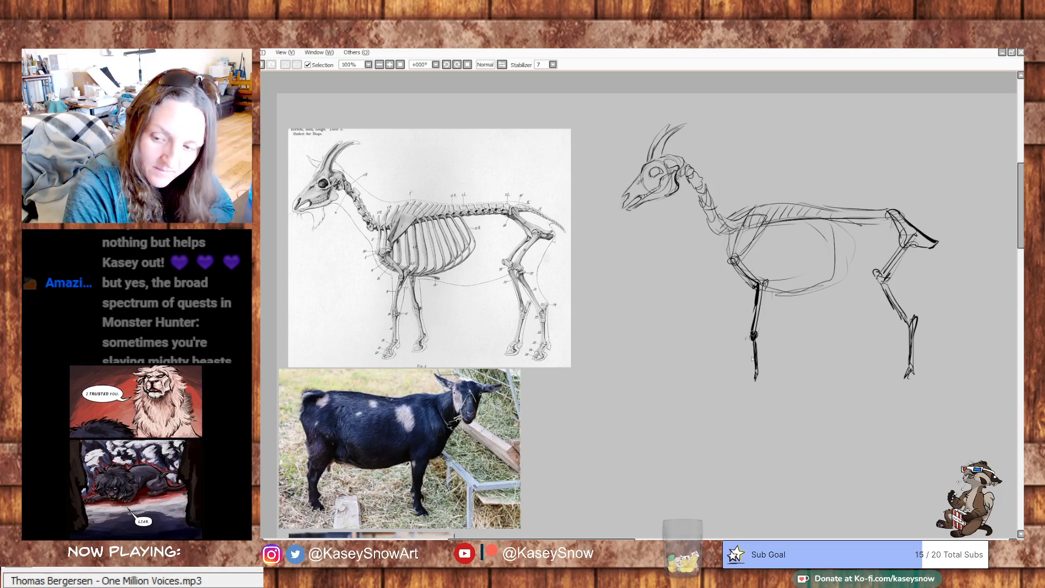
- Finish the near front leg with a hoof, and sketch the far front leg behind it down to its hoof
drag(757, 374, 750, 386)
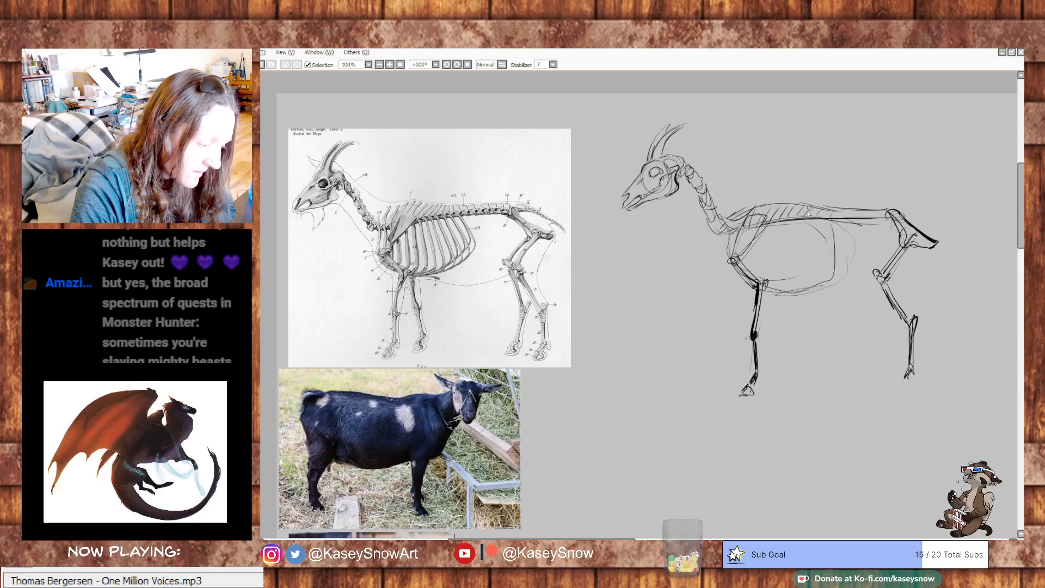
drag(773, 288, 773, 332)
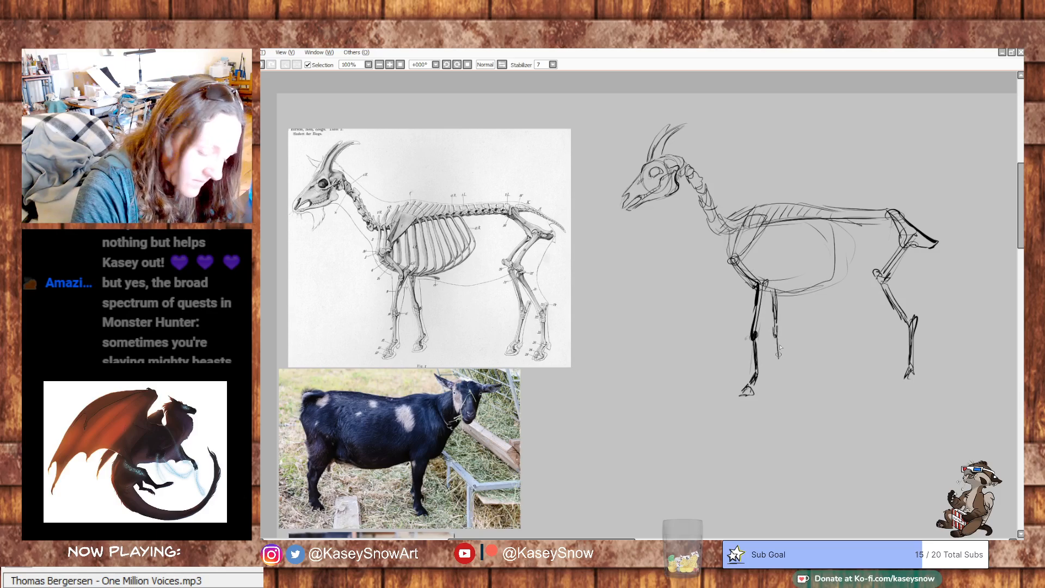
drag(780, 373, 775, 384)
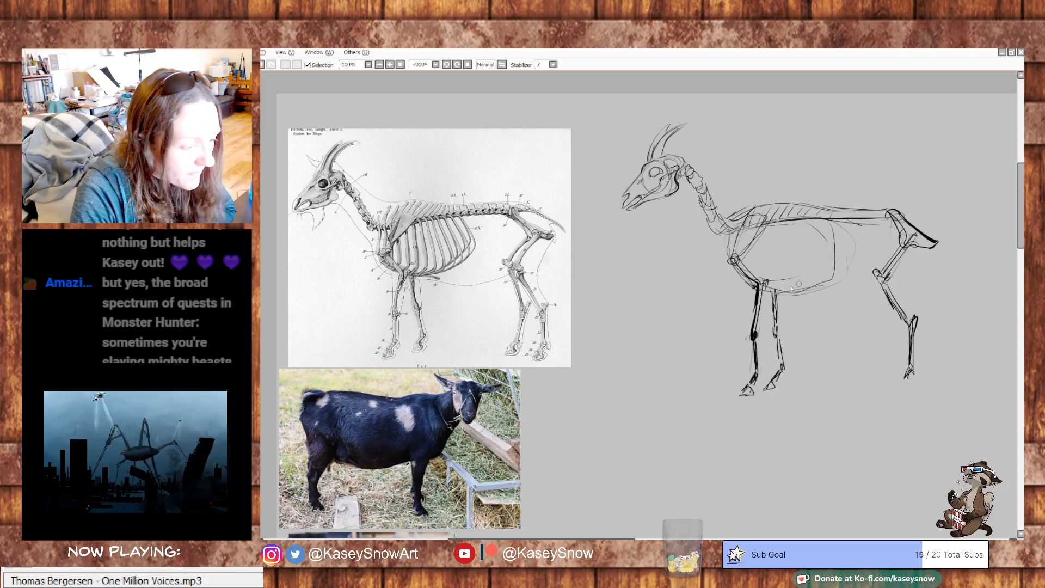
- Round off the back of the ribcage, fill it with curved vertical ribs, and strengthen its front edge and breastbone line
drag(777, 295, 835, 271)
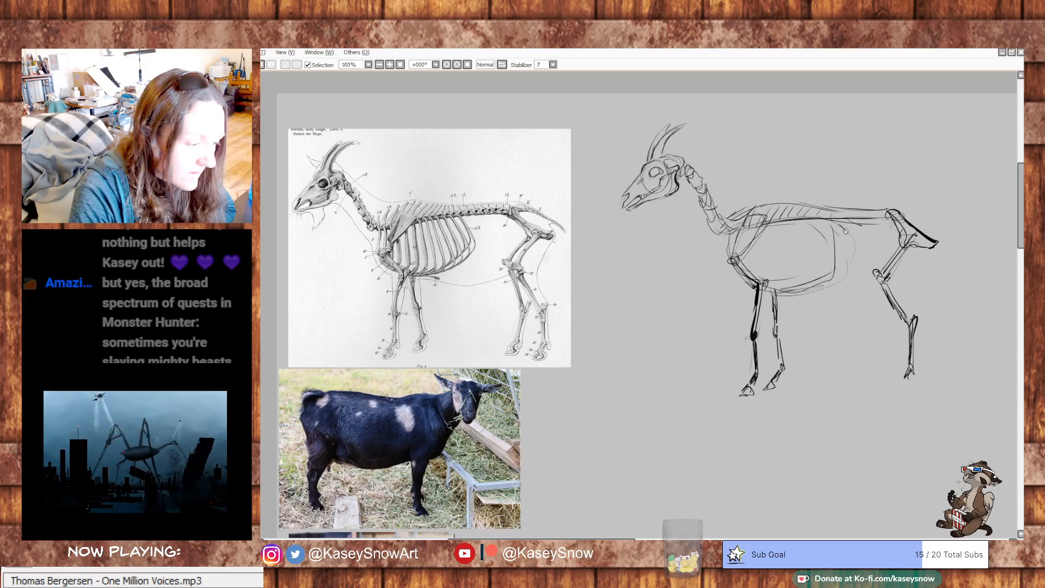
mouse_move(838, 226)
mouse_down()
mouse_move(851, 260)
mouse_move(808, 294)
mouse_up()
drag(855, 250, 816, 284)
mouse_move(819, 221)
mouse_down()
mouse_move(837, 275)
mouse_move(815, 278)
mouse_up()
drag(798, 223, 801, 284)
mouse_move(784, 229)
mouse_down()
mouse_move(787, 278)
mouse_move(773, 281)
mouse_up()
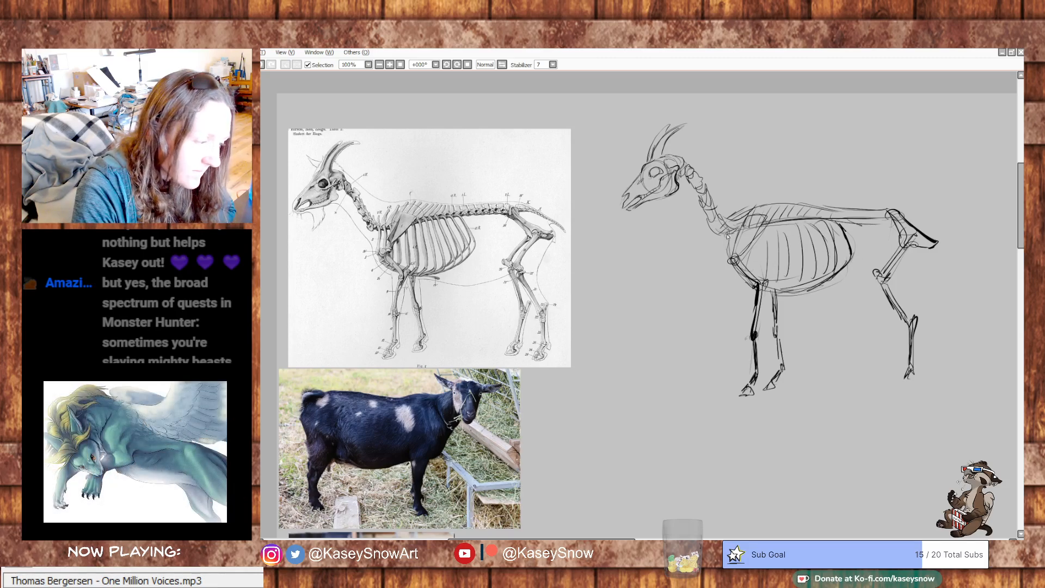
mouse_move(732, 228)
mouse_down()
mouse_move(723, 266)
mouse_move(758, 291)
mouse_up()
drag(369, 241, 398, 278)
key(ctrl+z)
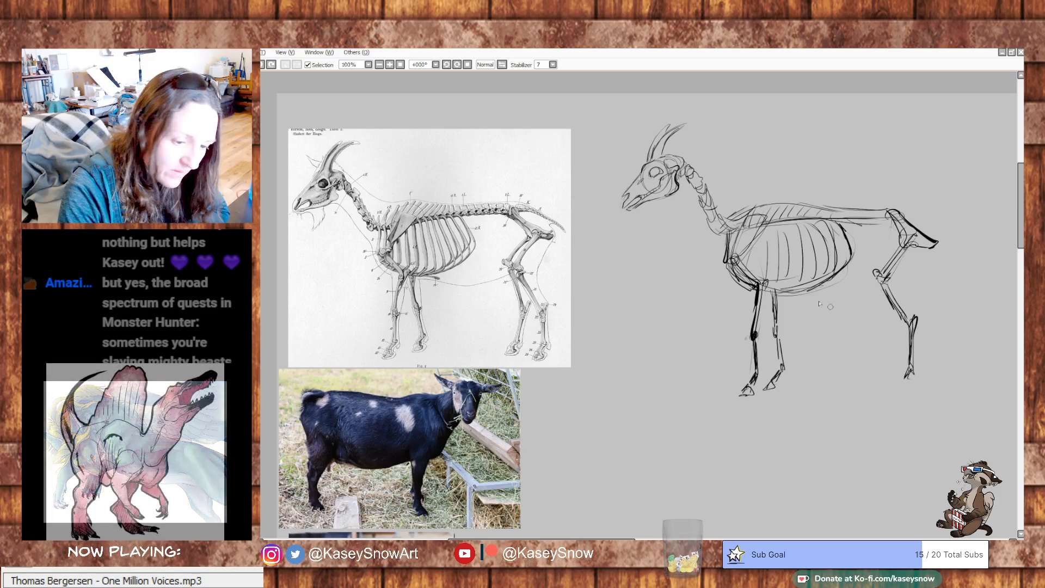
drag(832, 282, 801, 289)
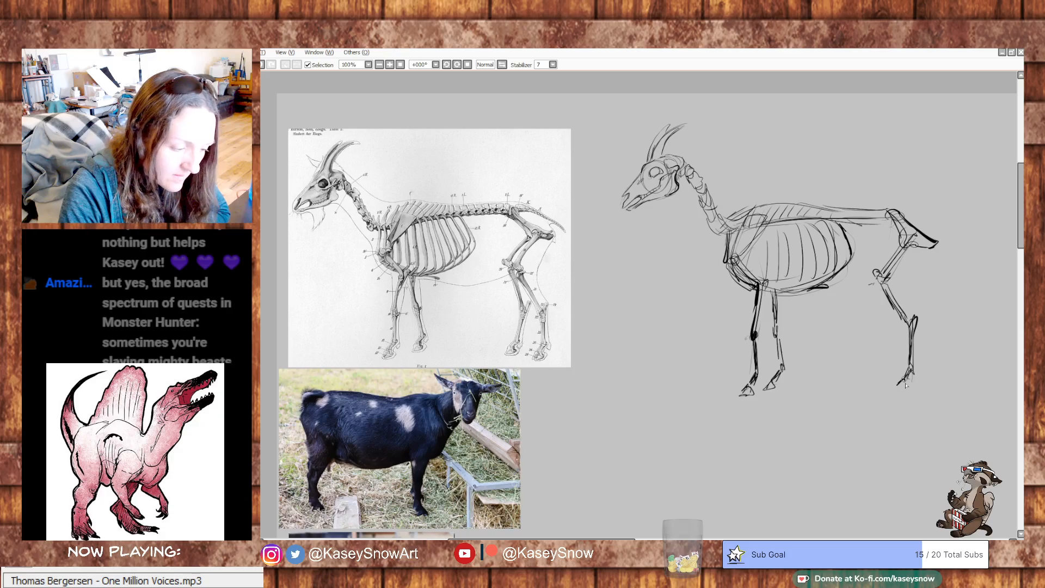
- Sketch the far hind leg's thigh, shin, hock and foot beside the near hind leg
drag(875, 269, 897, 243)
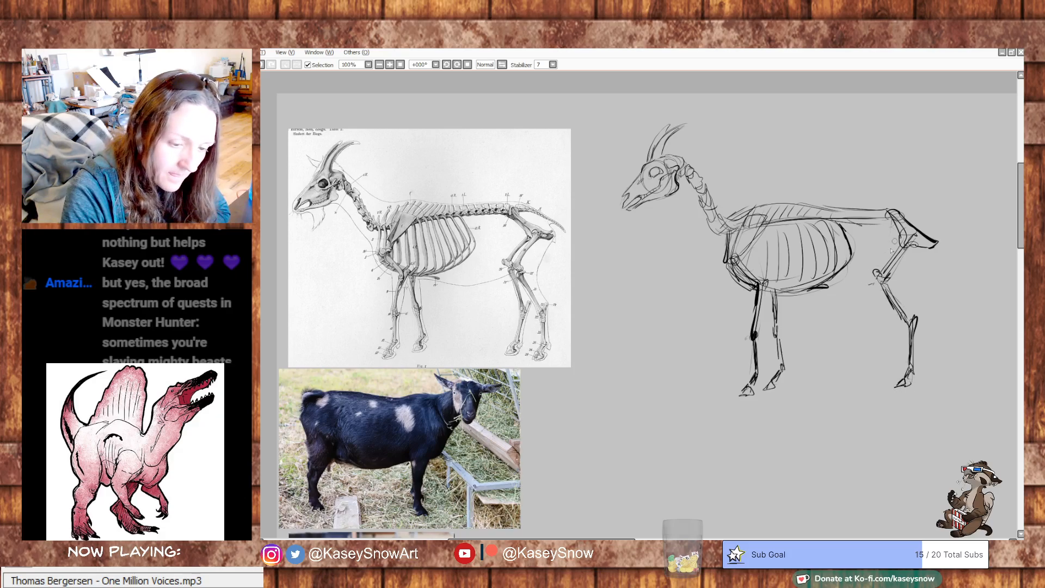
mouse_move(873, 283)
mouse_down()
mouse_move(886, 327)
mouse_move(897, 321)
mouse_move(888, 375)
mouse_up()
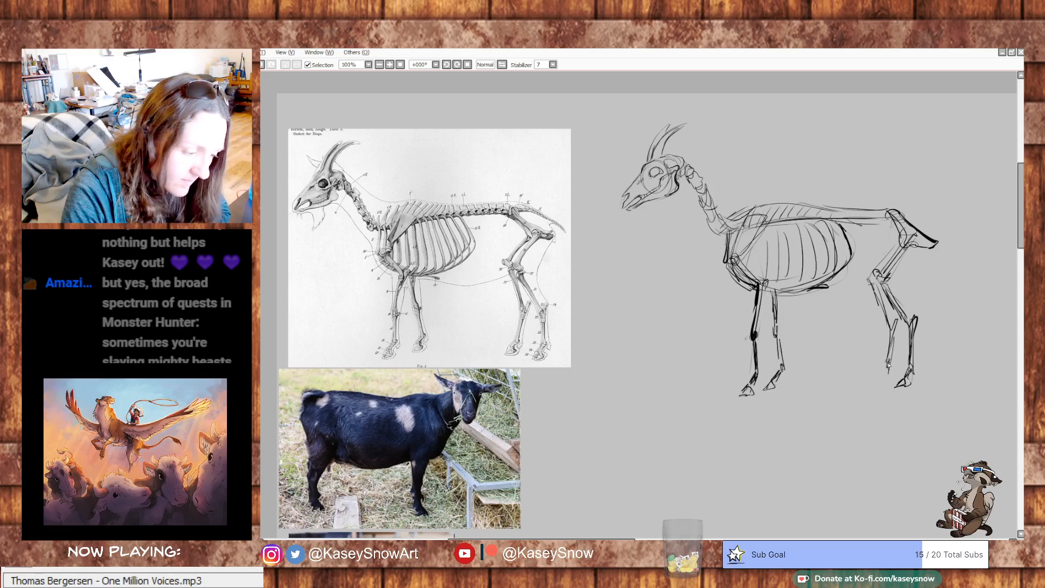
mouse_move(828, 424)
mouse_down()
mouse_move(811, 453)
mouse_move(806, 411)
mouse_up()
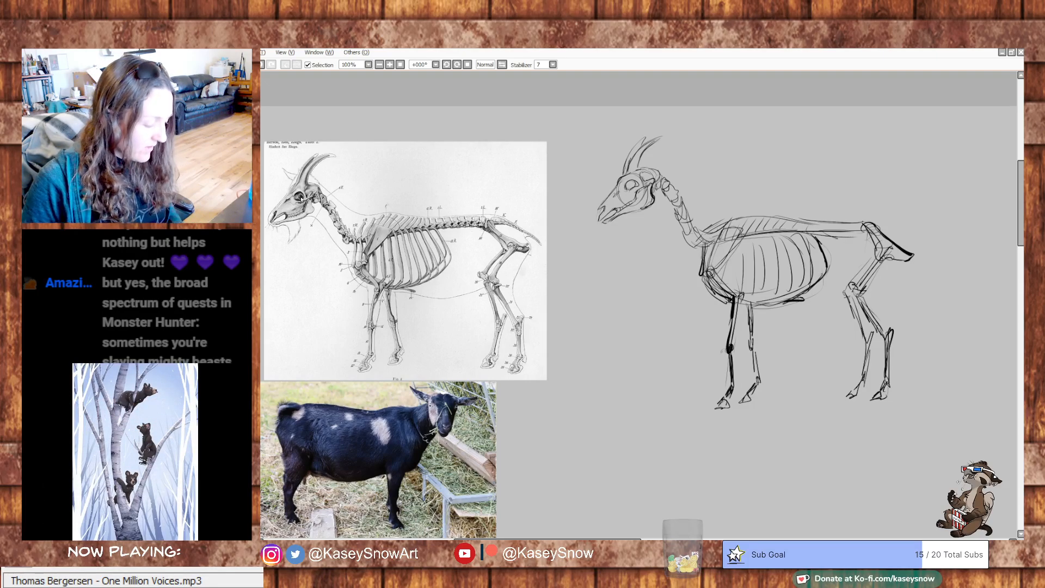
- Extend the backbone past the pelvis into a tapering, slightly drooping tail
drag(1023, 228, 1023, 232)
mouse_move(699, 318)
mouse_down()
mouse_move(746, 258)
mouse_move(753, 280)
mouse_move(728, 325)
mouse_up()
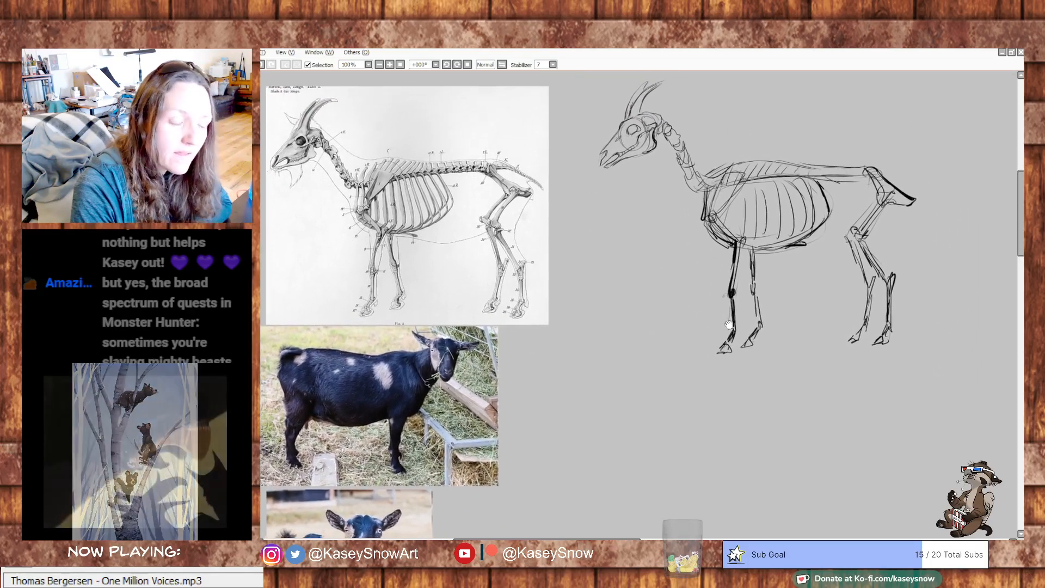
mouse_move(842, 273)
mouse_down()
mouse_move(819, 313)
mouse_move(801, 275)
mouse_up()
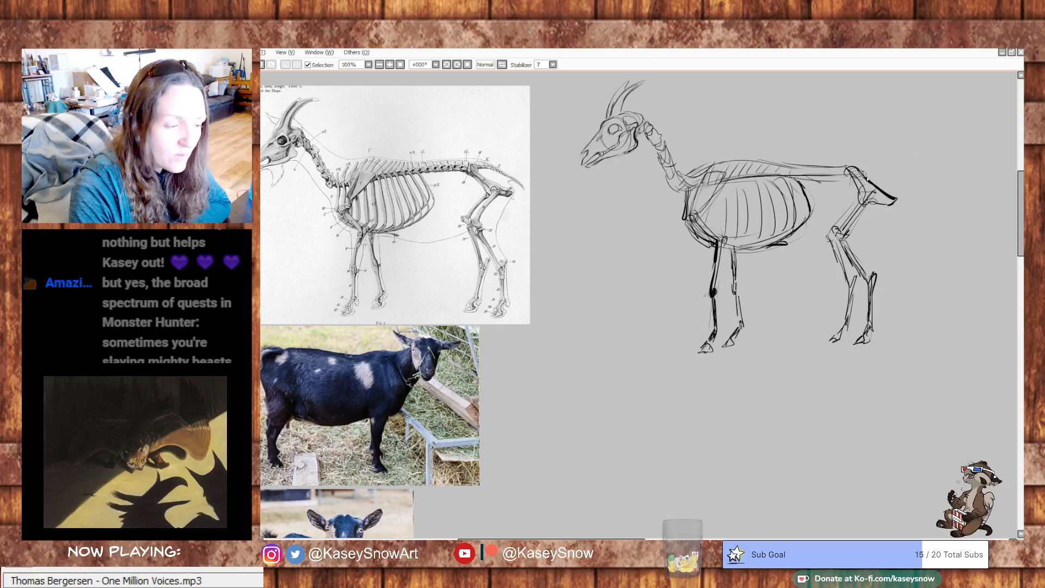
drag(882, 171, 918, 190)
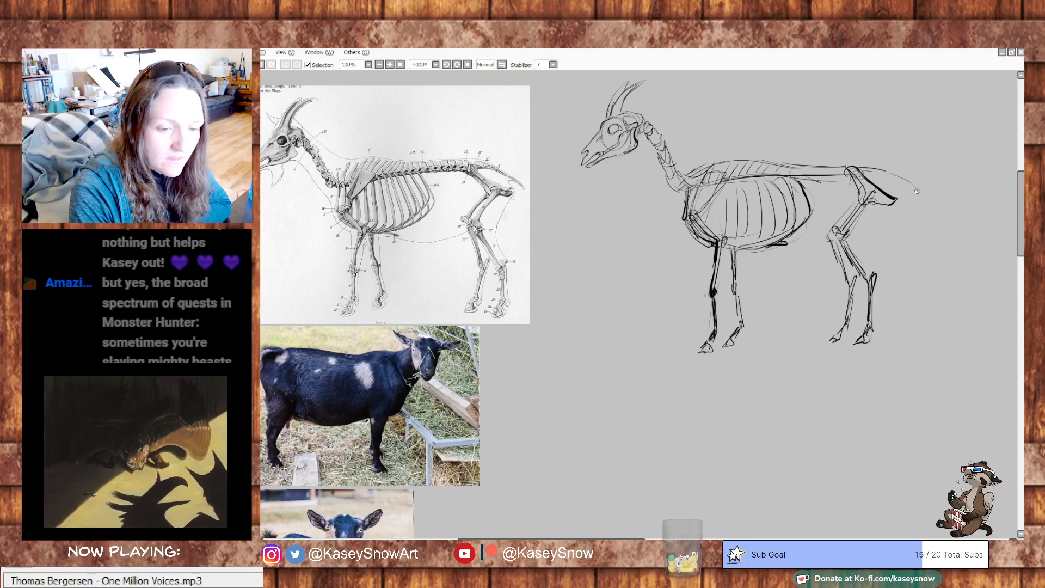
drag(856, 170, 915, 186)
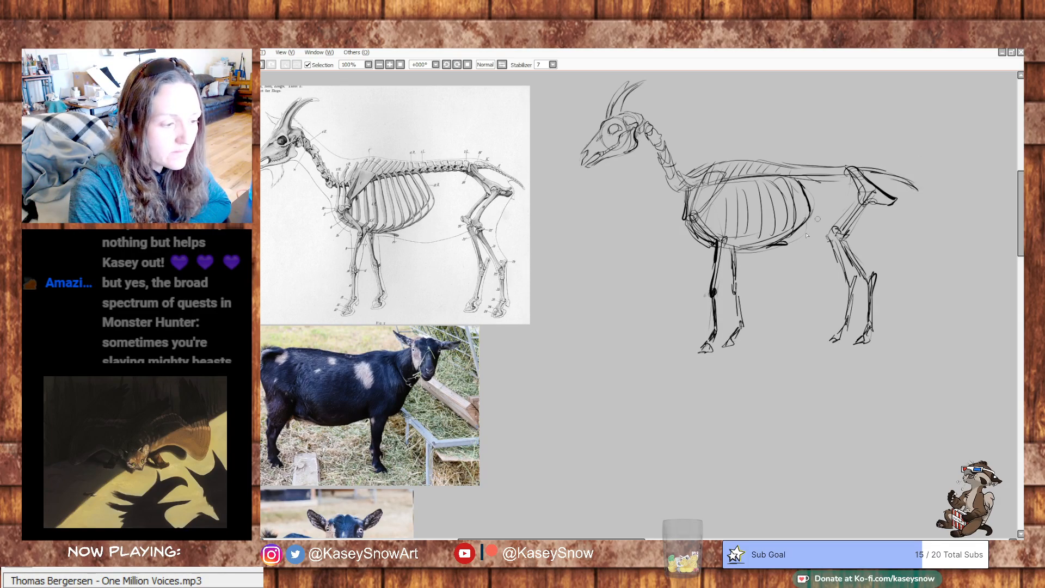
- Select the whole goat skeleton sketch with a freehand selection, move it up and closer to the diagram, and deselect it
mouse_move(560, 370)
mouse_down()
mouse_move(625, 334)
mouse_move(576, 374)
mouse_up()
mouse_move(806, 309)
mouse_down()
mouse_move(817, 340)
mouse_move(812, 293)
mouse_move(800, 326)
mouse_move(833, 299)
mouse_move(840, 227)
mouse_move(829, 187)
mouse_up()
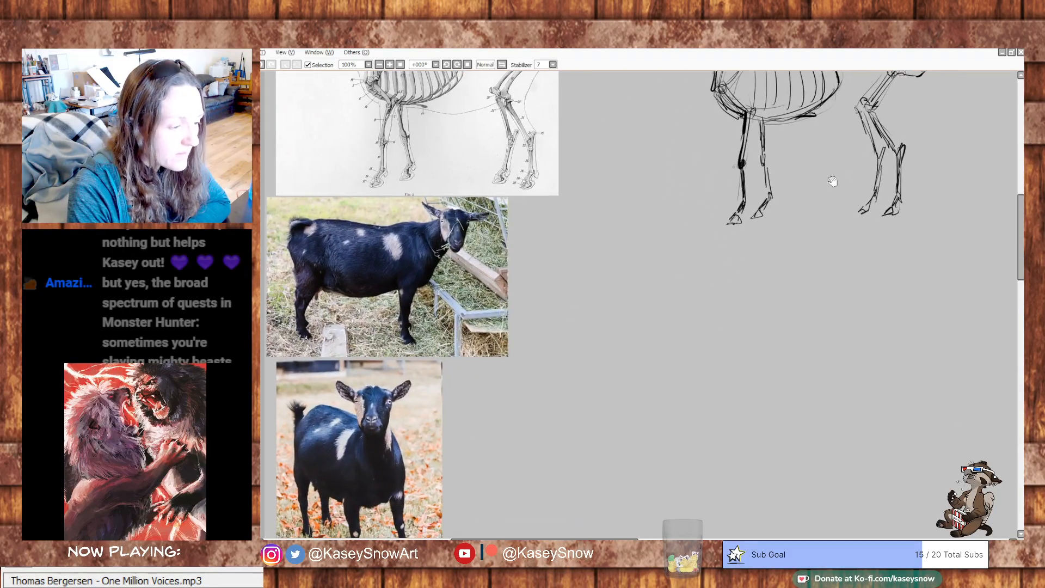
drag(749, 241, 756, 255)
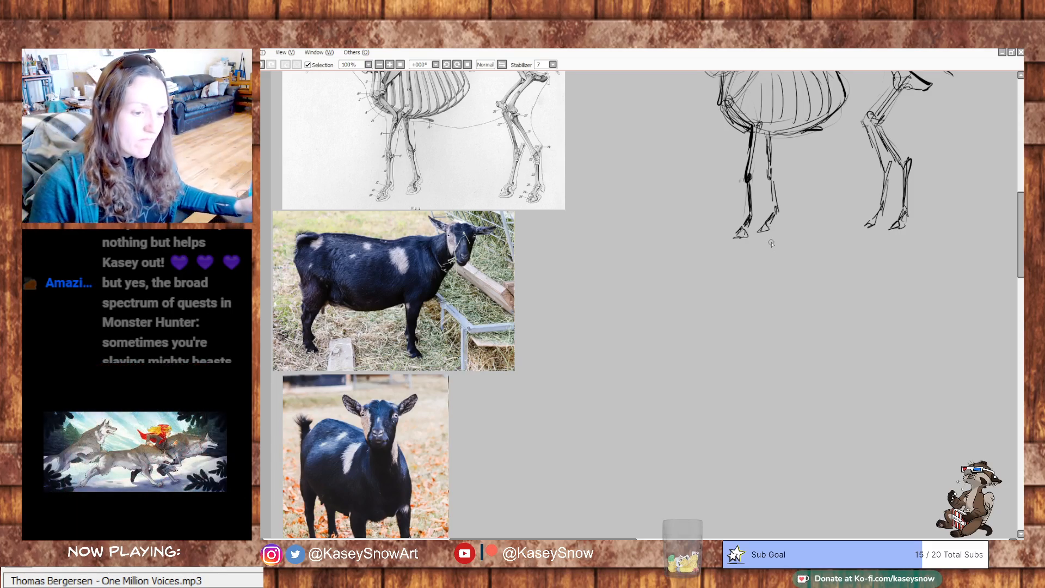
mouse_move(812, 283)
mouse_down()
mouse_move(820, 299)
mouse_move(779, 293)
mouse_move(623, 387)
mouse_up()
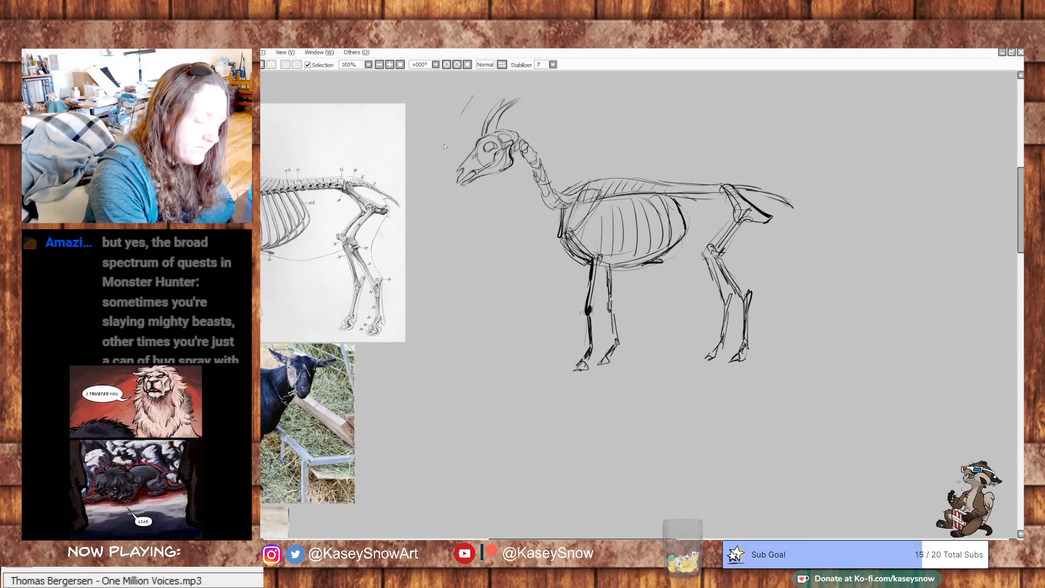
mouse_move(445, 147)
mouse_down()
mouse_move(840, 362)
mouse_move(428, 113)
mouse_up()
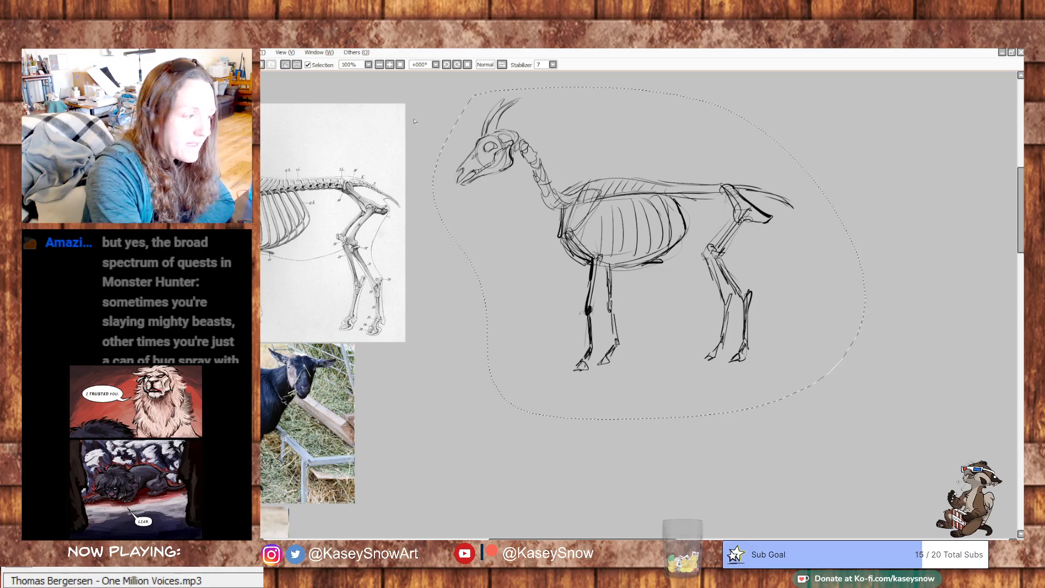
drag(438, 240, 406, 218)
drag(634, 382, 708, 490)
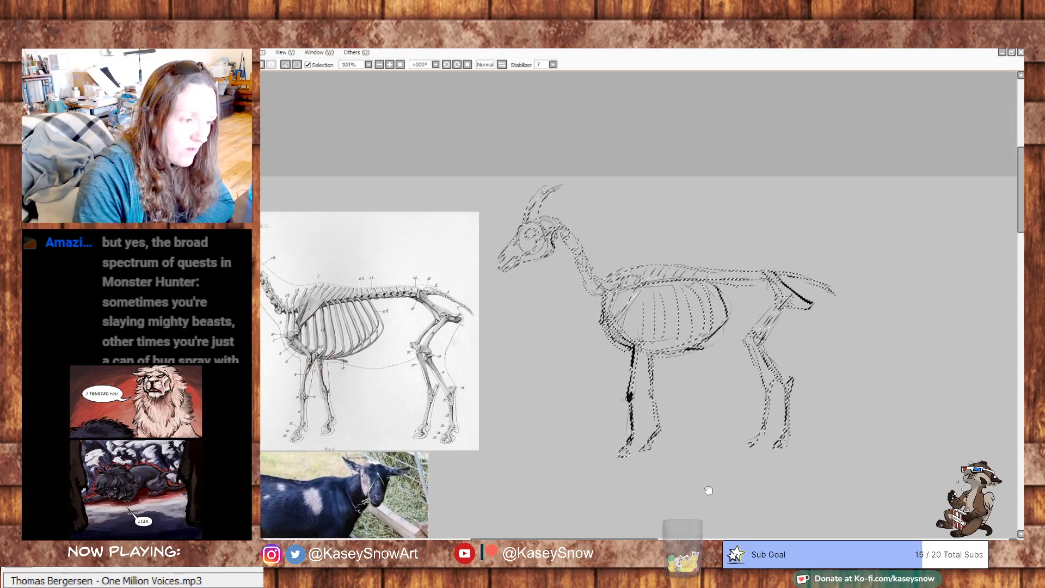
key(ctrl+d)
- Hand-letter the note "GET THE BAD DRAWINGS OUT!" above the skeleton diagram, underline OUT, and add a pointer beside the sketched goat's head
drag(804, 424, 963, 436)
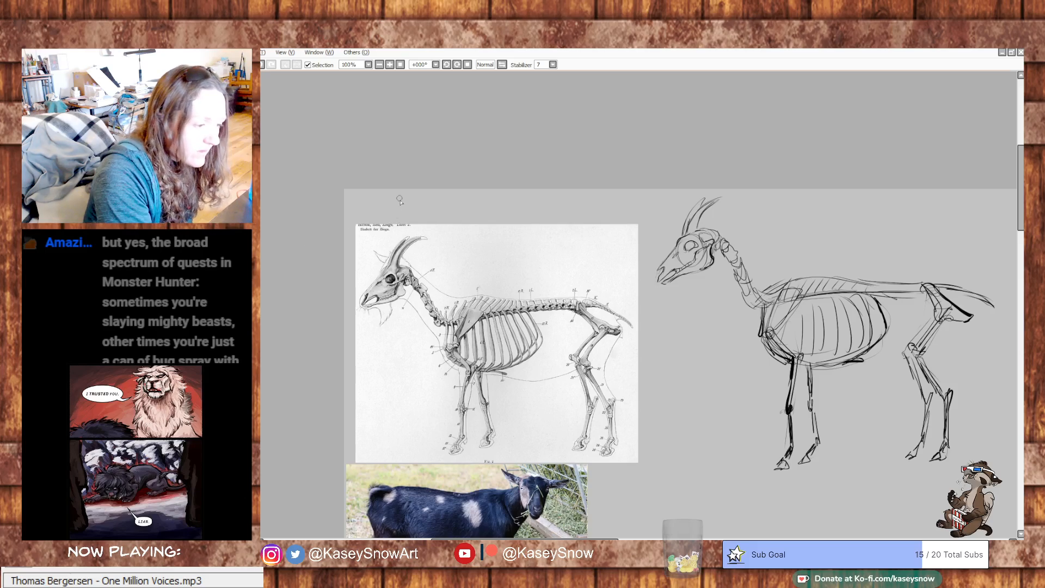
mouse_move(407, 197)
mouse_down()
mouse_move(404, 208)
mouse_move(419, 214)
mouse_move(419, 206)
mouse_up()
mouse_move(424, 200)
mouse_down()
mouse_move(426, 215)
mouse_move(454, 196)
mouse_up()
drag(446, 197, 451, 215)
drag(451, 208, 461, 214)
drag(474, 197, 485, 213)
drag(491, 201, 524, 213)
drag(533, 201, 543, 214)
mouse_move(546, 213)
mouse_down()
mouse_move(551, 197)
mouse_move(556, 212)
mouse_up()
mouse_move(549, 208)
mouse_down()
mouse_move(575, 199)
mouse_move(576, 213)
mouse_up()
mouse_move(579, 212)
mouse_down()
mouse_move(585, 199)
mouse_move(604, 215)
mouse_move(639, 211)
mouse_up()
drag(644, 199, 671, 197)
mouse_move(666, 197)
mouse_down()
mouse_move(665, 212)
mouse_move(681, 207)
mouse_up()
drag(871, 436, 822, 351)
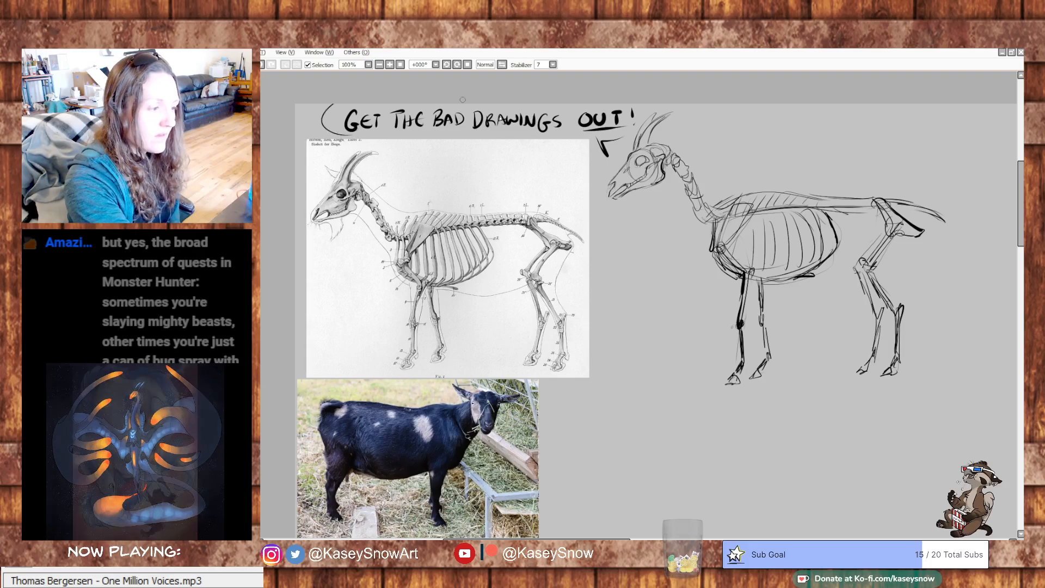
- Below the skeleton sketch, rough in a right-facing goat torso from the standing goat photo, with circular guides for the hindquarters
scroll(786, 343, down, 5)
drag(774, 368, 746, 357)
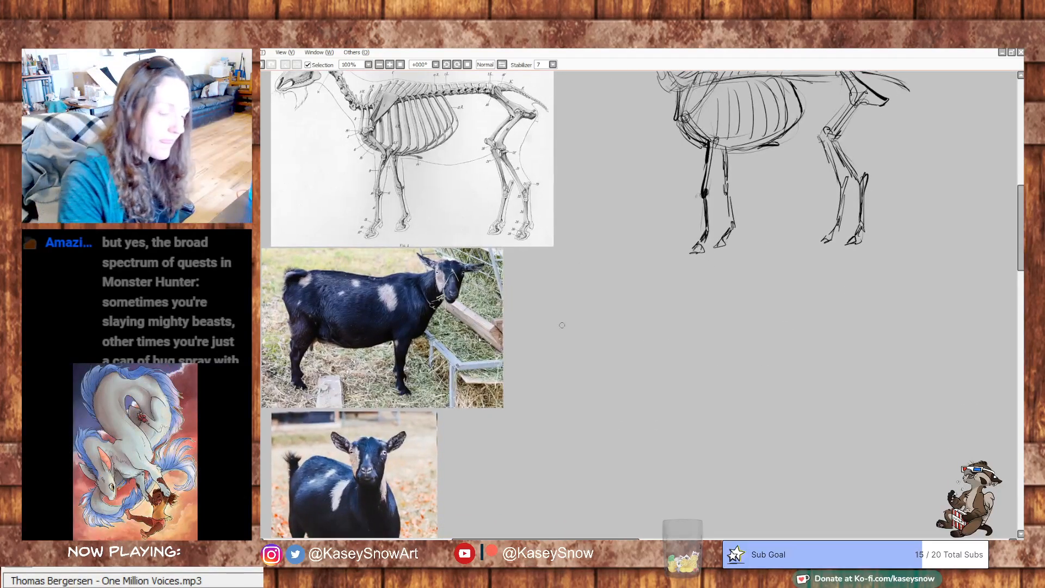
mouse_move(657, 331)
mouse_down()
mouse_move(679, 373)
mouse_move(706, 391)
mouse_up()
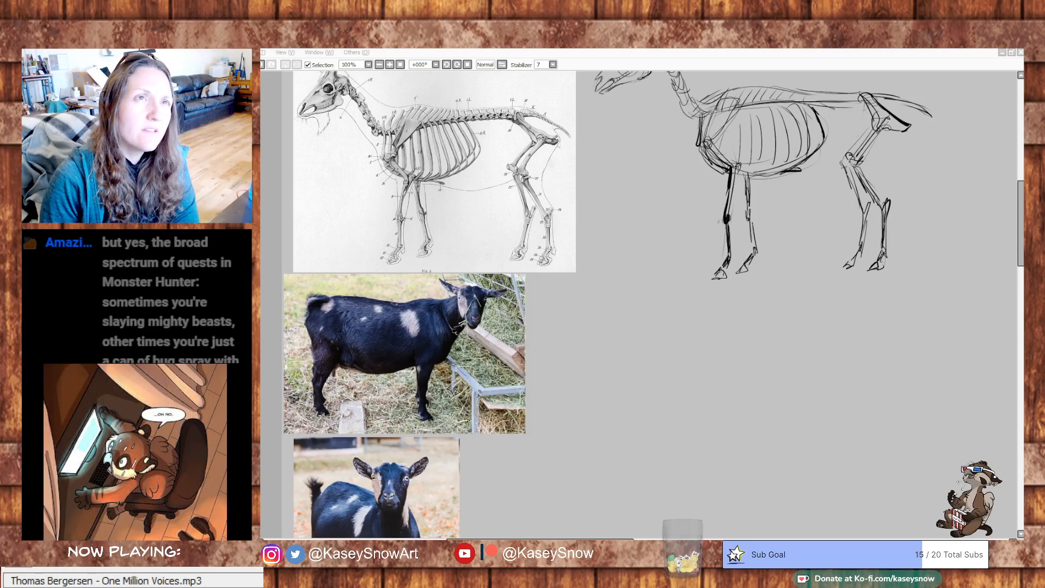
drag(773, 382, 769, 439)
key(ctrl+z)
mouse_move(863, 337)
mouse_down()
mouse_move(810, 437)
mouse_move(850, 316)
mouse_move(819, 294)
mouse_move(835, 264)
mouse_up()
mouse_move(632, 273)
mouse_down()
mouse_move(647, 294)
mouse_move(677, 271)
mouse_move(663, 269)
mouse_move(678, 305)
mouse_move(634, 295)
mouse_move(712, 284)
mouse_up()
mouse_move(638, 249)
mouse_down()
mouse_move(683, 243)
mouse_move(741, 247)
mouse_move(726, 243)
mouse_move(793, 280)
mouse_up()
drag(784, 308, 739, 318)
drag(795, 270, 792, 311)
drag(719, 326, 657, 321)
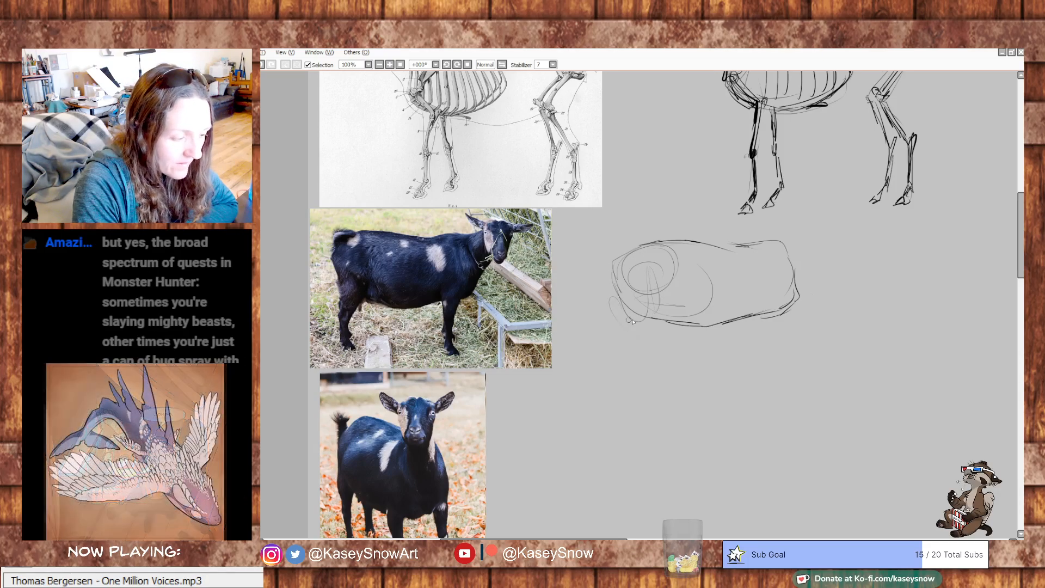
- Rough in the upper hind leg shapes beneath the rump and add a short upturned tail to the new goat torso
drag(660, 317, 633, 350)
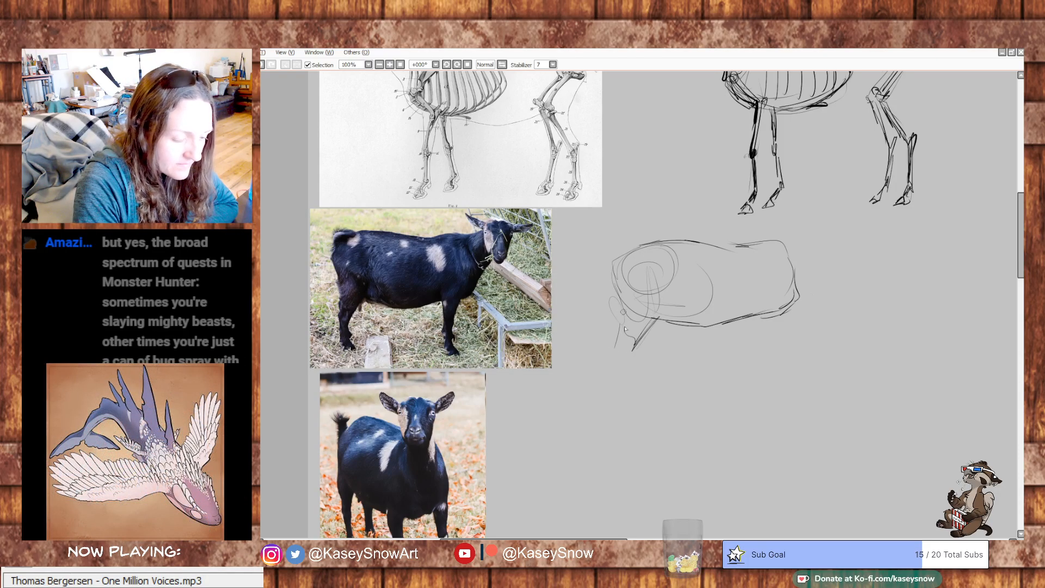
scroll(611, 373, up, 4)
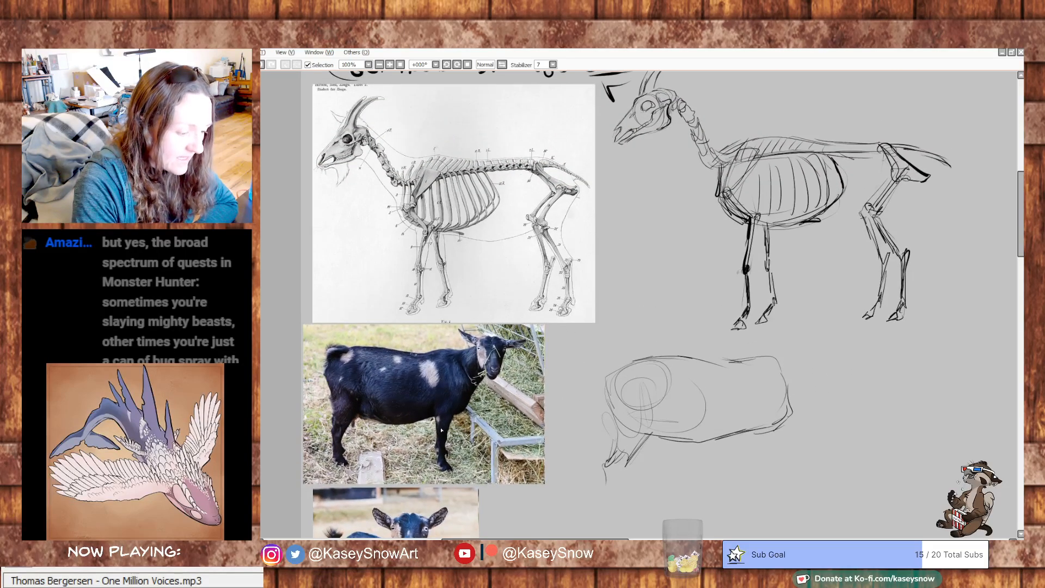
drag(614, 357, 670, 307)
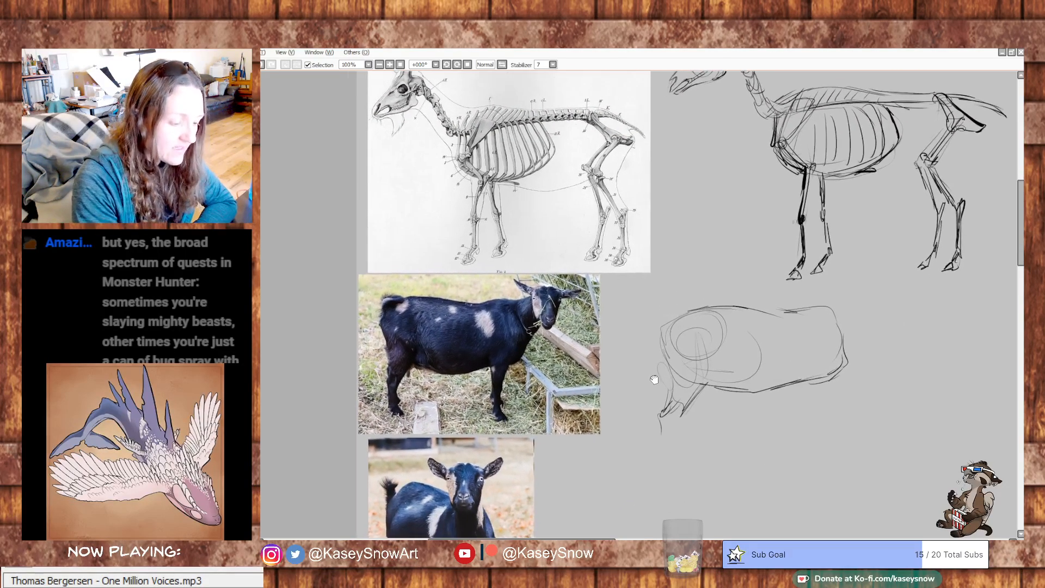
drag(655, 380, 658, 314)
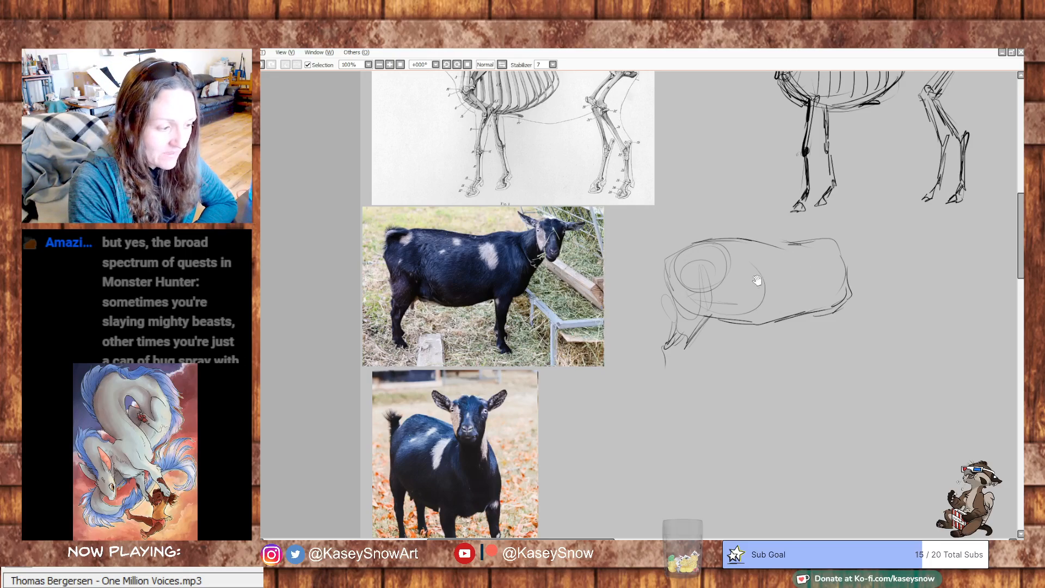
drag(702, 260, 644, 274)
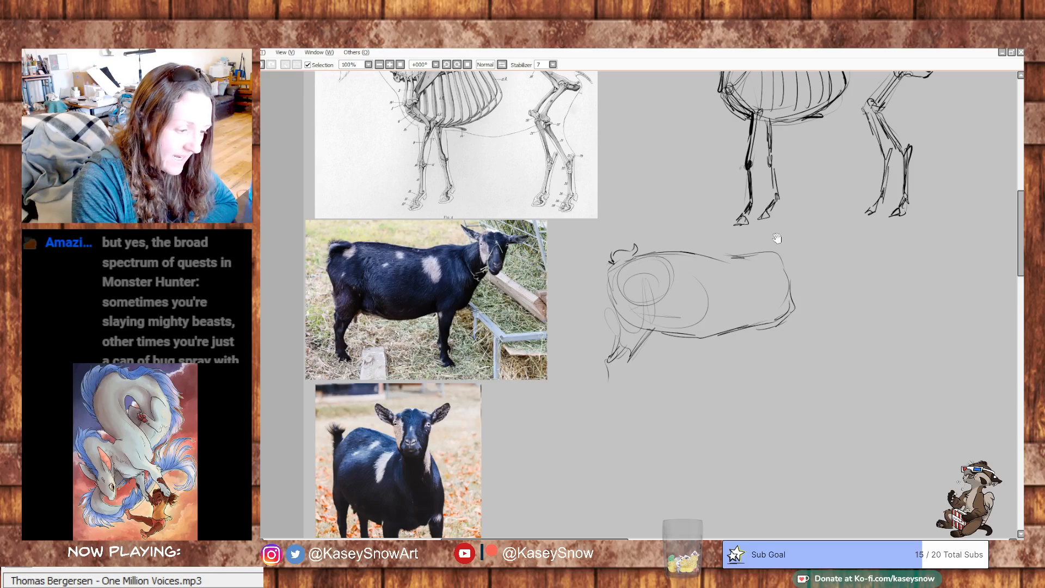
drag(770, 237, 763, 286)
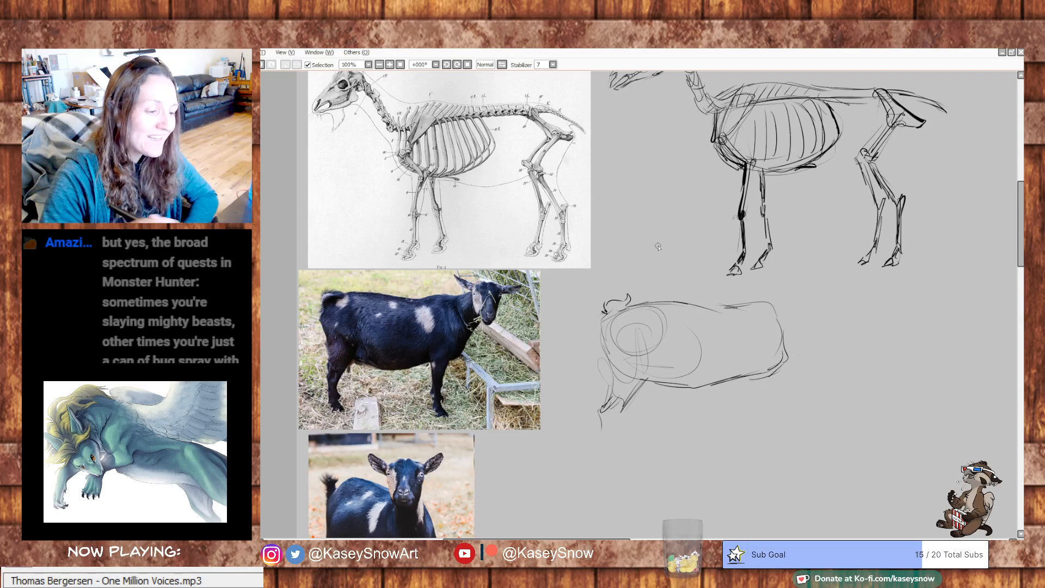
- Extend a neck line from the goat torso sketch's shoulder and rough in a circle for the head
drag(774, 305, 726, 283)
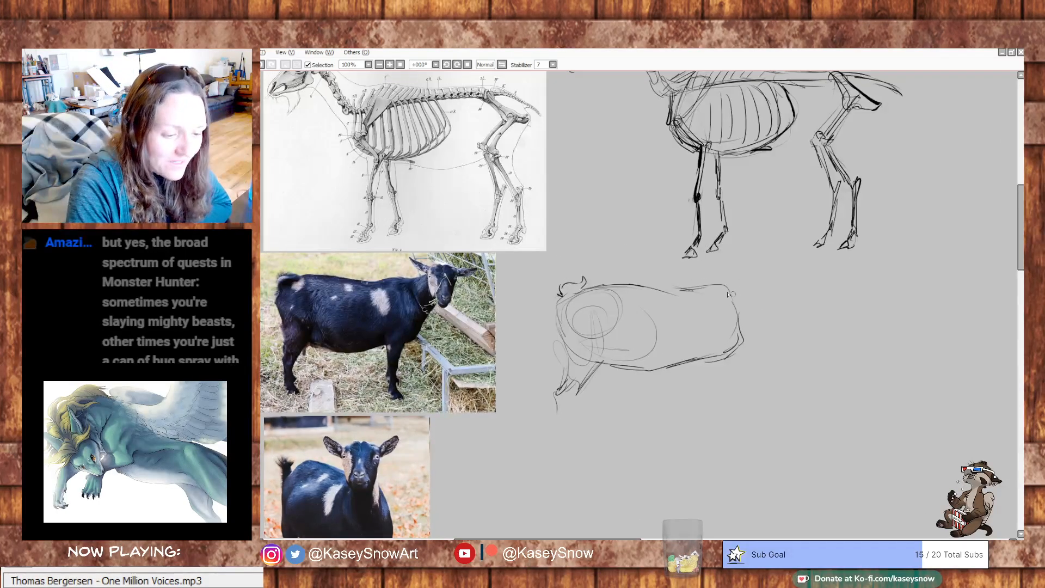
drag(758, 315, 771, 297)
mouse_move(783, 251)
mouse_down()
mouse_move(800, 278)
mouse_move(808, 267)
mouse_up()
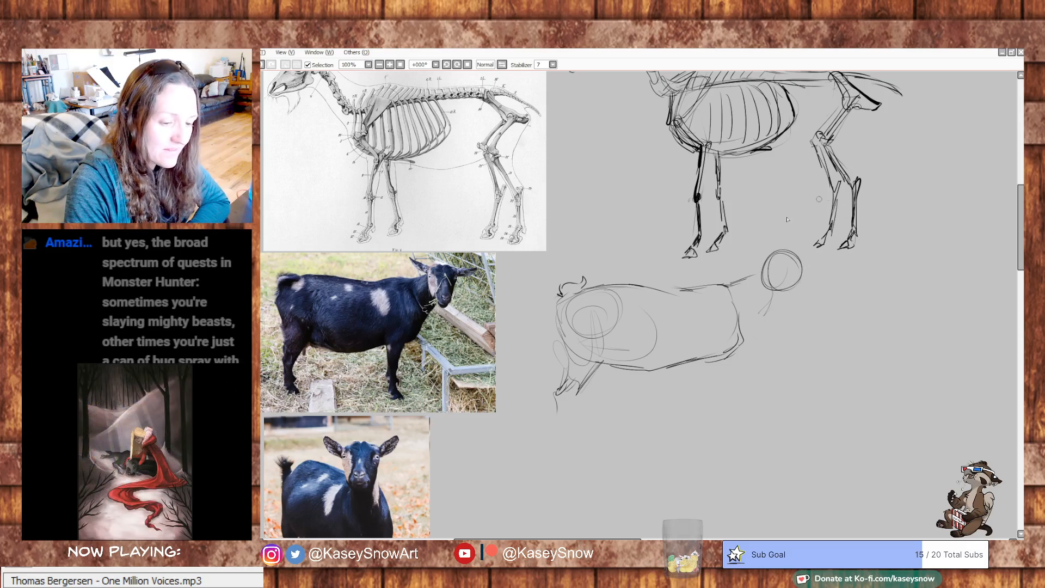
- Erase the entire rough goat body sketch below the skeleton sketch with a very large eraser
key(e)
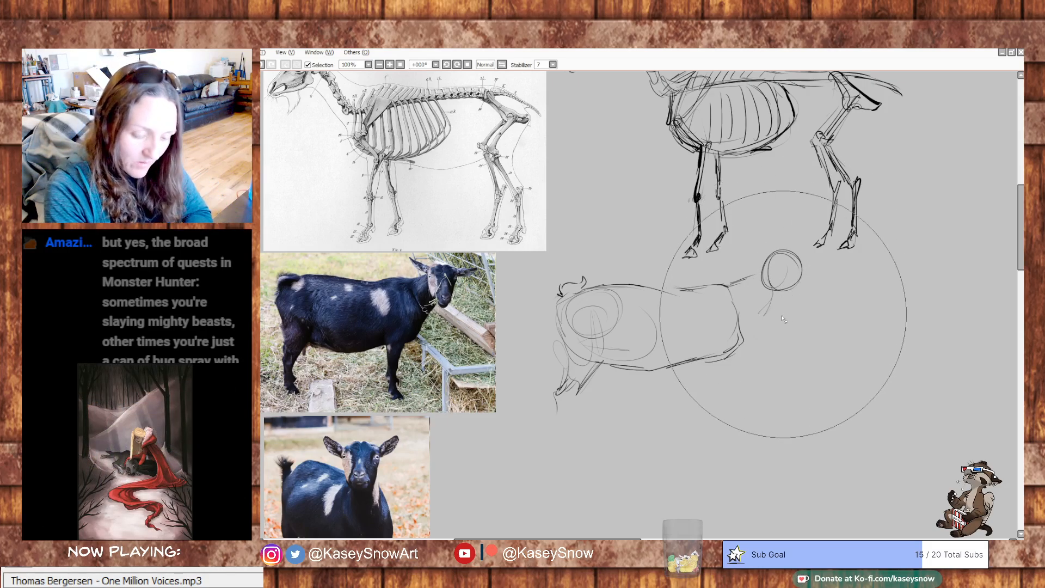
mouse_move(777, 299)
mouse_down()
mouse_move(782, 269)
mouse_move(789, 285)
mouse_move(747, 339)
mouse_move(655, 330)
mouse_move(560, 292)
mouse_move(678, 294)
mouse_move(709, 354)
mouse_up()
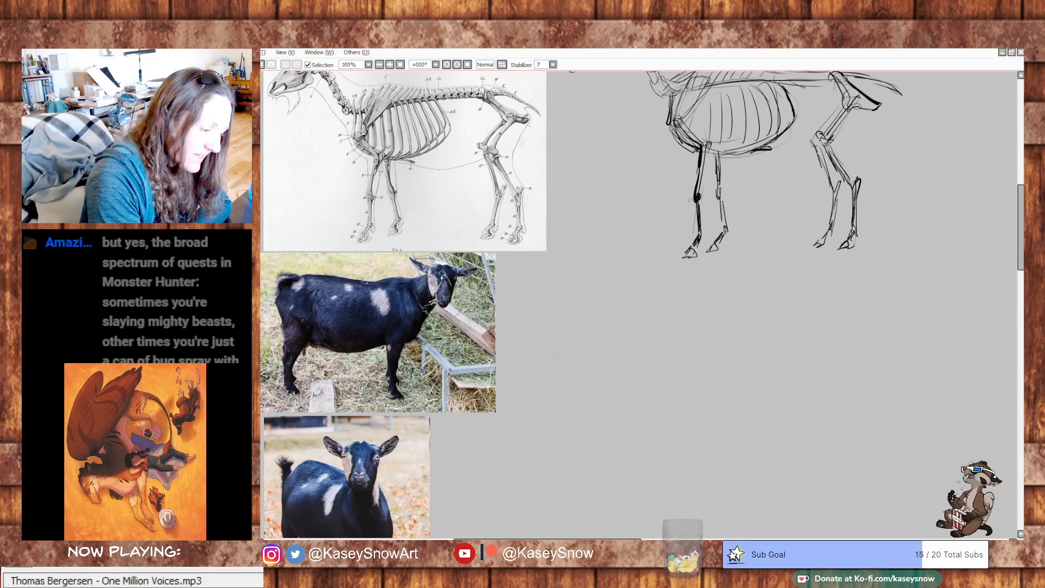
- Draw cyan guide ovals over the head, shoulder and hindquarters of the goat in the standing goat photo
mouse_move(442, 265)
mouse_down()
mouse_move(433, 278)
mouse_move(438, 266)
mouse_up()
key(ctrl+z)
drag(362, 282, 405, 284)
key(ctrl+z)
drag(517, 334, 678, 390)
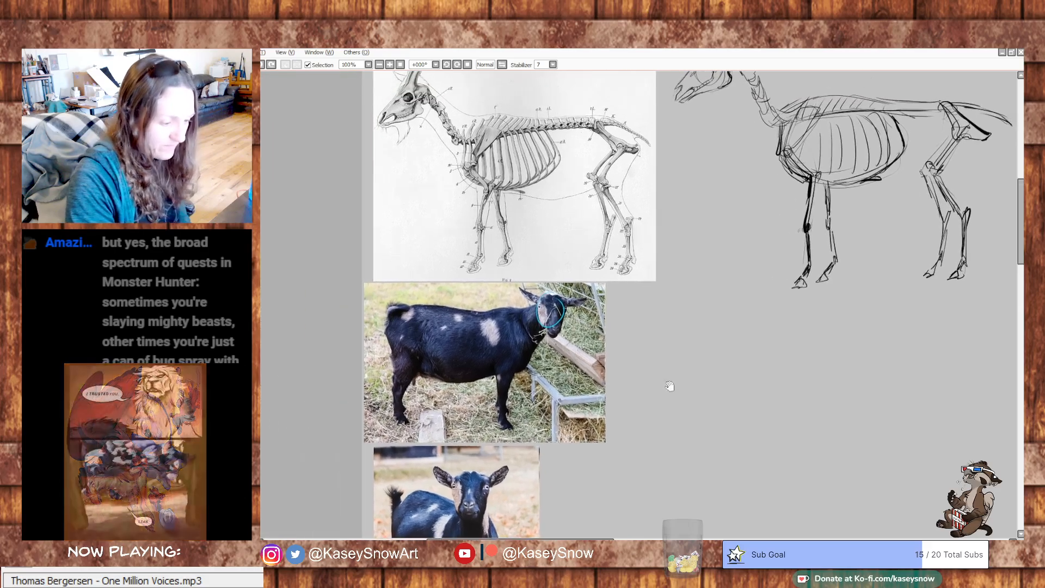
mouse_move(497, 311)
mouse_down()
mouse_move(481, 323)
mouse_move(496, 311)
mouse_up()
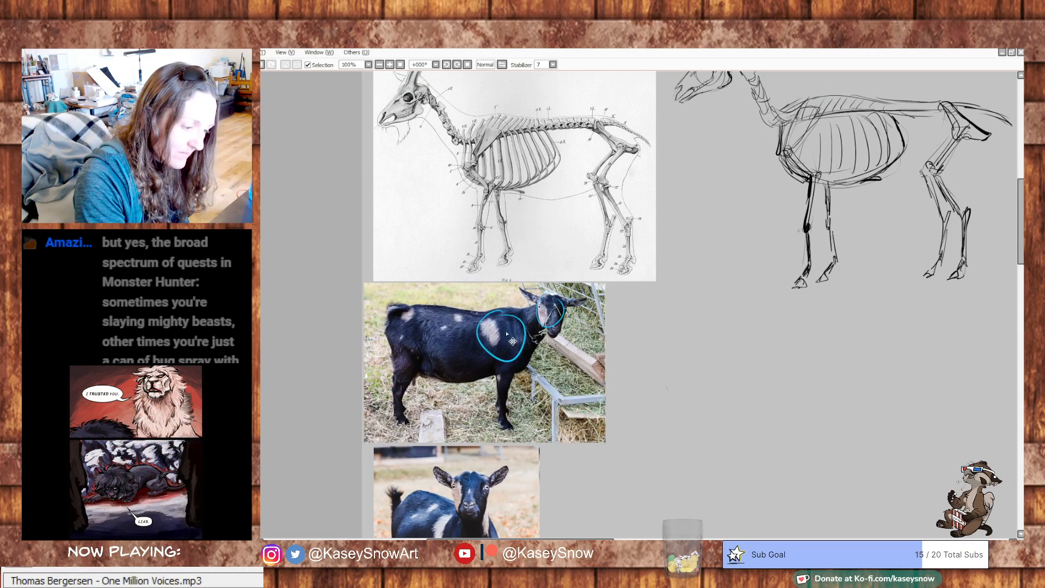
drag(413, 307, 406, 310)
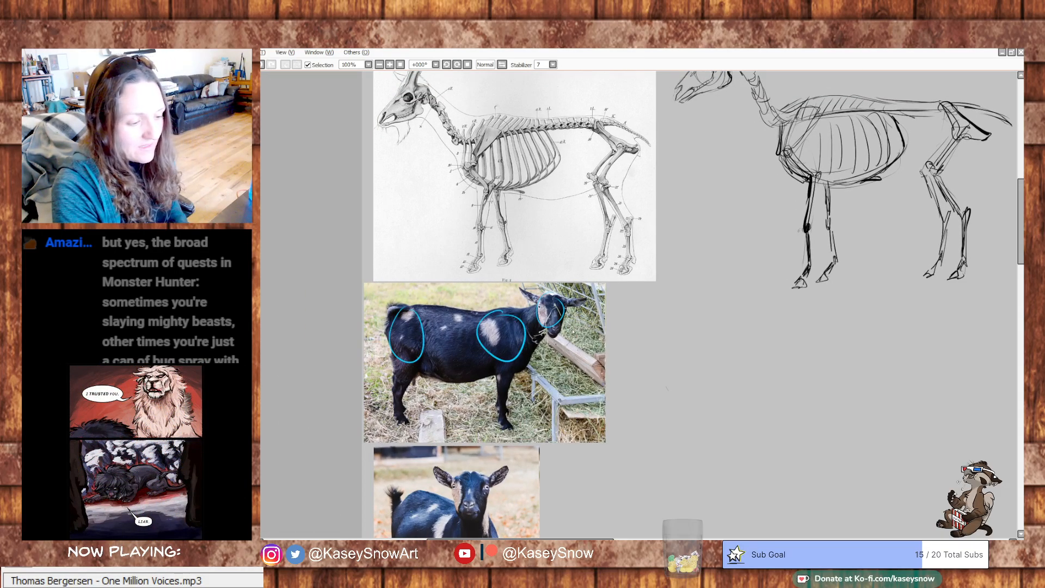
- Undo the shoulder and hindquarter guide ovals and redraw them, with the shoulder oval closer to the goat's chest
key(ctrl+z)
key(ctrl+z)
key(ctrl+z)
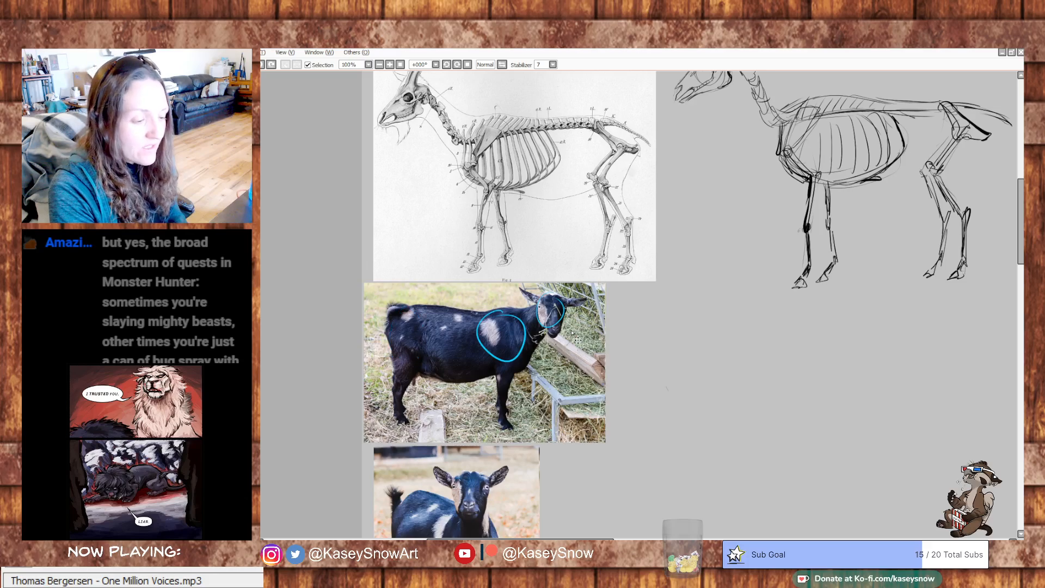
mouse_move(542, 322)
mouse_down()
mouse_move(545, 299)
mouse_move(493, 365)
mouse_move(518, 309)
mouse_up()
mouse_move(409, 312)
mouse_down()
mouse_move(393, 326)
mouse_move(415, 307)
mouse_move(406, 312)
mouse_up()
key(ctrl+z)
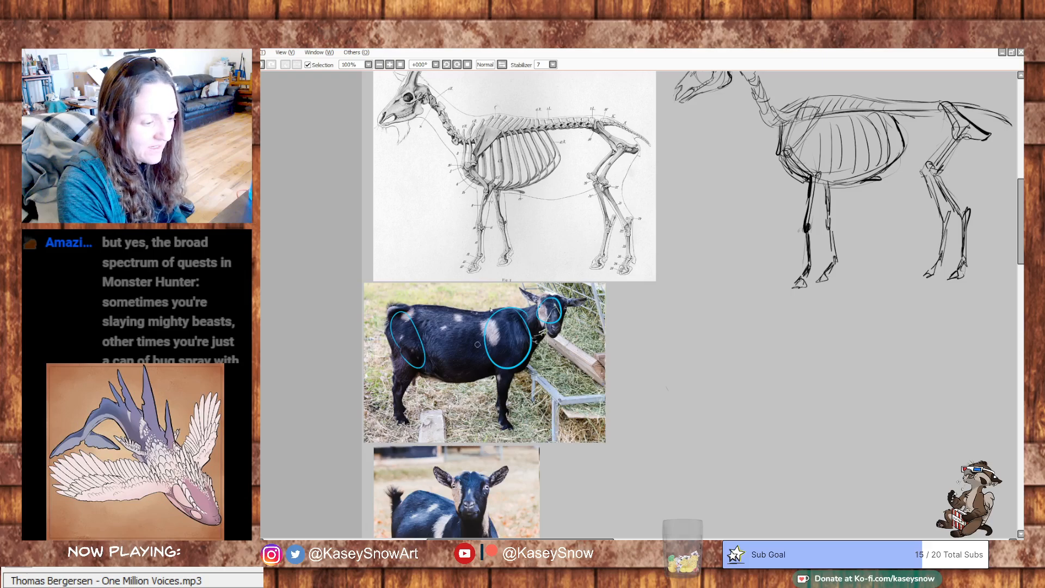
- Try short curved rib strokes on the standing goat's side, between the shoulder and hindquarter ovals
mouse_move(483, 314)
mouse_down()
mouse_move(501, 365)
mouse_move(457, 344)
mouse_move(467, 348)
mouse_up()
key(ctrl+z)
mouse_move(472, 328)
mouse_down()
mouse_move(491, 368)
mouse_move(467, 385)
mouse_move(460, 343)
mouse_up()
key(ctrl+z)
key(ctrl+z)
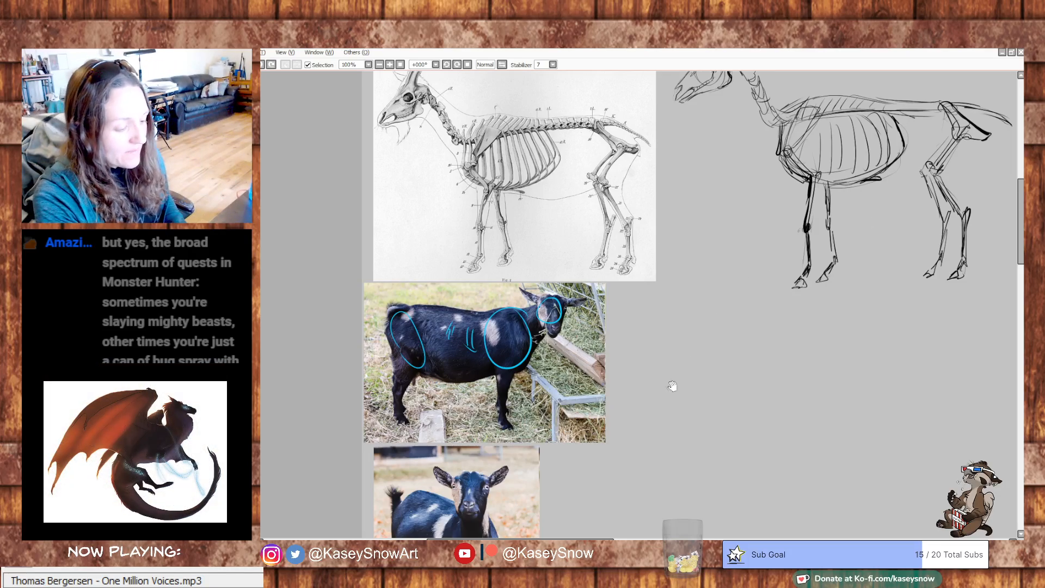
- Try curved contour strokes around the hindquarters and flank of the front-facing goat, undoing each attempt
drag(675, 387, 659, 217)
mouse_move(418, 375)
mouse_down()
mouse_move(394, 412)
mouse_move(433, 446)
mouse_up()
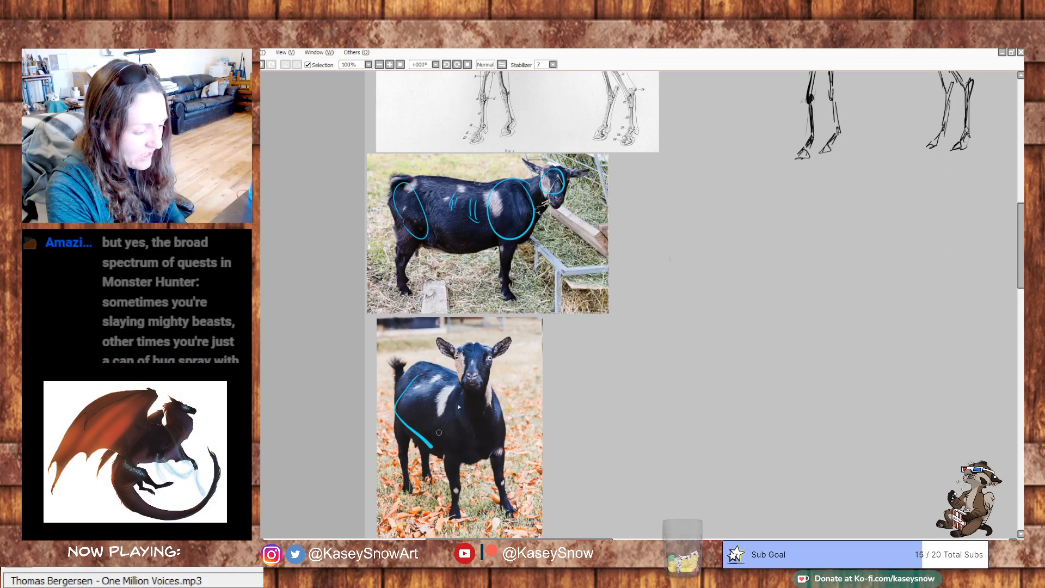
key(ctrl+z)
drag(412, 385, 413, 421)
key(ctrl+z)
drag(429, 383, 428, 422)
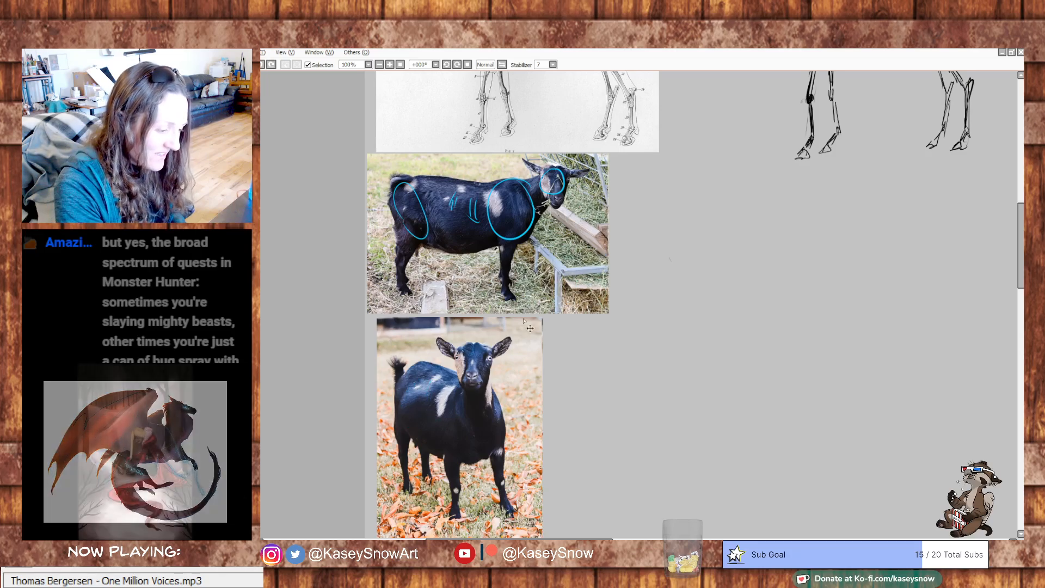
key(ctrl+z)
- Try guide ovals around the shoulder and belly of the front-facing goat, then undo them
drag(507, 132, 505, 322)
drag(621, 387, 613, 246)
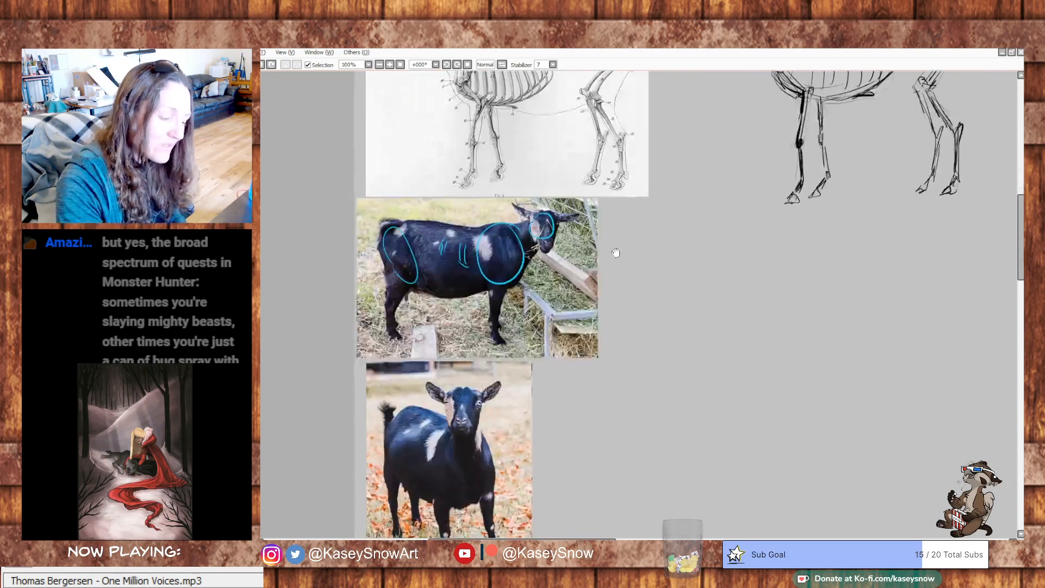
drag(429, 433, 436, 492)
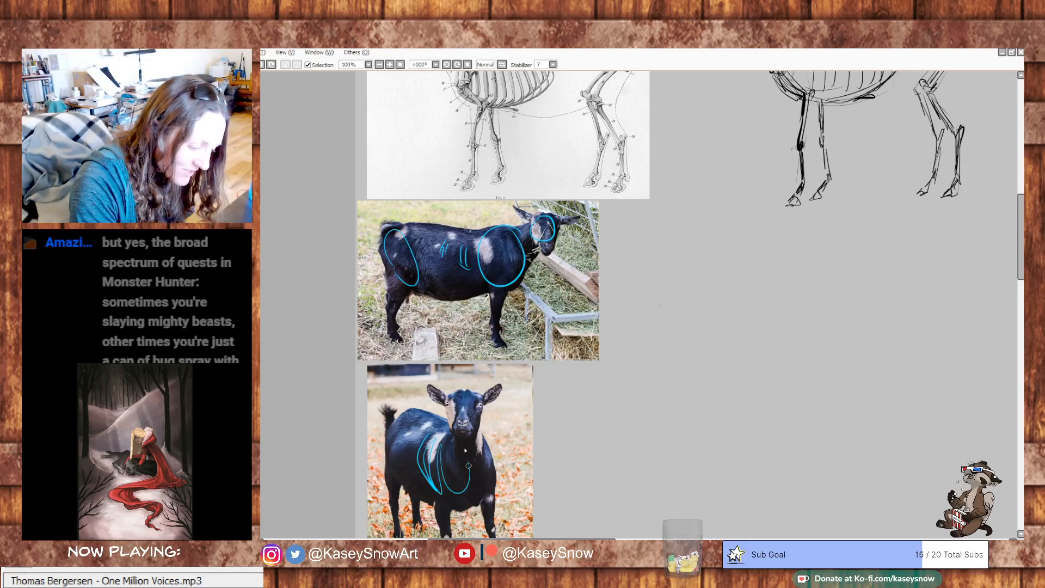
key(ctrl+z)
mouse_move(409, 423)
mouse_down()
mouse_move(387, 459)
mouse_move(422, 492)
mouse_up()
key(ctrl+z)
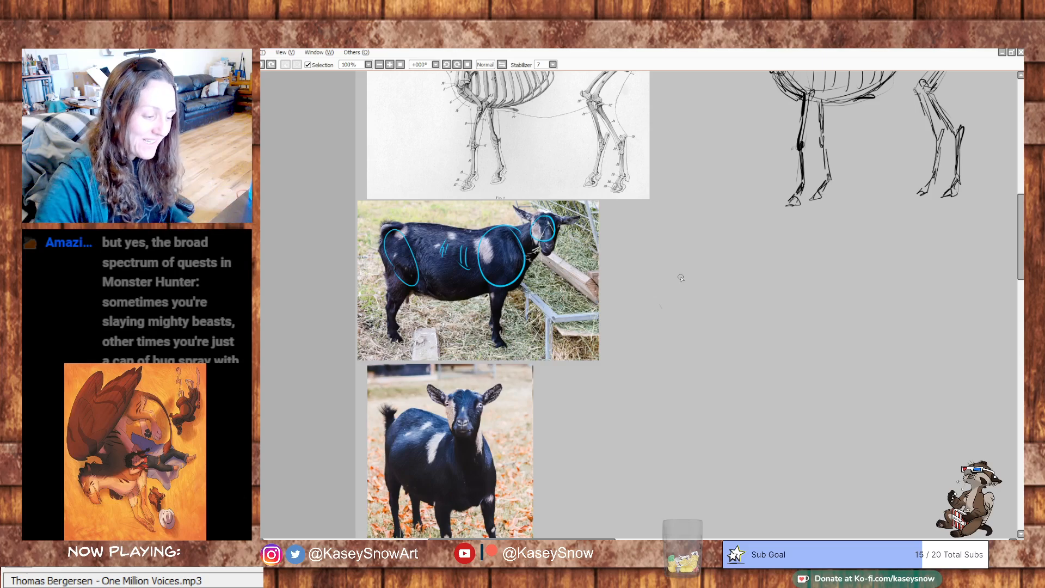
- Undo all the remaining cyan guide ovals and rib strokes on the standing goat photo
drag(416, 447, 475, 384)
drag(641, 312, 625, 386)
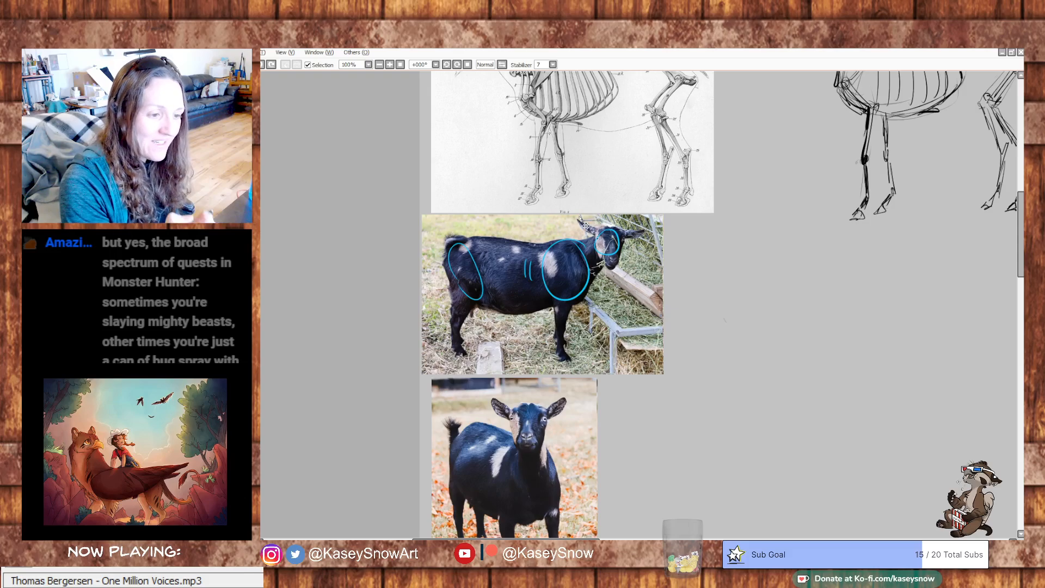
key(ctrl+z)
key(ctrl+z)
key(ctrl+z)
drag(702, 198, 678, 261)
drag(503, 385, 494, 317)
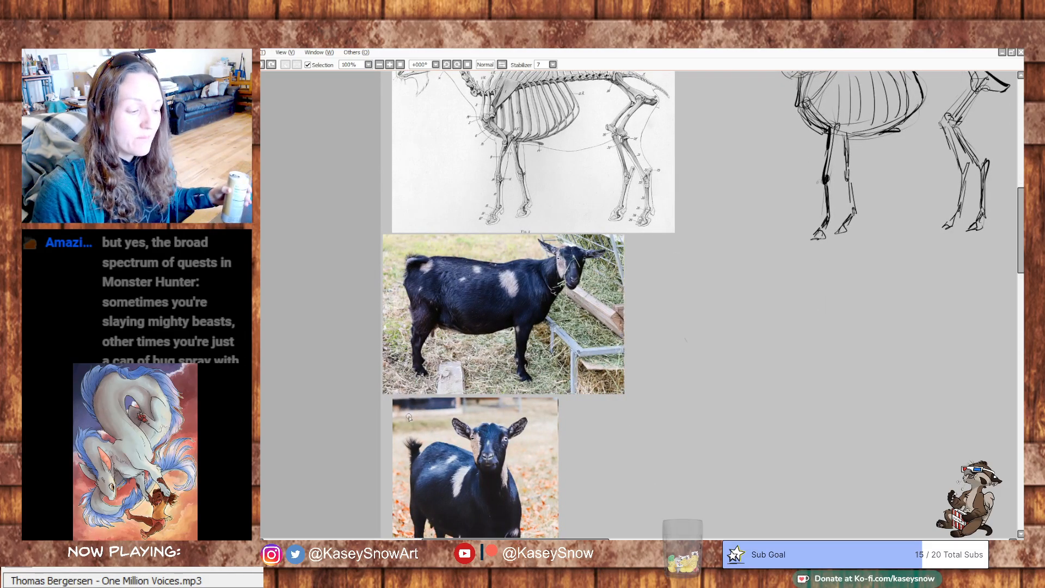
- Try a curved stroke down the front-facing goat's flank and a few loose marks, undoing them all
drag(585, 430, 599, 370)
mouse_move(437, 408)
mouse_down()
mouse_move(428, 432)
mouse_move(446, 467)
mouse_up()
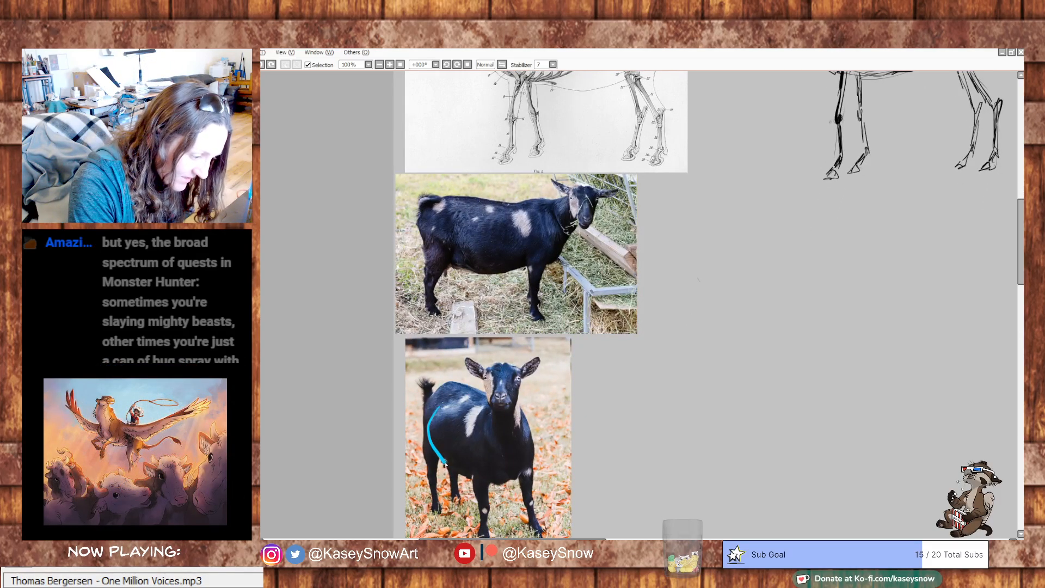
key(ctrl+z)
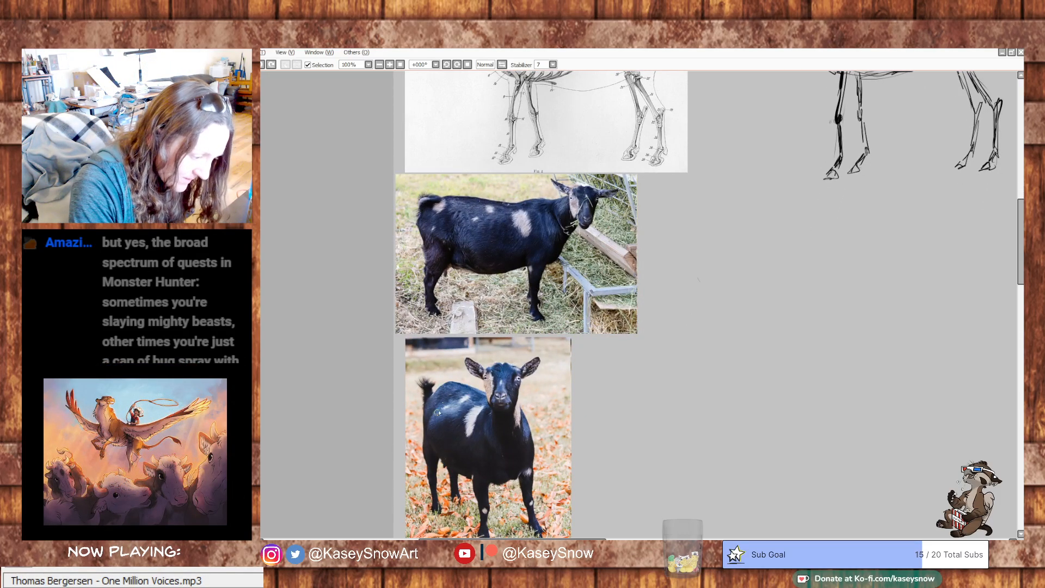
drag(437, 411, 441, 454)
drag(582, 346, 592, 396)
key(ctrl+z)
mouse_move(494, 277)
mouse_down()
mouse_move(524, 300)
mouse_move(471, 288)
mouse_move(495, 323)
mouse_move(533, 311)
mouse_up()
key(ctrl+z)
key(ctrl+z)
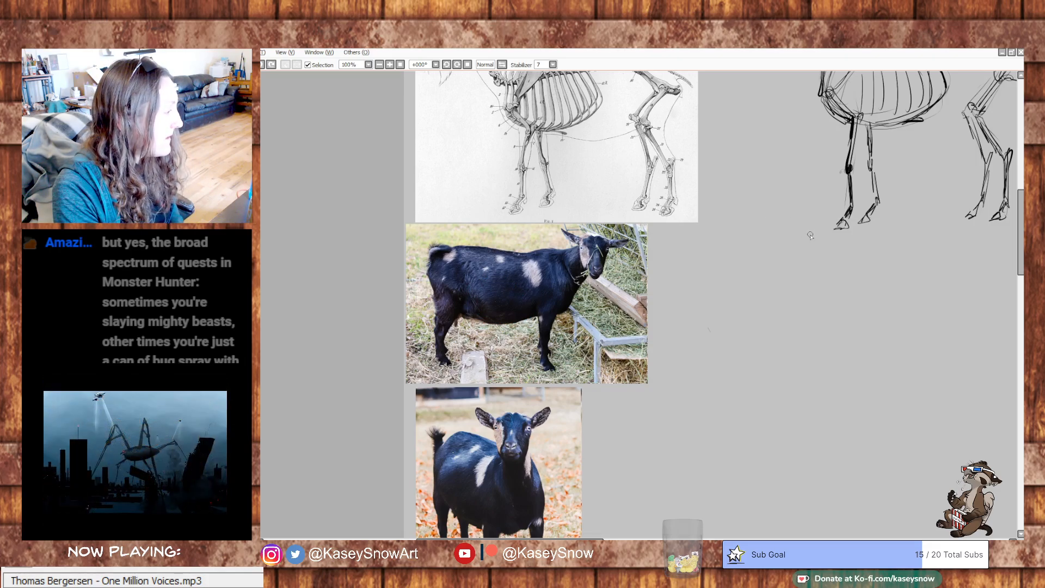
- Try a short mark over the rear of the spine on the skeleton diagram, then undo it
drag(788, 263, 785, 293)
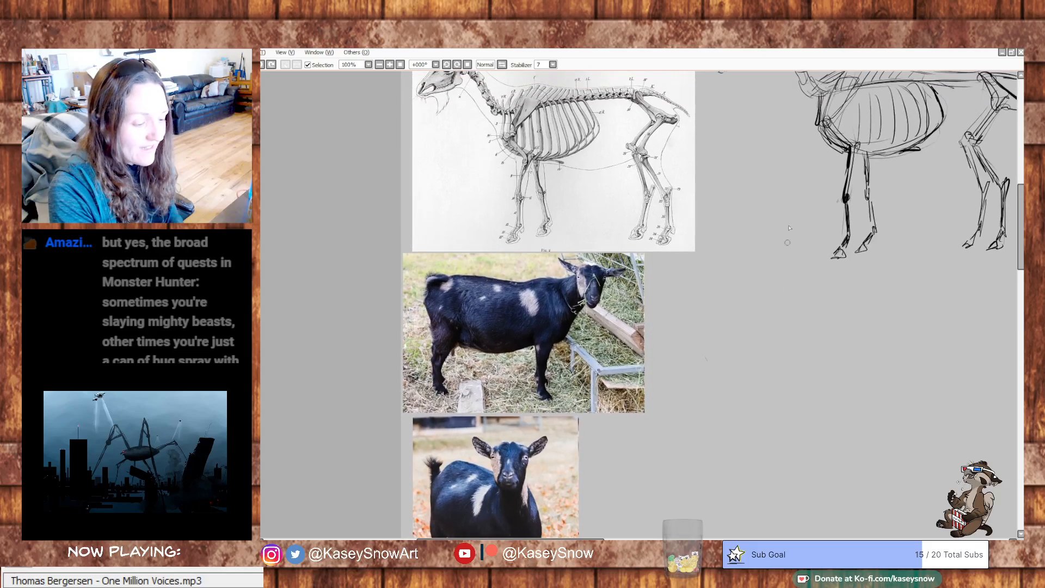
mouse_move(622, 96)
mouse_down()
mouse_move(605, 124)
mouse_move(606, 110)
mouse_move(627, 123)
mouse_move(617, 98)
mouse_move(622, 117)
mouse_up()
key(ctrl+z)
key(ctrl+z)
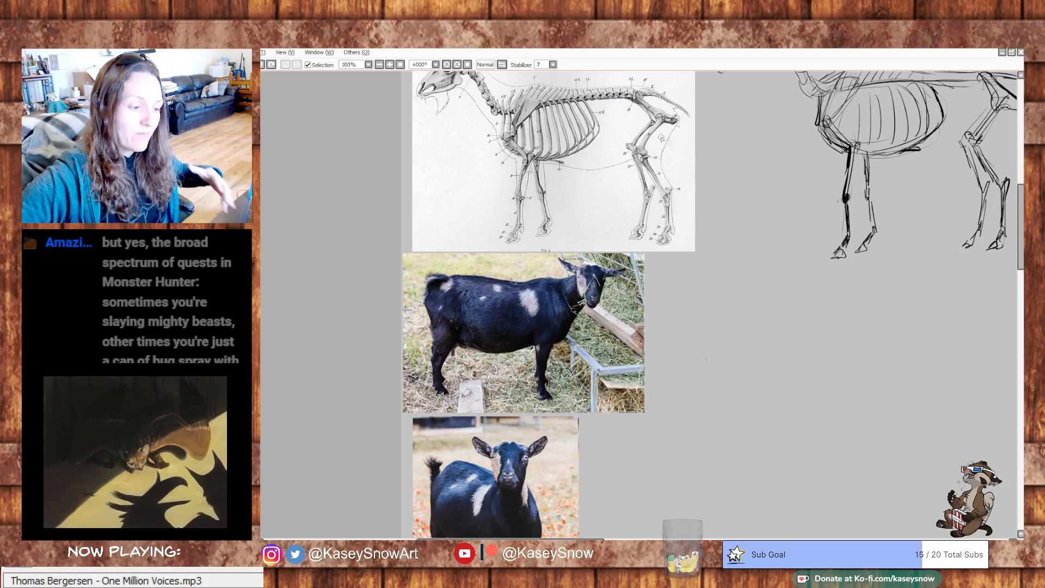
- Try guide strokes over the skeleton diagram and undo them
scroll(719, 345, up, 2)
scroll(748, 323, down, 4)
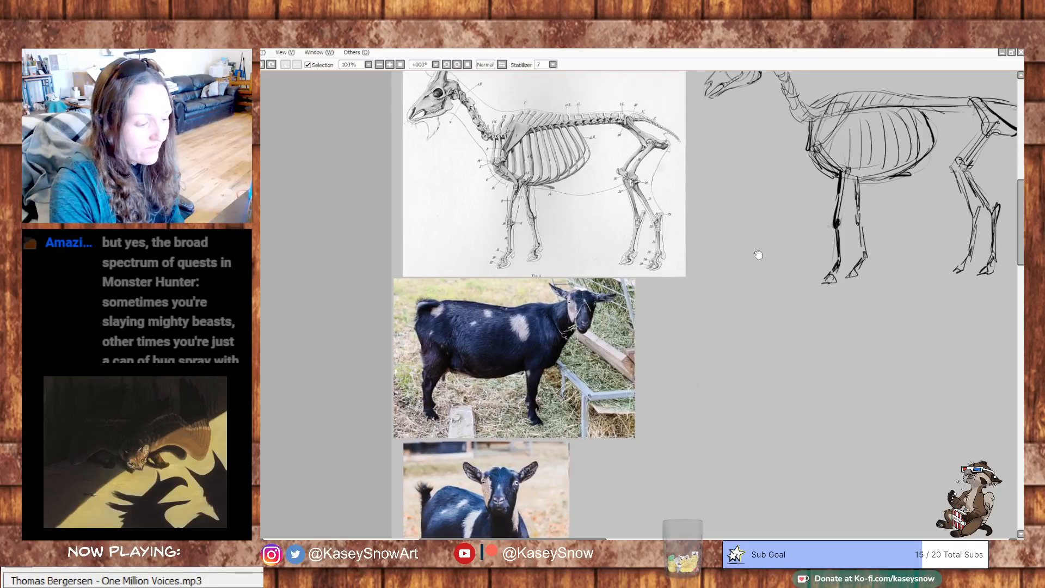
scroll(728, 326, up, 3)
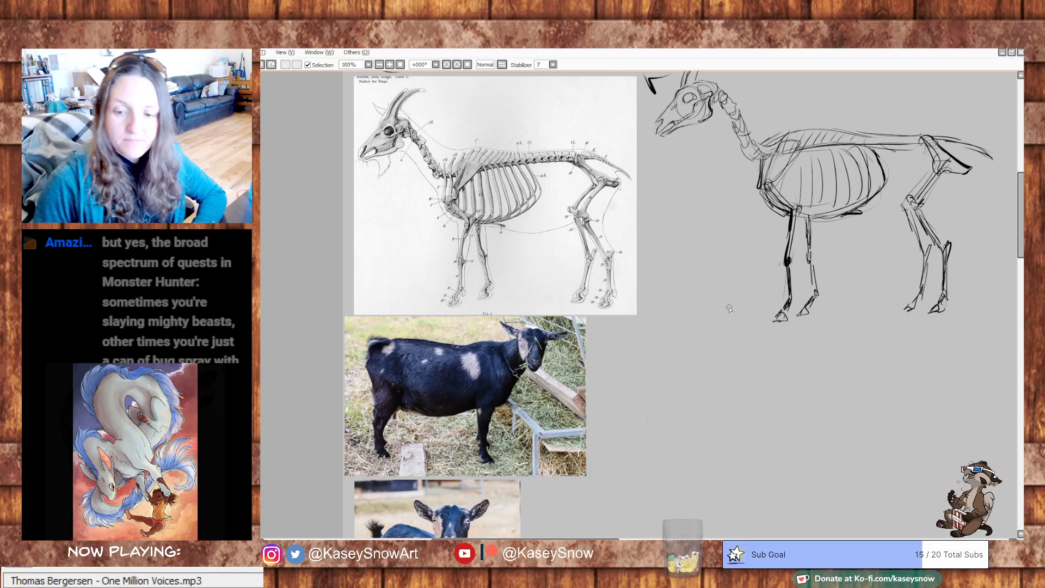
drag(746, 364, 731, 432)
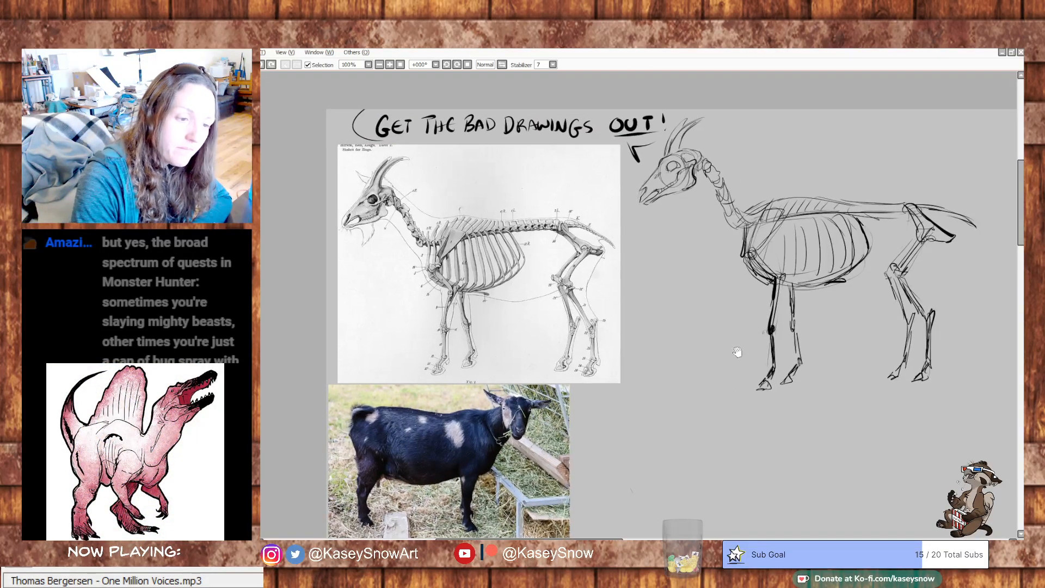
scroll(736, 364, down, 5)
mouse_move(519, 282)
mouse_down()
mouse_move(509, 271)
mouse_move(516, 289)
mouse_move(496, 306)
mouse_move(479, 282)
mouse_up()
key(ctrl+z)
key(ctrl+z)
drag(524, 219, 532, 260)
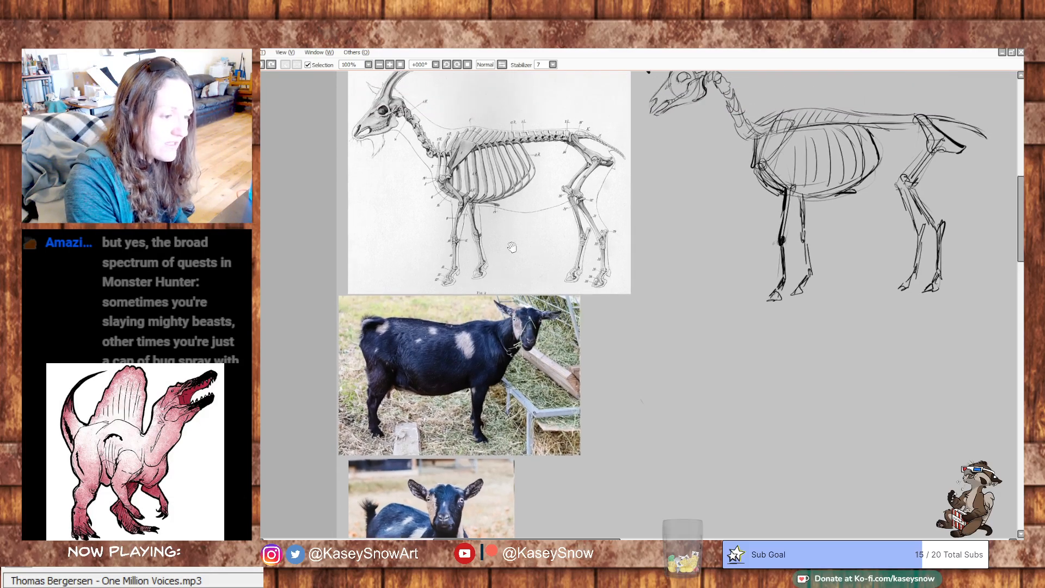
- Divide the standing goat's body into three cyan ovals for shoulder, belly and hindquarters, then undo all of them
drag(651, 277, 662, 230)
drag(412, 332, 473, 324)
key(ctrl+z)
mouse_move(438, 278)
mouse_down()
mouse_move(430, 343)
mouse_move(451, 277)
mouse_move(506, 296)
mouse_move(497, 275)
mouse_up()
mouse_move(406, 281)
mouse_down()
mouse_move(381, 288)
mouse_move(411, 275)
mouse_up()
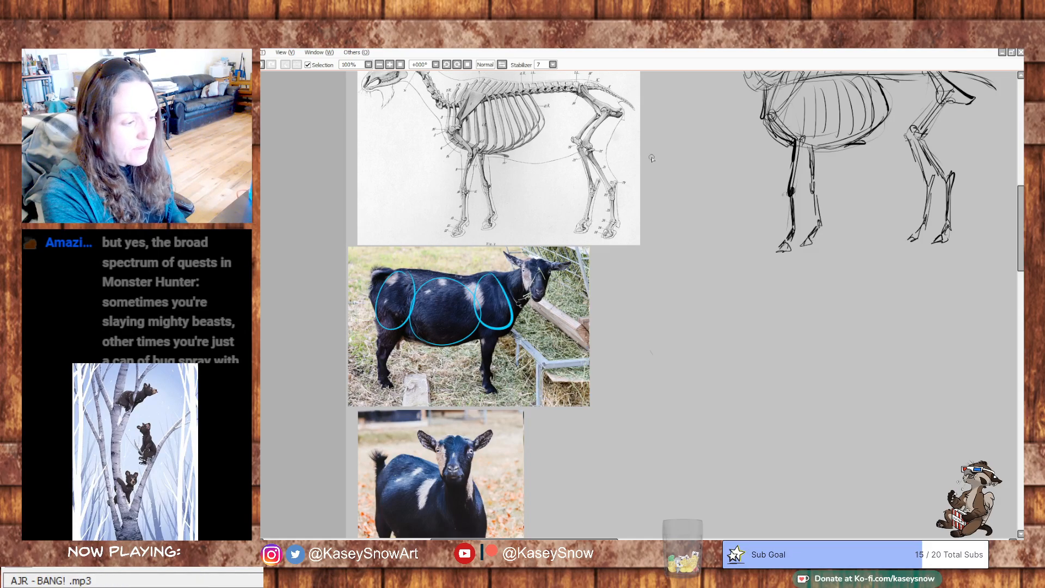
key(ctrl+z)
key(ctrl+z)
key(ctrl+z)
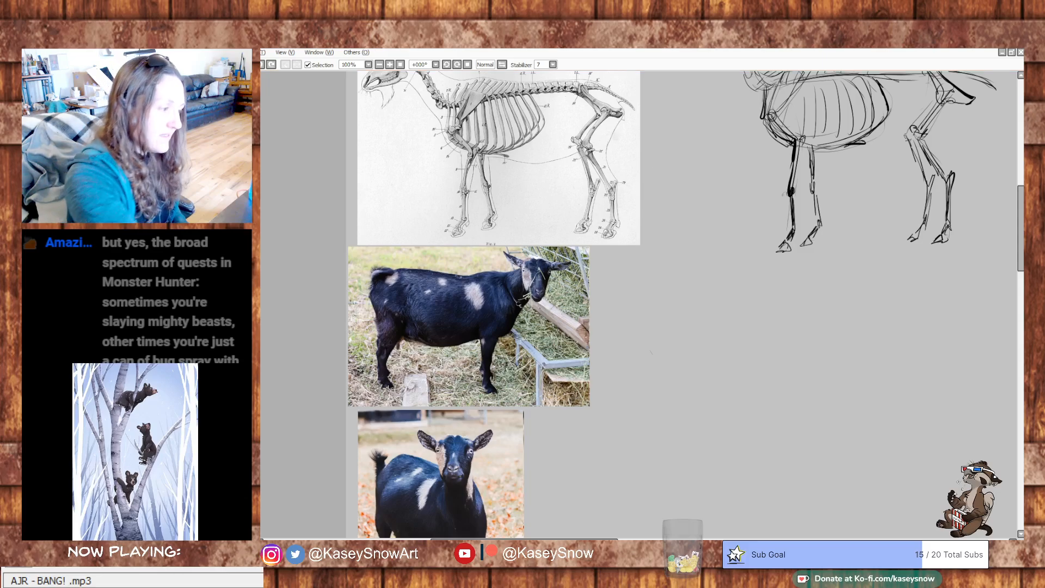
- Move the standing goat photo and the front-facing goat photo slightly down, leaving gaps below the skeleton diagram and between the photos
drag(628, 359, 547, 358)
drag(764, 345, 799, 308)
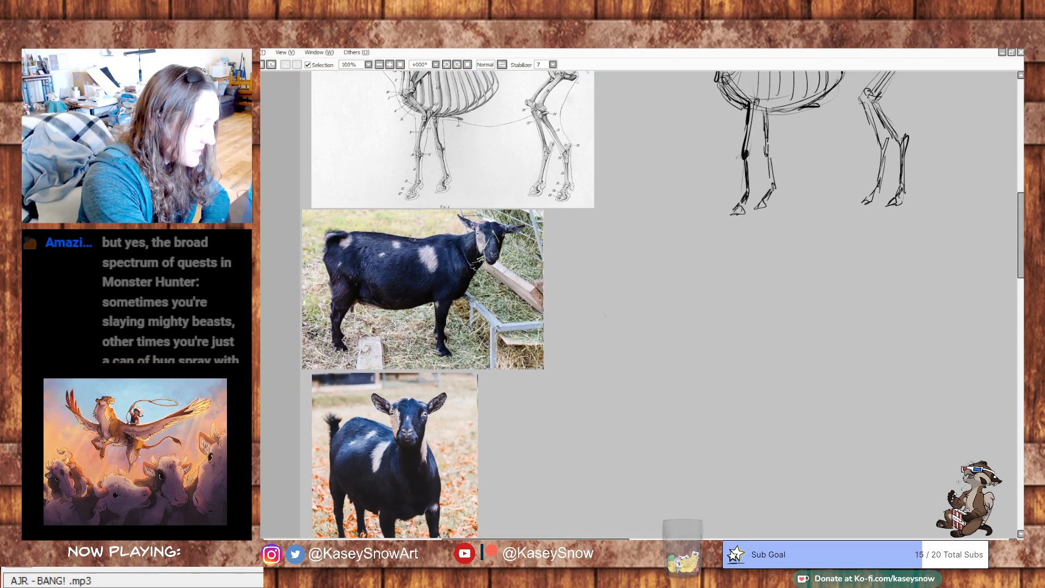
drag(351, 284, 353, 304)
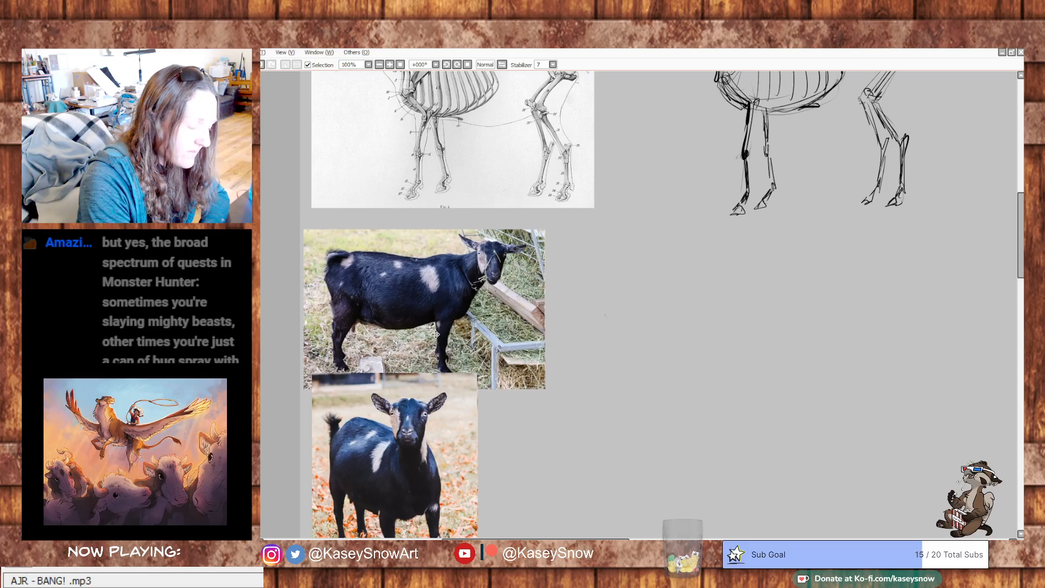
drag(393, 442, 389, 463)
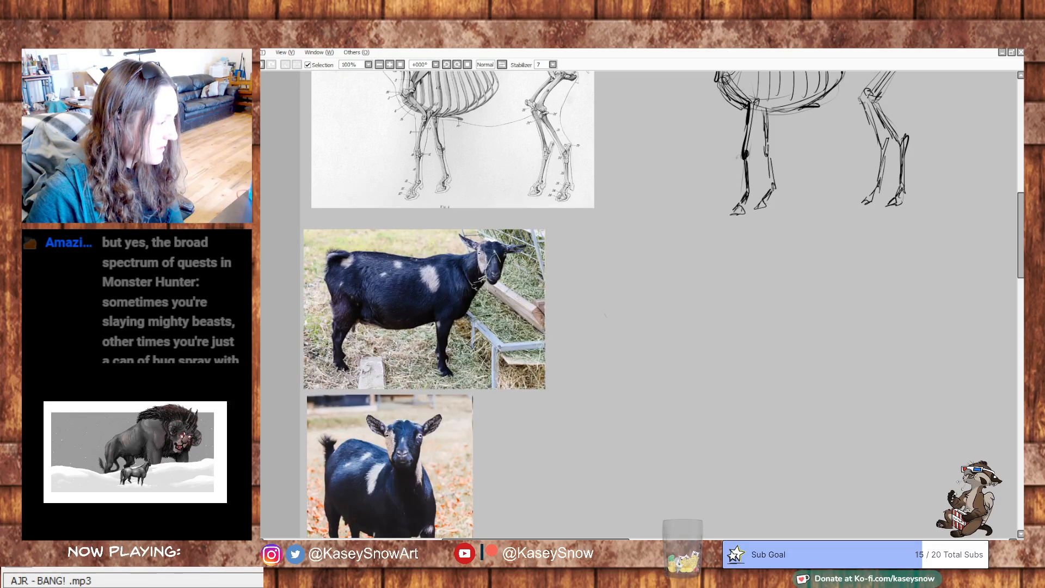
drag(463, 275, 715, 502)
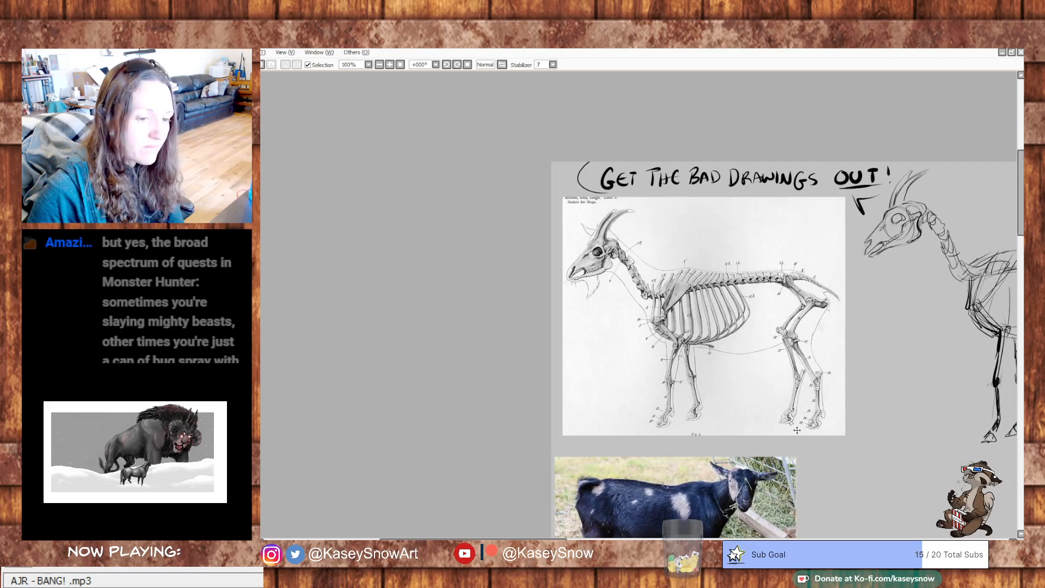
drag(748, 422, 440, 255)
mouse_move(772, 407)
mouse_down()
mouse_move(983, 474)
mouse_move(260, 473)
mouse_move(274, 473)
mouse_up()
drag(941, 308, 817, 156)
drag(767, 315, 849, 126)
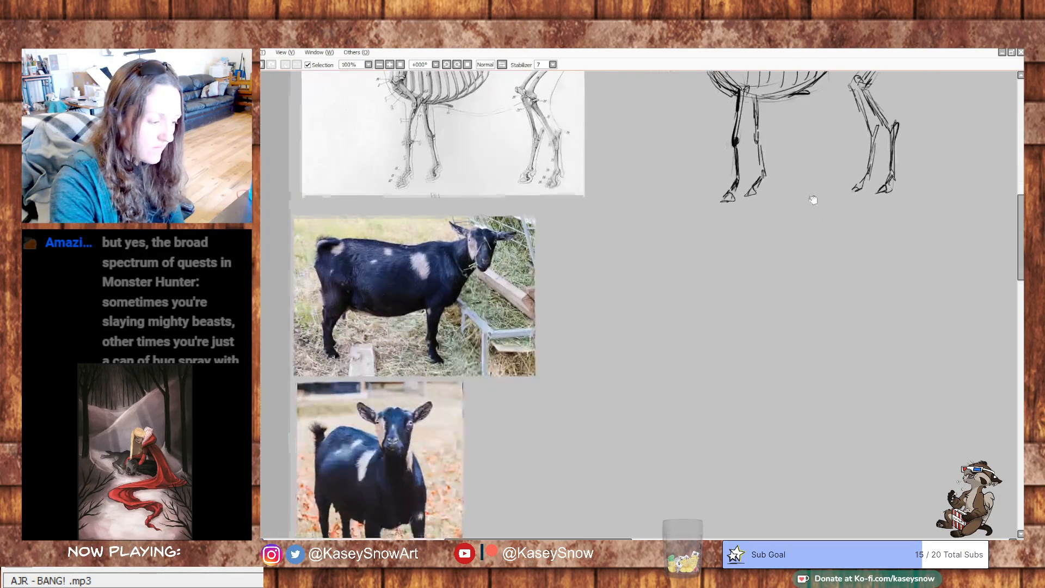
drag(815, 201, 814, 220)
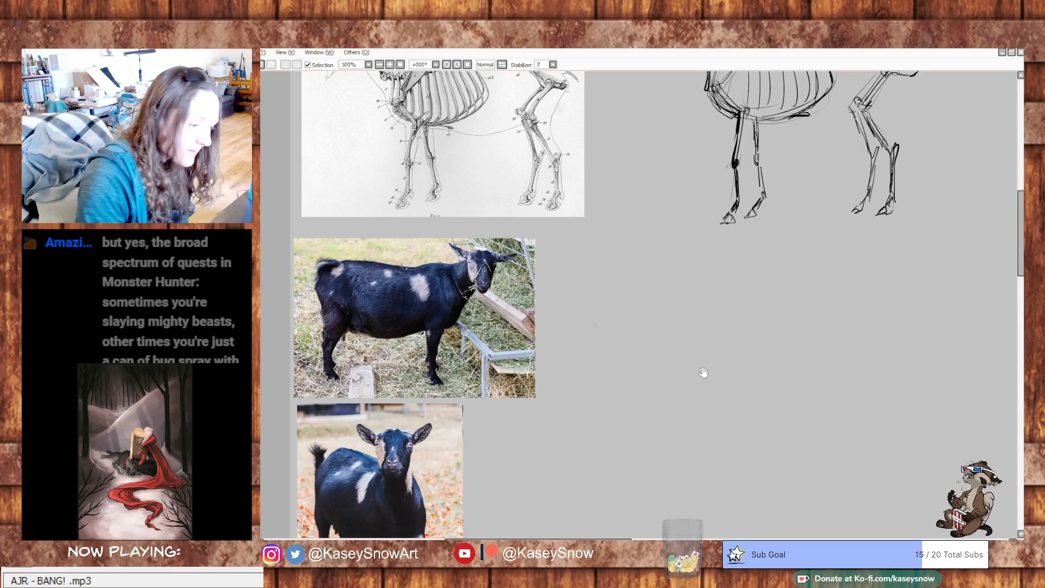
drag(696, 369, 675, 373)
mouse_move(780, 299)
mouse_down()
mouse_move(741, 444)
mouse_move(758, 363)
mouse_move(796, 315)
mouse_up()
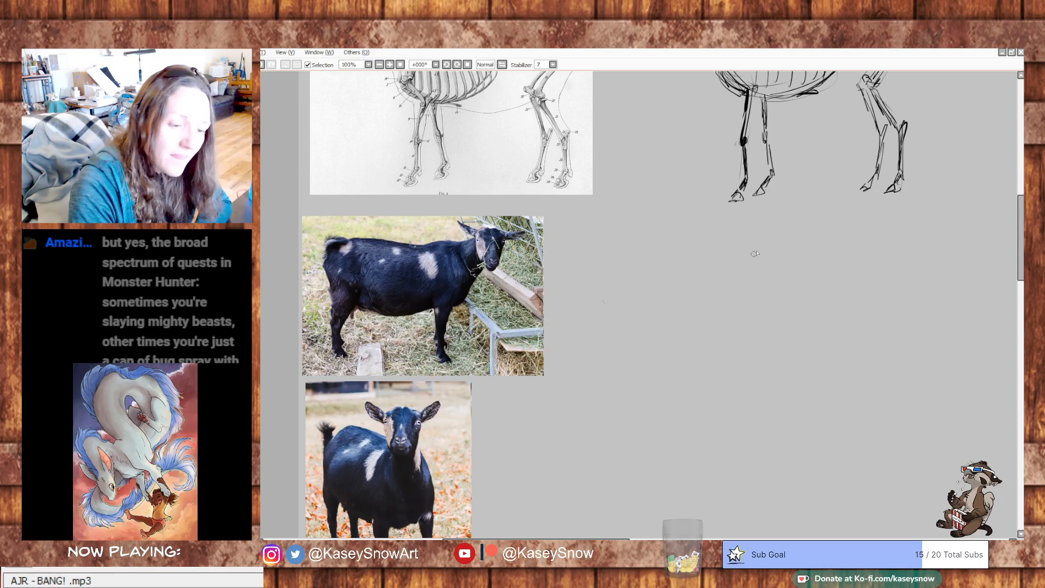
- Sketch the standing goat beside its photo with a head circle, three body ovals and loose neck, back and belly outlines
drag(752, 240, 736, 259)
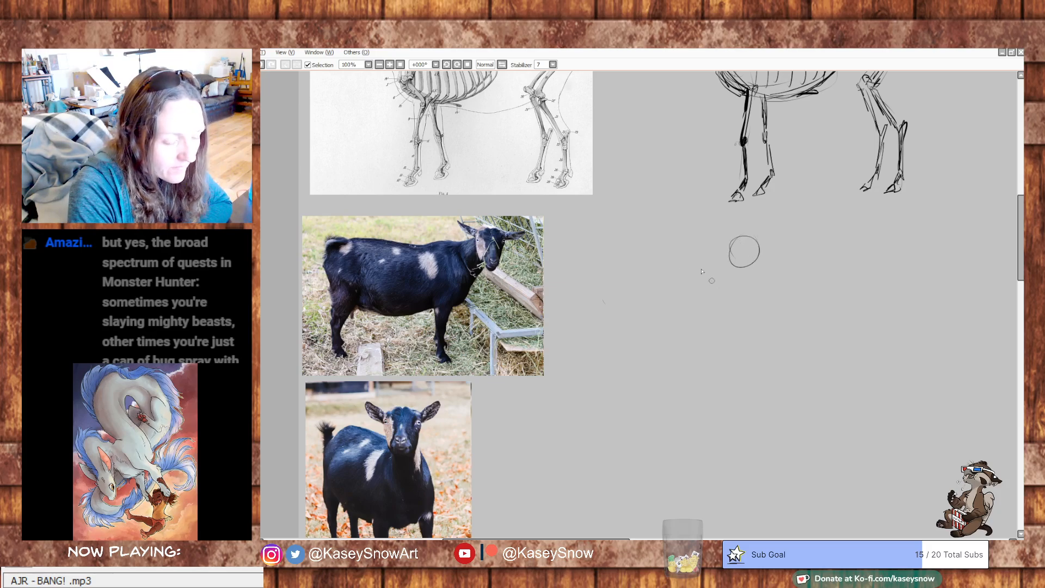
drag(716, 312, 723, 263)
drag(627, 295, 679, 270)
mouse_move(599, 306)
mouse_down()
mouse_move(628, 294)
mouse_move(624, 326)
mouse_move(593, 265)
mouse_move(717, 257)
mouse_move(742, 302)
mouse_move(727, 331)
mouse_move(689, 344)
mouse_move(634, 339)
mouse_up()
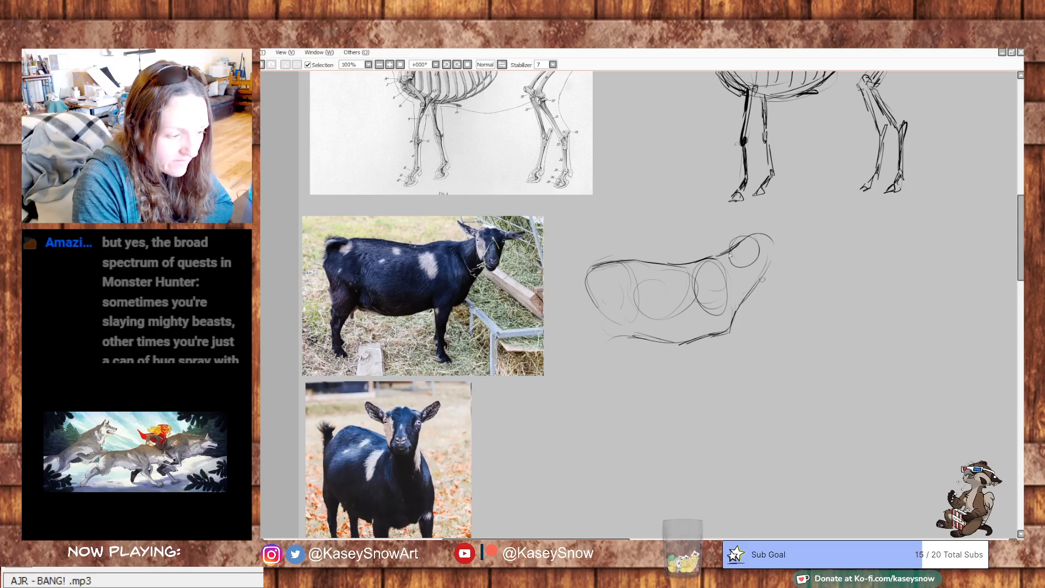
- Draw the rump curve and the upper hind leg lines on the goat sketch
mouse_move(581, 205)
mouse_down()
mouse_move(593, 329)
mouse_move(632, 260)
mouse_move(628, 232)
mouse_up()
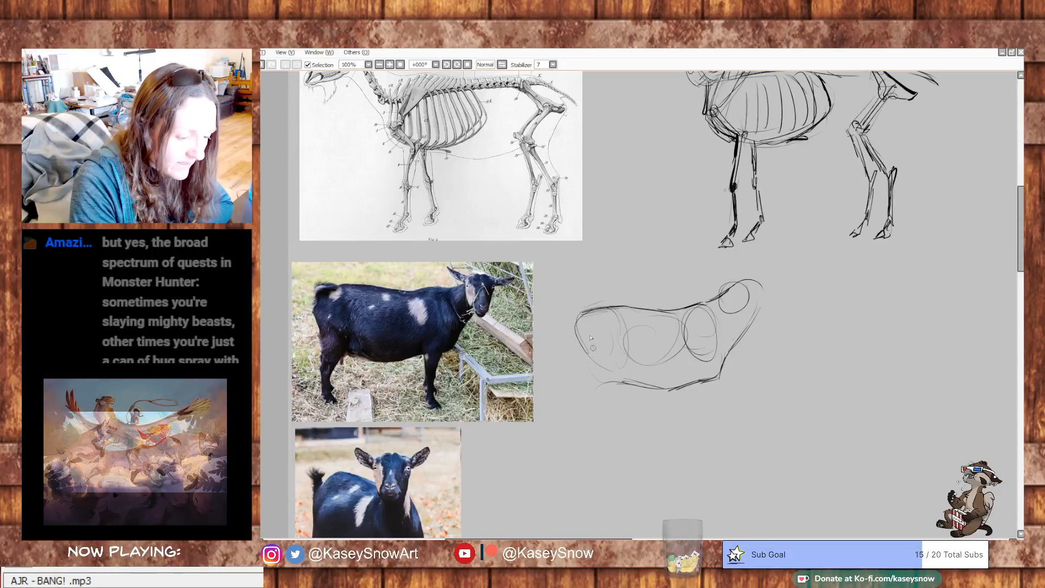
mouse_move(575, 327)
mouse_down()
mouse_move(598, 378)
mouse_move(588, 372)
mouse_move(586, 390)
mouse_up()
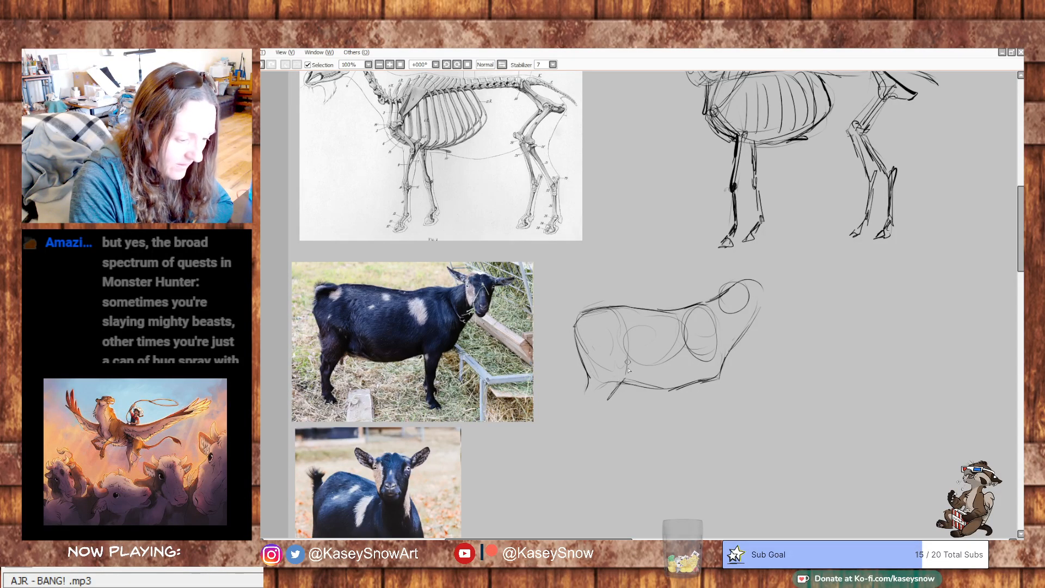
drag(717, 300, 729, 291)
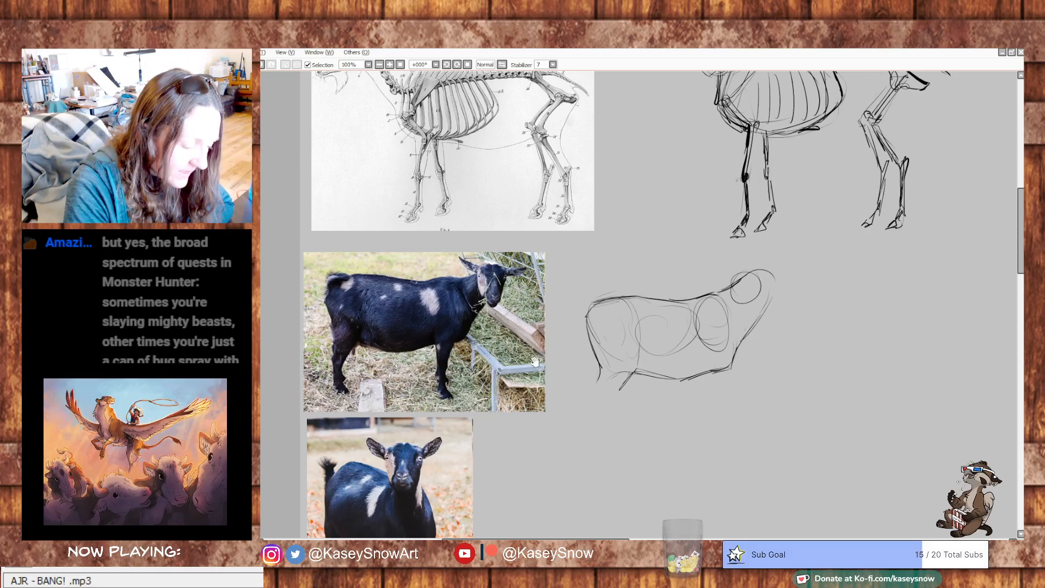
- Try a guide stroke over the shoulder of the standing goat photo and undo it
drag(537, 364, 557, 323)
drag(661, 327, 648, 364)
drag(513, 314, 515, 374)
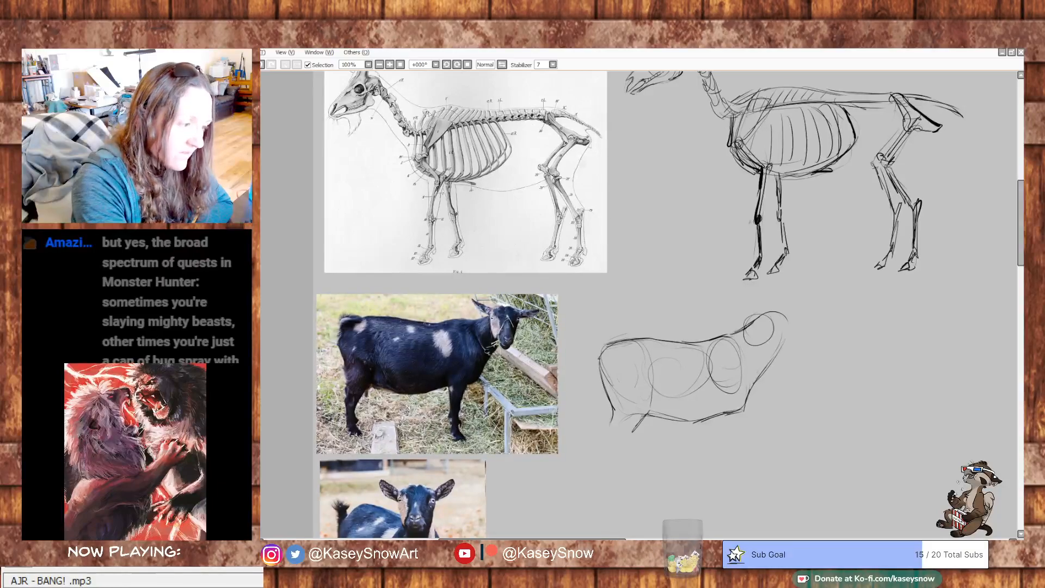
drag(638, 407, 622, 374)
mouse_move(438, 300)
mouse_down()
mouse_move(461, 324)
mouse_move(453, 297)
mouse_move(455, 323)
mouse_up()
key(ctrl+z)
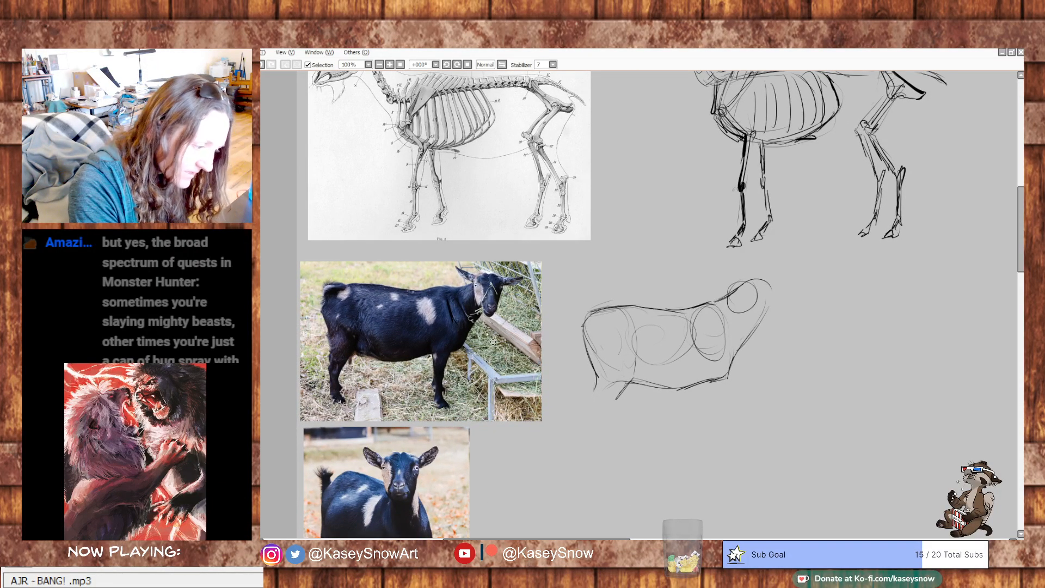
key(ctrl+z)
drag(674, 342, 666, 308)
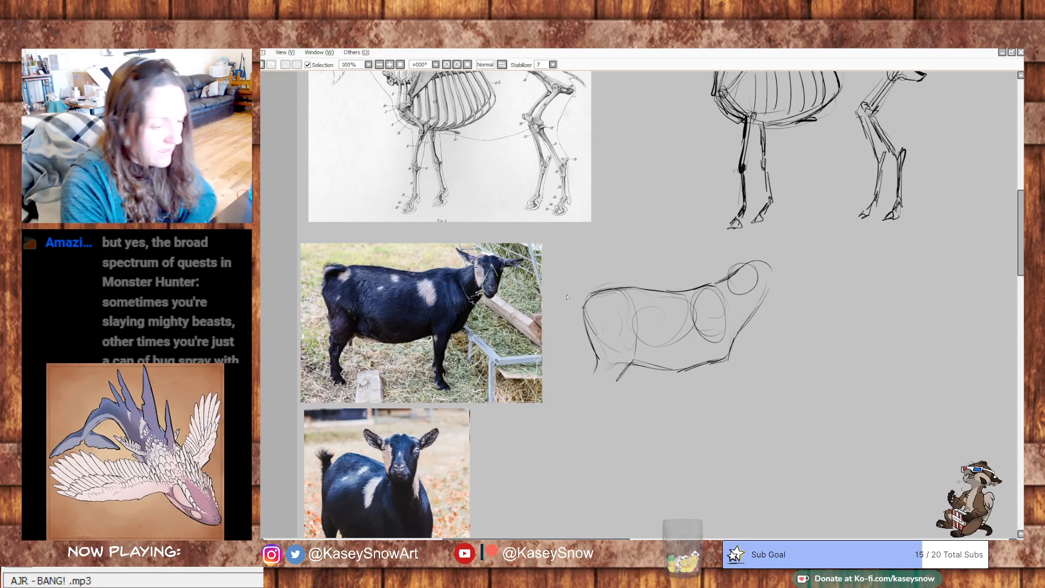
- Draw the lower hind leg of the goat sketch, undoing rough attempts, and add a short curled tail above the rump
key(ctrl+z)
mouse_move(630, 364)
mouse_down()
mouse_move(615, 394)
mouse_move(626, 363)
mouse_move(583, 383)
mouse_move(587, 411)
mouse_up()
key(ctrl+z)
key(ctrl+z)
key(ctrl+z)
key(ctrl+z)
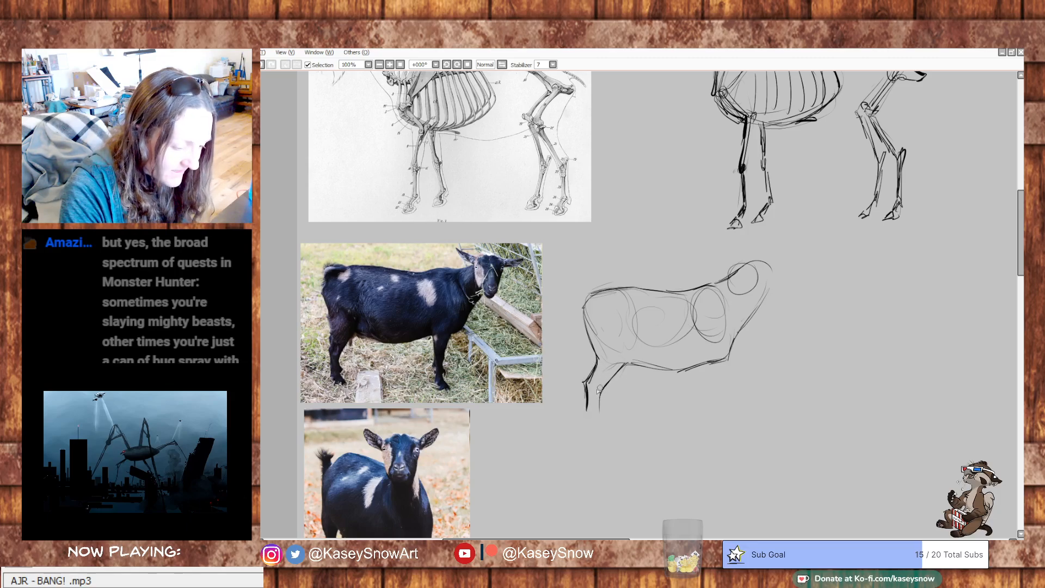
drag(626, 364, 597, 420)
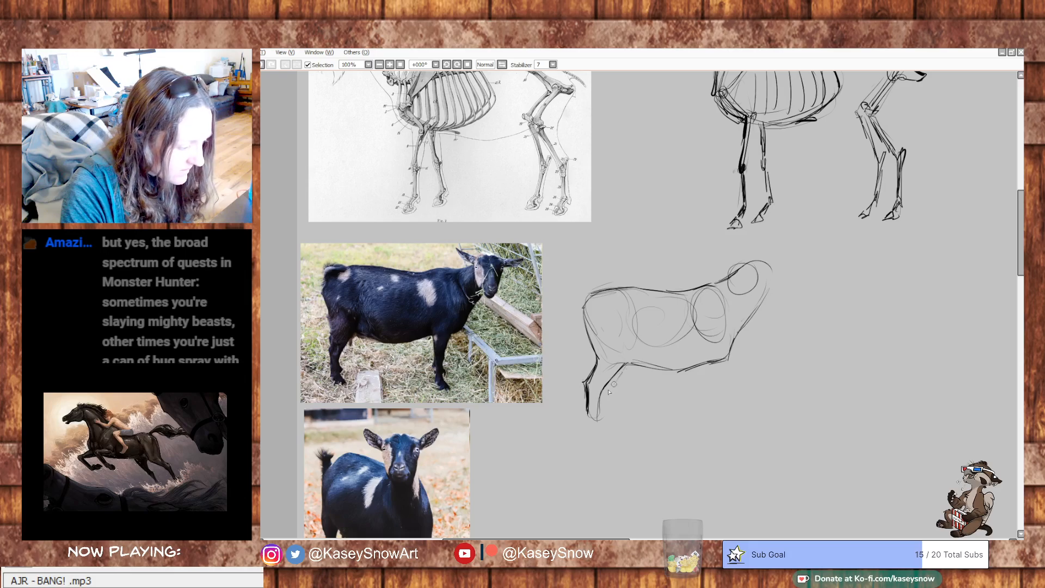
drag(590, 297, 591, 283)
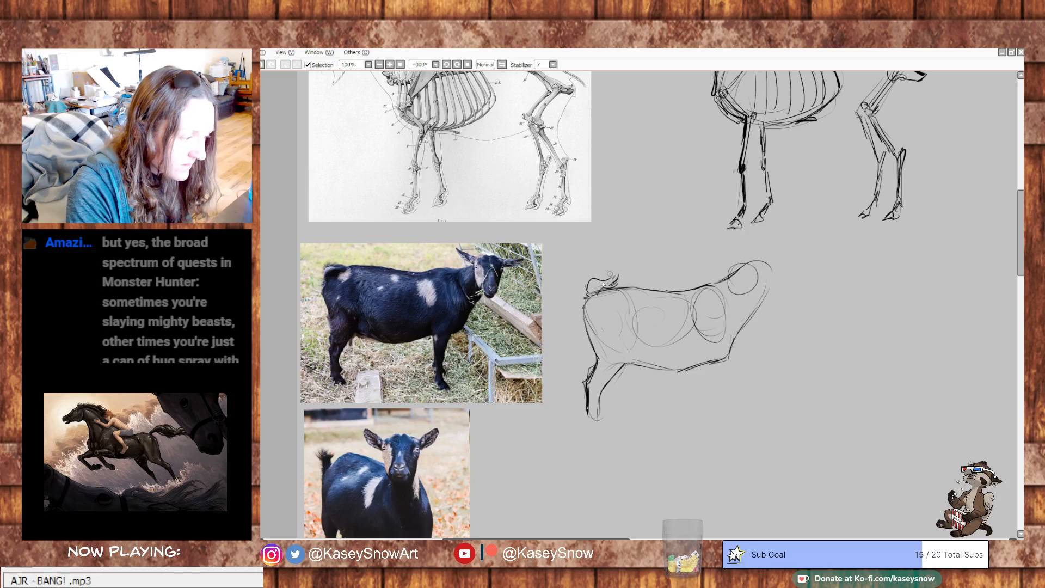
- Replace the head circle with a longer oval and muzzle, and redraw the throat line down to the chest
mouse_move(785, 269)
mouse_down()
mouse_move(738, 269)
mouse_move(724, 287)
mouse_move(693, 267)
mouse_move(714, 280)
mouse_move(728, 245)
mouse_move(698, 253)
mouse_move(690, 281)
mouse_move(695, 256)
mouse_move(713, 286)
mouse_move(697, 313)
mouse_move(704, 297)
mouse_move(728, 298)
mouse_up()
mouse_move(745, 256)
mouse_down()
mouse_move(719, 302)
mouse_move(732, 287)
mouse_up()
mouse_move(739, 268)
mouse_down()
mouse_move(733, 308)
mouse_move(743, 307)
mouse_up()
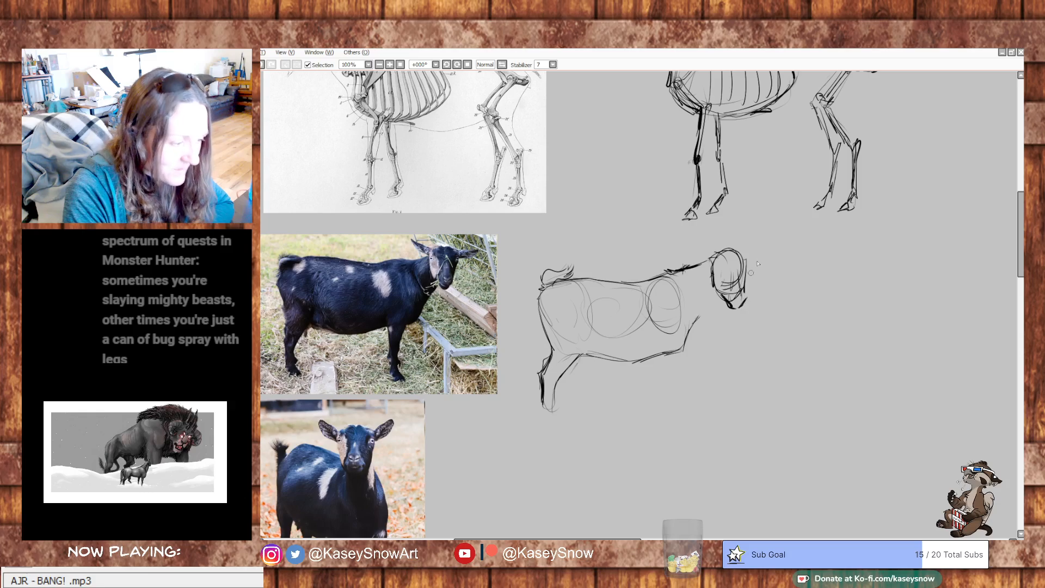
mouse_move(724, 297)
mouse_down()
mouse_move(685, 350)
mouse_move(662, 362)
mouse_move(669, 333)
mouse_move(656, 338)
mouse_move(675, 312)
mouse_move(667, 285)
mouse_move(683, 318)
mouse_up()
- Add light neck marks and draw both pointed ears on the goat sketch's head, undoing a misplaced stroke
drag(687, 280, 685, 288)
mouse_move(713, 249)
mouse_down()
mouse_move(691, 239)
mouse_move(714, 262)
mouse_move(704, 236)
mouse_move(692, 245)
mouse_move(716, 259)
mouse_up()
key(ctrl+z)
drag(769, 283, 784, 289)
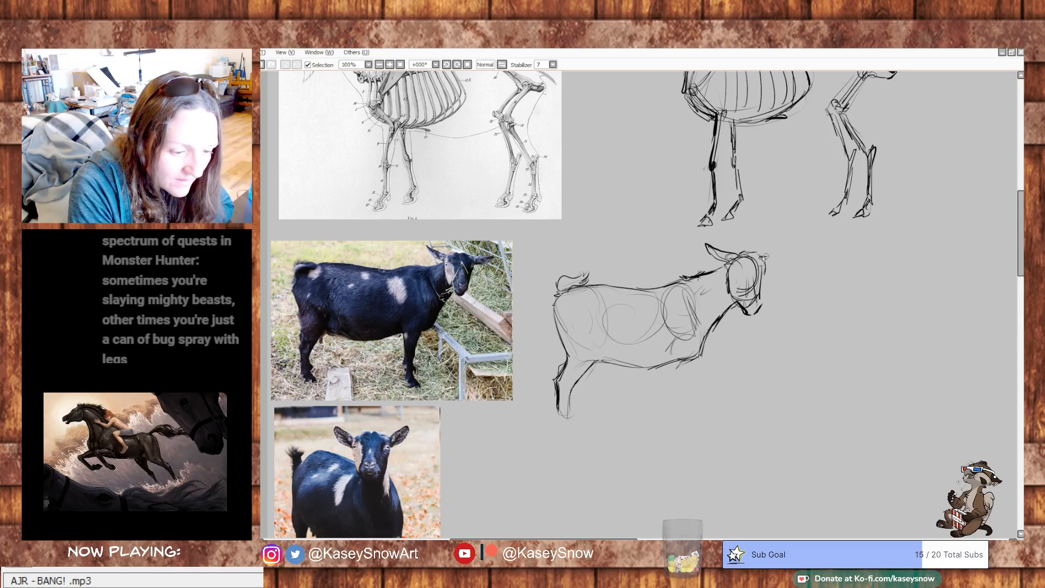
mouse_move(762, 255)
mouse_down()
mouse_move(800, 248)
mouse_move(769, 262)
mouse_move(798, 248)
mouse_move(780, 206)
mouse_move(734, 250)
mouse_move(704, 252)
mouse_move(728, 261)
mouse_move(716, 253)
mouse_move(790, 252)
mouse_up()
- Erase the rough face and muzzle lines inside the goat sketch's head, keeping the ears and neck
key(e)
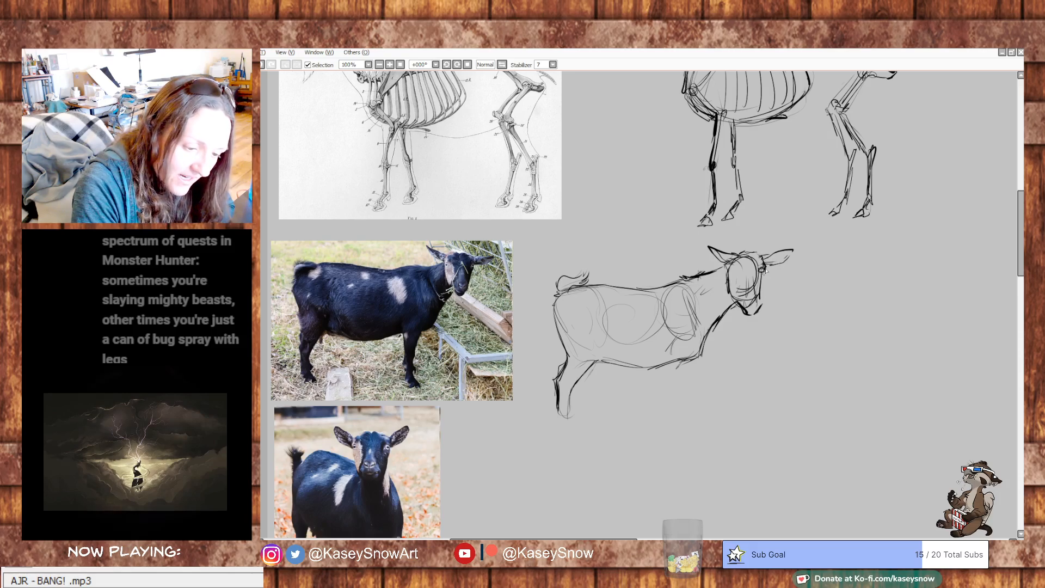
key(ctrl+z)
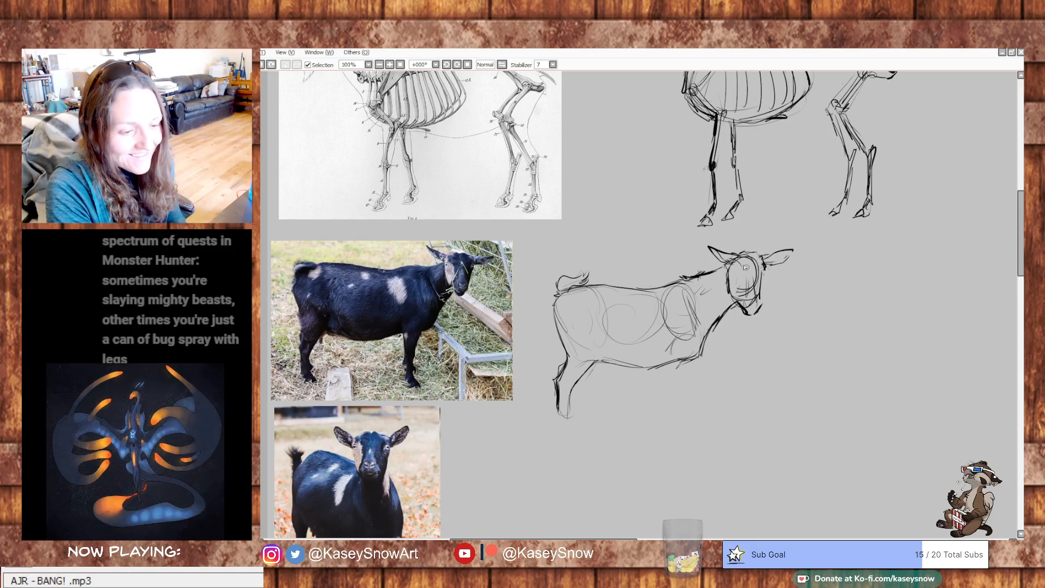
mouse_move(744, 262)
mouse_down()
mouse_move(750, 299)
mouse_move(759, 285)
mouse_move(746, 283)
mouse_move(748, 306)
mouse_move(758, 301)
mouse_up()
key(e)
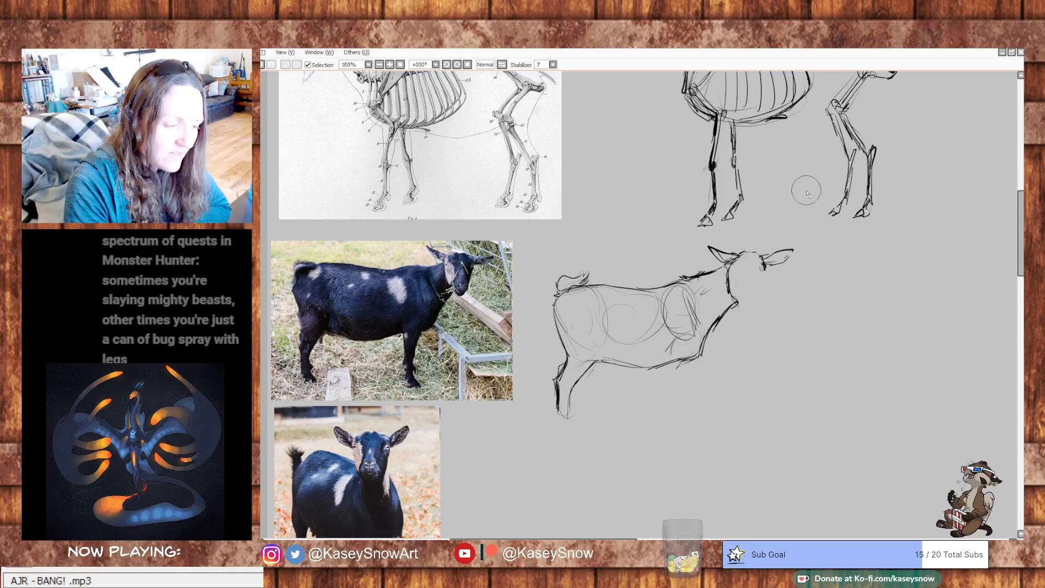
- Redraw the goat's face with a cleaner tapered outline, a rounded muzzle and a light inner contour line
key(n)
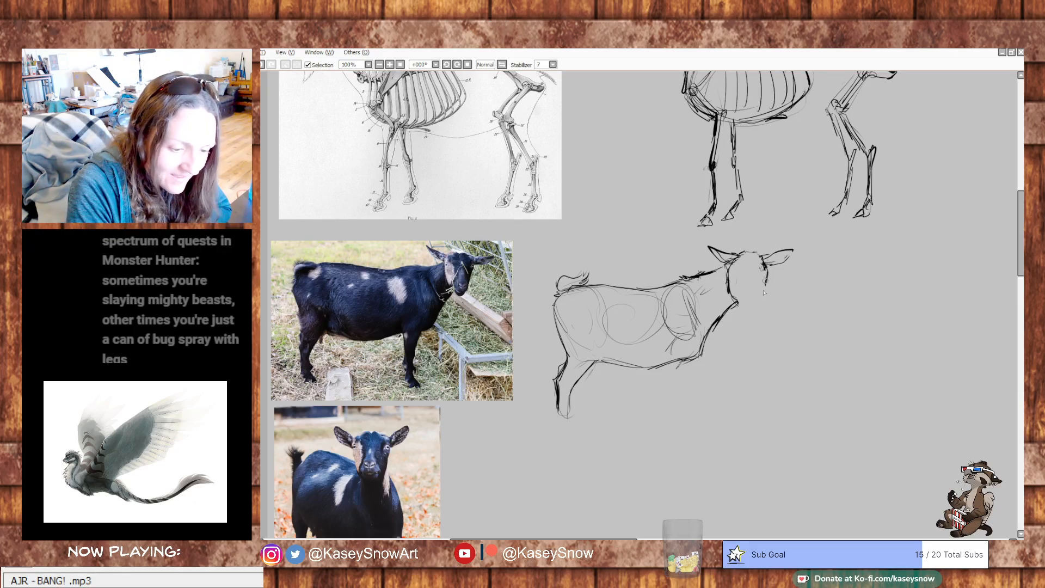
drag(767, 281, 761, 303)
drag(725, 266, 756, 318)
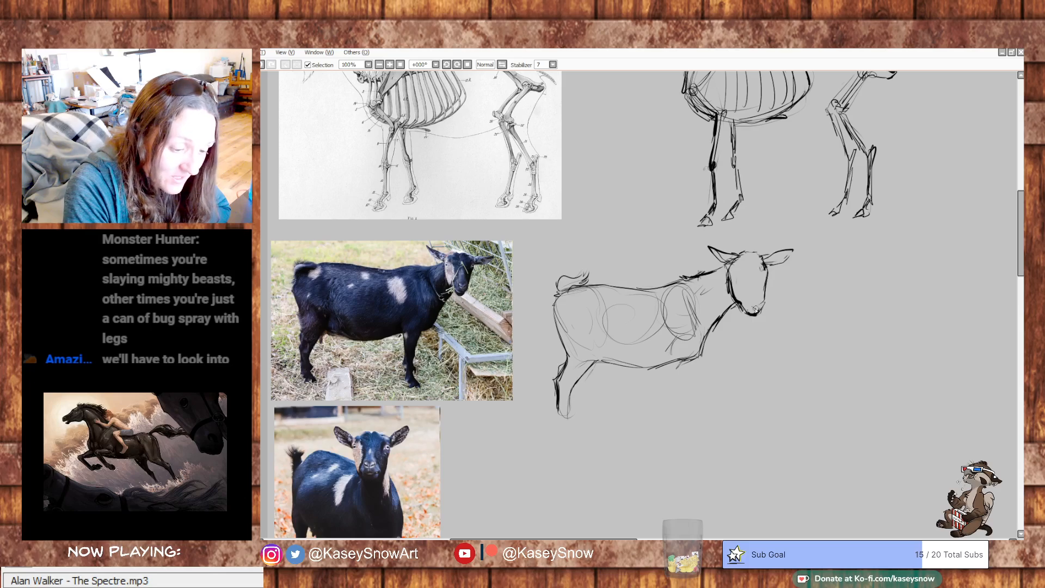
drag(762, 306, 750, 313)
mouse_move(767, 299)
mouse_down()
mouse_move(760, 310)
mouse_move(761, 278)
mouse_up()
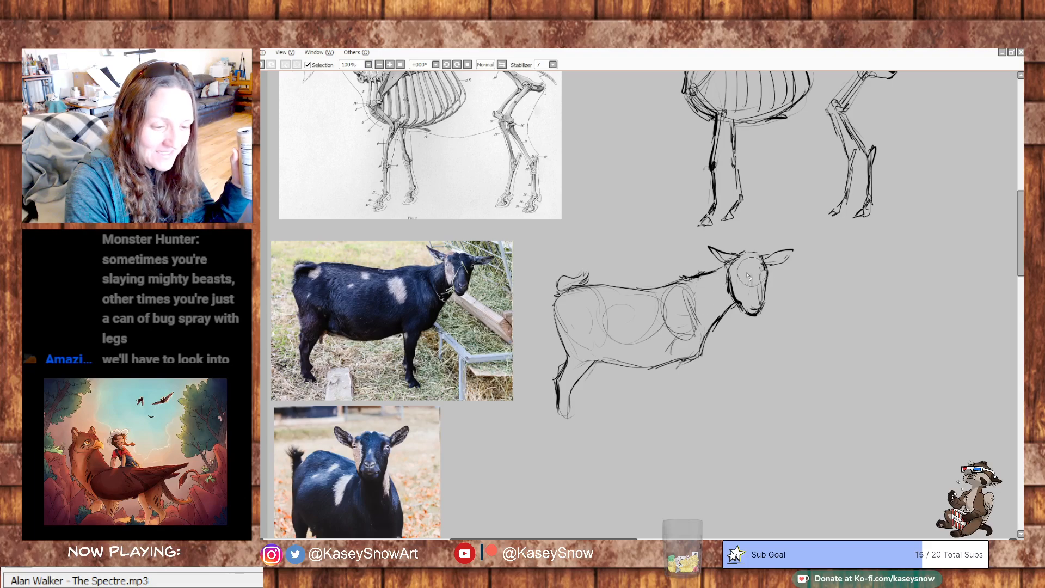
mouse_move(734, 280)
mouse_down()
mouse_move(753, 294)
mouse_move(747, 279)
mouse_move(728, 301)
mouse_up()
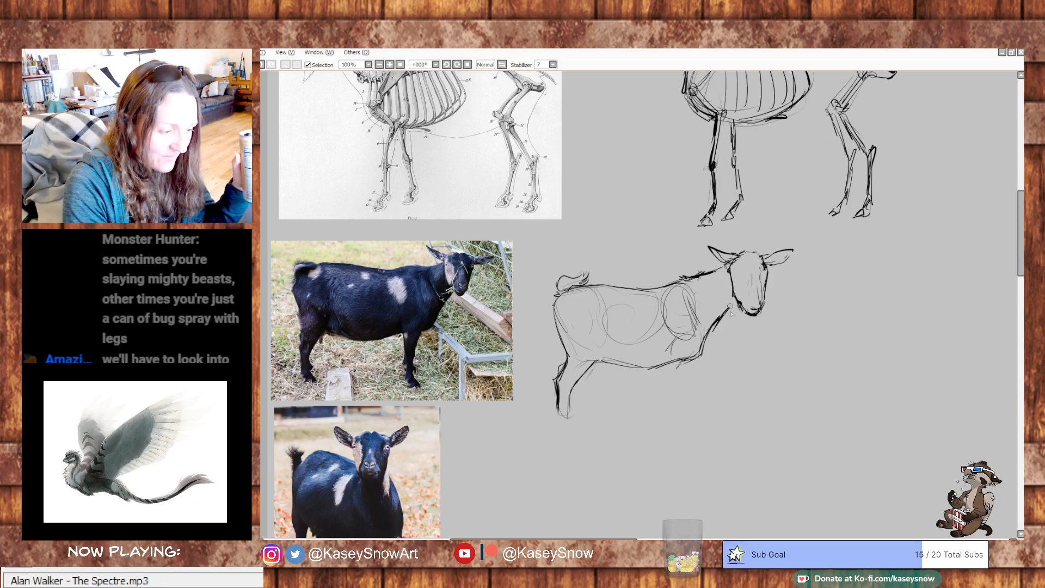
- Lasso the head with its ears, shift it slightly back toward the neck and deselect it
drag(737, 305, 722, 321)
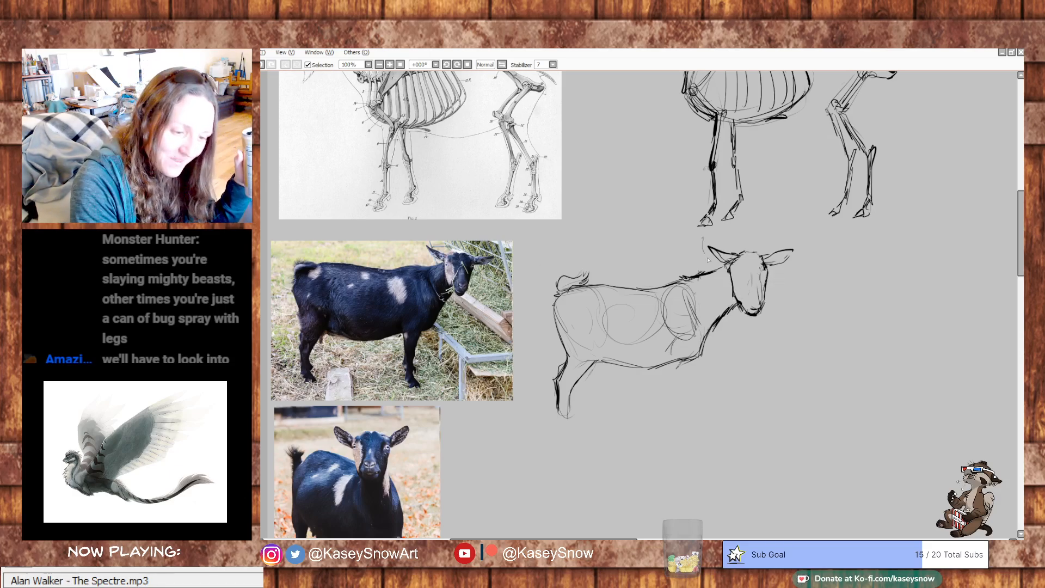
mouse_move(726, 292)
mouse_down()
mouse_move(810, 281)
mouse_move(781, 230)
mouse_move(704, 248)
mouse_up()
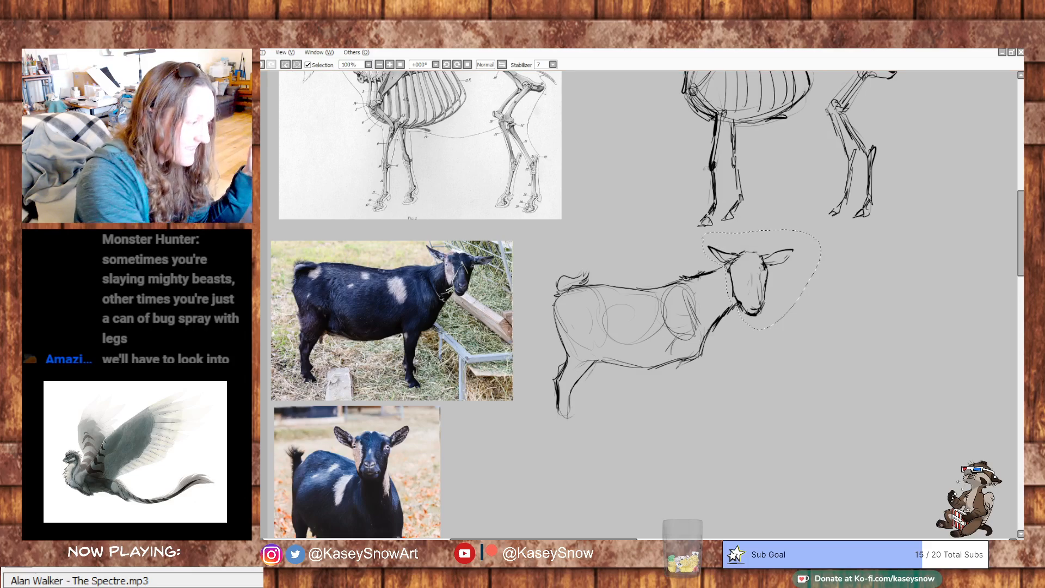
drag(755, 280, 736, 285)
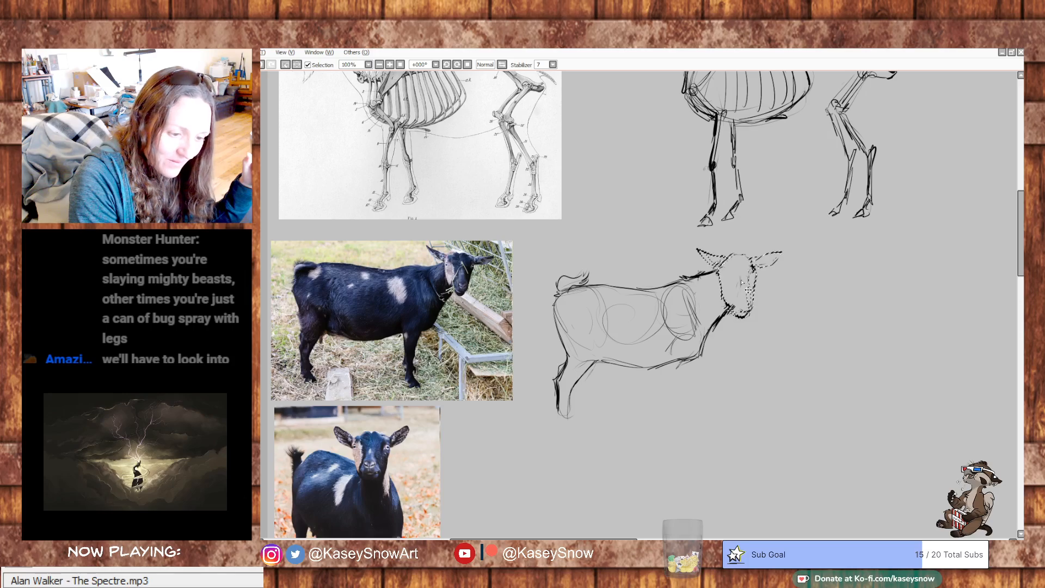
drag(750, 294, 755, 288)
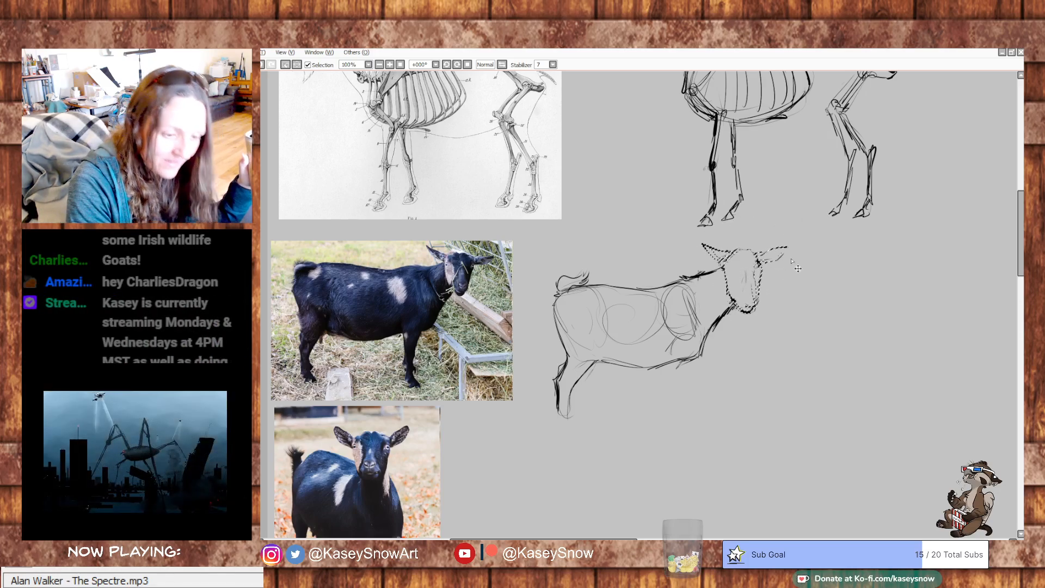
drag(753, 292, 752, 294)
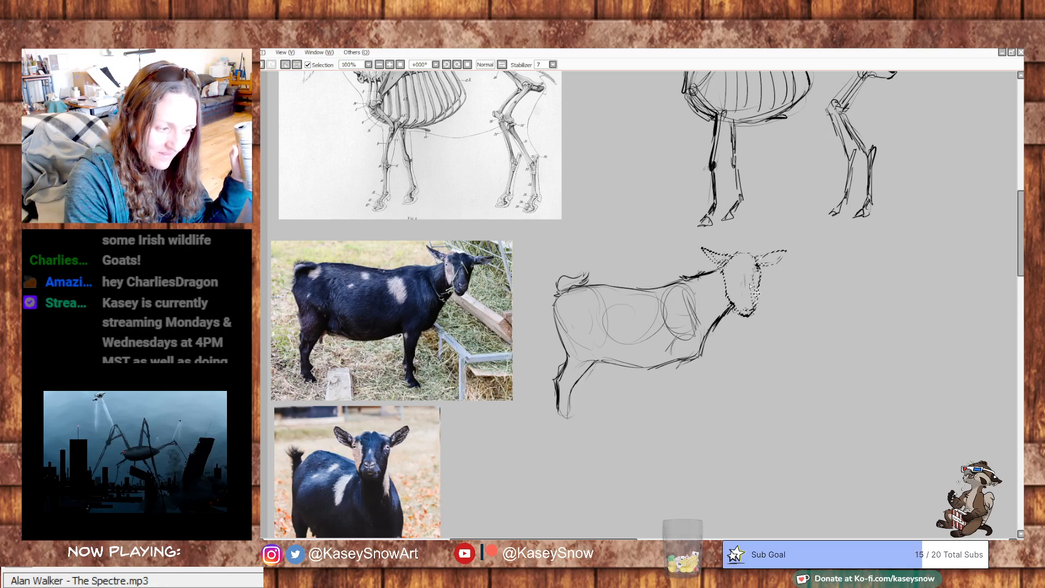
key(ctrl+d)
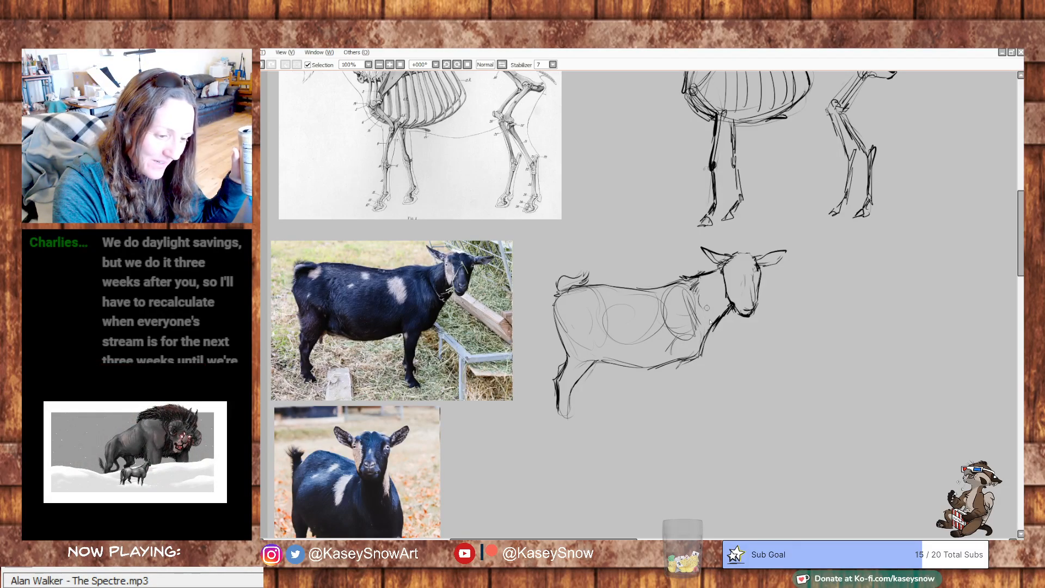
- Draw a small round shape on the goat sketch's throat, undoing failed strokes, and clean up the neck lines around it
drag(713, 312, 716, 320)
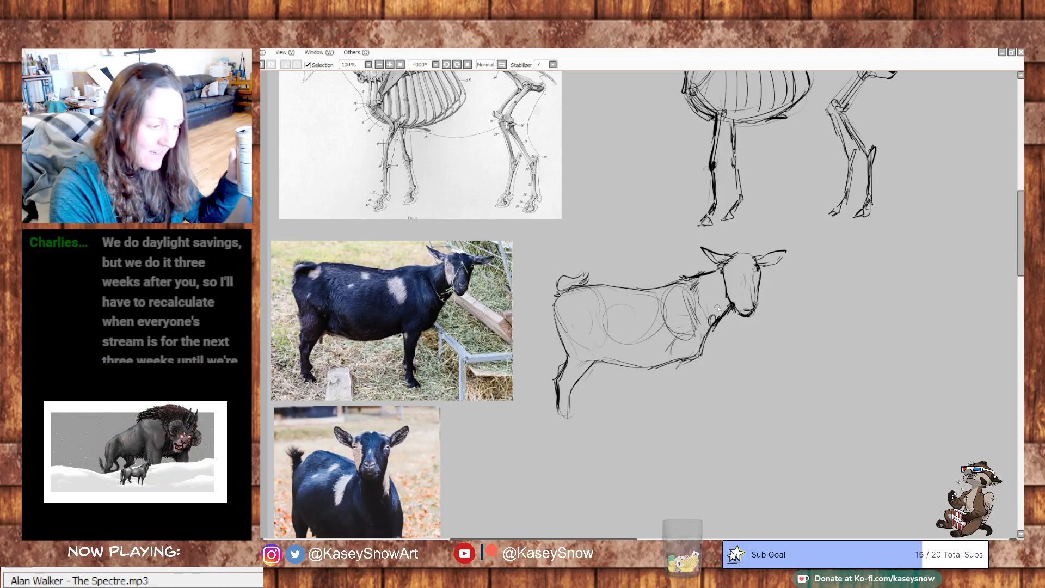
key(ctrl+z)
key(ctrl+z)
drag(708, 321, 707, 316)
key(ctrl+z)
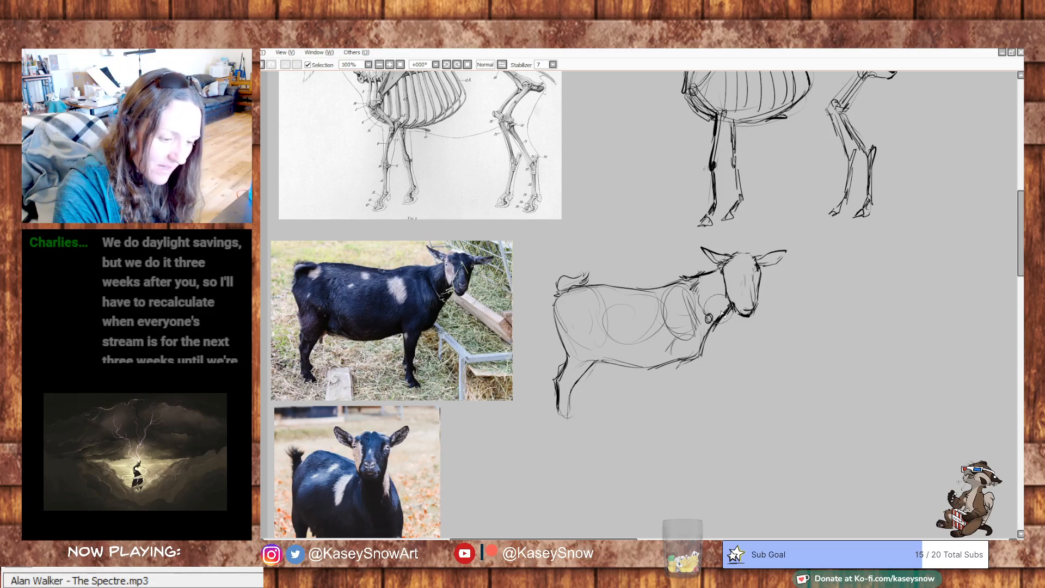
drag(724, 281, 726, 295)
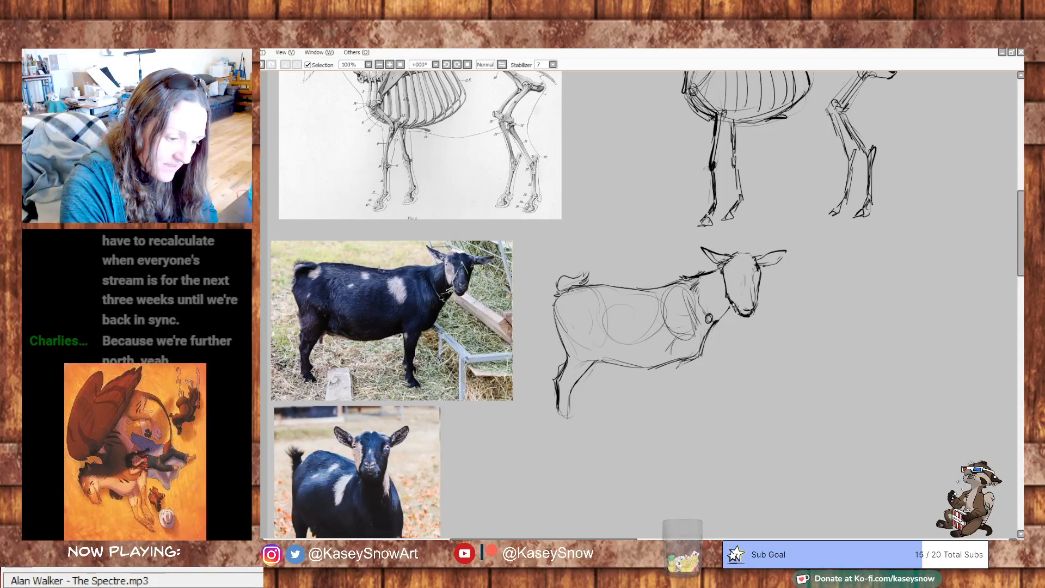
- Detail the goat's face with eyes, nose and mouth, and add light form strokes over the hindquarters, flank and belly
drag(721, 319, 733, 305)
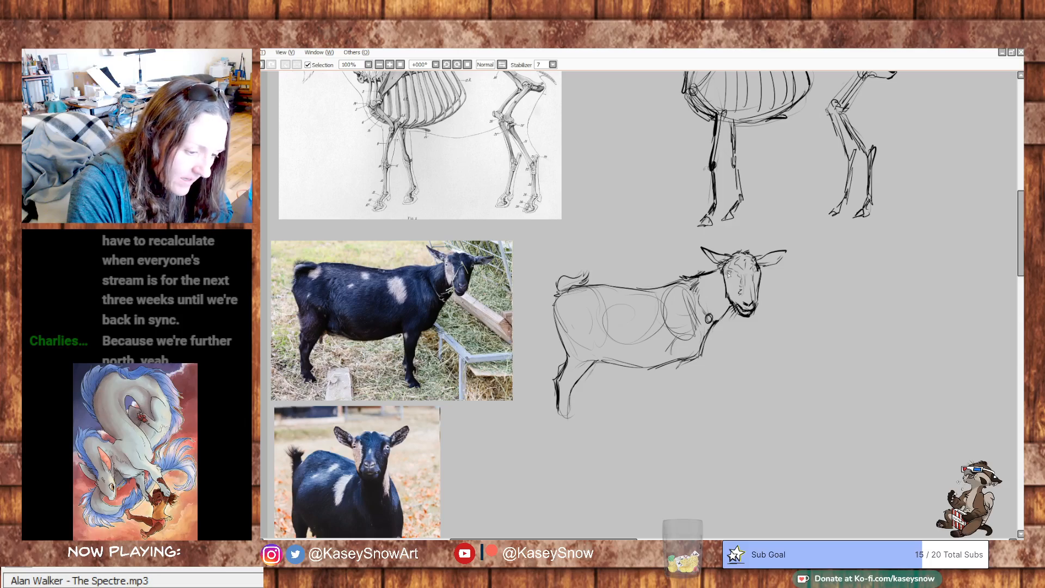
drag(755, 272, 756, 276)
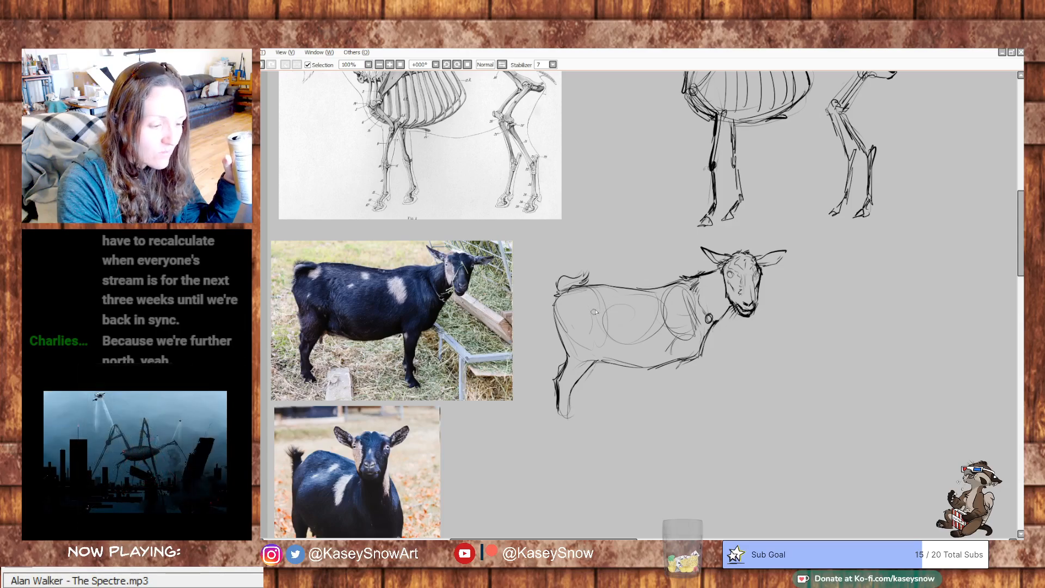
drag(597, 311, 602, 345)
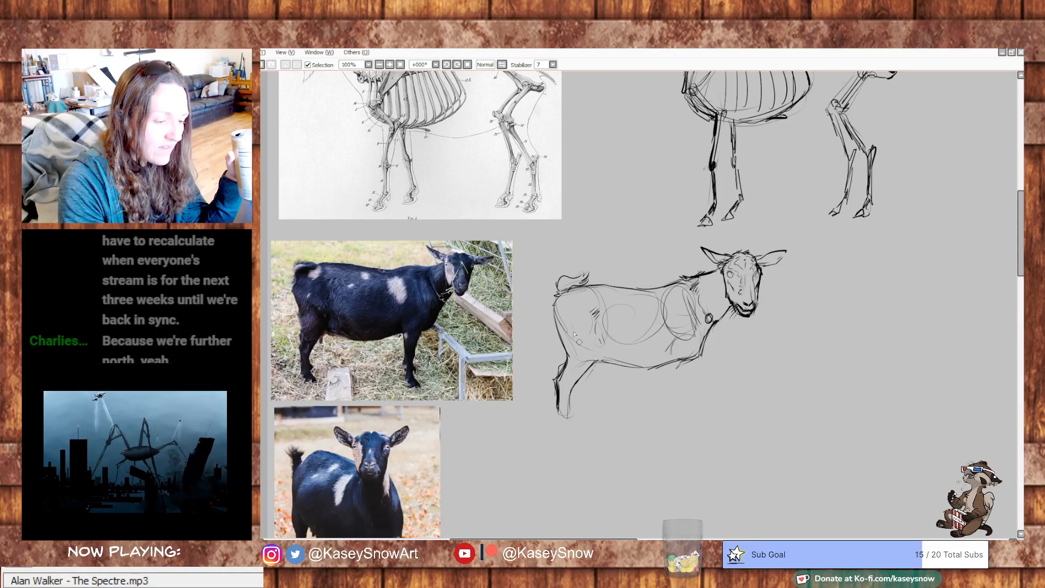
drag(562, 315, 583, 345)
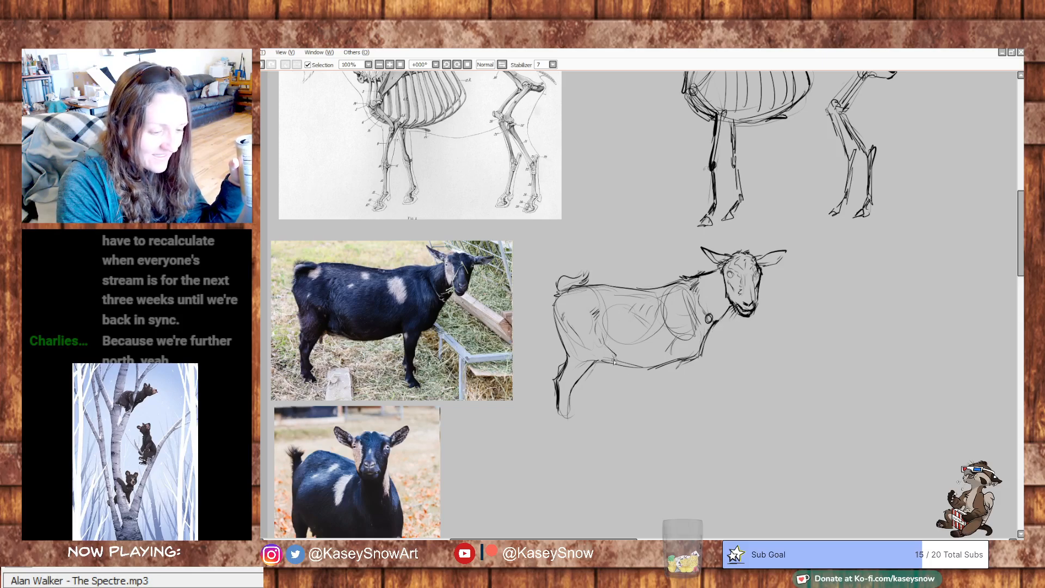
drag(609, 348, 623, 355)
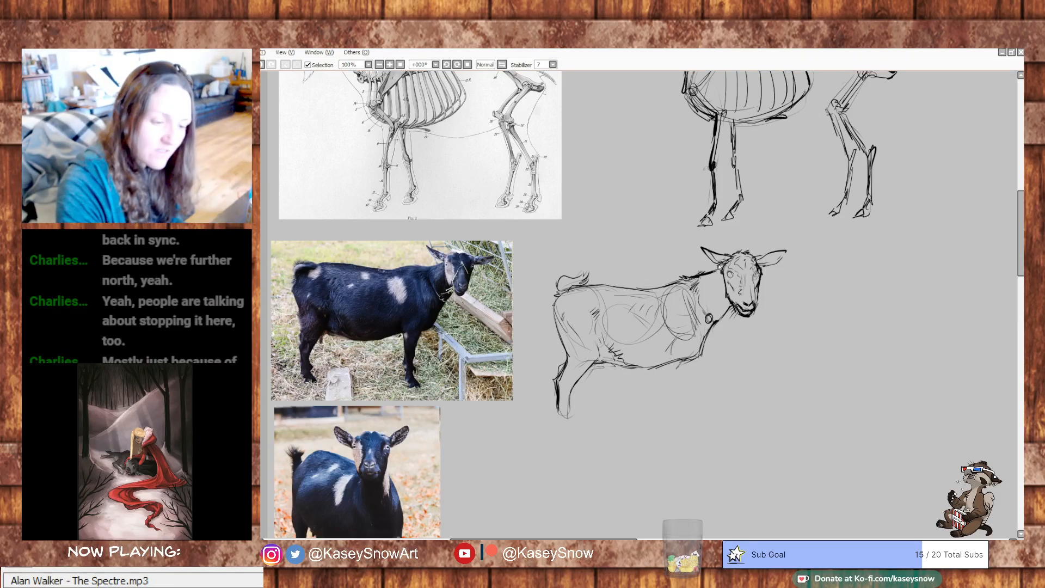
- Transform the selected goat head, making it slightly smaller and fitting it closer to the neck
mouse_move(699, 243)
mouse_down()
mouse_move(721, 289)
mouse_move(784, 304)
mouse_move(773, 238)
mouse_move(700, 245)
mouse_up()
key(ctrl+t)
drag(789, 320, 781, 314)
drag(748, 283, 754, 276)
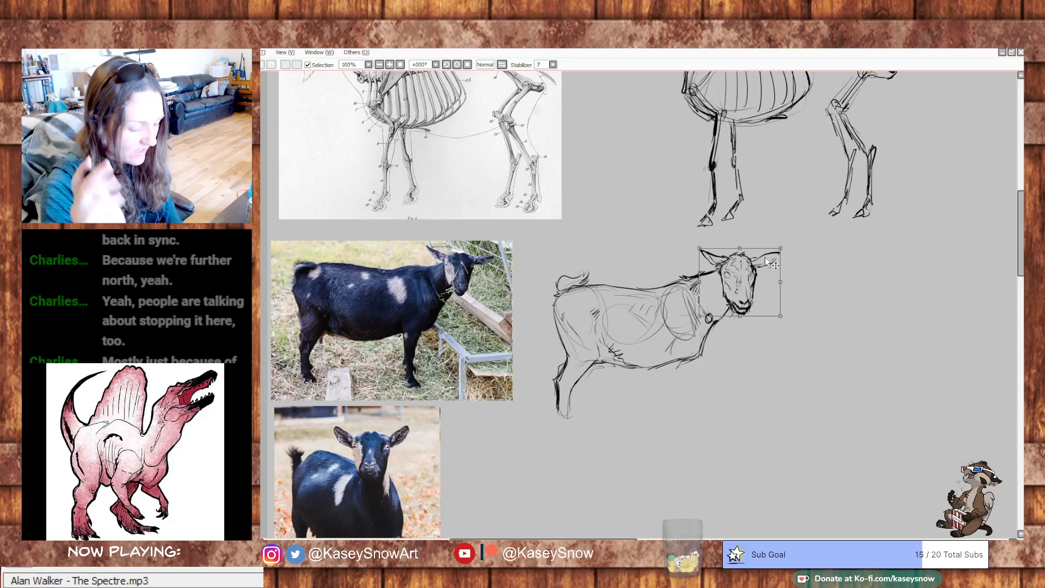
key(Return)
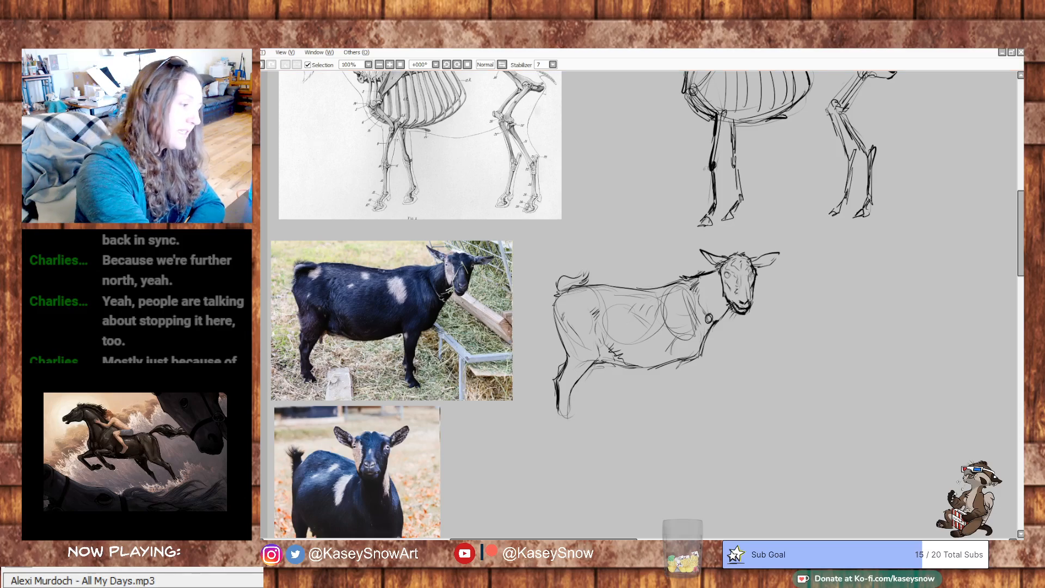
- Sketch the side-view goat's front leg and the lower hind leg, undoing and cleaning up the hind hoof strokes
drag(747, 366, 753, 315)
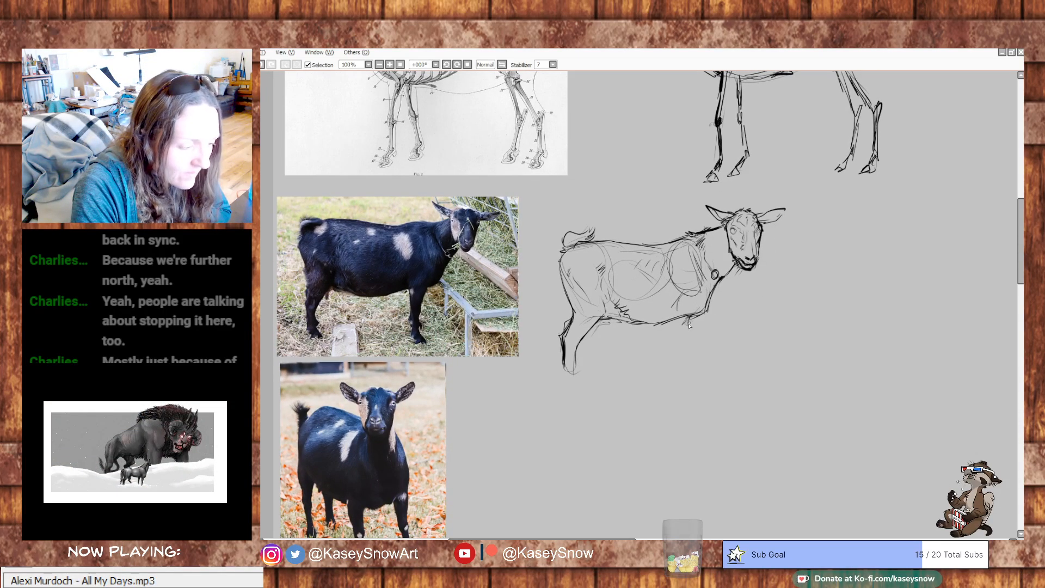
mouse_move(677, 339)
mouse_down()
mouse_move(683, 338)
mouse_move(681, 323)
mouse_move(677, 337)
mouse_move(679, 314)
mouse_move(683, 355)
mouse_up()
drag(678, 338, 680, 361)
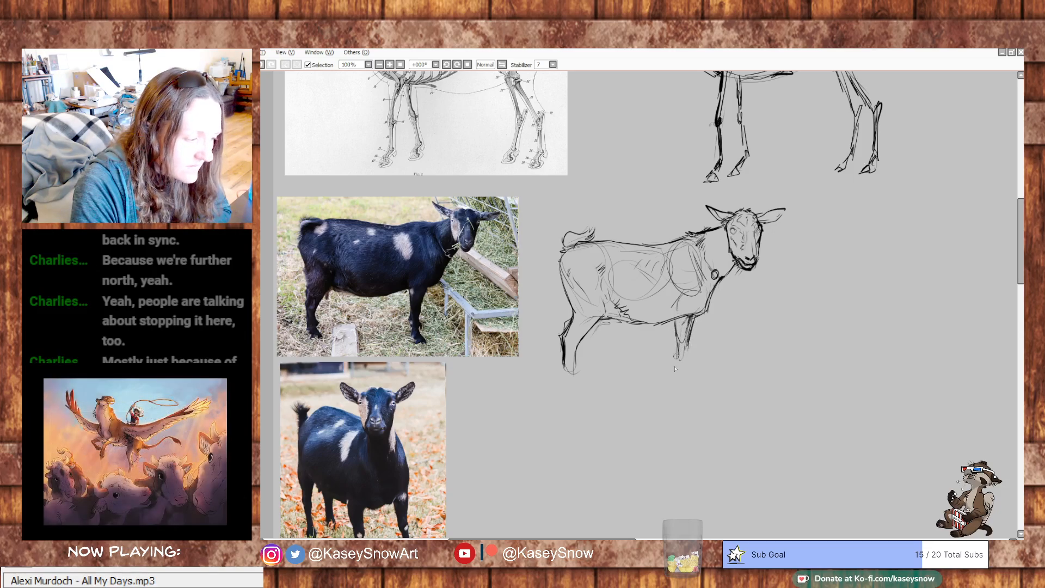
drag(564, 372, 583, 388)
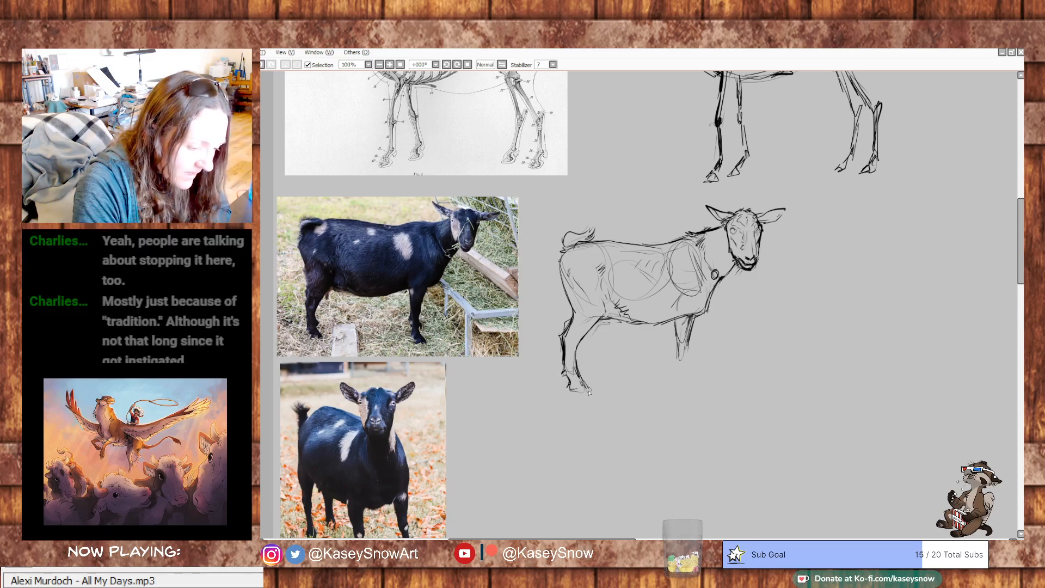
key(ctrl+z)
key(ctrl+z)
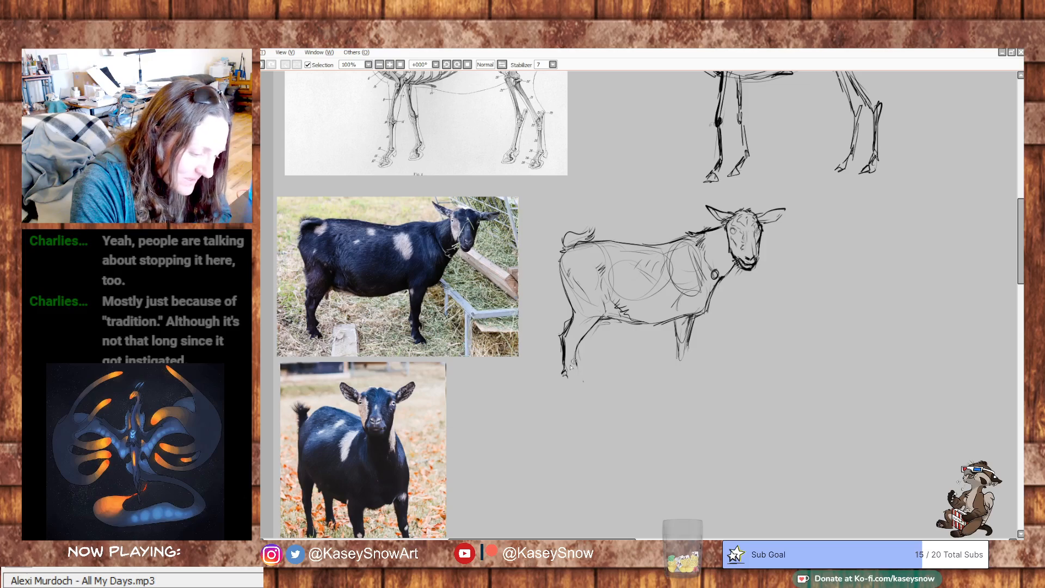
drag(566, 373, 587, 386)
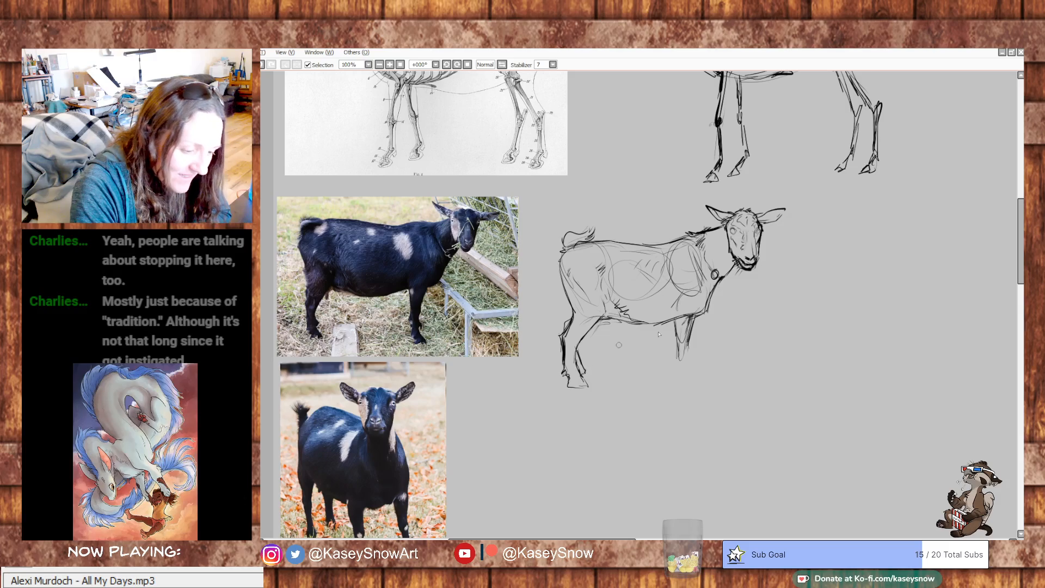
mouse_move(696, 317)
mouse_down()
mouse_move(688, 354)
mouse_move(677, 355)
mouse_move(676, 334)
mouse_move(675, 374)
mouse_move(685, 382)
mouse_up()
drag(688, 362, 693, 380)
mouse_move(582, 374)
mouse_down()
mouse_move(587, 386)
mouse_move(568, 384)
mouse_up()
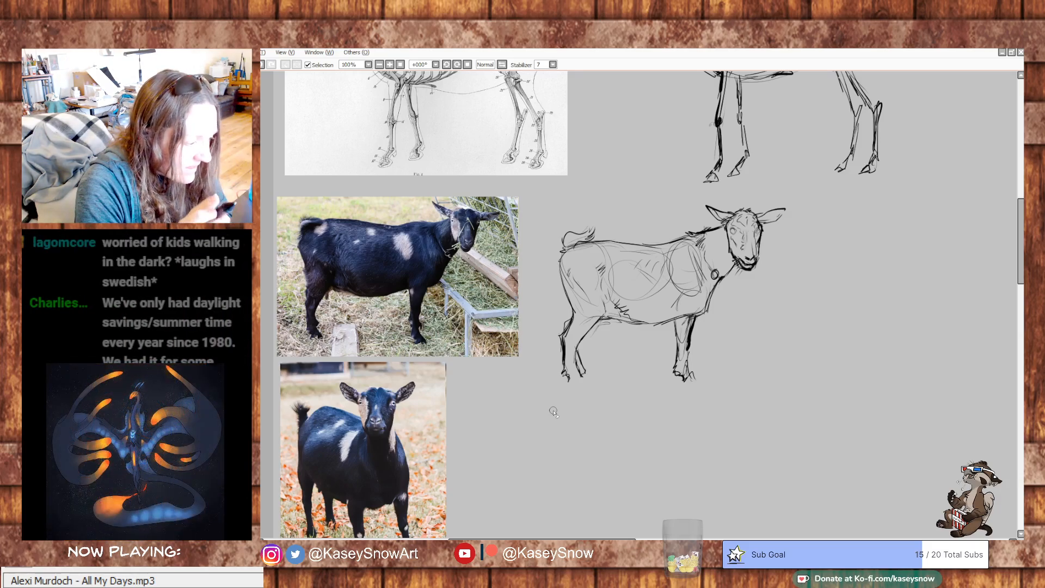
drag(301, 339, 467, 342)
key(ctrl+z)
key(ctrl+z)
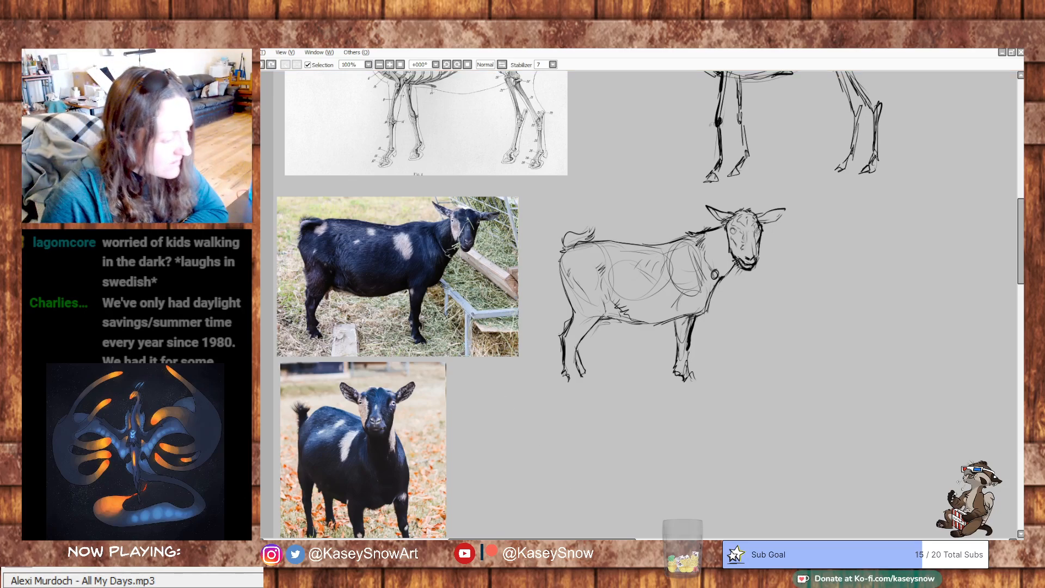
- Redraw the side-view goat's hind and front lower legs longer, ending each in an angular hoof
drag(675, 370, 676, 378)
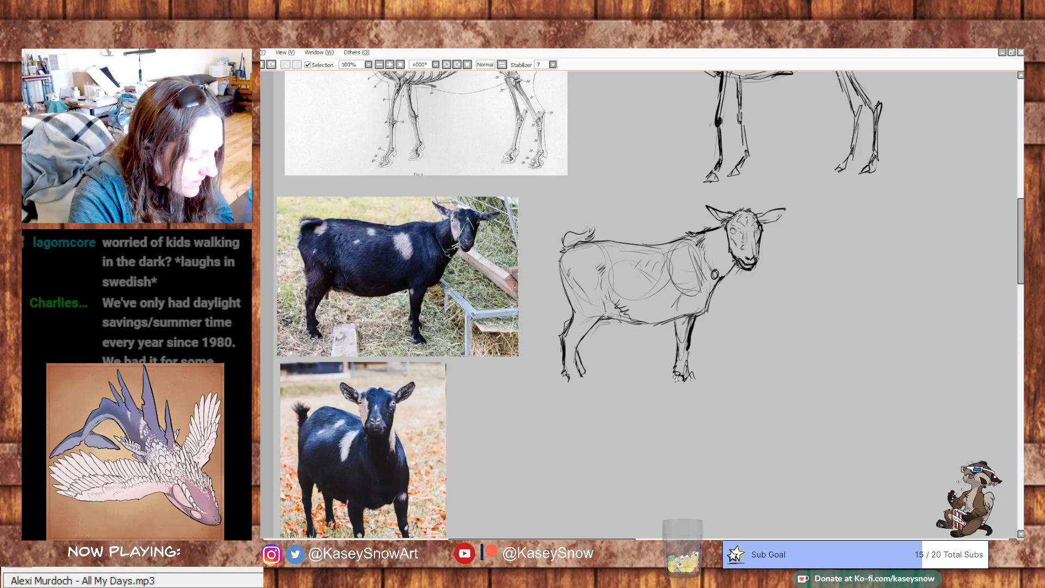
drag(575, 351, 568, 390)
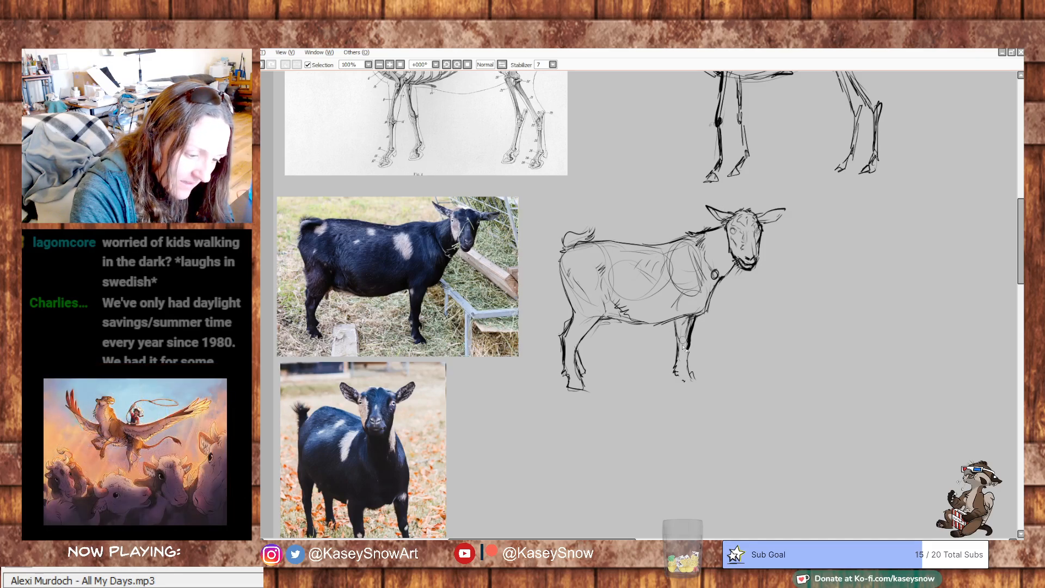
key(ctrl+z)
key(ctrl+z)
key(ctrl+z)
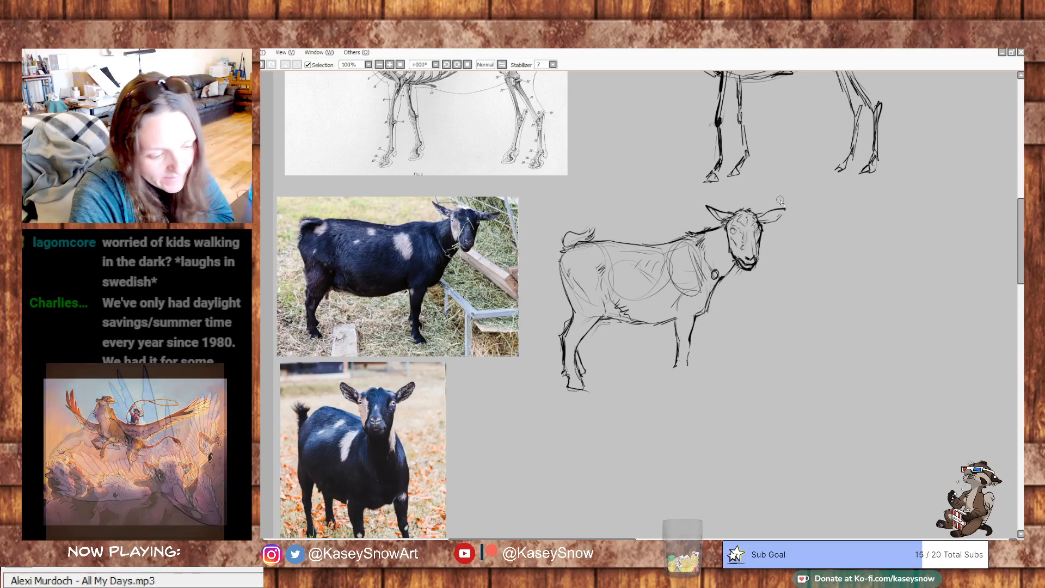
mouse_move(690, 337)
mouse_down()
mouse_move(675, 374)
mouse_move(688, 352)
mouse_move(686, 380)
mouse_up()
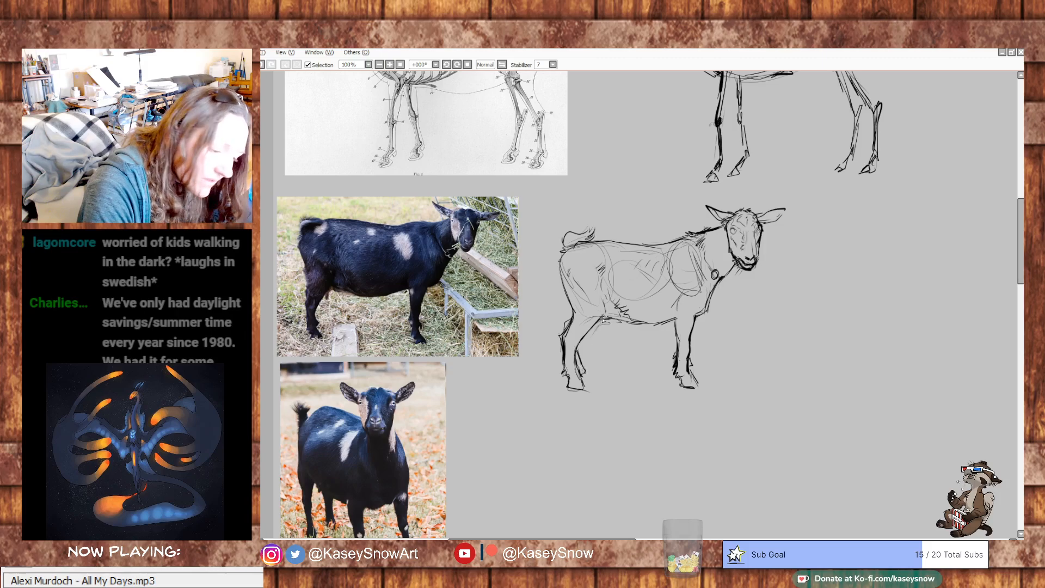
- Add a small udder shape under the belly, ragged fur behind the thigh, and form strokes over the flank and shoulder
mouse_move(609, 319)
mouse_down()
mouse_move(597, 334)
mouse_move(608, 324)
mouse_up()
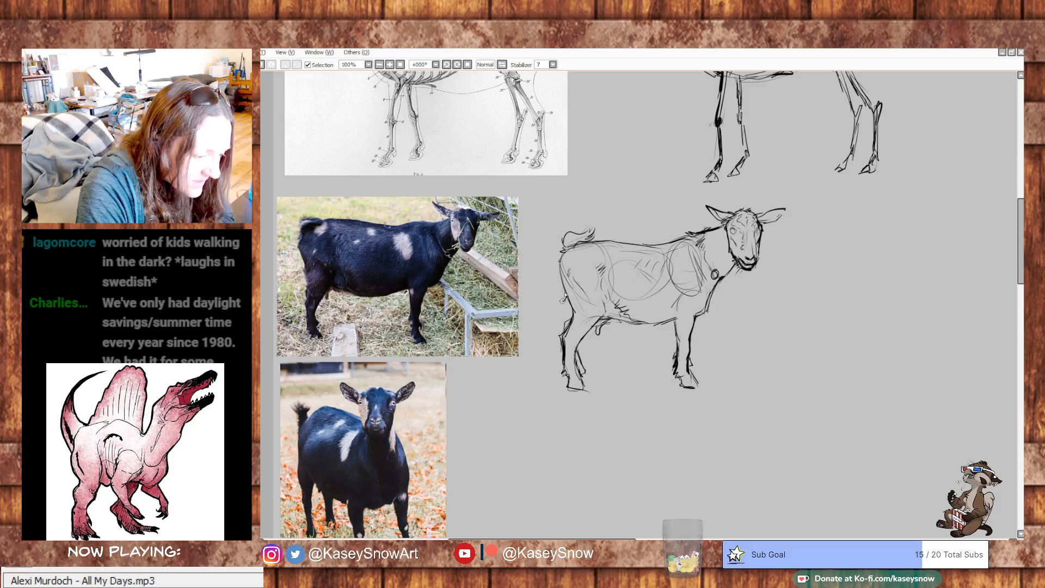
drag(564, 300, 573, 313)
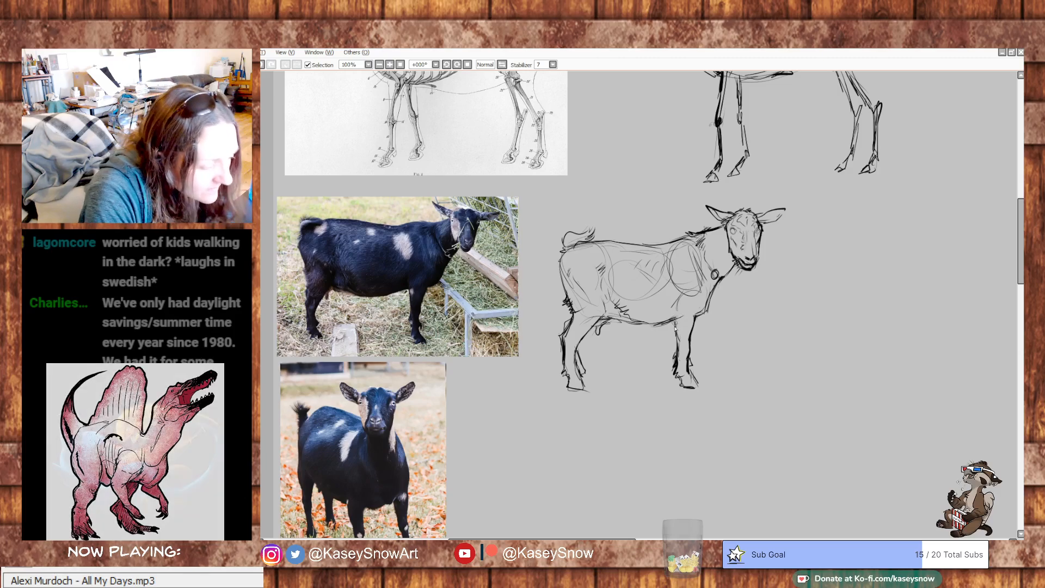
drag(674, 257, 668, 270)
drag(669, 262, 700, 297)
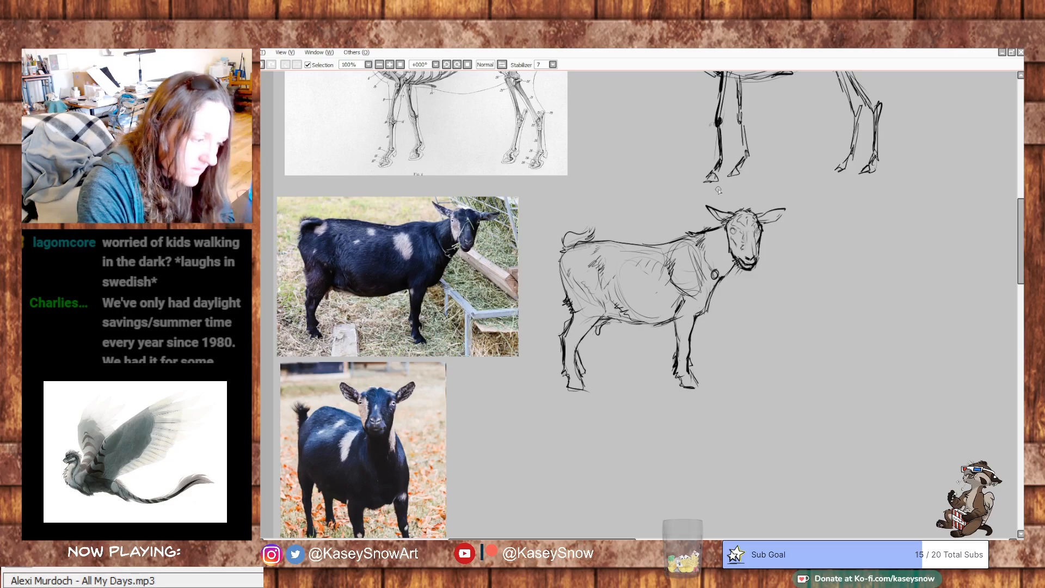
scroll(791, 221, down, 5)
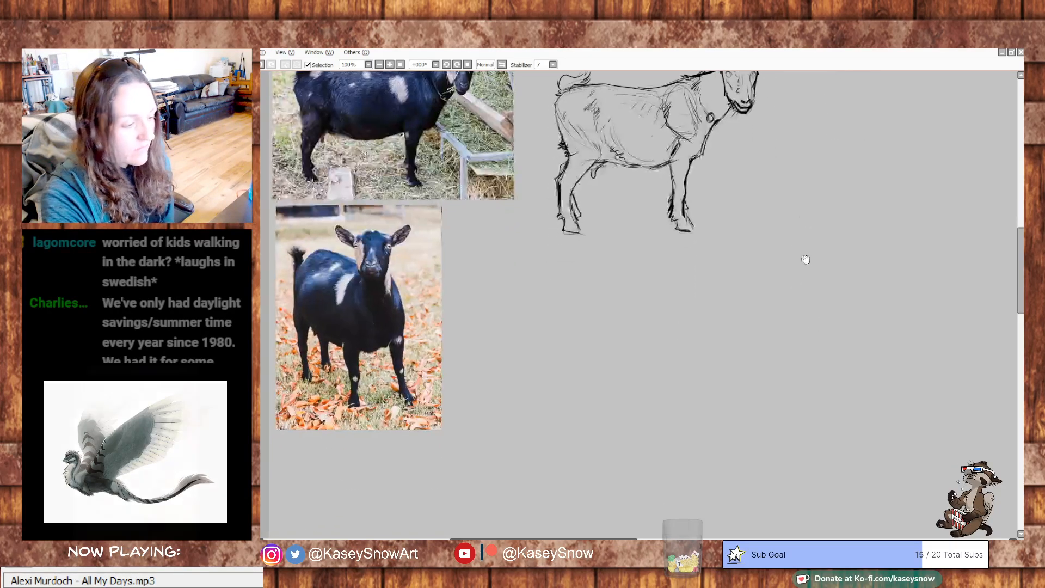
drag(804, 258, 833, 235)
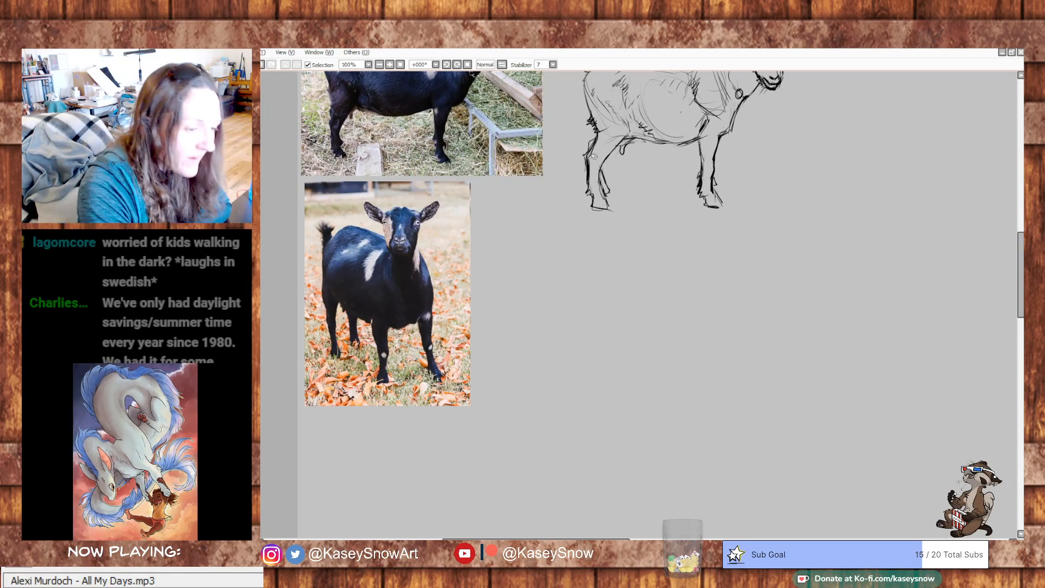
drag(670, 339, 674, 342)
mouse_move(633, 270)
mouse_down()
mouse_move(648, 263)
mouse_move(626, 256)
mouse_up()
key(ctrl+z)
key(ctrl+z)
key(ctrl+z)
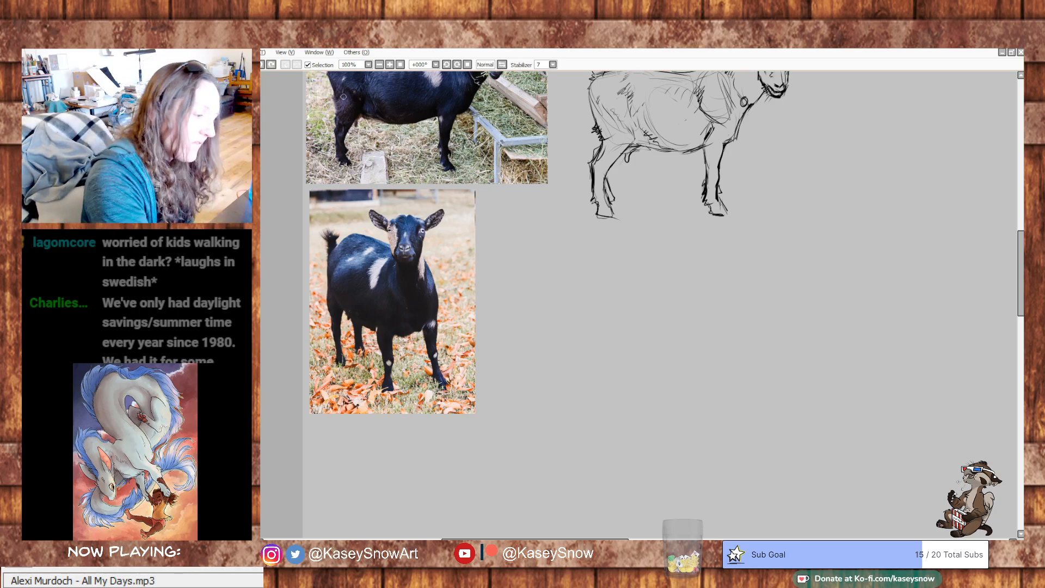
- Try outlining the head of the front-facing goat in its reference photo with a cyan oval
mouse_move(404, 216)
mouse_down()
mouse_move(424, 242)
mouse_move(406, 215)
mouse_up()
drag(539, 318, 536, 391)
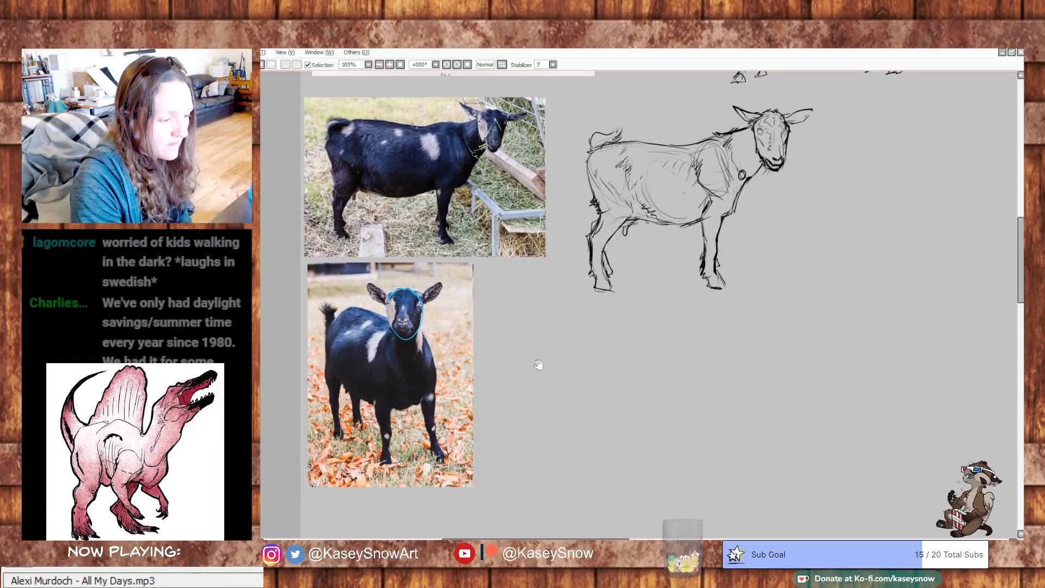
key(ctrl+z)
mouse_move(418, 297)
mouse_down()
mouse_move(392, 328)
mouse_move(421, 302)
mouse_up()
drag(378, 338, 426, 349)
key(ctrl+z)
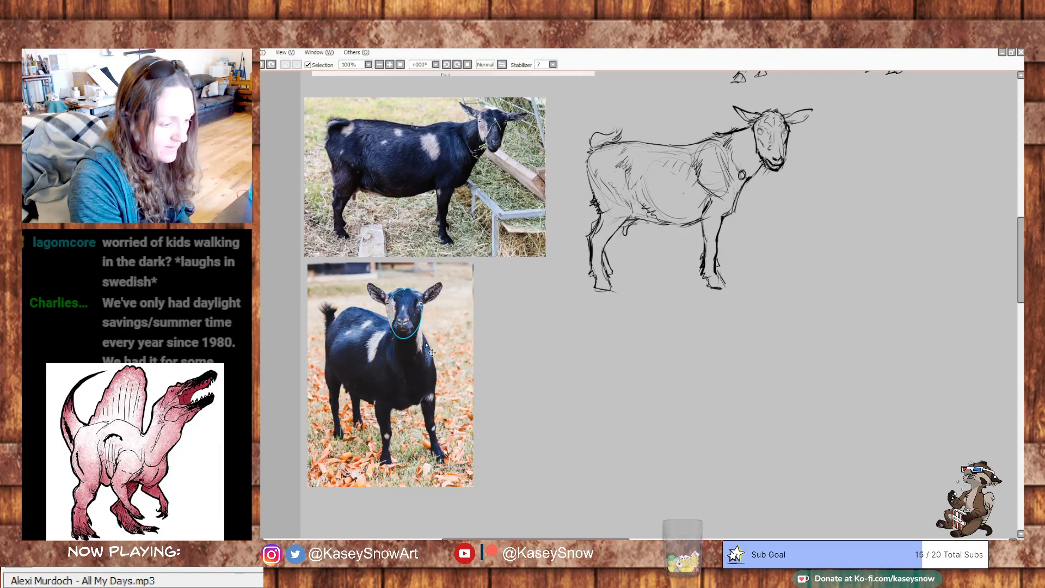
key(ctrl+z)
- Trace the front-facing goat's head, chest and rump as cyan guide shapes over the photo, and undo them
mouse_move(387, 303)
mouse_down()
mouse_move(421, 304)
mouse_move(419, 296)
mouse_up()
key(ctrl+z)
drag(372, 354, 420, 335)
mouse_move(334, 320)
mouse_down()
mouse_move(326, 333)
mouse_move(378, 336)
mouse_up()
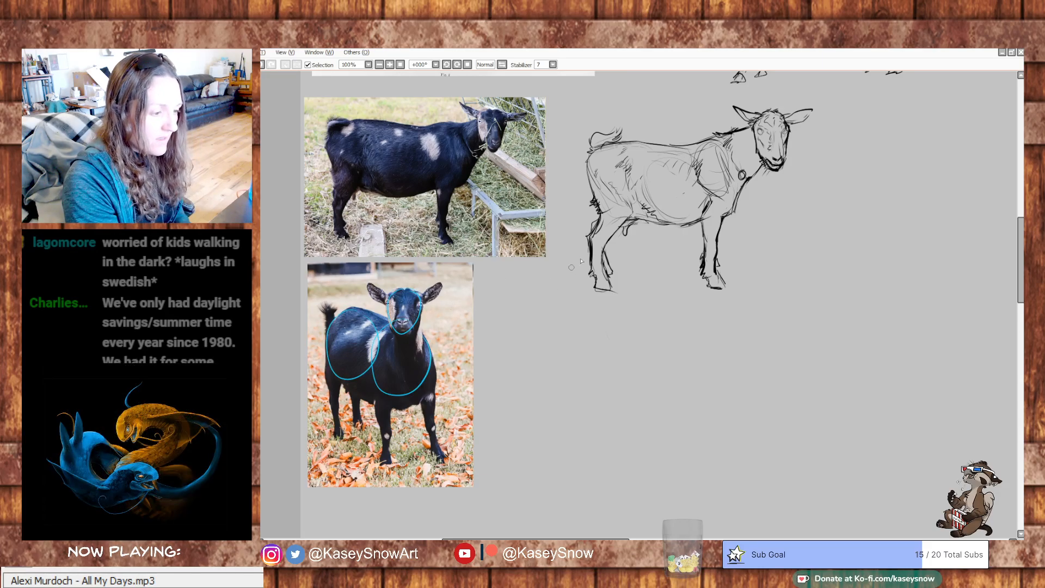
mouse_move(629, 269)
mouse_down()
mouse_move(616, 396)
mouse_move(624, 479)
mouse_up()
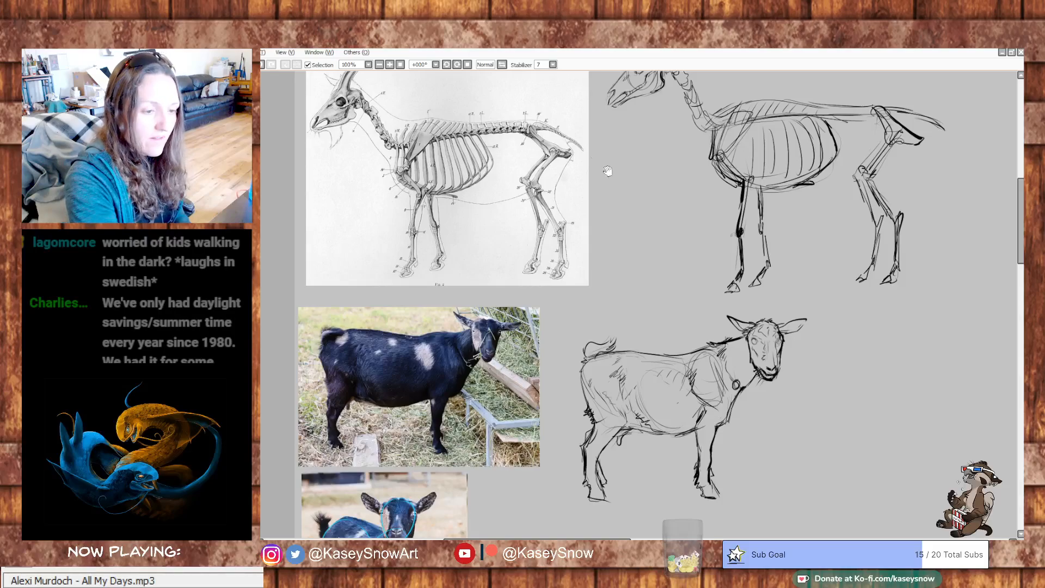
mouse_move(569, 381)
mouse_down()
mouse_move(574, 420)
mouse_move(562, 268)
mouse_move(579, 224)
mouse_up()
key(ctrl+z)
key(ctrl+z)
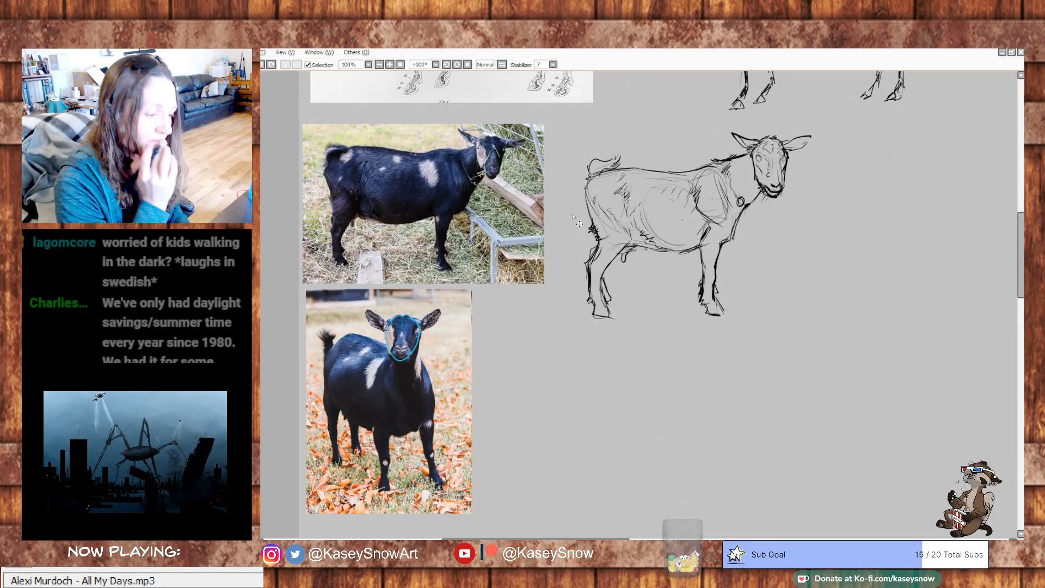
key(ctrl+z)
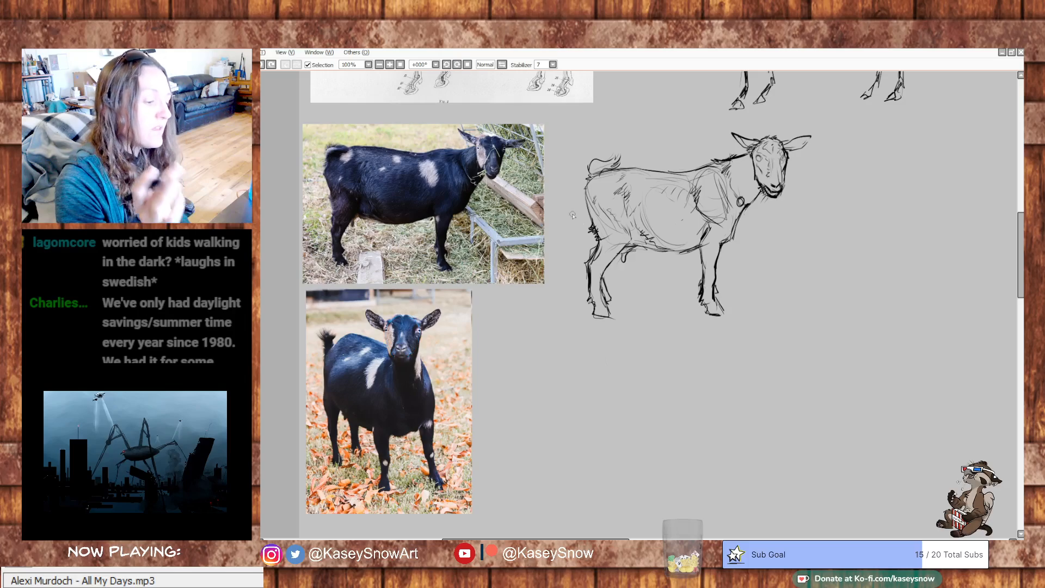
- Overlay full cyan ovals for the head, chest and rump on the lower goat photo, and undo the overlay
mouse_move(587, 345)
mouse_down()
mouse_move(588, 369)
mouse_move(592, 351)
mouse_up()
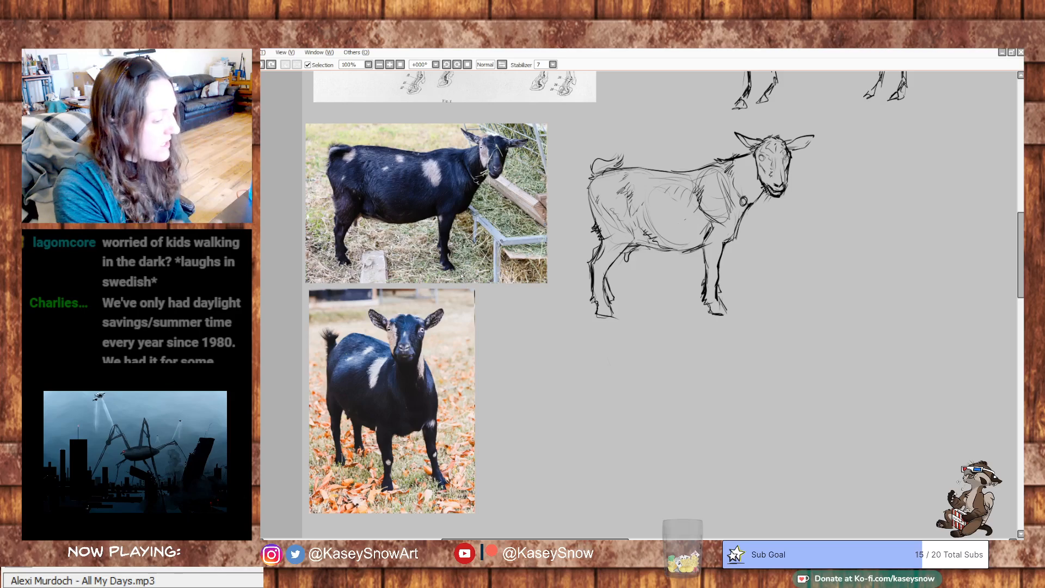
drag(598, 349, 593, 337)
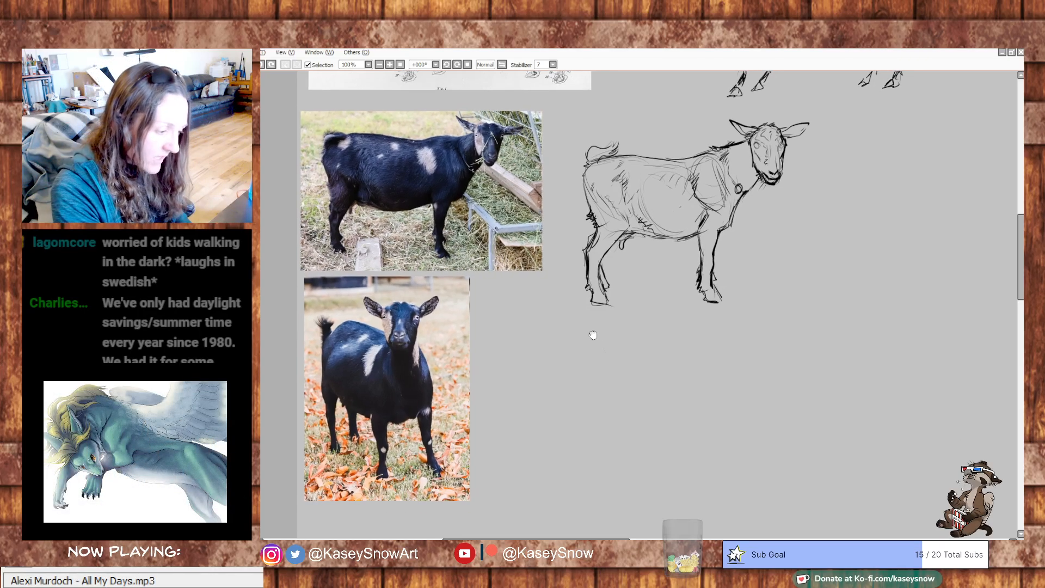
mouse_move(401, 353)
mouse_down()
mouse_move(373, 382)
mouse_move(402, 300)
mouse_move(389, 309)
mouse_up()
key(ctrl+z)
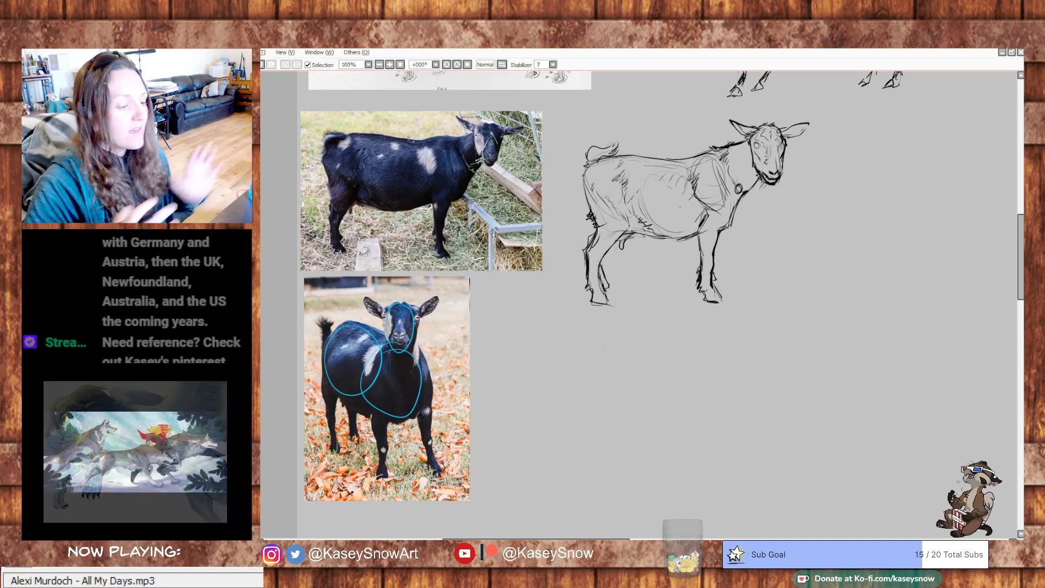
key(ctrl+z)
key(ctrl+z)
key(ctrl+z)
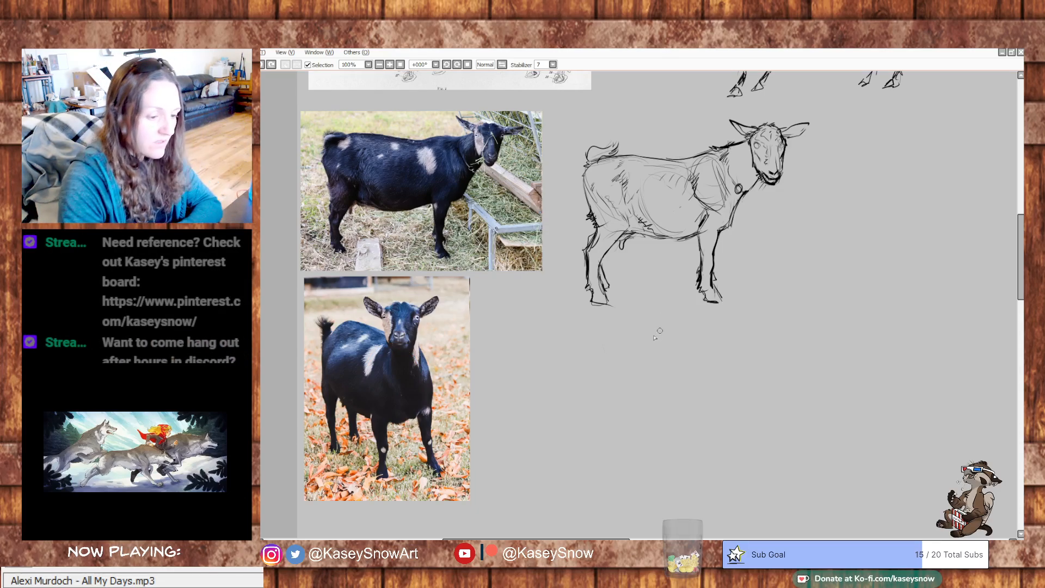
- Block in the second goat beside its photo with a head oval, a large chest circle and a narrower rump oval
drag(602, 331, 678, 325)
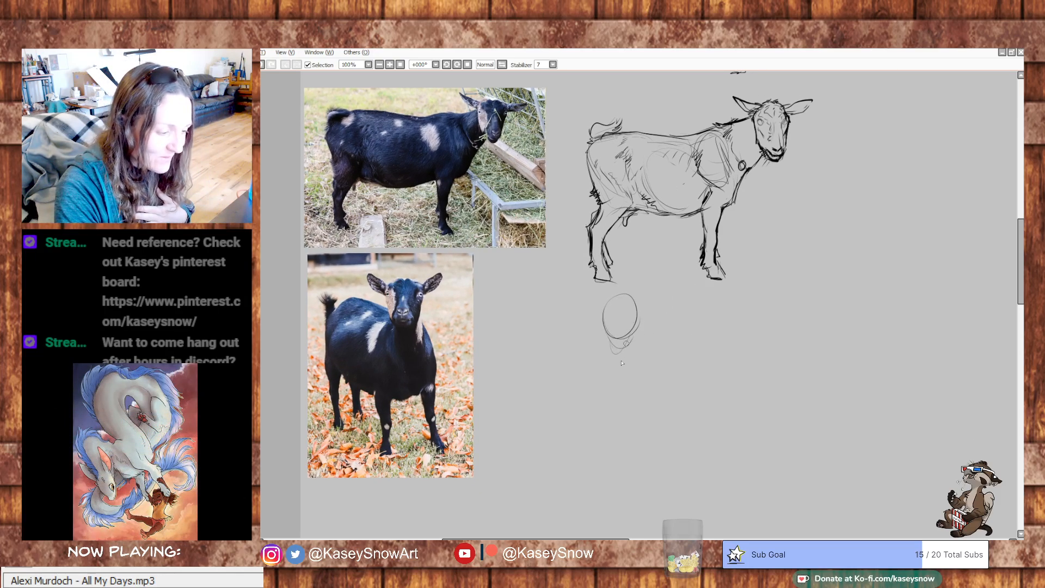
mouse_move(614, 403)
mouse_down()
mouse_move(650, 376)
mouse_move(627, 340)
mouse_up()
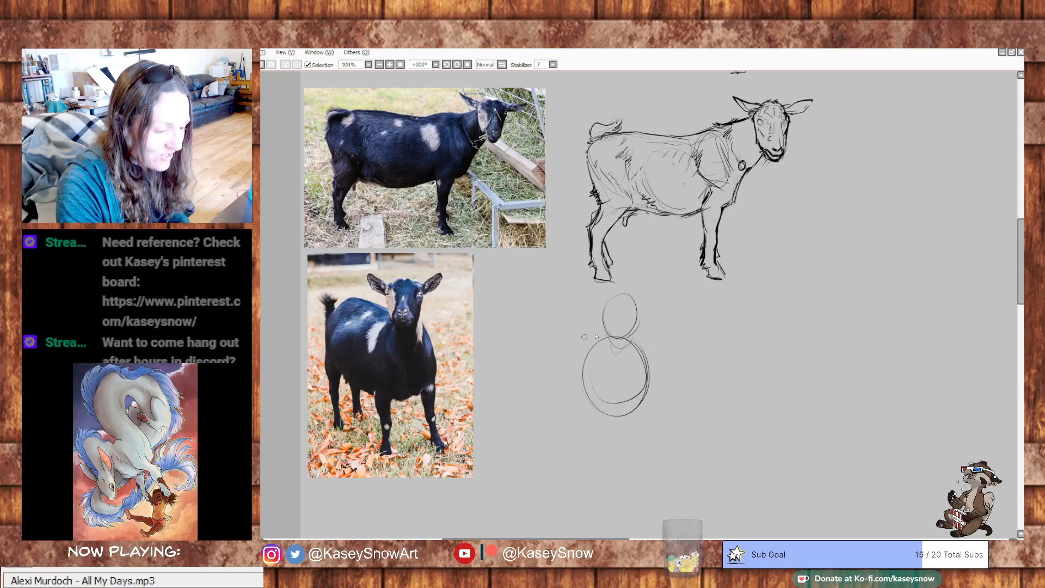
mouse_move(550, 327)
mouse_down()
mouse_move(595, 347)
mouse_move(556, 391)
mouse_up()
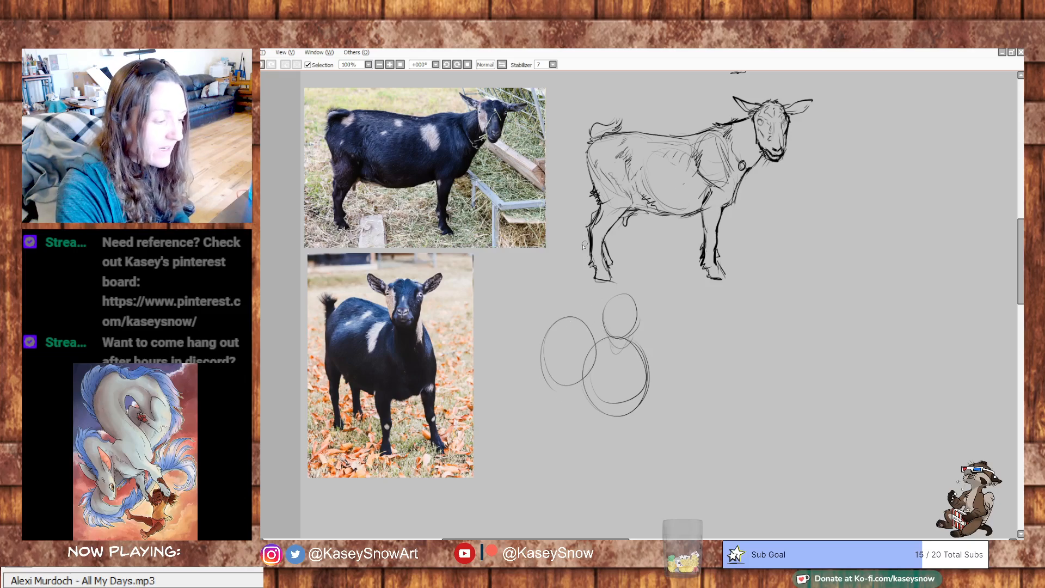
key(ctrl+z)
mouse_move(578, 323)
mouse_down()
mouse_move(572, 385)
mouse_move(563, 365)
mouse_up()
- Outline the second goat's back, rump, belly and chest around the base shapes and start its hind leg, undoing failed strokes
mouse_move(584, 316)
mouse_down()
mouse_move(558, 326)
mouse_move(569, 318)
mouse_move(604, 334)
mouse_move(553, 330)
mouse_move(535, 352)
mouse_up()
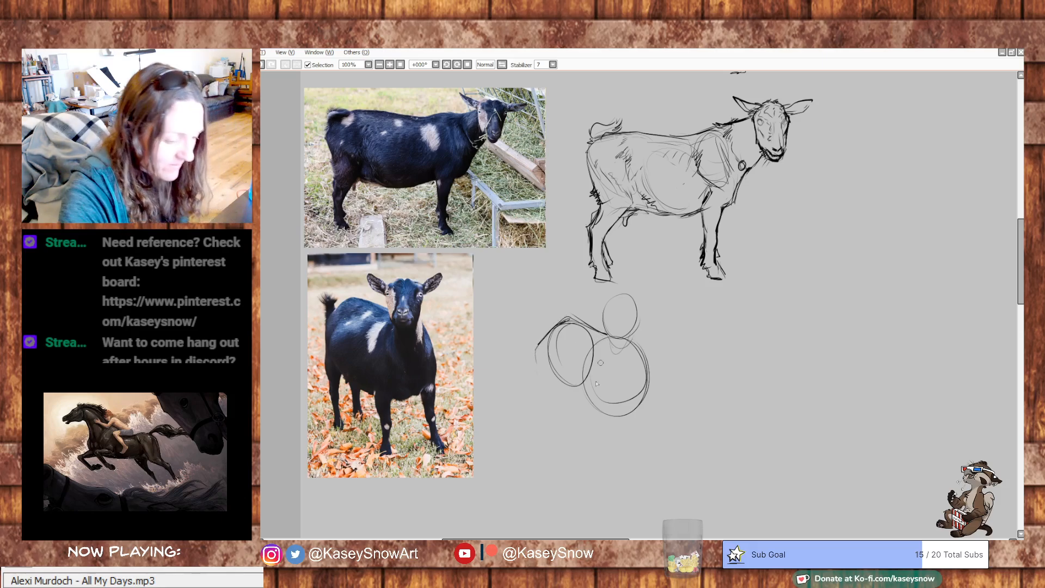
mouse_move(542, 363)
mouse_down()
mouse_move(555, 413)
mouse_move(575, 419)
mouse_up()
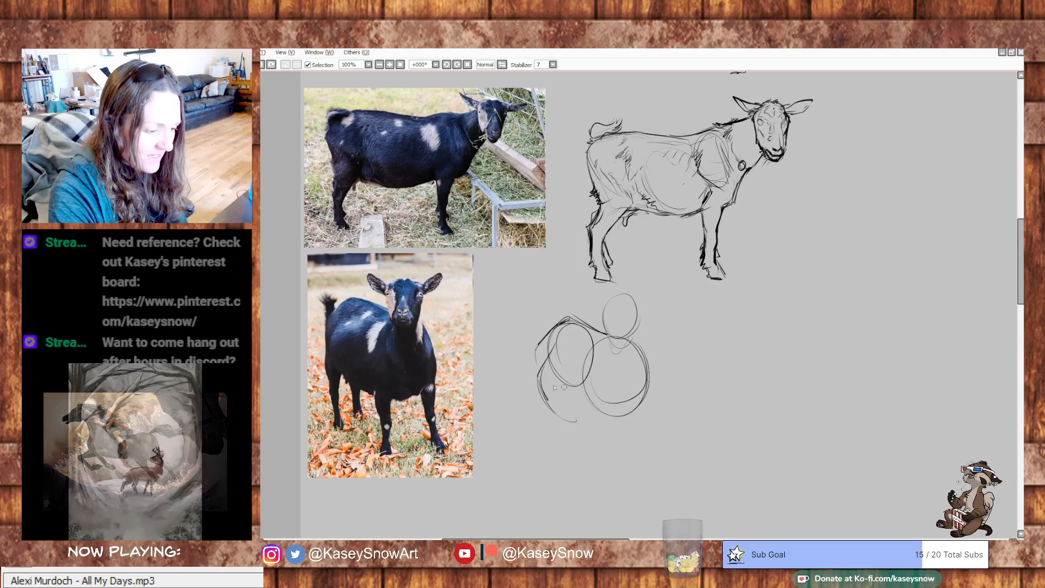
drag(618, 387, 619, 399)
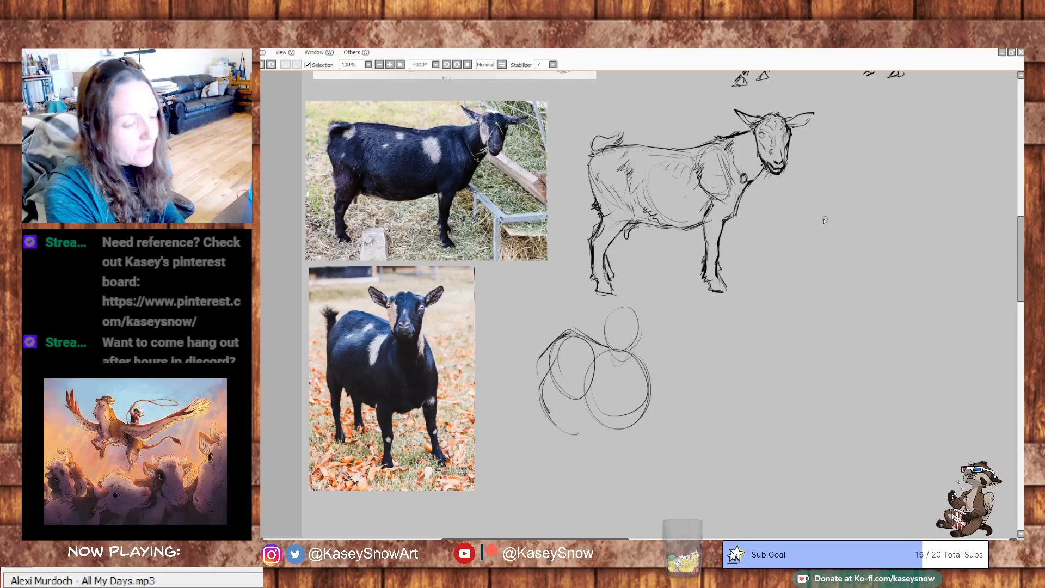
key(ctrl+z)
key(ctrl+z)
key(ctrl+z)
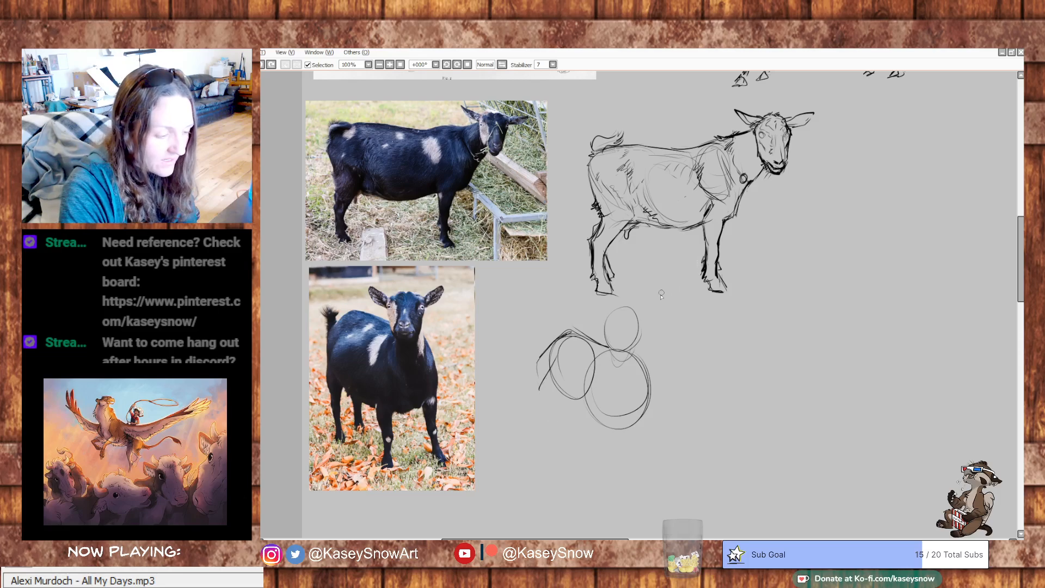
mouse_move(605, 348)
mouse_down()
mouse_move(642, 356)
mouse_move(657, 385)
mouse_move(645, 355)
mouse_move(658, 404)
mouse_move(654, 387)
mouse_move(658, 404)
mouse_move(622, 446)
mouse_move(591, 370)
mouse_move(602, 440)
mouse_move(550, 413)
mouse_move(537, 395)
mouse_up()
mouse_move(551, 354)
mouse_down()
mouse_move(540, 446)
mouse_move(544, 457)
mouse_move(552, 447)
mouse_move(554, 474)
mouse_up()
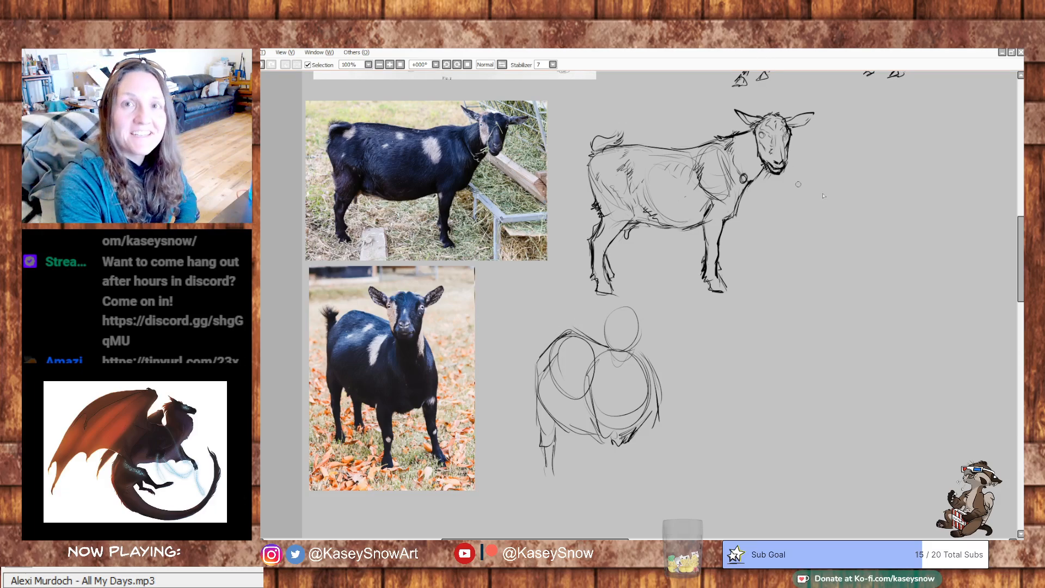
- Sketch a short, upright, bushy tail at the top of the second goat's rump
drag(724, 317, 712, 336)
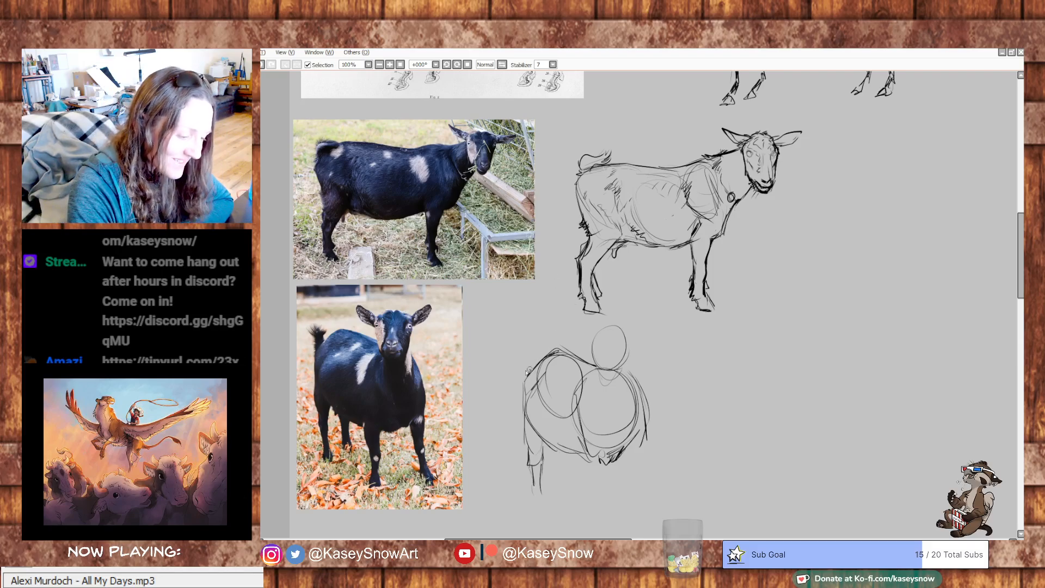
mouse_move(527, 364)
mouse_down()
mouse_move(524, 343)
mouse_move(533, 356)
mouse_up()
drag(539, 356, 534, 363)
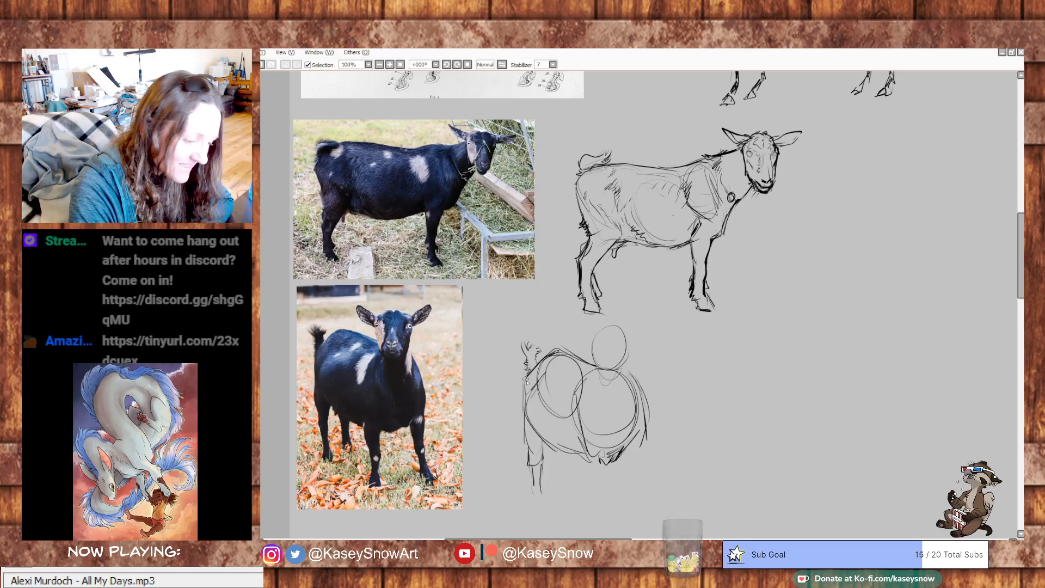
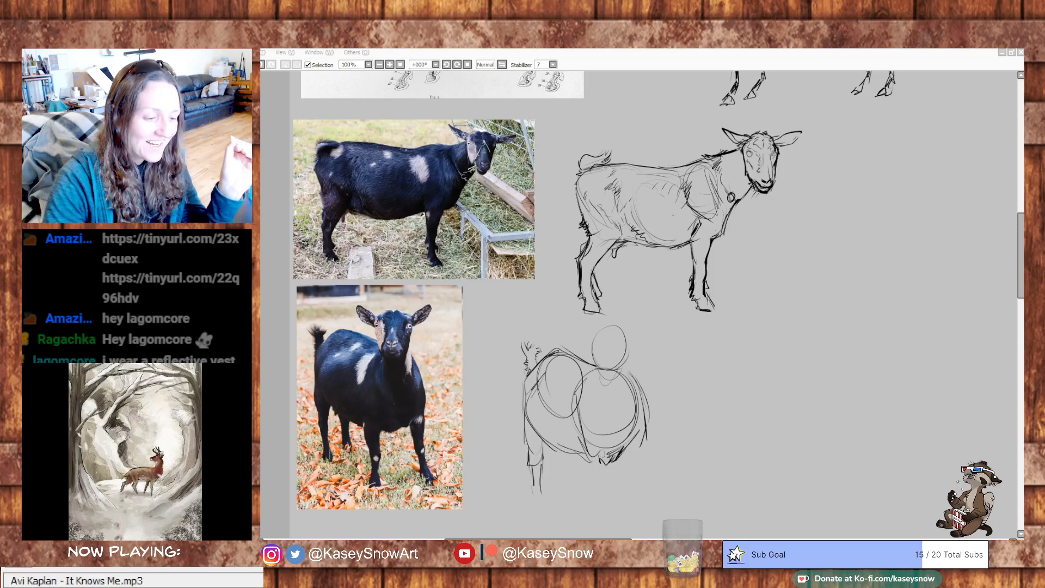
- Draw the second goat's neck, eyes, muzzle and outstretched ears on and around the head oval
mouse_move(601, 331)
mouse_down()
mouse_move(623, 330)
mouse_move(602, 331)
mouse_move(596, 366)
mouse_move(619, 373)
mouse_move(629, 355)
mouse_move(624, 370)
mouse_move(601, 373)
mouse_move(611, 384)
mouse_move(602, 370)
mouse_move(604, 399)
mouse_up()
drag(606, 392, 625, 416)
mouse_move(630, 358)
mouse_down()
mouse_move(624, 415)
mouse_move(628, 406)
mouse_up()
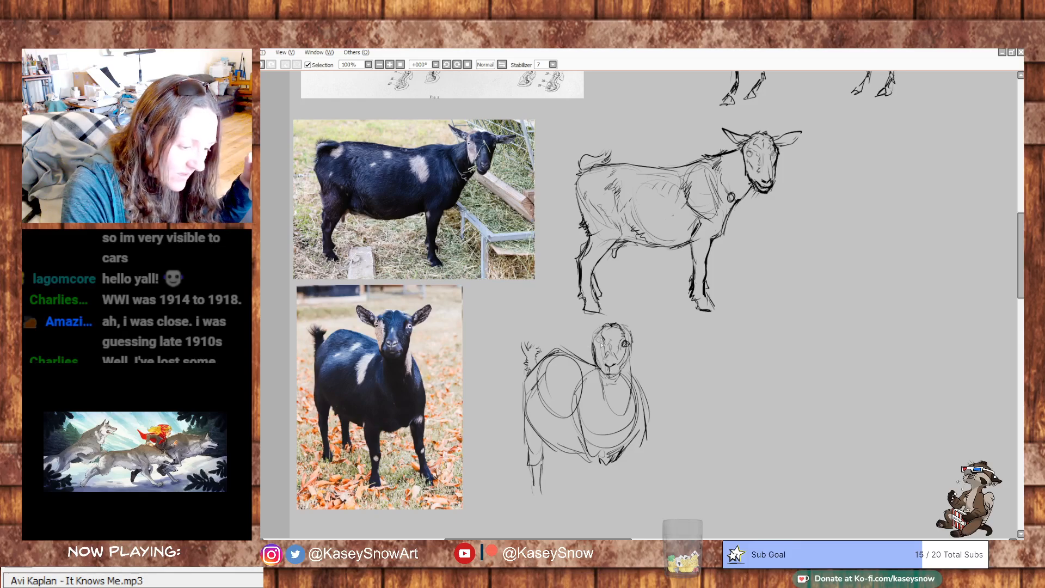
drag(596, 347, 598, 349)
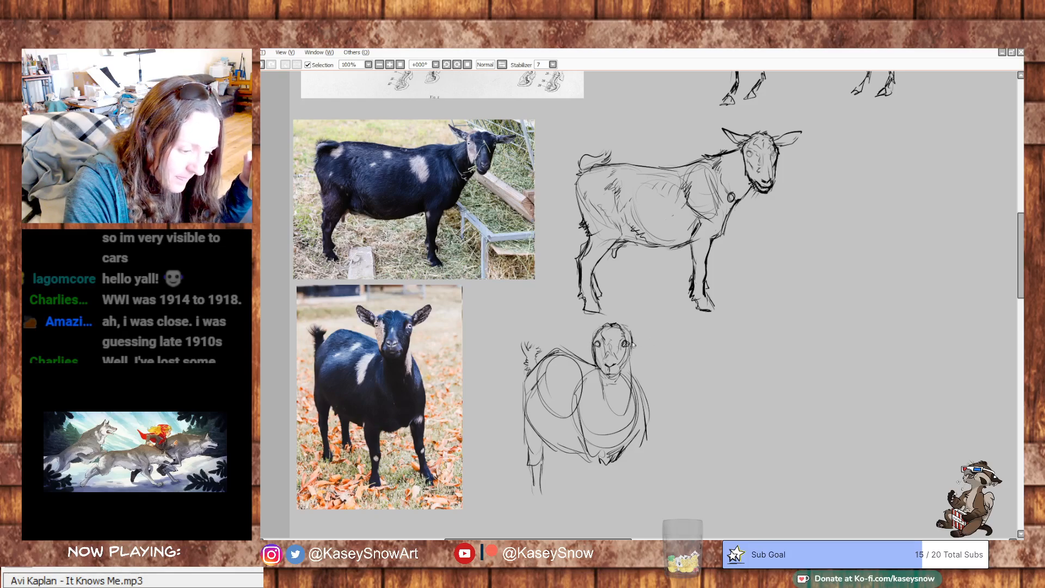
drag(631, 349, 605, 404)
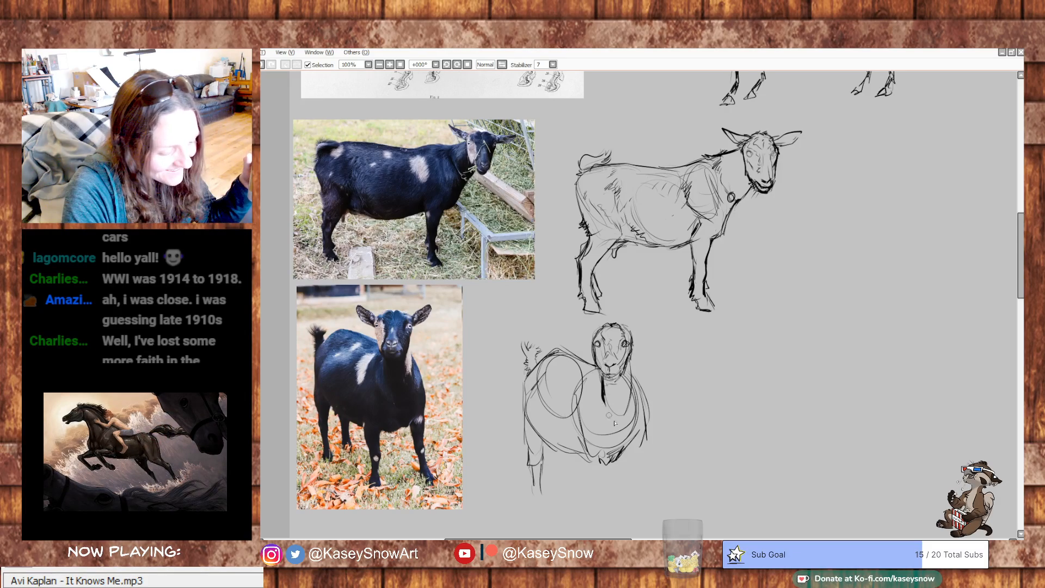
drag(632, 357, 631, 396)
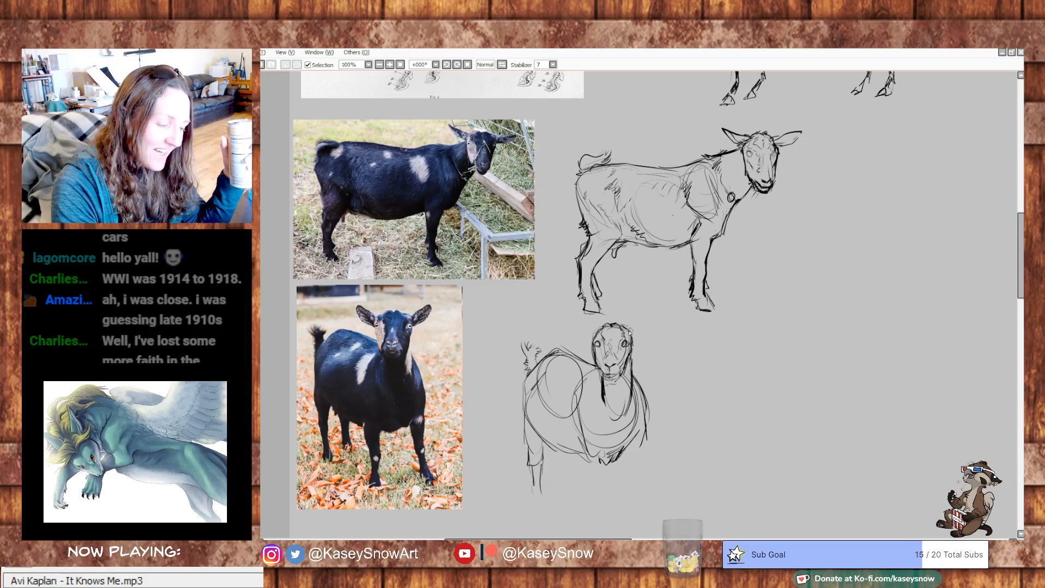
mouse_move(633, 334)
mouse_down()
mouse_move(661, 314)
mouse_move(644, 332)
mouse_up()
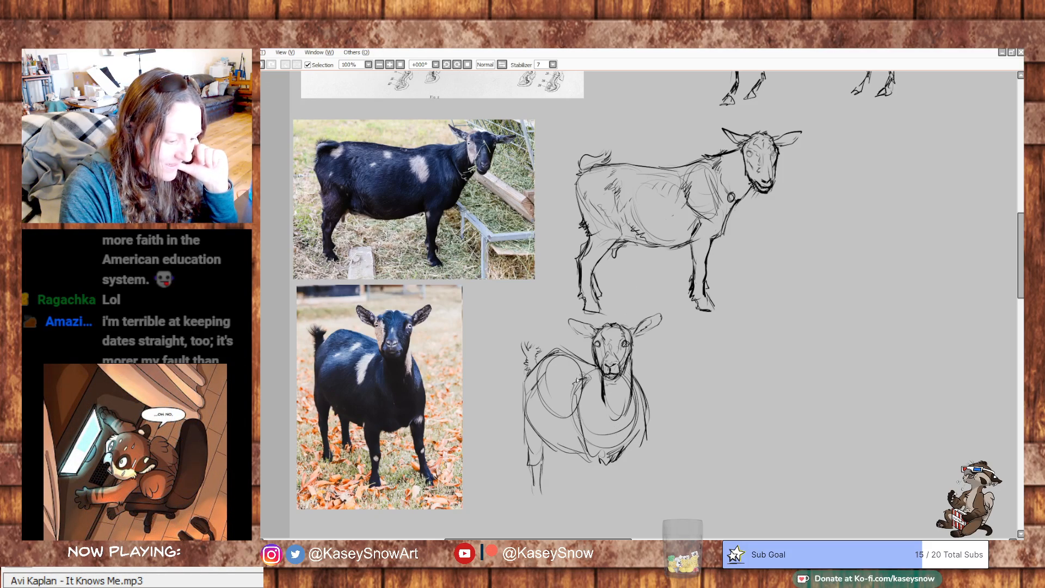
- Mark the light patch on the second goat's back and firm up its chest and shoulder outline
drag(567, 367, 575, 370)
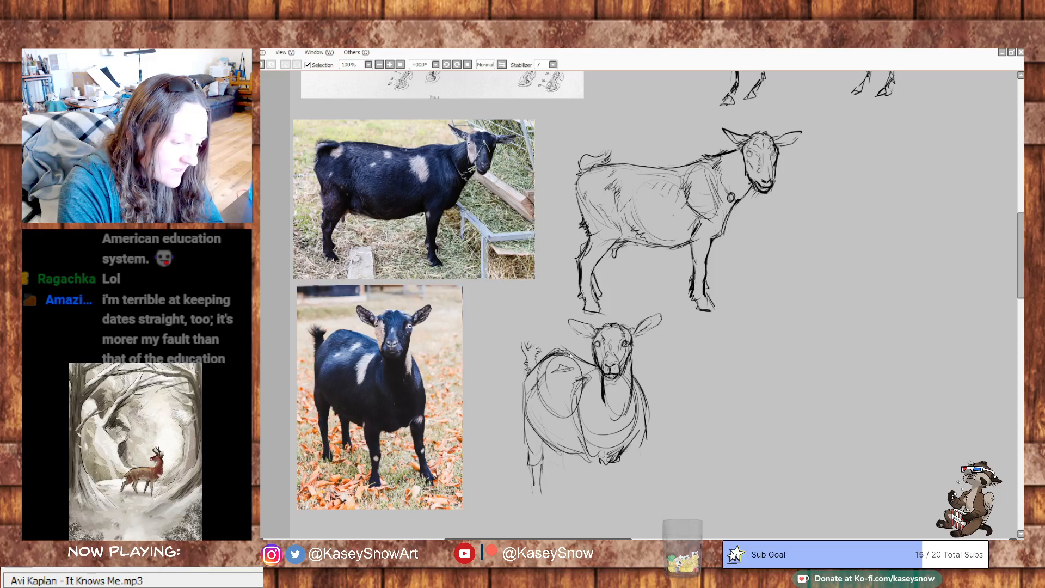
drag(644, 391, 648, 421)
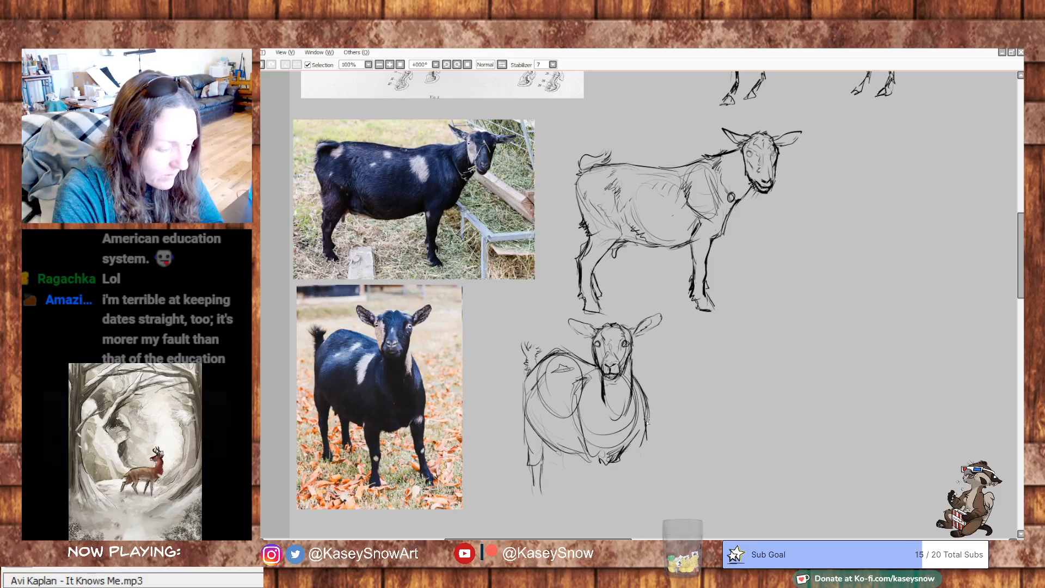
mouse_move(635, 382)
mouse_down()
mouse_move(646, 428)
mouse_move(635, 446)
mouse_up()
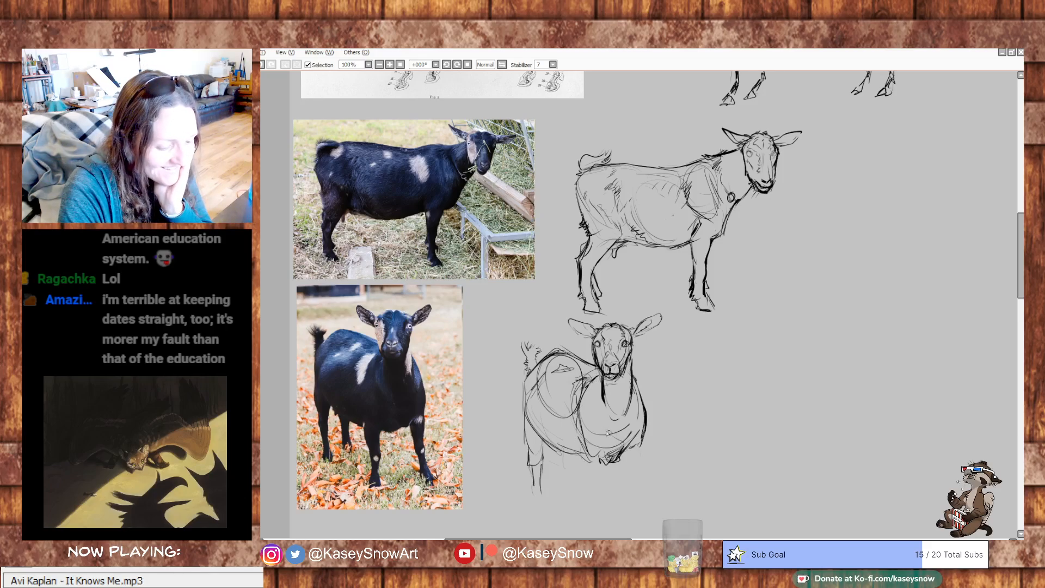
- Sketch the second goat's front legs and far hind leg below the belly, and finish both hind hooves
mouse_move(628, 456)
mouse_down()
mouse_move(642, 443)
mouse_move(630, 473)
mouse_move(640, 497)
mouse_up()
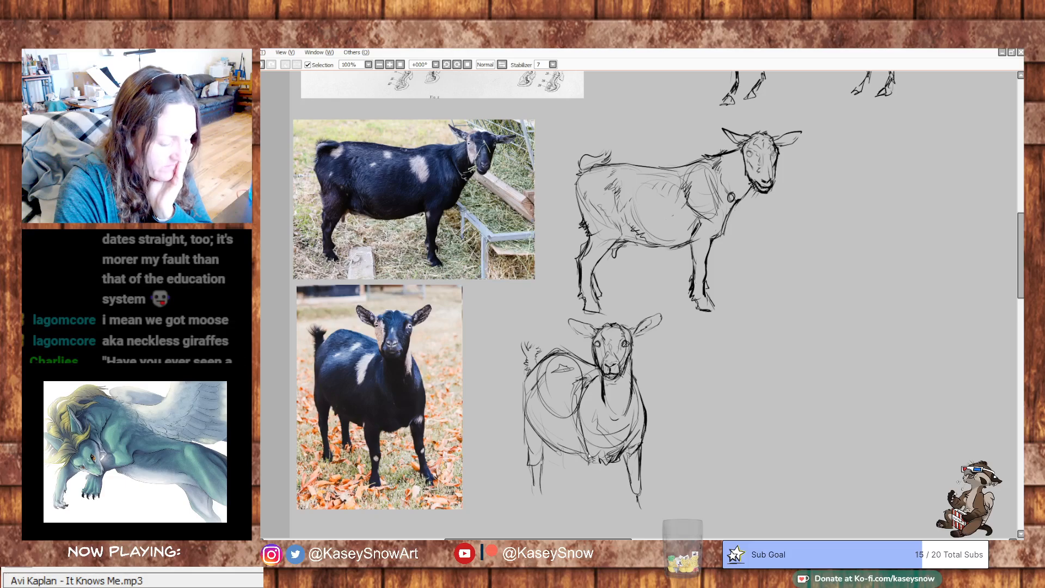
drag(591, 462, 599, 504)
mouse_move(599, 504)
mouse_down()
mouse_move(609, 489)
mouse_move(609, 501)
mouse_up()
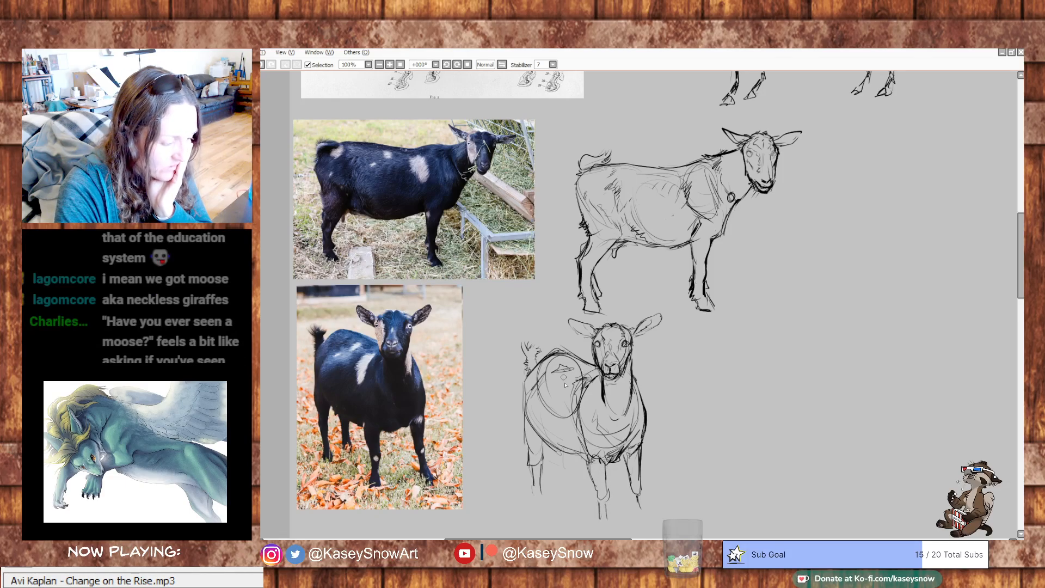
drag(563, 461, 576, 490)
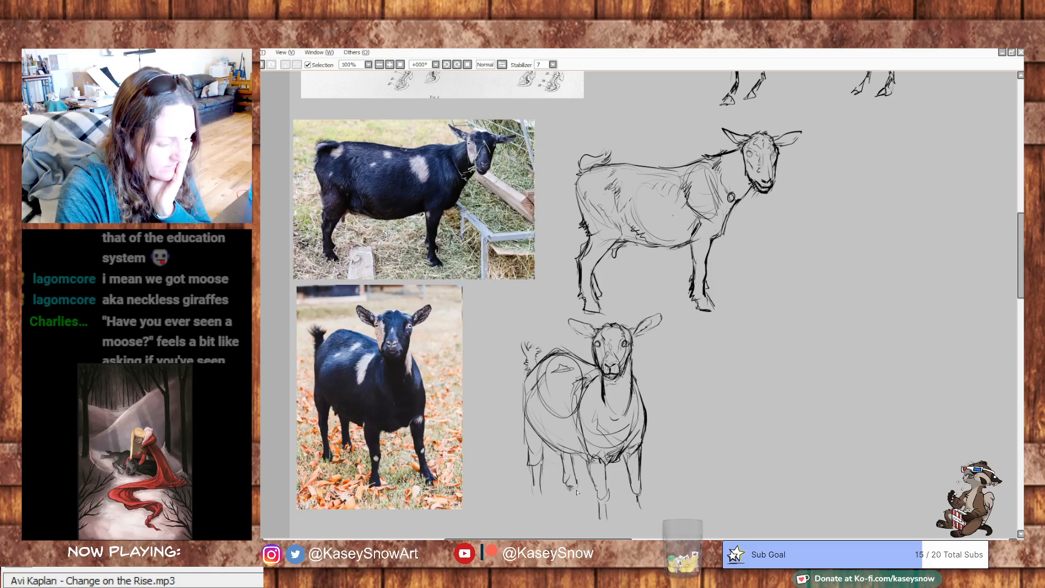
drag(785, 375, 778, 337)
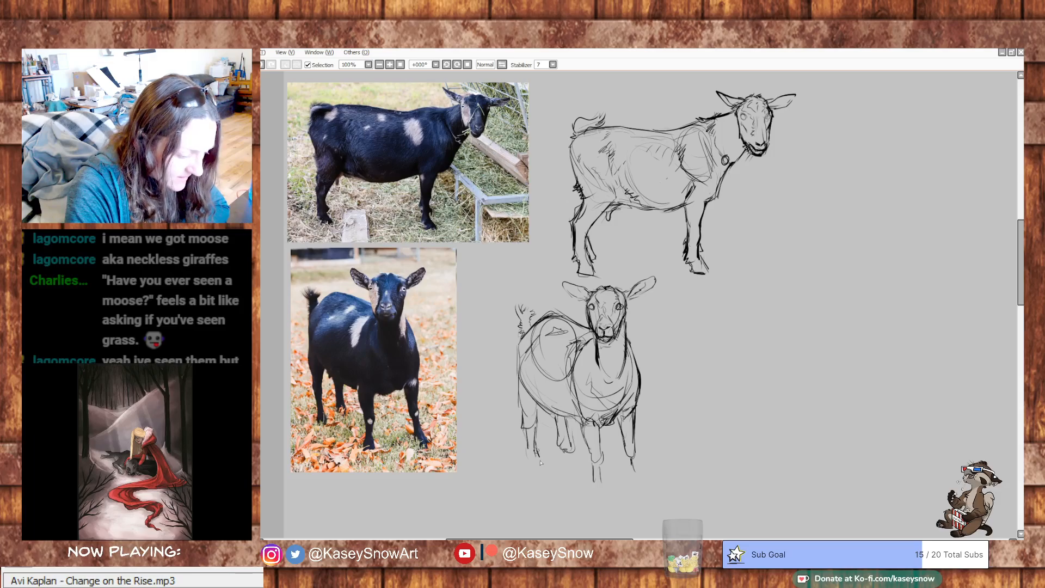
drag(527, 456, 537, 468)
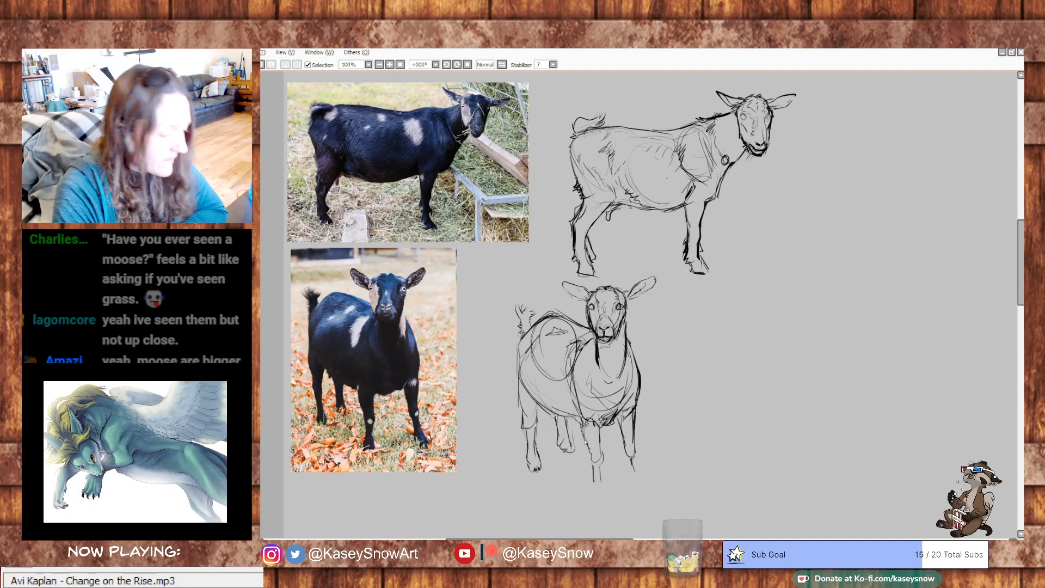
drag(567, 454, 581, 455)
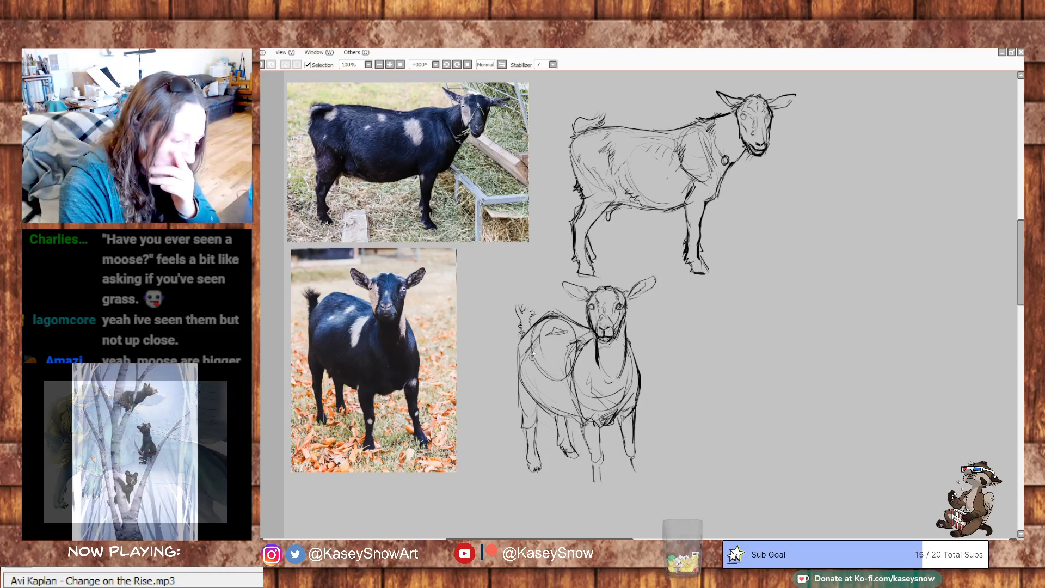
- Strengthen the outline of the second goat's rump, thigh and near hind leg with darker strokes
drag(529, 347, 523, 395)
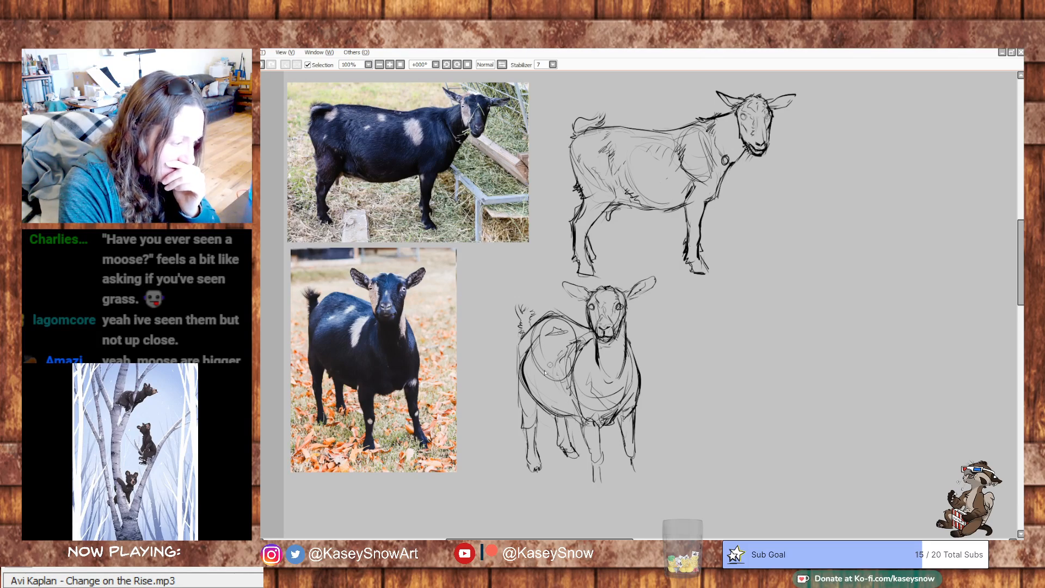
drag(521, 339, 522, 402)
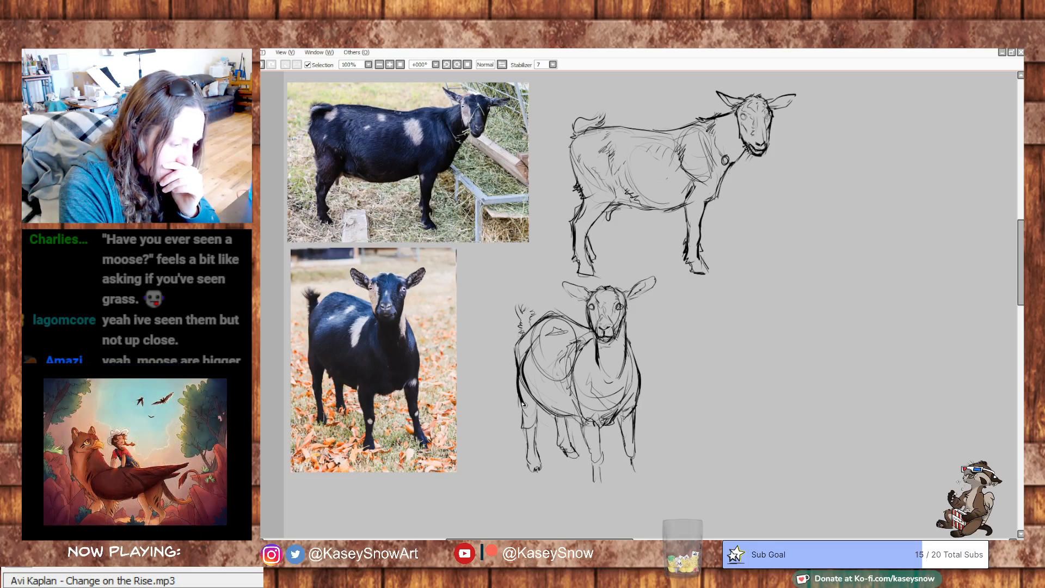
drag(523, 415, 528, 440)
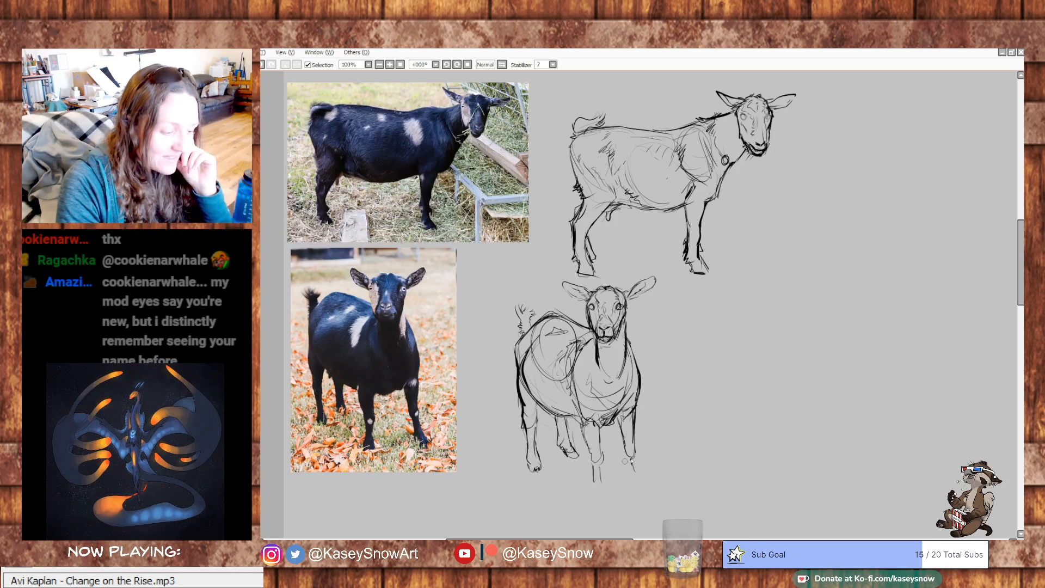
- Complete the second goat's lower front legs with pasterns and split hooves
mouse_move(630, 456)
mouse_down()
mouse_move(644, 476)
mouse_move(634, 483)
mouse_move(643, 479)
mouse_up()
drag(643, 475, 643, 492)
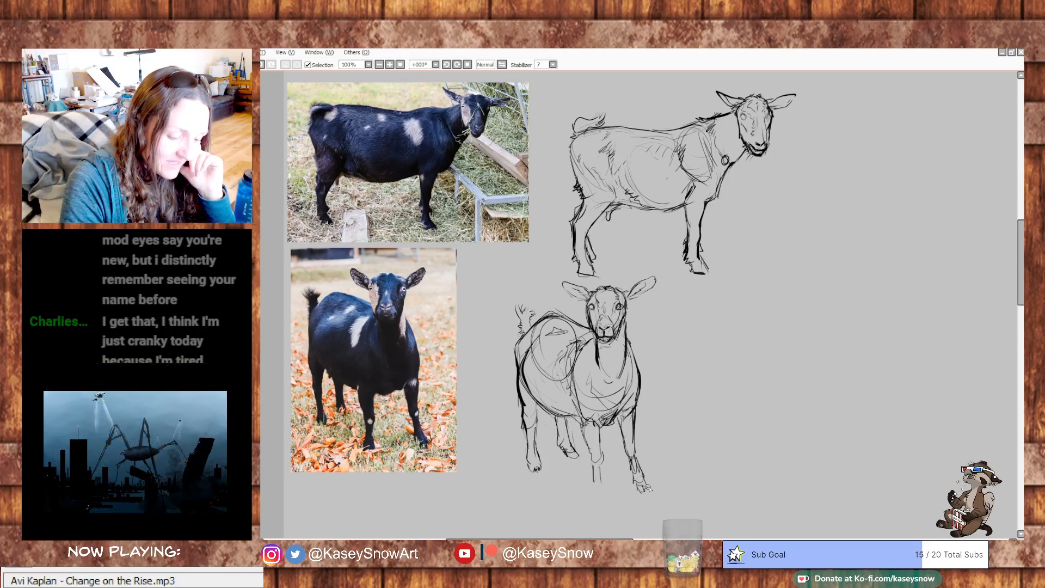
mouse_move(603, 462)
mouse_down()
mouse_move(605, 487)
mouse_move(592, 493)
mouse_move(604, 496)
mouse_up()
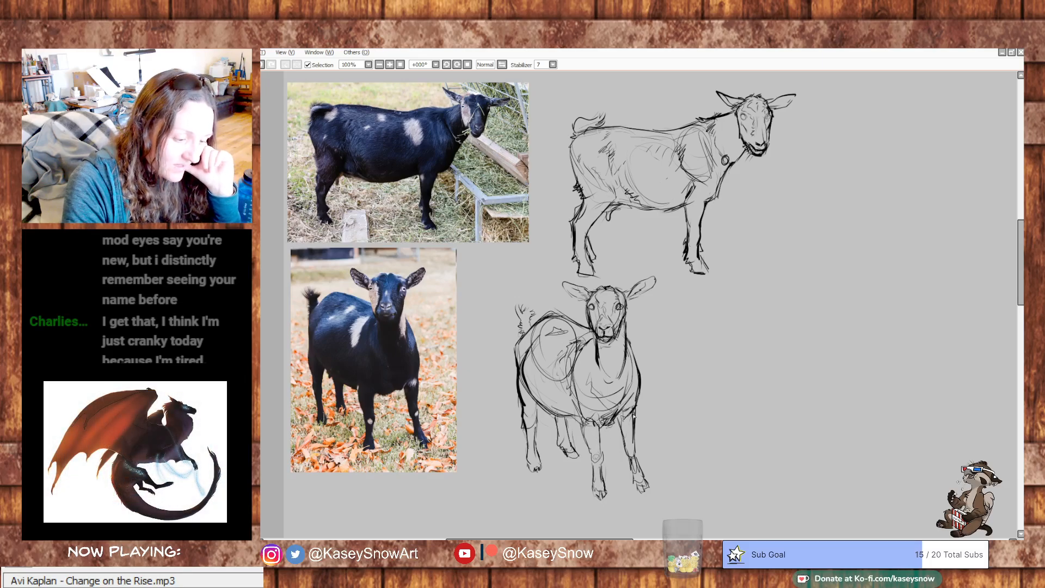
- Clear the second goat's rump construction circle and add rough fur texture along its side behind the shoulder
scroll(863, 292, up, 3)
scroll(917, 281, down, 2)
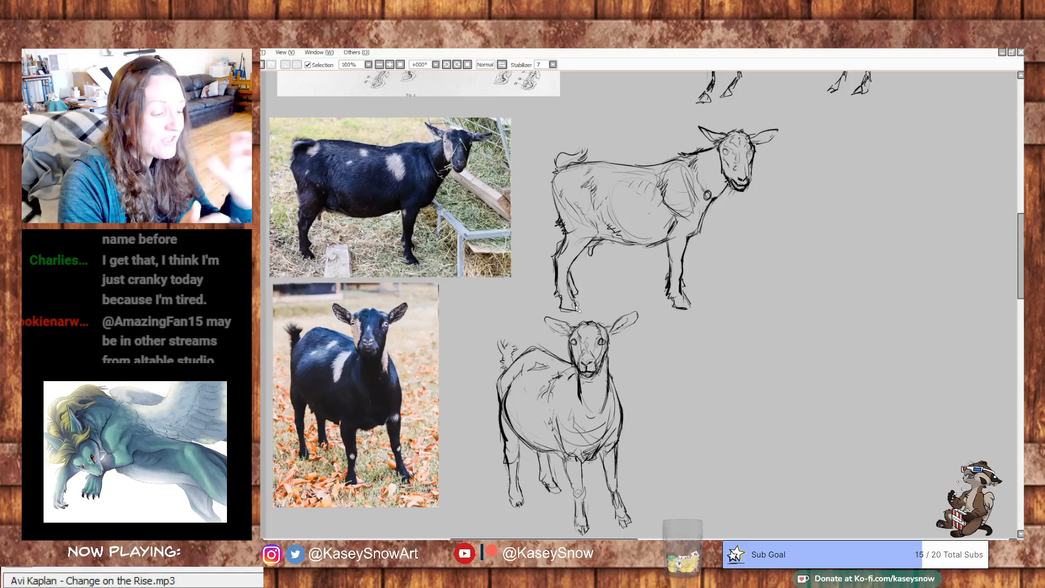
mouse_move(568, 382)
mouse_down()
mouse_move(557, 440)
mouse_move(553, 411)
mouse_up()
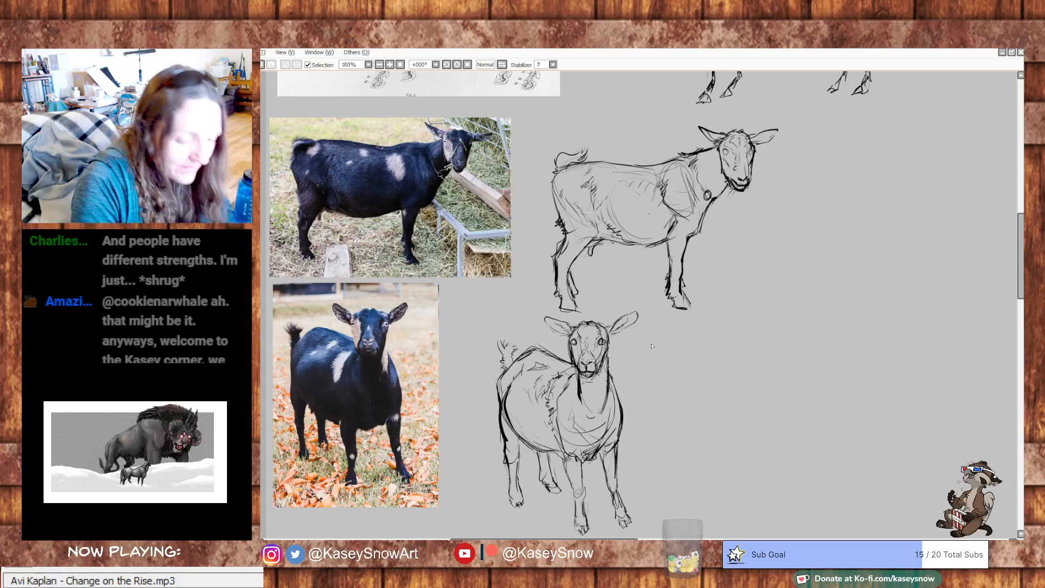
- Paste a copy of the side-view black goat photo into the empty area beside the second goat sketch
drag(893, 420, 822, 194)
drag(847, 240, 893, 321)
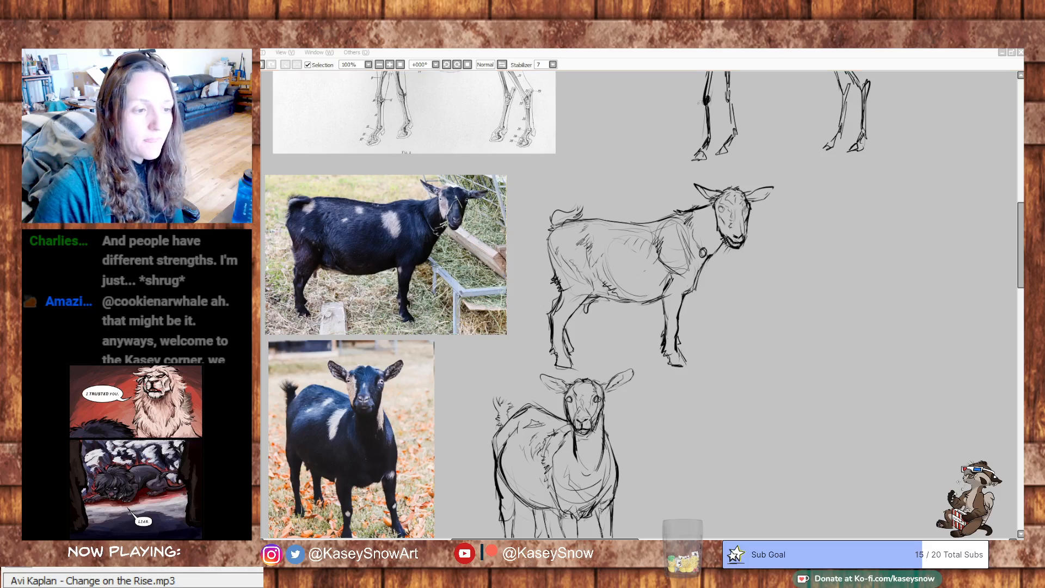
drag(852, 389, 663, 324)
drag(697, 389, 696, 363)
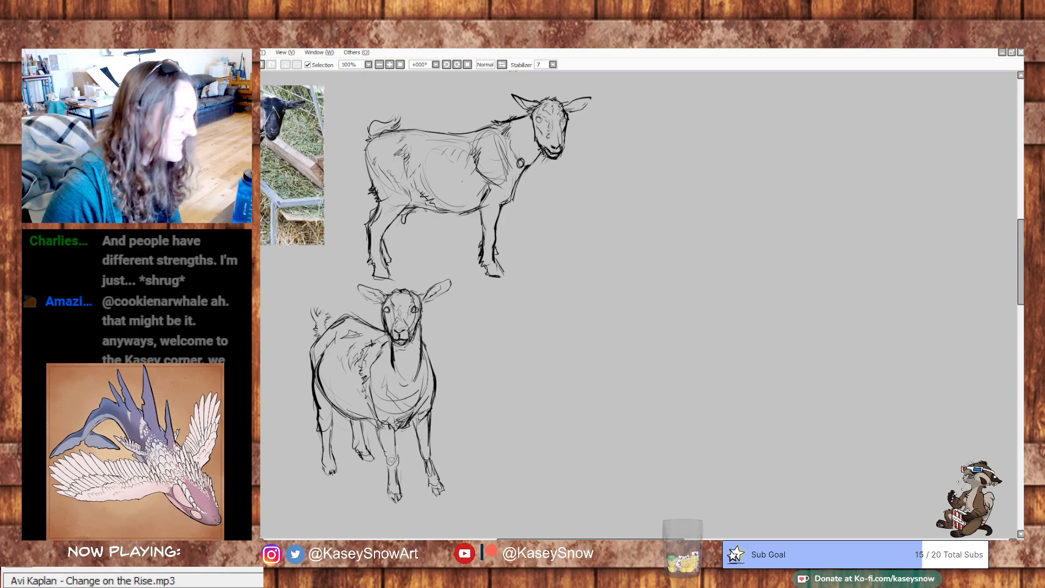
key(ctrl+v)
drag(392, 125, 721, 452)
drag(679, 224, 626, 174)
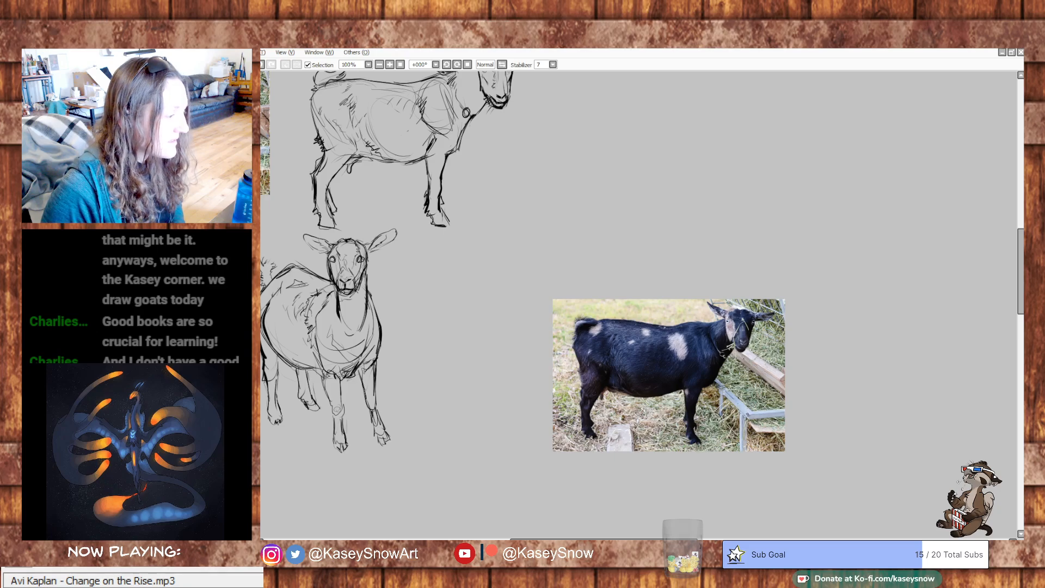
- Try to select and reposition the pasted black goat photo, and undo the changes
drag(537, 280, 806, 488)
drag(751, 431, 871, 316)
drag(532, 265, 393, 435)
drag(717, 408, 750, 215)
drag(467, 354, 859, 129)
drag(619, 350, 587, 271)
key(ctrl+z)
key(ctrl+z)
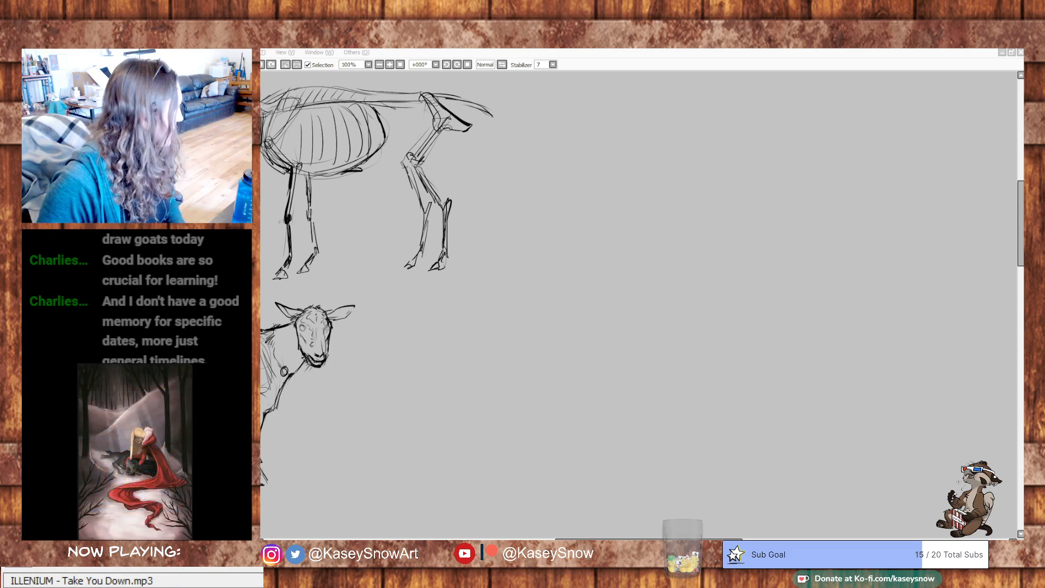
- Bring in the brown goat photo, clear the active selection and move the photo to the empty area beyond the sketches
click(880, 167)
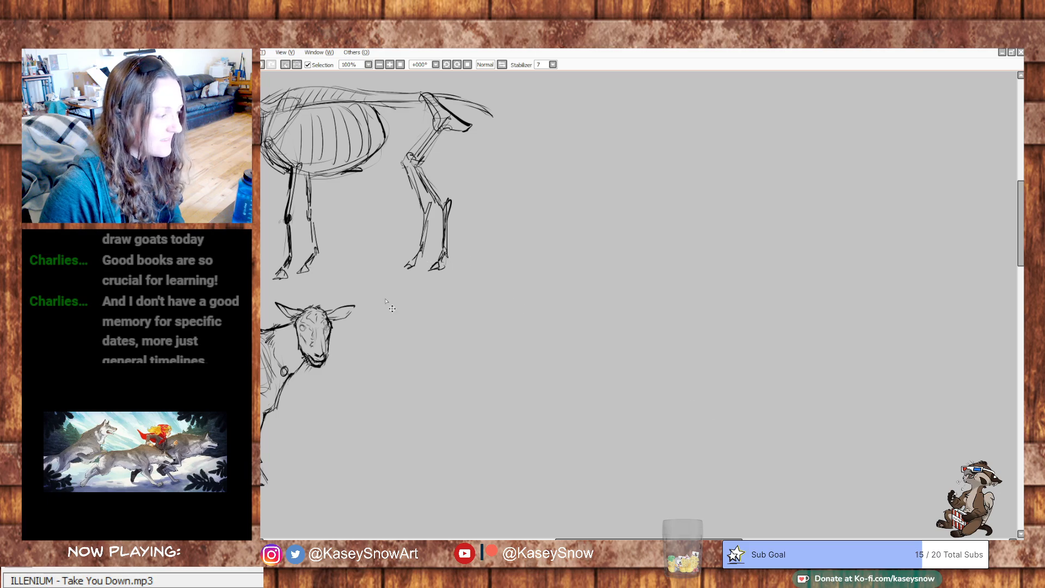
drag(431, 280, 875, 426)
drag(665, 399, 639, 245)
click(465, 408)
click(502, 399)
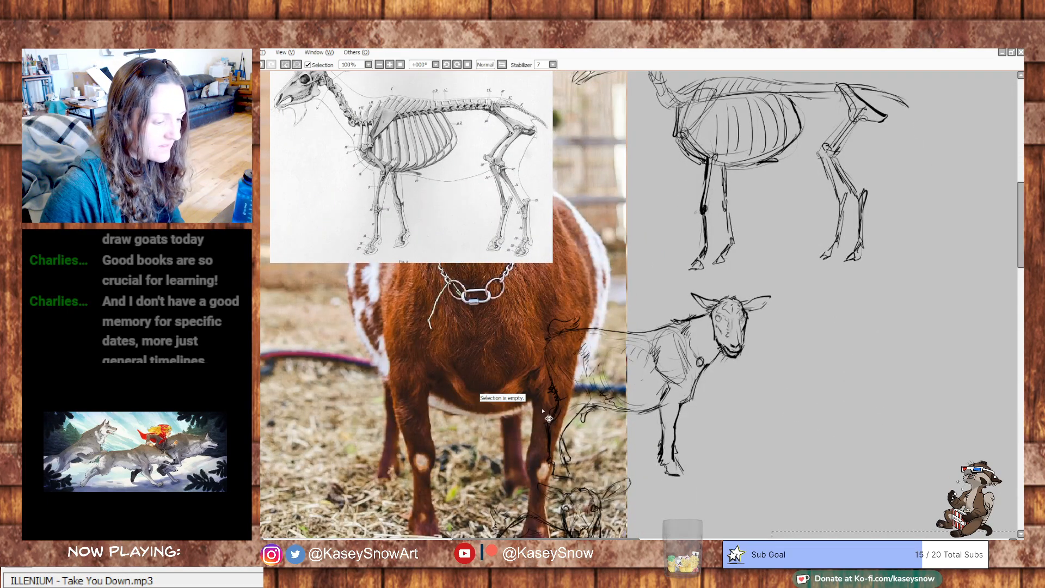
click(451, 377)
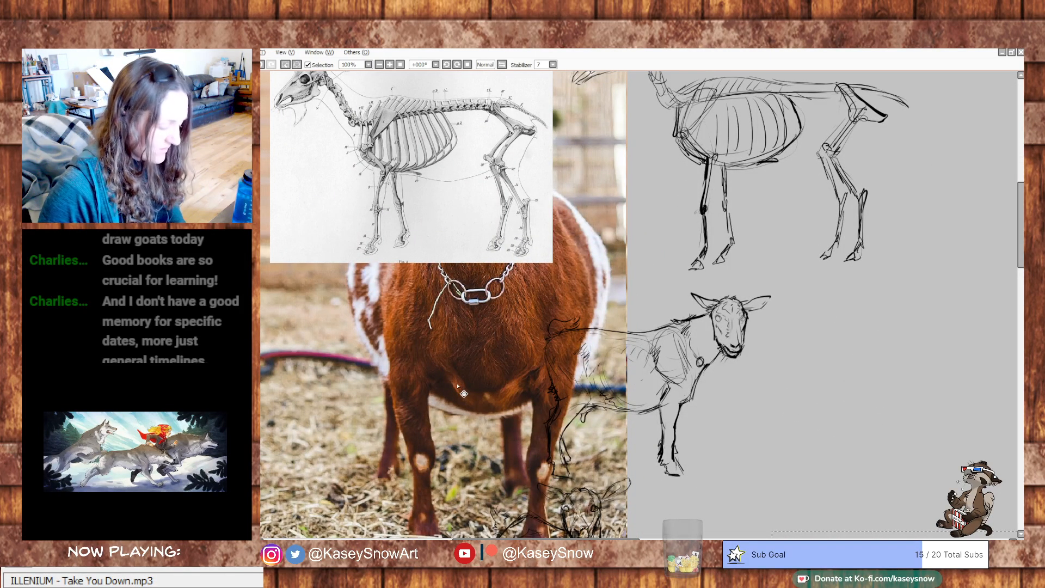
key(ctrl+d)
mouse_move(484, 396)
mouse_down()
mouse_move(759, 457)
mouse_move(441, 379)
mouse_up()
drag(305, 316, 779, 379)
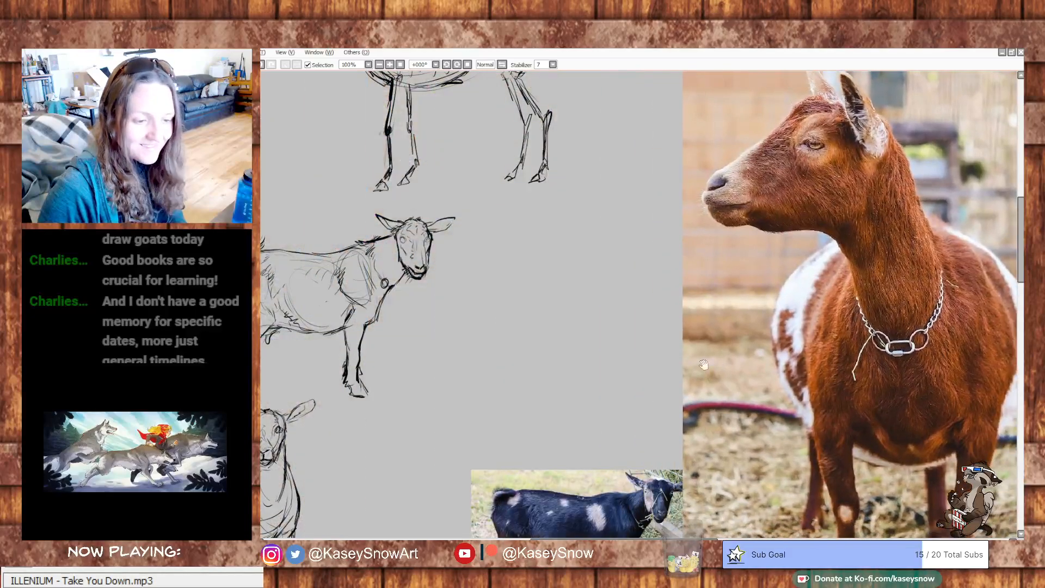
drag(712, 364, 412, 462)
drag(569, 407, 620, 324)
- Scale the brown goat photo down to less than half its size and place it diagonally above the pasted black goat photo
key(ctrl+t)
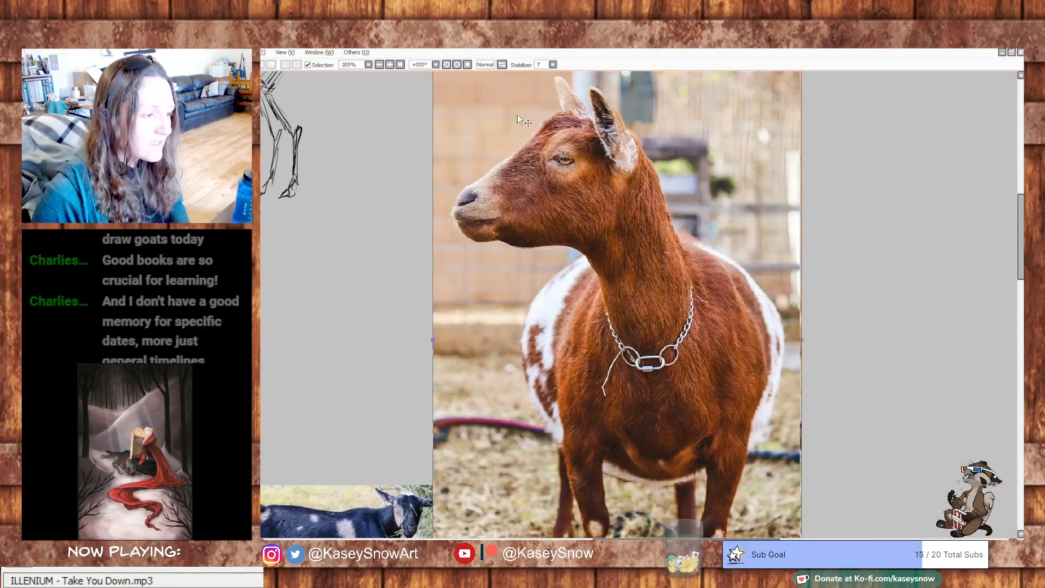
drag(569, 149, 587, 216)
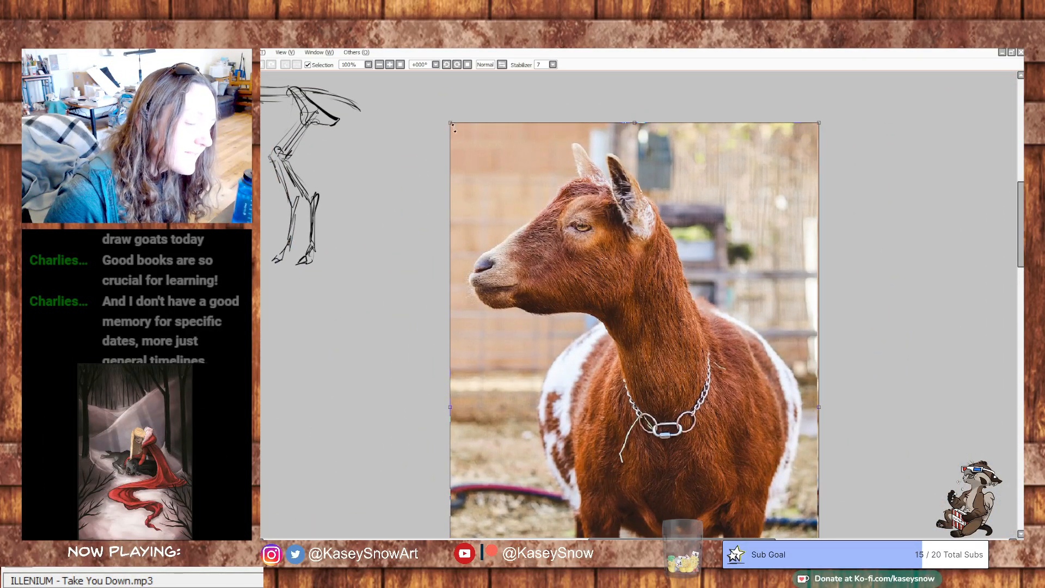
drag(450, 122, 620, 480)
drag(743, 500, 564, 172)
drag(672, 396, 831, 332)
drag(753, 199, 739, 386)
drag(845, 476, 996, 226)
drag(825, 222, 816, 259)
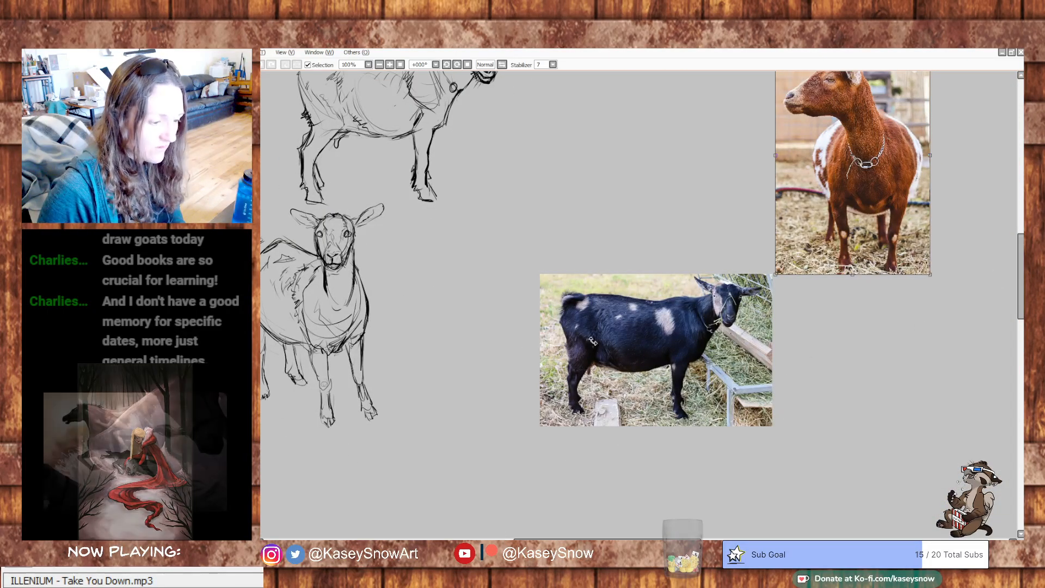
drag(844, 253, 857, 253)
key(Return)
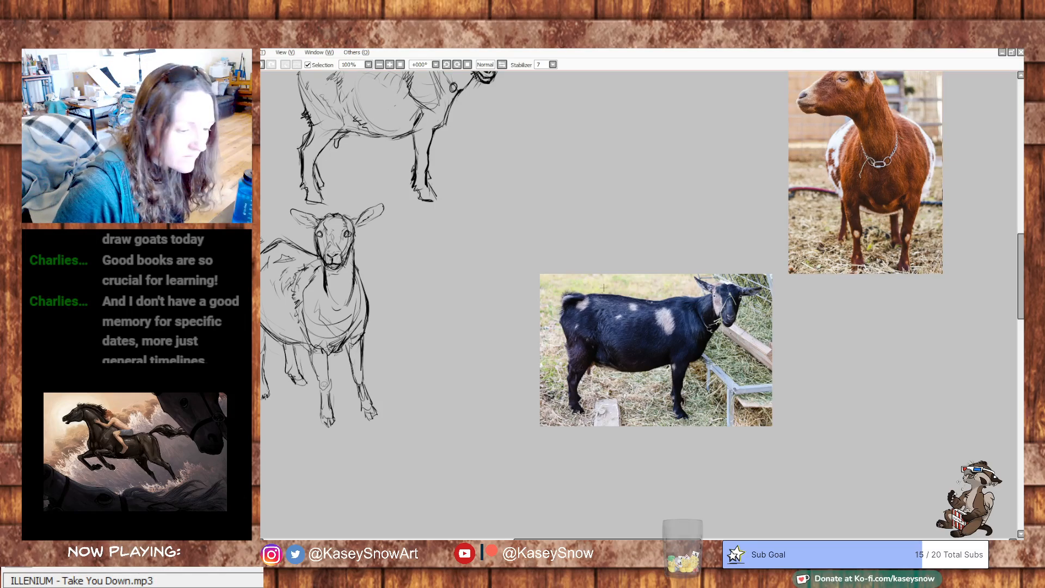
- Cut the pasted black goat photo from the canvas and clear the selection
drag(469, 245, 835, 378)
key(ctrl+x)
key(ctrl+d)
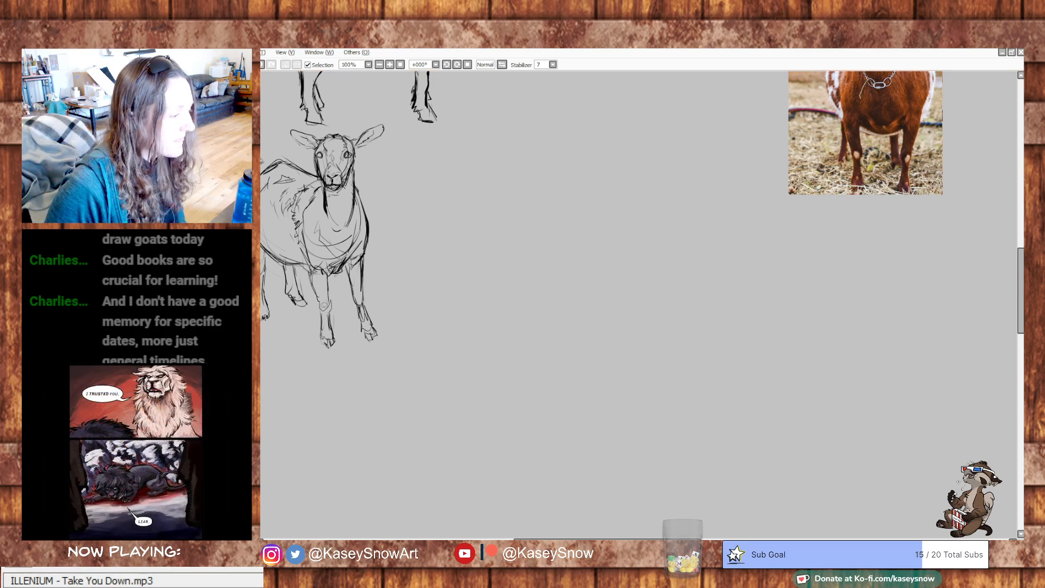
- Move the brown goat photo lower and closer to the second goat sketch, leaving drawing space around it
drag(863, 160, 798, 311)
drag(937, 243, 877, 492)
drag(804, 427, 856, 265)
mouse_move(817, 300)
mouse_down()
mouse_move(531, 245)
mouse_move(660, 294)
mouse_up()
drag(869, 286, 802, 356)
mouse_move(664, 322)
mouse_down()
mouse_move(995, 215)
mouse_move(970, 296)
mouse_move(828, 366)
mouse_move(743, 332)
mouse_move(767, 344)
mouse_up()
drag(910, 230, 712, 164)
mouse_move(530, 288)
mouse_down()
mouse_move(507, 299)
mouse_move(549, 308)
mouse_move(719, 305)
mouse_move(733, 293)
mouse_move(671, 291)
mouse_move(681, 291)
mouse_up()
mouse_move(686, 136)
mouse_down()
mouse_move(931, 215)
mouse_move(854, 389)
mouse_move(741, 449)
mouse_move(727, 144)
mouse_up()
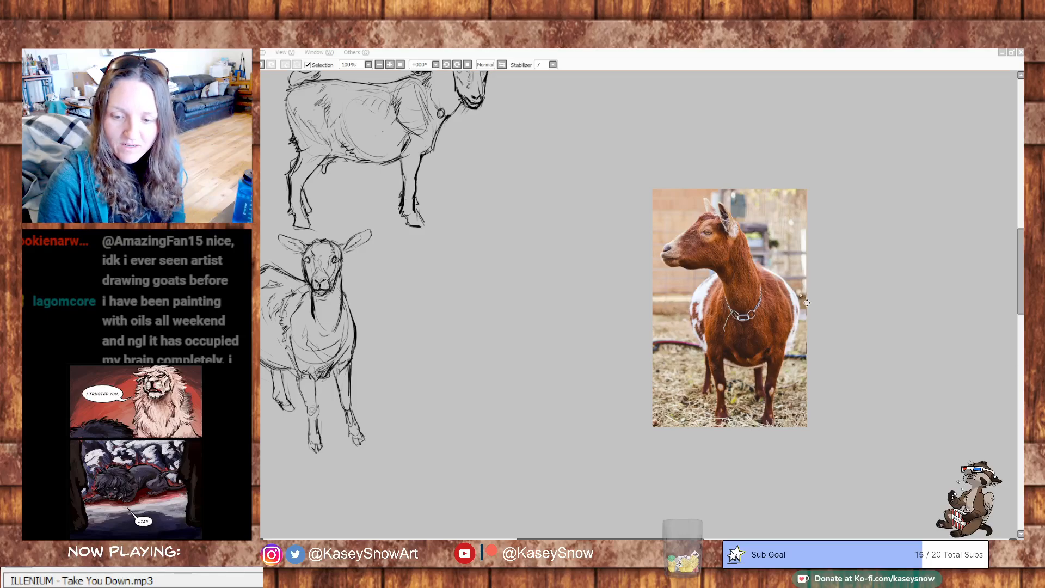
drag(690, 217, 835, 220)
drag(704, 255, 812, 269)
drag(703, 201, 800, 321)
drag(770, 226, 529, 213)
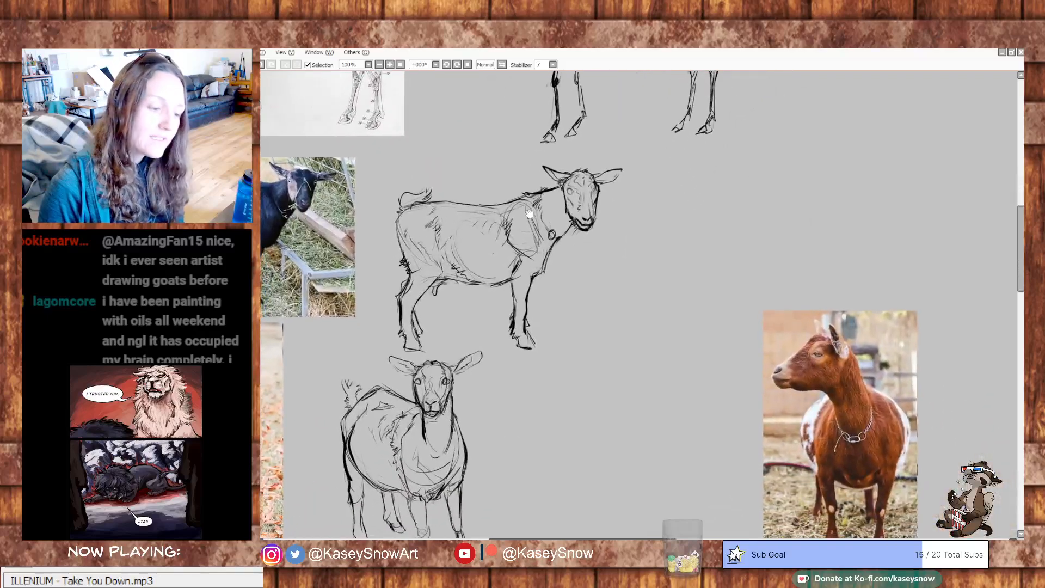
- Sketch a circle with a muzzle line for the head and a tapering neck wedge, between the second goat sketch and the brown goat photo
drag(584, 363, 702, 325)
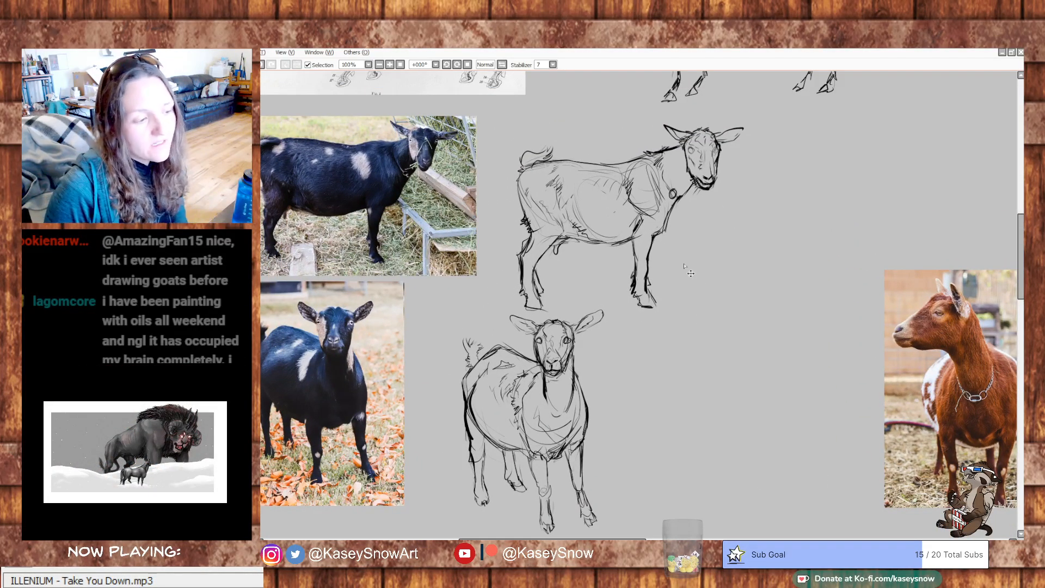
mouse_move(518, 111)
mouse_down()
mouse_move(632, 391)
mouse_move(635, 348)
mouse_move(504, 144)
mouse_up()
mouse_move(645, 344)
mouse_down()
mouse_move(521, 233)
mouse_move(466, 234)
mouse_up()
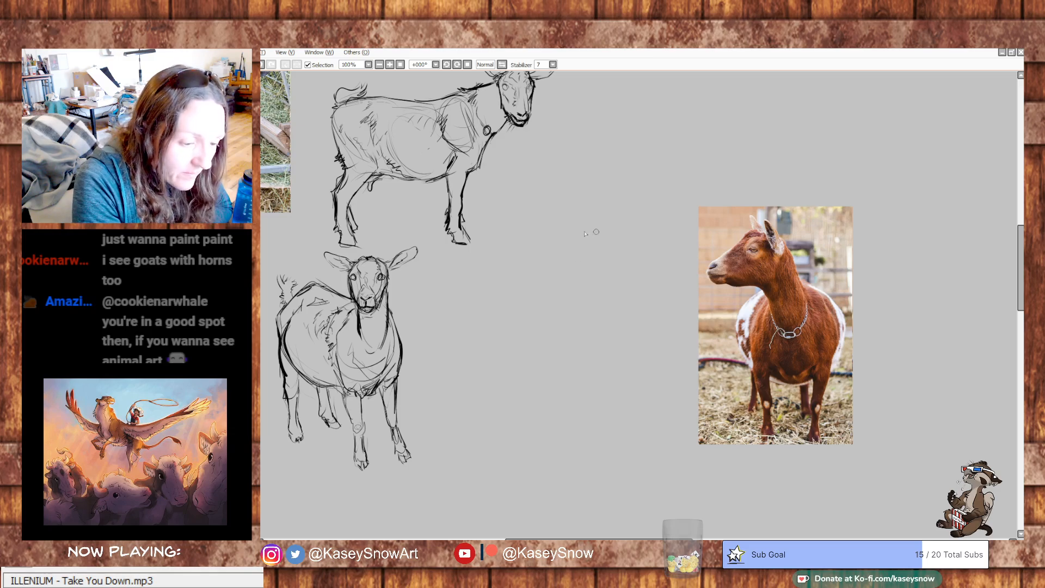
mouse_move(561, 236)
mouse_down()
mouse_move(597, 255)
mouse_move(566, 232)
mouse_move(546, 254)
mouse_up()
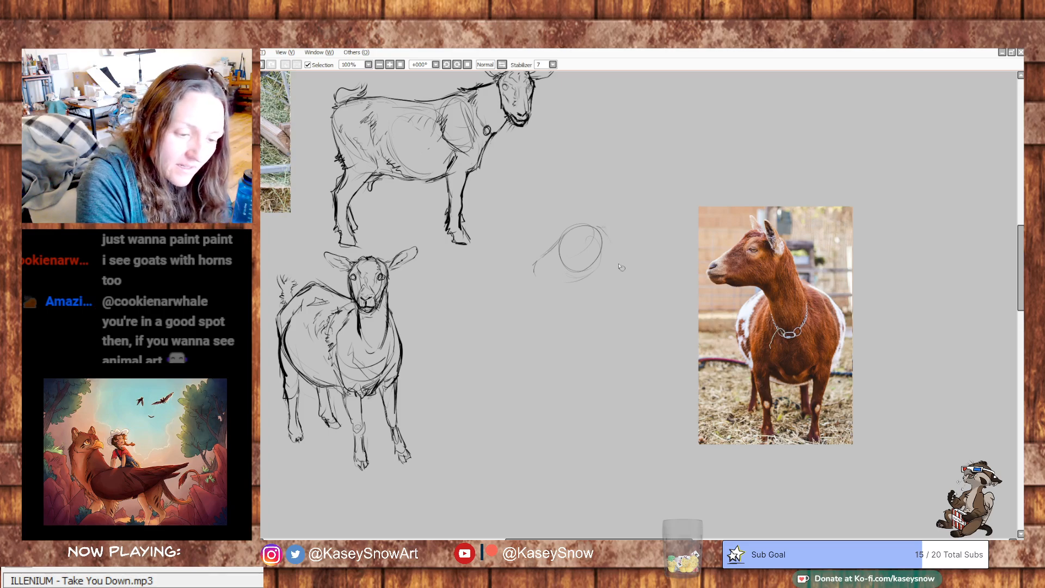
mouse_move(580, 276)
mouse_down()
mouse_move(614, 314)
mouse_move(622, 267)
mouse_up()
drag(623, 280, 607, 327)
- Draw sloping shoulder lines from the neck and close them into one large rounded body shape
drag(587, 289, 565, 304)
mouse_move(624, 274)
mouse_down()
mouse_move(657, 340)
mouse_move(648, 366)
mouse_up()
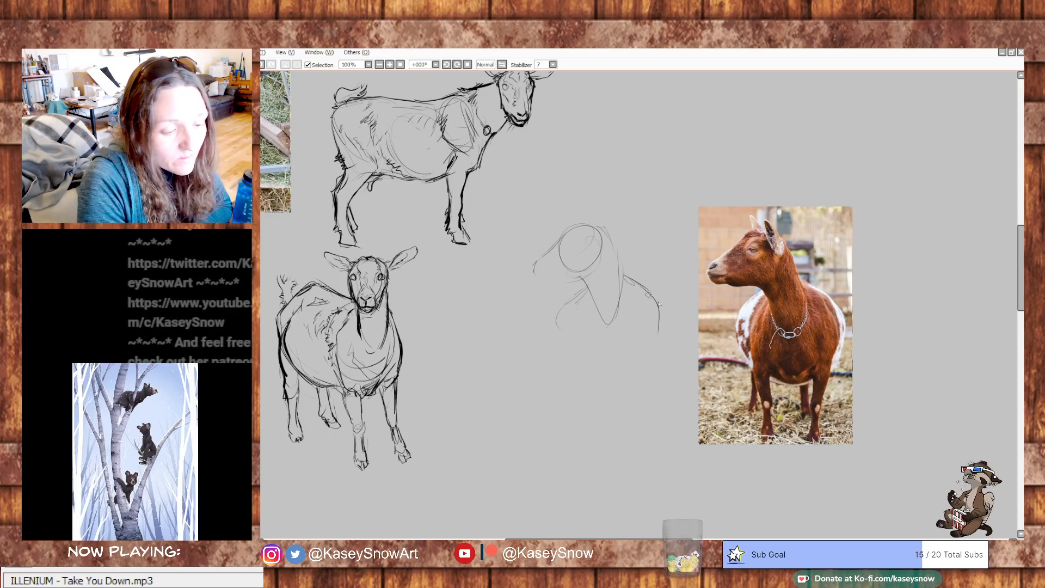
mouse_move(574, 295)
mouse_down()
mouse_move(552, 335)
mouse_move(593, 381)
mouse_up()
mouse_move(659, 346)
mouse_down()
mouse_move(648, 365)
mouse_move(594, 387)
mouse_move(621, 397)
mouse_move(612, 392)
mouse_move(635, 384)
mouse_up()
drag(570, 360, 620, 391)
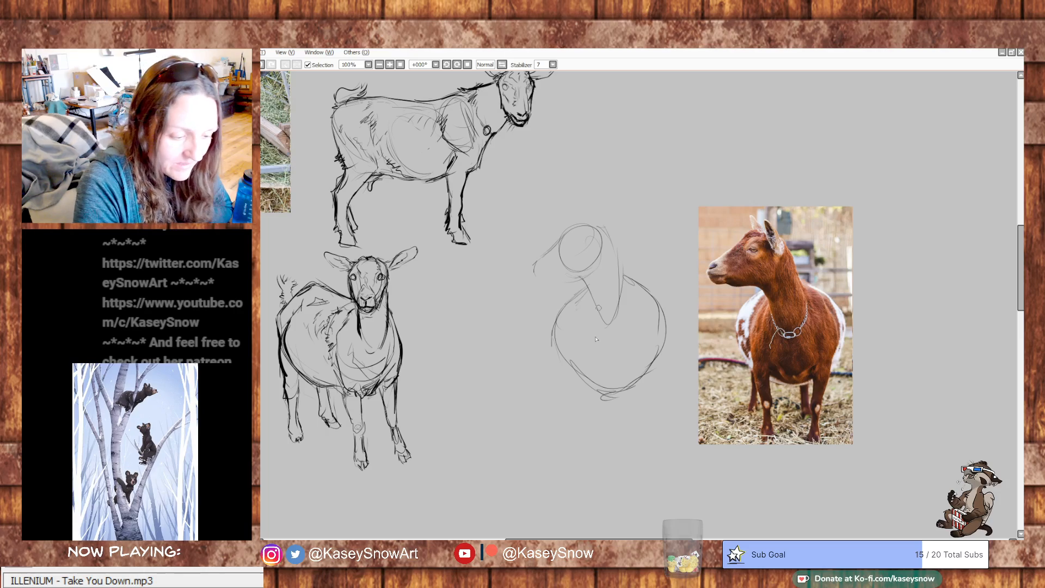
- Outline the head in profile with jaw, nose, mouth and forehead, and continue the line along the back of the neck
mouse_move(602, 239)
mouse_down()
mouse_move(594, 274)
mouse_move(555, 284)
mouse_up()
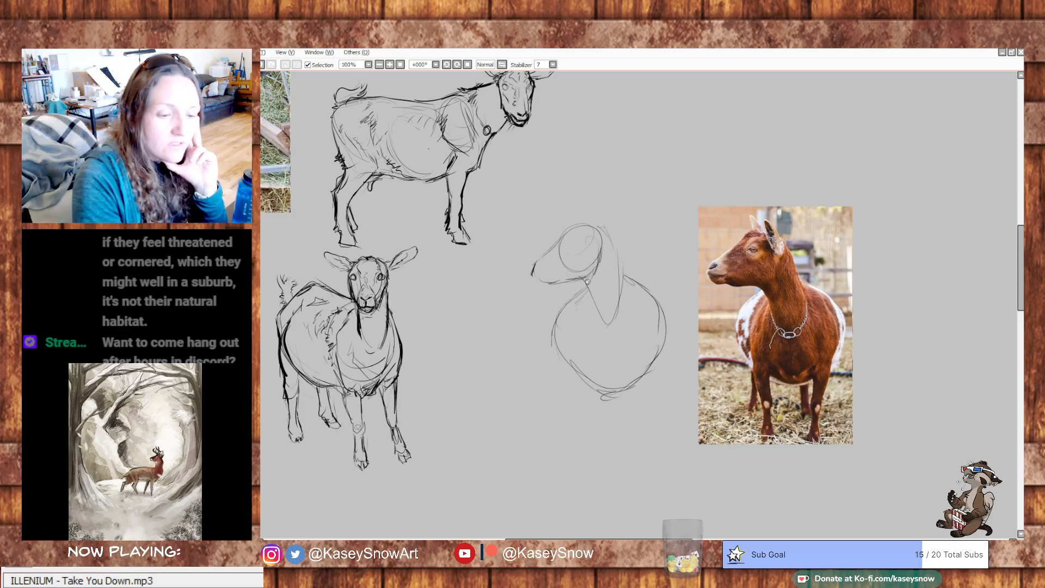
drag(535, 266, 541, 269)
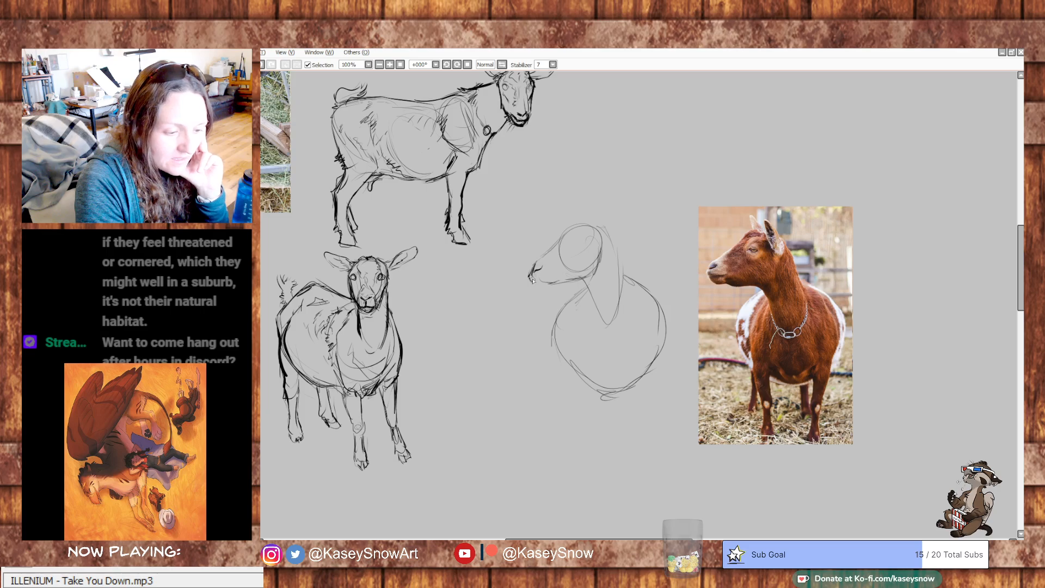
mouse_move(535, 279)
mouse_down()
mouse_move(543, 288)
mouse_move(593, 277)
mouse_move(602, 255)
mouse_up()
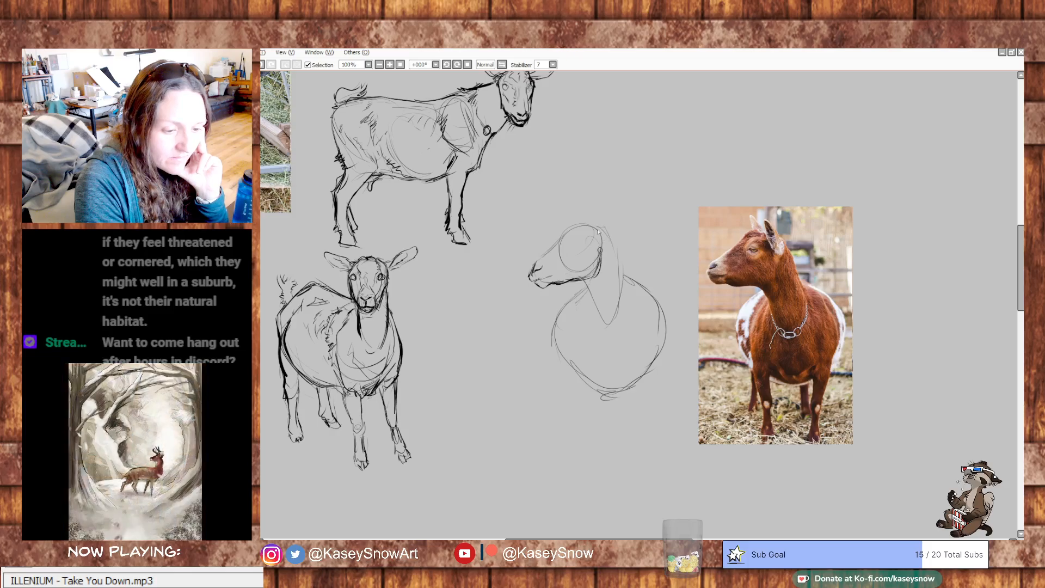
mouse_move(539, 258)
mouse_down()
mouse_move(533, 267)
mouse_move(574, 224)
mouse_up()
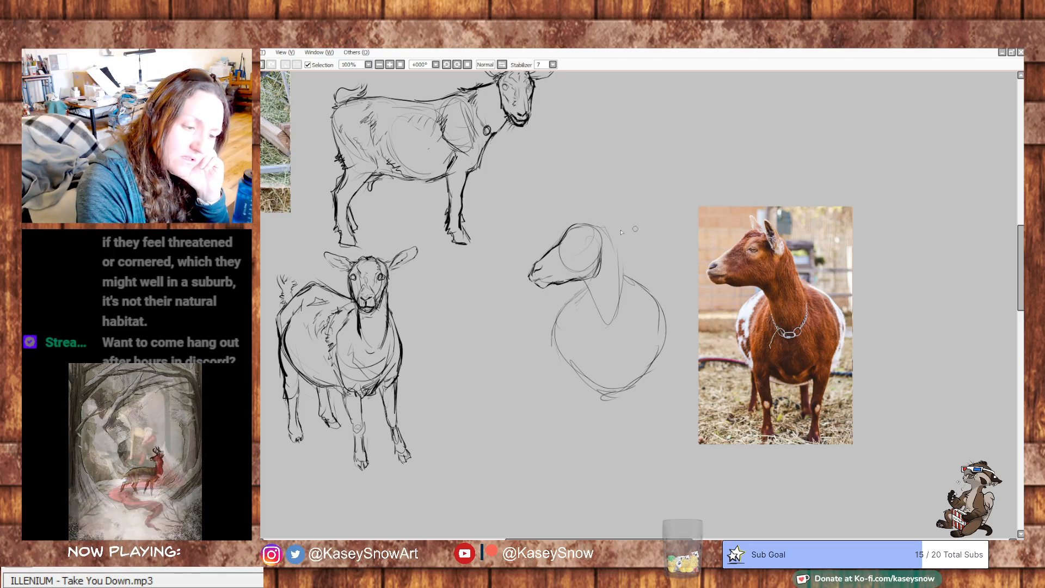
mouse_move(606, 229)
mouse_down()
mouse_move(677, 276)
mouse_move(627, 295)
mouse_up()
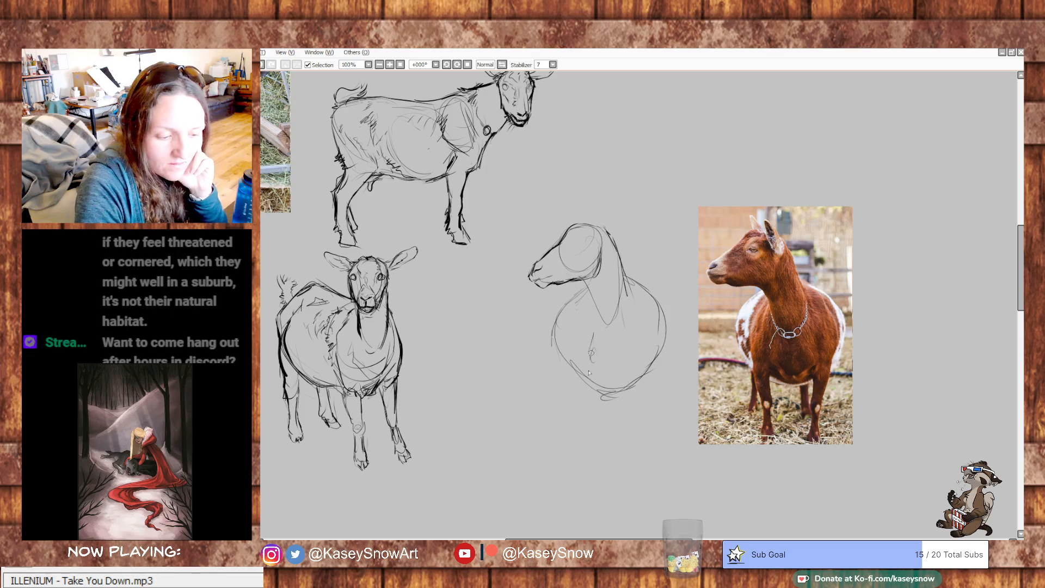
- Sketch the lower chest contours between the front leg positions inside the body shape, and undo the last stroke
drag(597, 374, 609, 383)
mouse_move(633, 345)
mouse_down()
mouse_move(627, 381)
mouse_move(606, 385)
mouse_up()
drag(589, 358, 616, 384)
drag(624, 373, 622, 382)
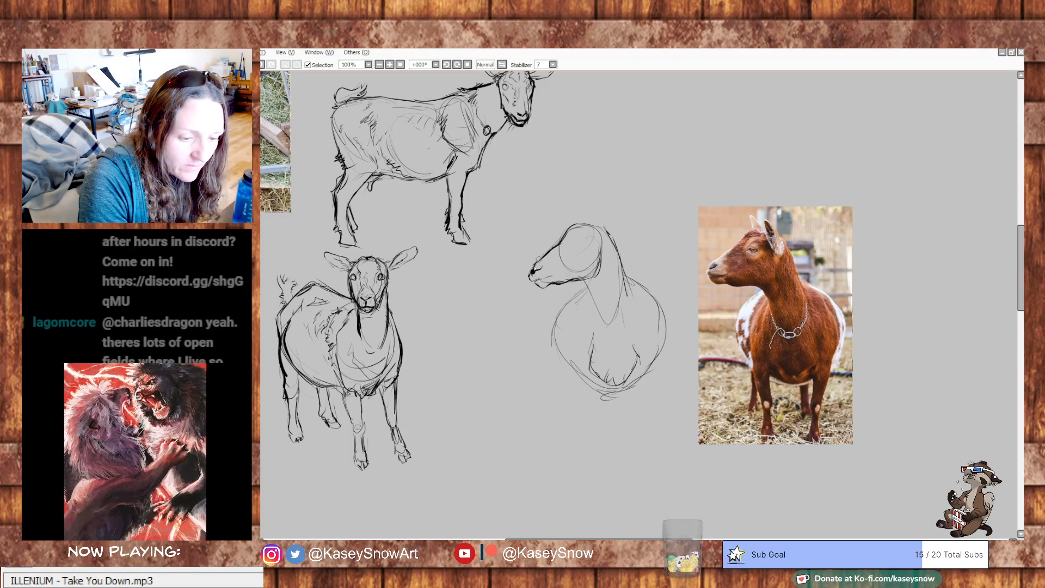
key(ctrl+z)
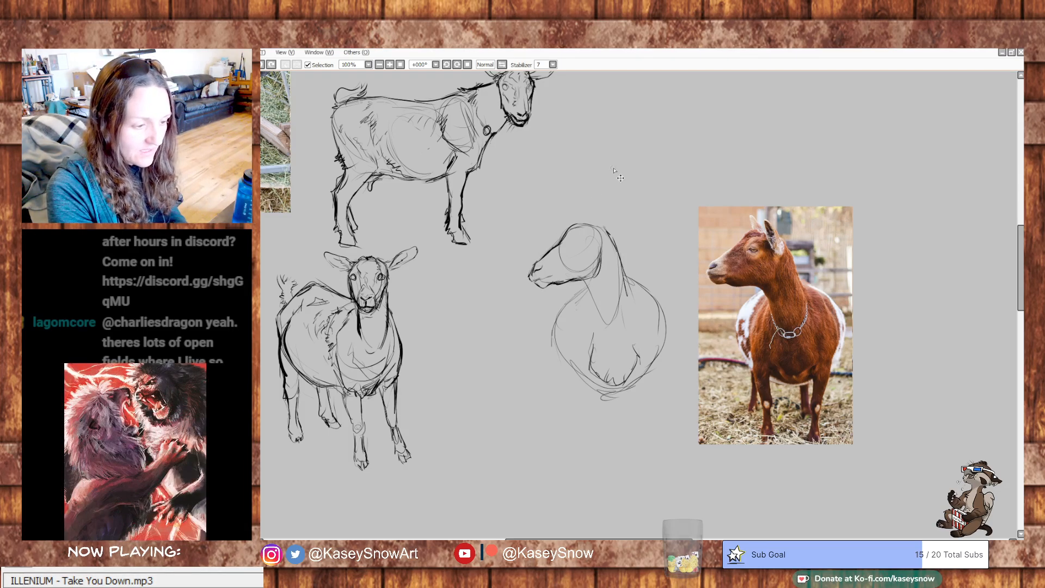
- Refine the crown of the head and add two upright pointed ears
drag(556, 251, 581, 223)
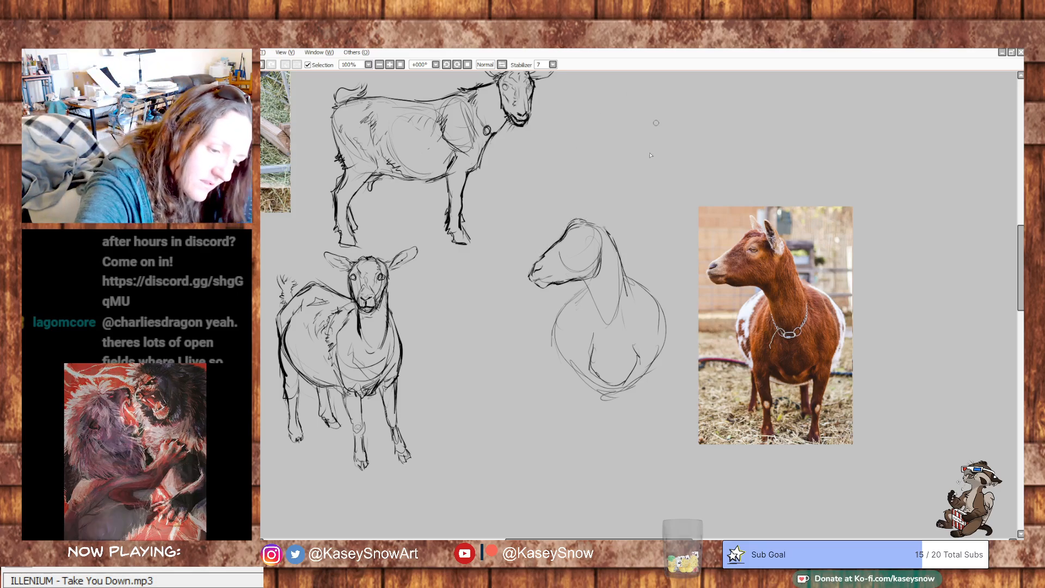
mouse_move(588, 228)
mouse_down()
mouse_move(589, 208)
mouse_move(600, 238)
mouse_up()
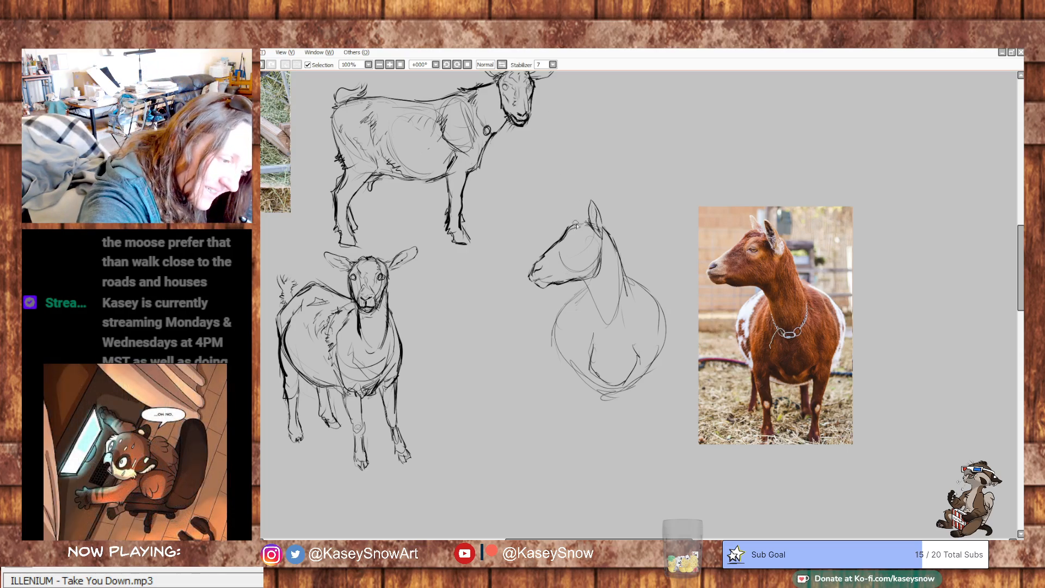
drag(573, 214, 575, 205)
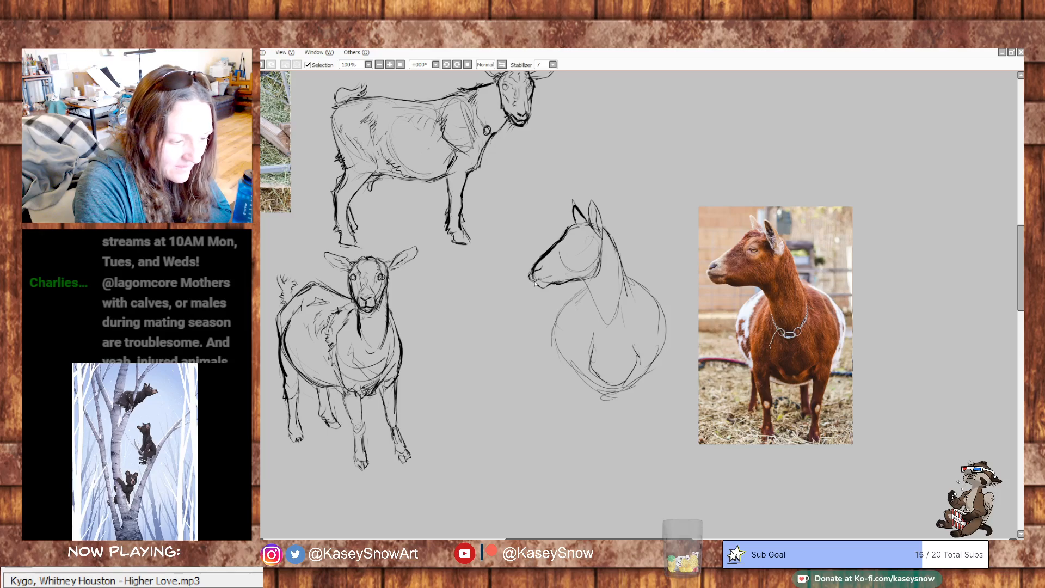
- Darken the jaw and cheek lines, draw the eye and trim the tip of the muzzle
drag(538, 289, 581, 284)
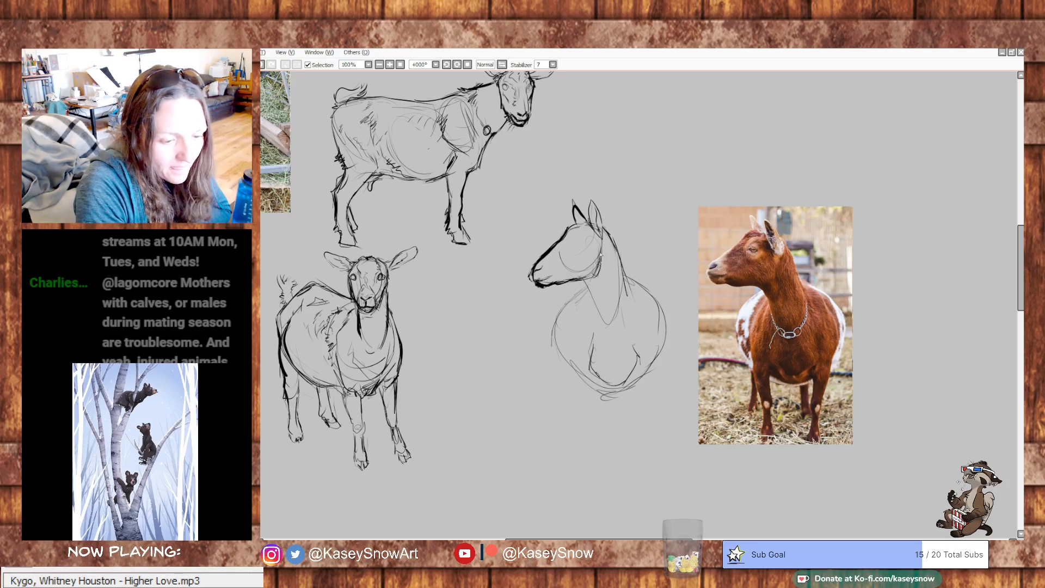
mouse_move(601, 246)
mouse_down()
mouse_move(599, 277)
mouse_move(586, 281)
mouse_up()
drag(573, 242, 578, 244)
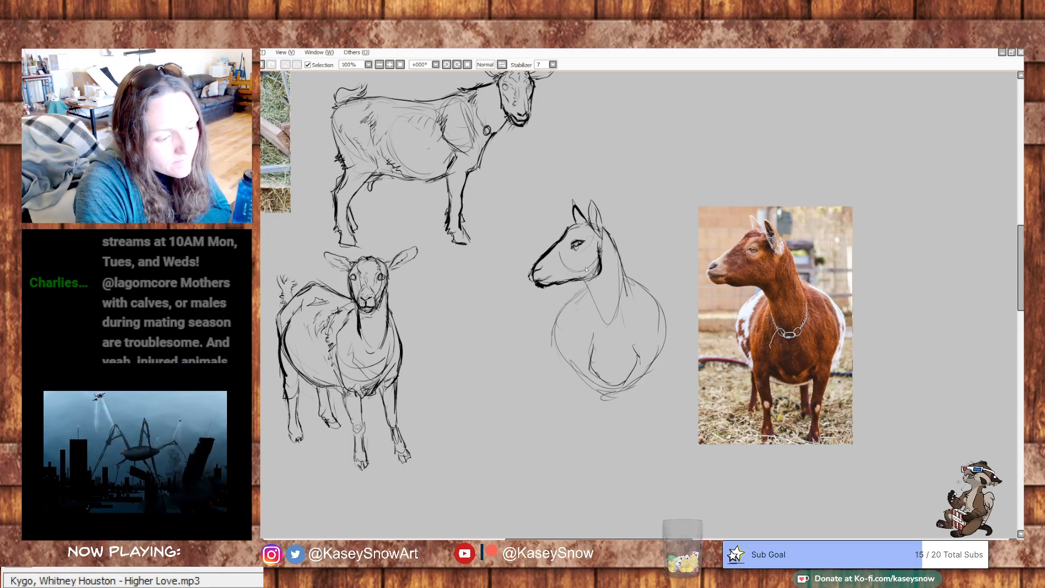
mouse_move(526, 273)
mouse_down()
mouse_move(536, 259)
mouse_move(533, 291)
mouse_move(530, 276)
mouse_move(548, 293)
mouse_up()
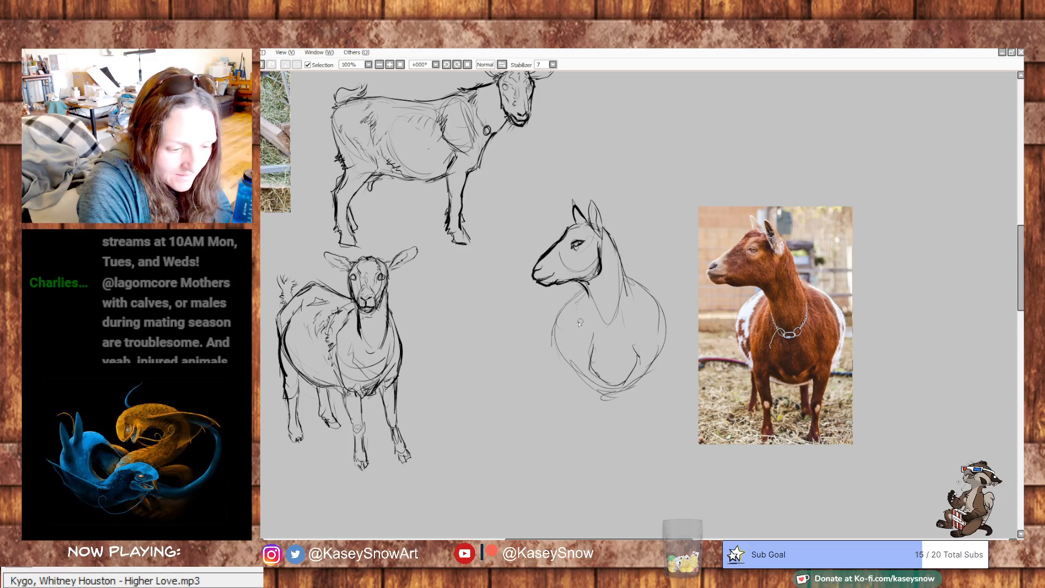
- Define the throat and chest lines, touch up the mouth and hang a chain collar around the base of the neck
drag(586, 291, 612, 330)
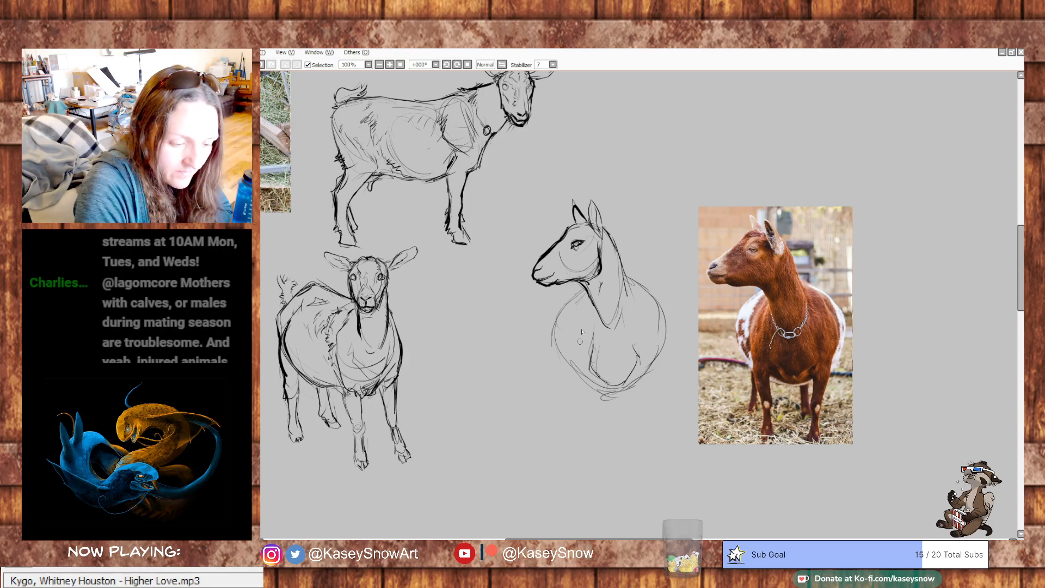
mouse_move(585, 315)
mouse_down()
mouse_move(585, 387)
mouse_move(586, 360)
mouse_move(571, 371)
mouse_move(582, 401)
mouse_move(645, 378)
mouse_up()
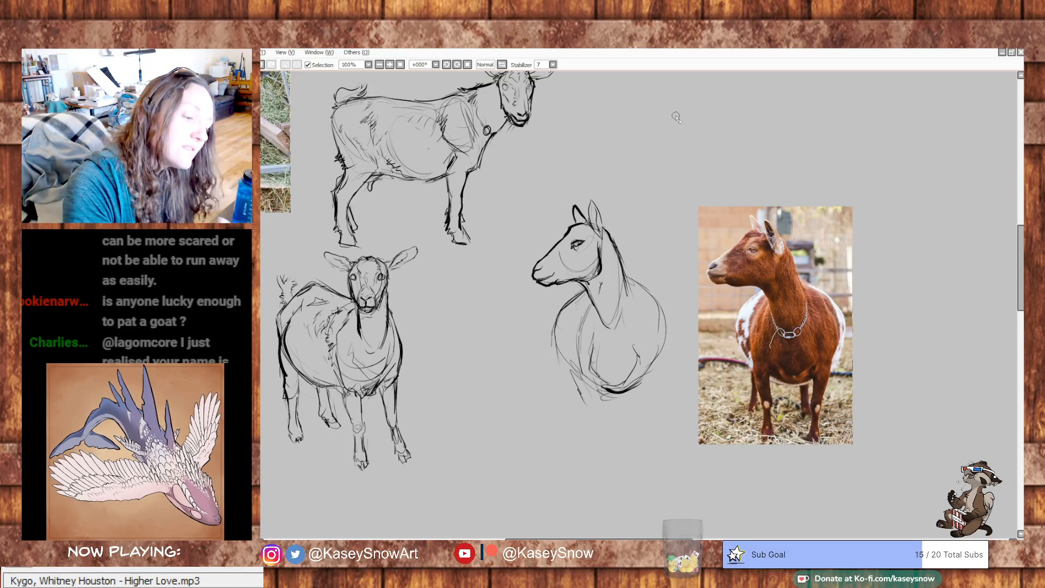
drag(538, 277, 551, 277)
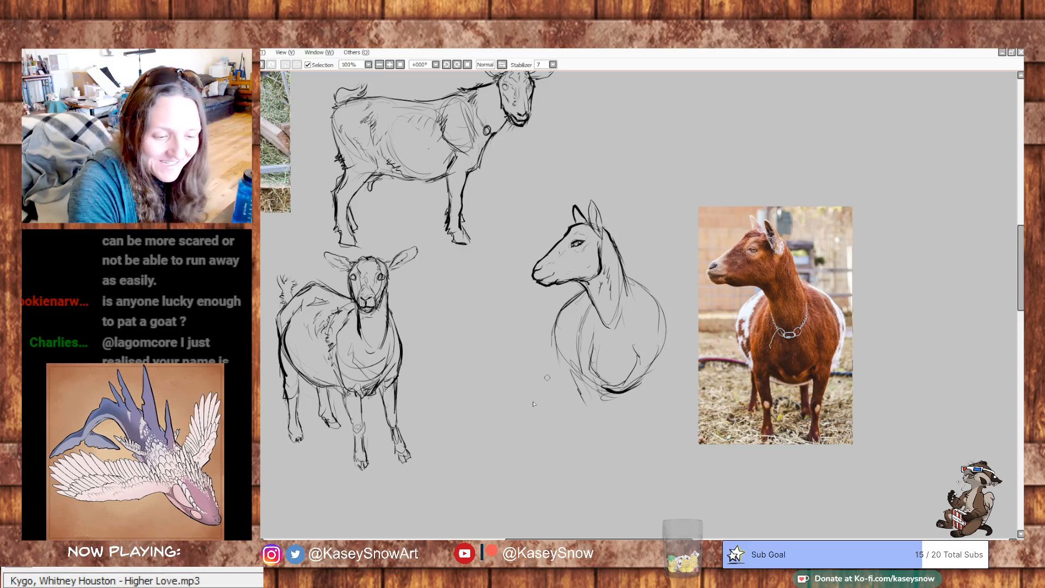
mouse_move(611, 337)
mouse_down()
mouse_move(626, 332)
mouse_move(597, 312)
mouse_up()
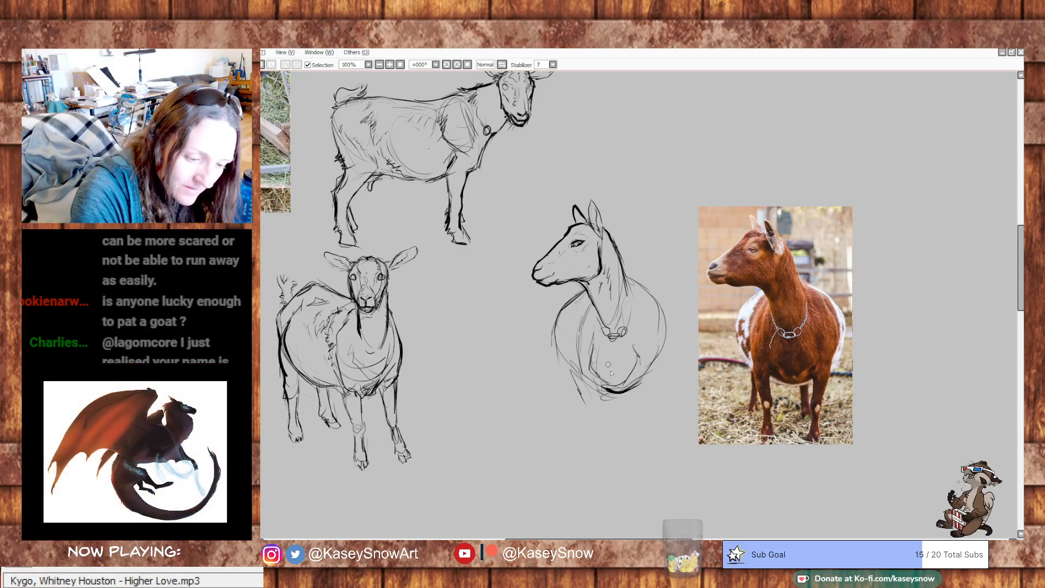
- Mark the middle of the chest and sketch both front legs with knees and hooves below the body
mouse_move(624, 362)
mouse_down()
mouse_move(651, 381)
mouse_move(664, 348)
mouse_move(635, 418)
mouse_up()
mouse_move(653, 374)
mouse_down()
mouse_move(634, 415)
mouse_move(646, 392)
mouse_up()
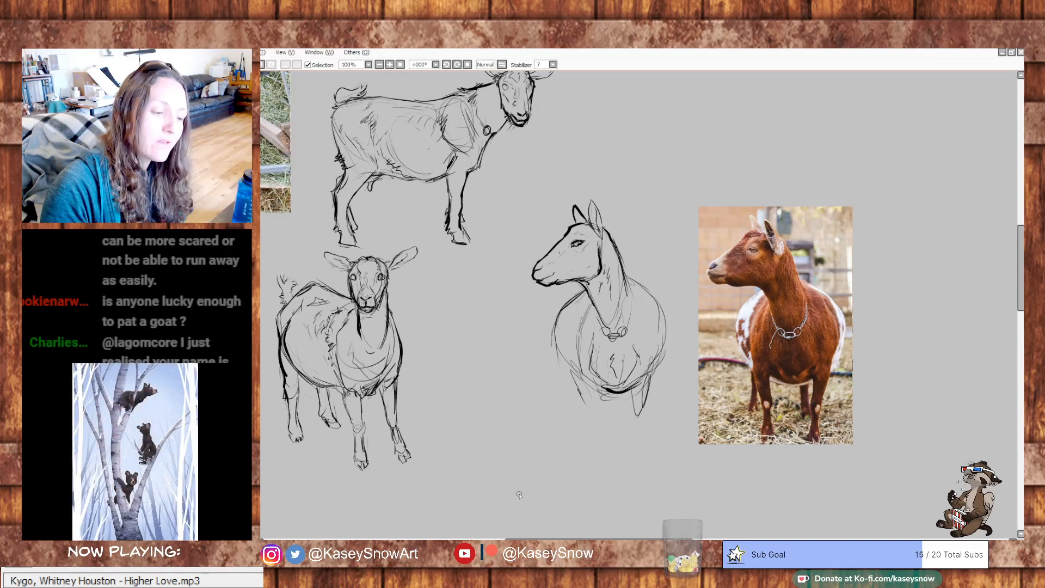
mouse_move(584, 392)
mouse_down()
mouse_move(570, 363)
mouse_move(601, 416)
mouse_move(571, 367)
mouse_move(592, 394)
mouse_move(597, 433)
mouse_move(588, 417)
mouse_move(615, 432)
mouse_move(641, 420)
mouse_move(589, 424)
mouse_move(601, 455)
mouse_up()
drag(584, 416, 594, 443)
drag(591, 440, 626, 457)
drag(642, 425, 630, 456)
mouse_move(626, 454)
mouse_down()
mouse_move(635, 460)
mouse_move(592, 456)
mouse_up()
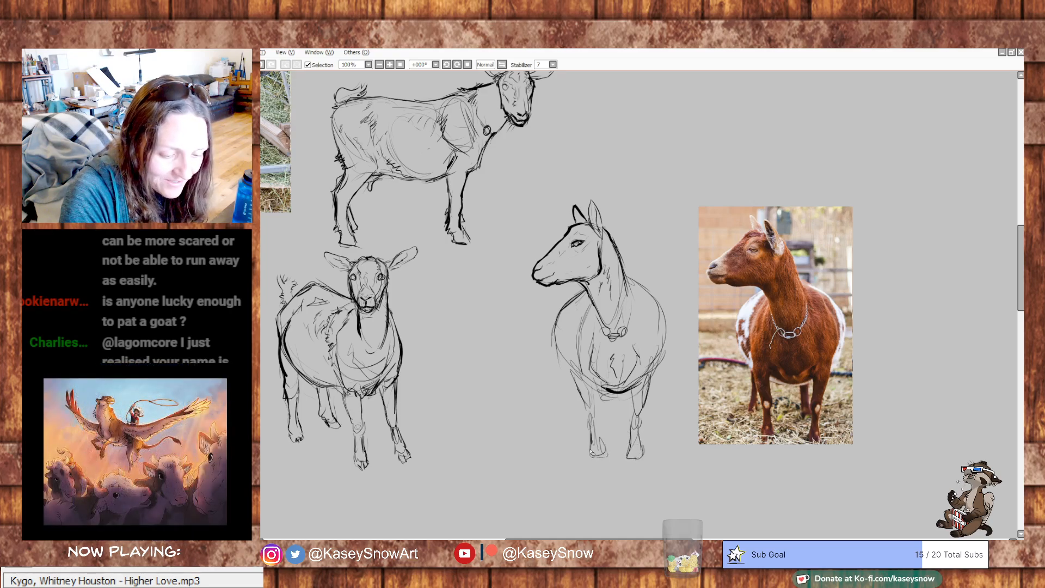
- Strengthen the outer contours on both sides of the body, widening the right flank, and start an inner hind leg line
drag(559, 357, 567, 370)
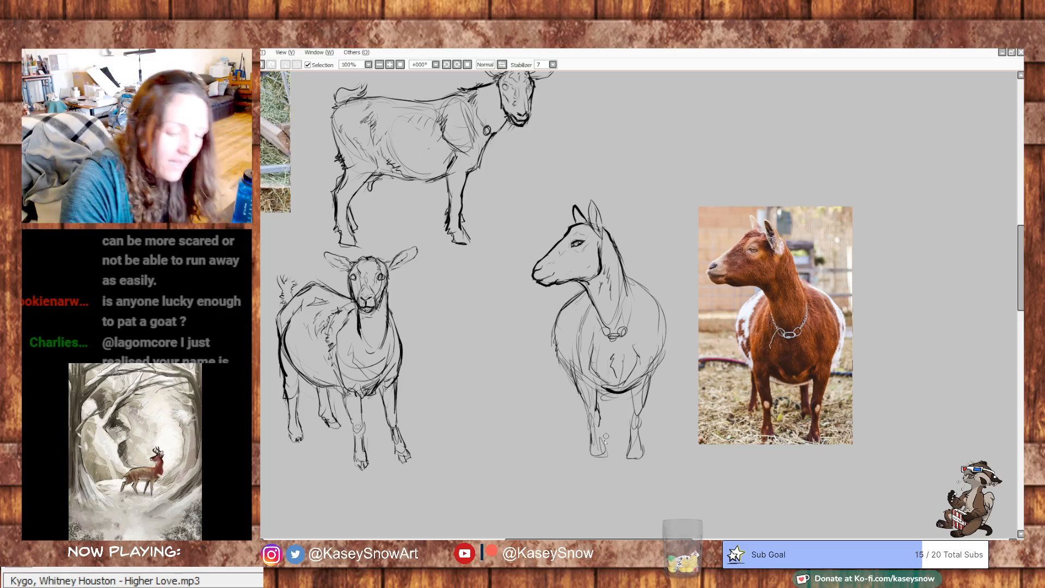
drag(622, 409, 622, 421)
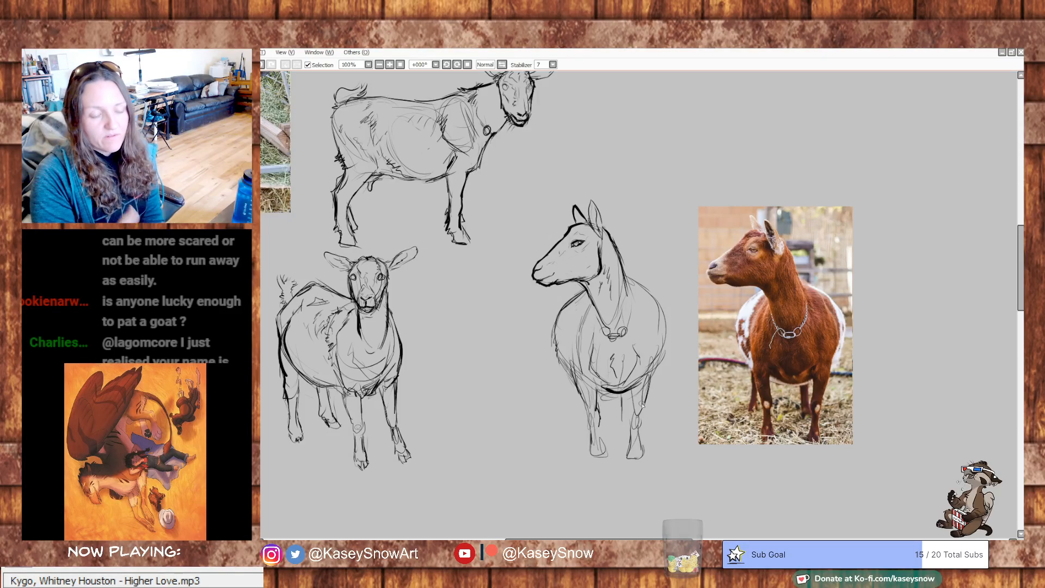
mouse_move(625, 278)
mouse_down()
mouse_move(671, 321)
mouse_move(673, 353)
mouse_move(658, 370)
mouse_up()
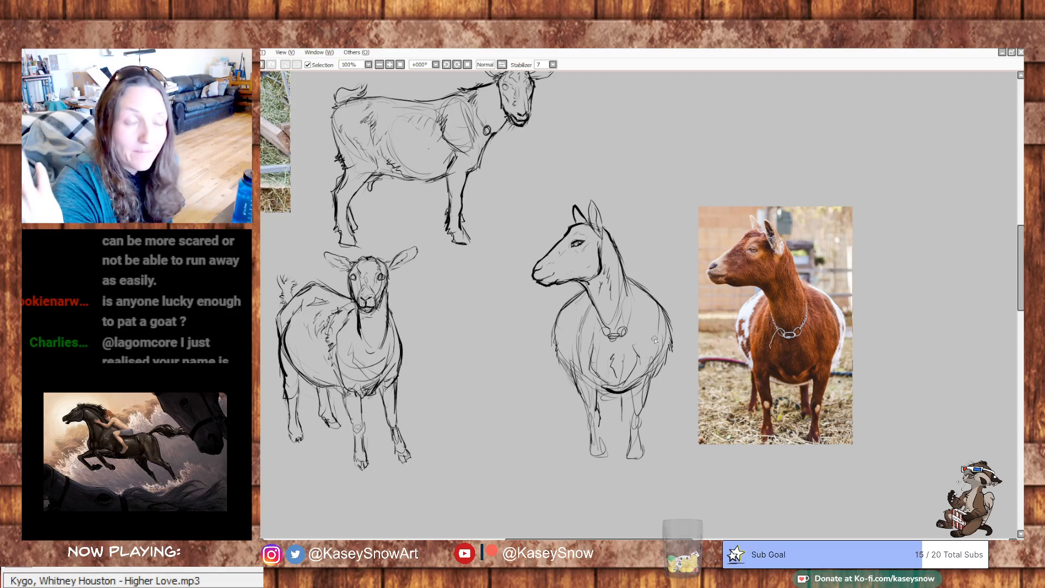
drag(645, 304, 646, 317)
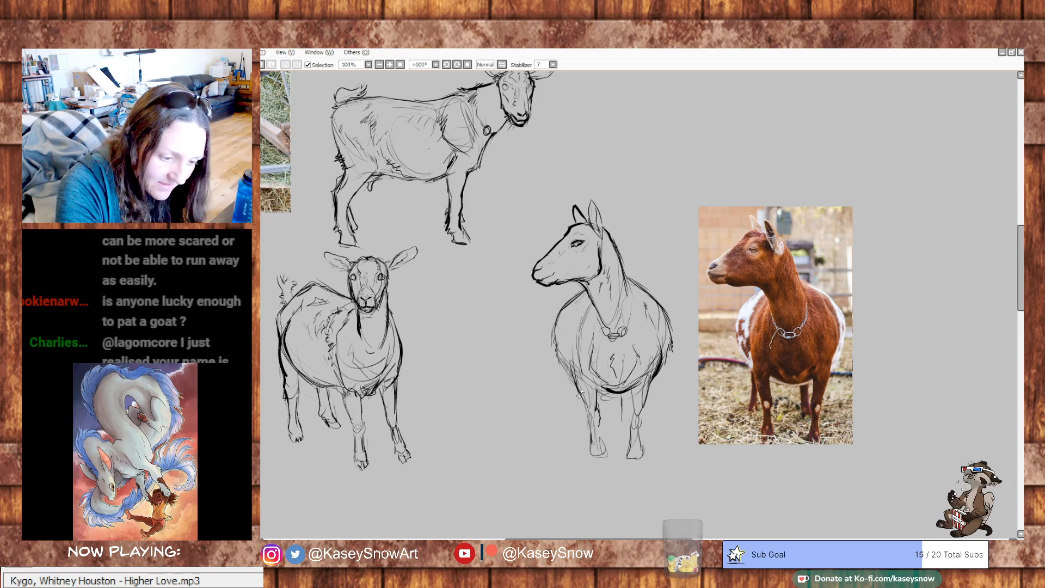
- Darken the shoulder line and carry it down the outer edge of the left front leg
drag(581, 382, 577, 393)
drag(577, 324, 583, 411)
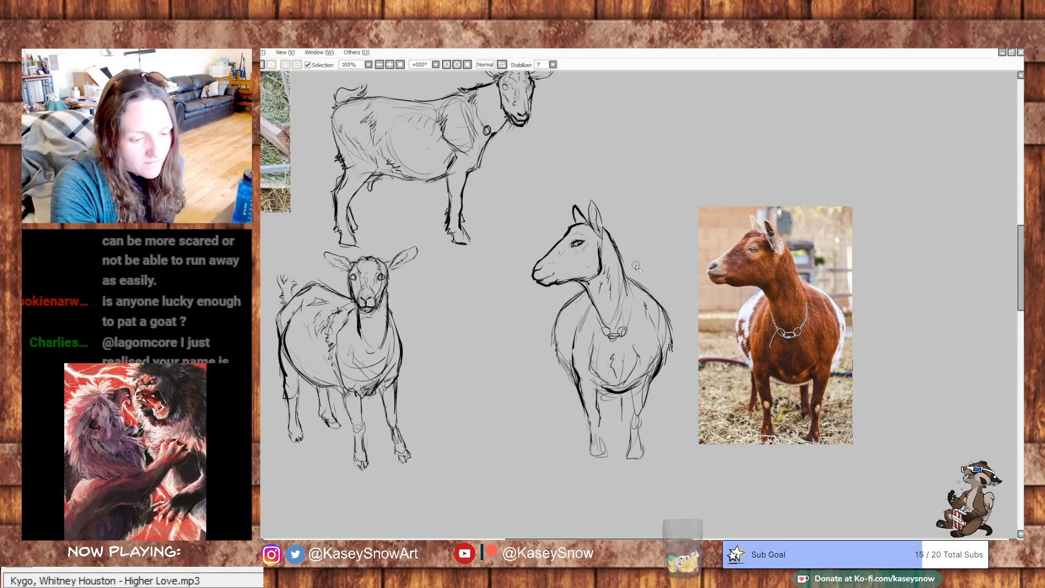
drag(587, 409, 602, 459)
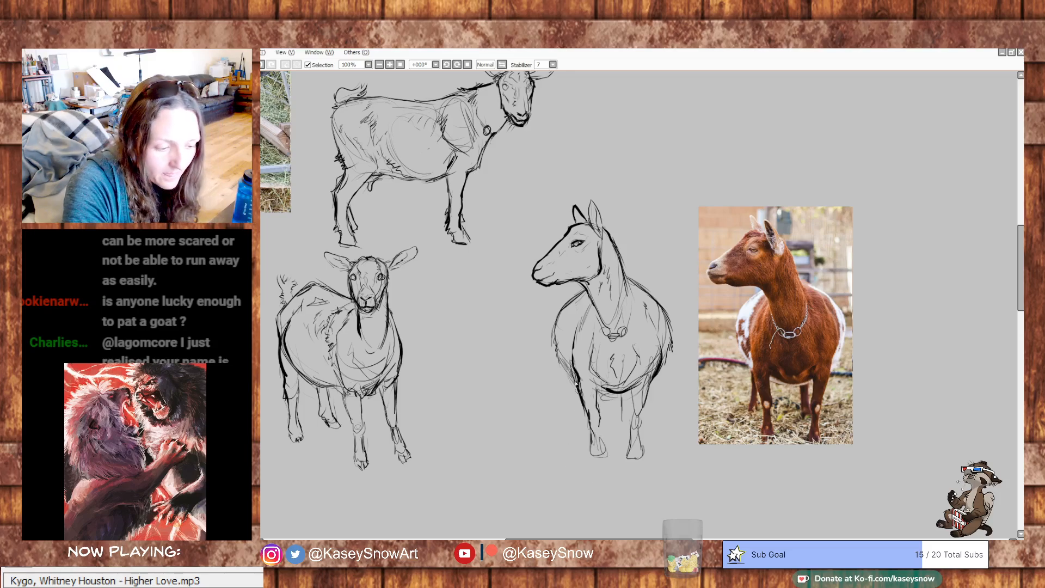
- Draw the two hind legs with hooves behind the front legs and reinforce the belly line between them
drag(576, 384, 576, 431)
drag(623, 395, 625, 423)
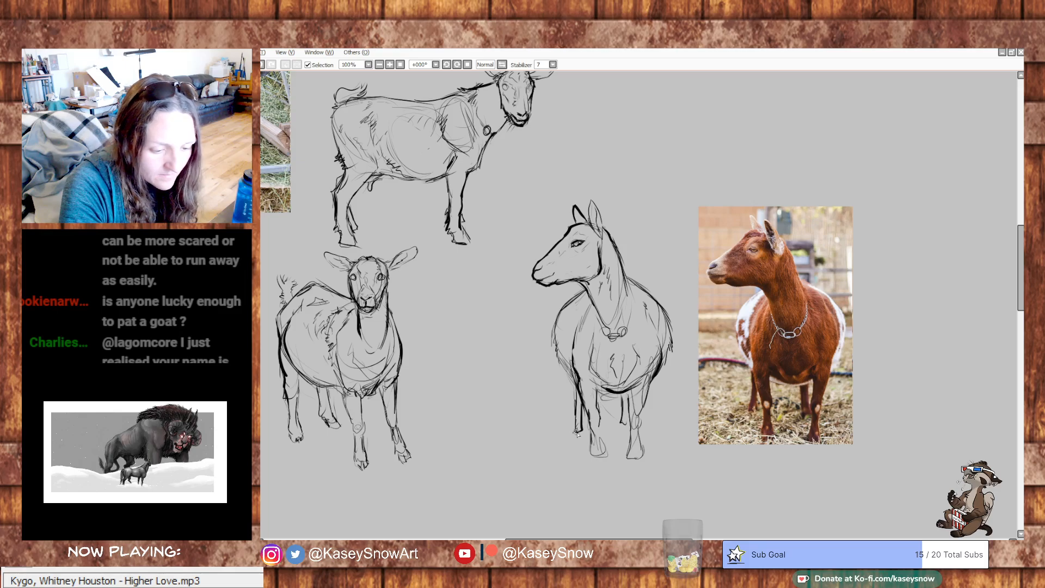
drag(576, 423, 583, 438)
drag(622, 423, 624, 436)
drag(623, 395, 625, 435)
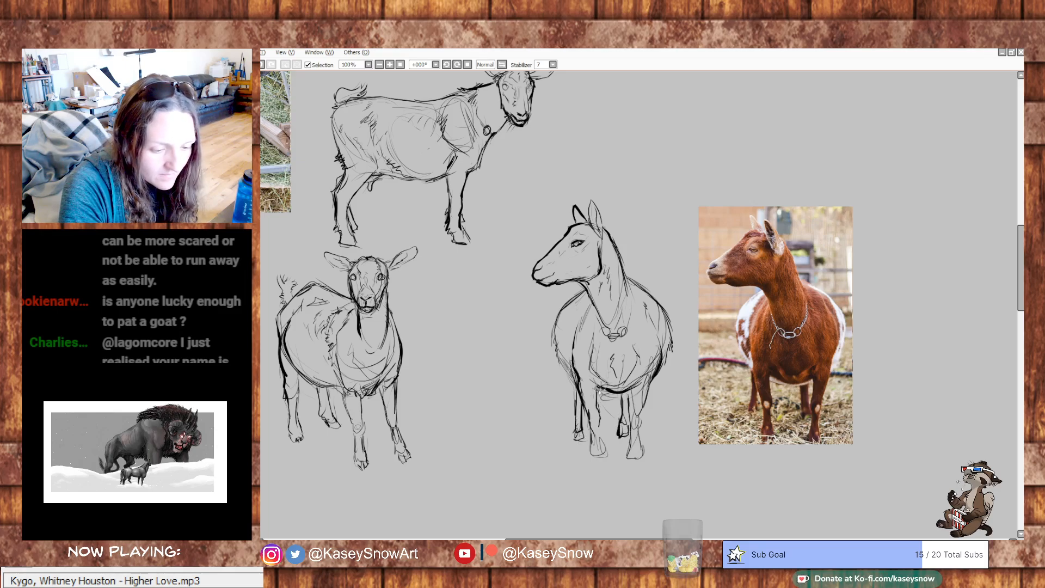
drag(597, 389, 629, 390)
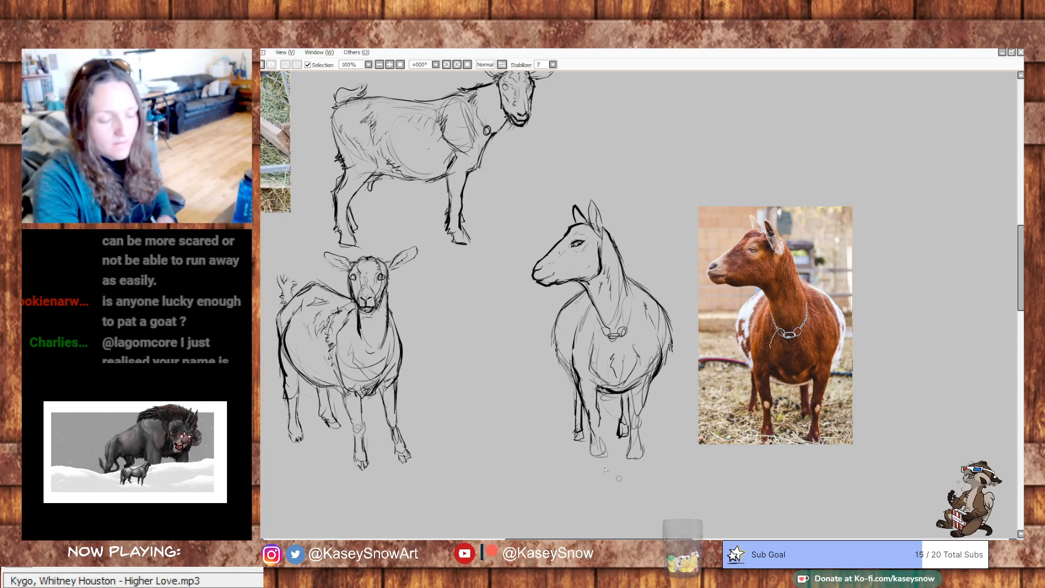
mouse_move(797, 351)
mouse_down()
mouse_move(826, 426)
mouse_move(878, 397)
mouse_move(849, 447)
mouse_move(832, 403)
mouse_up()
drag(833, 428, 846, 407)
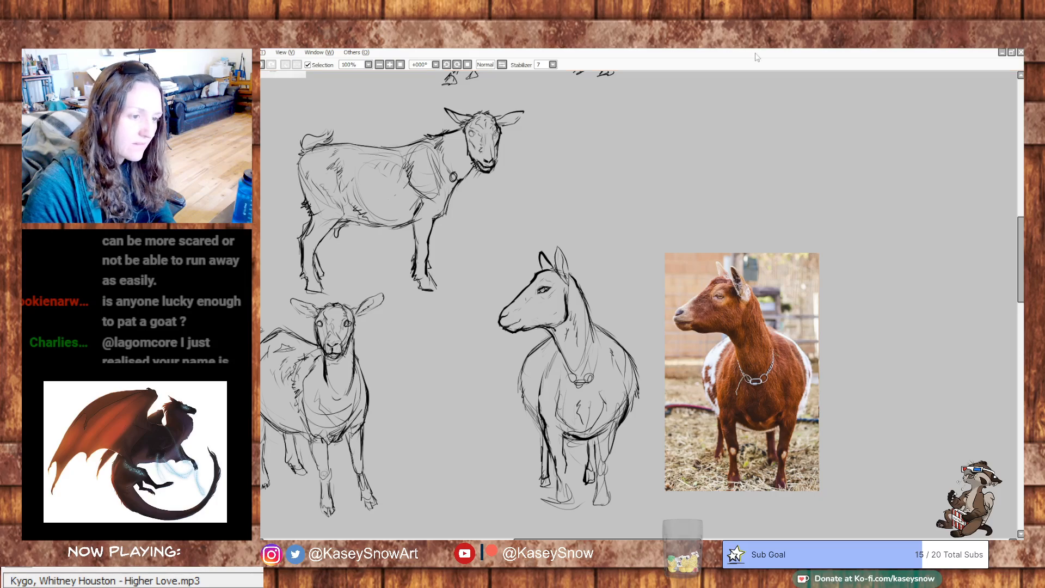
mouse_move(756, 149)
mouse_down()
mouse_move(763, 221)
mouse_move(747, 198)
mouse_up()
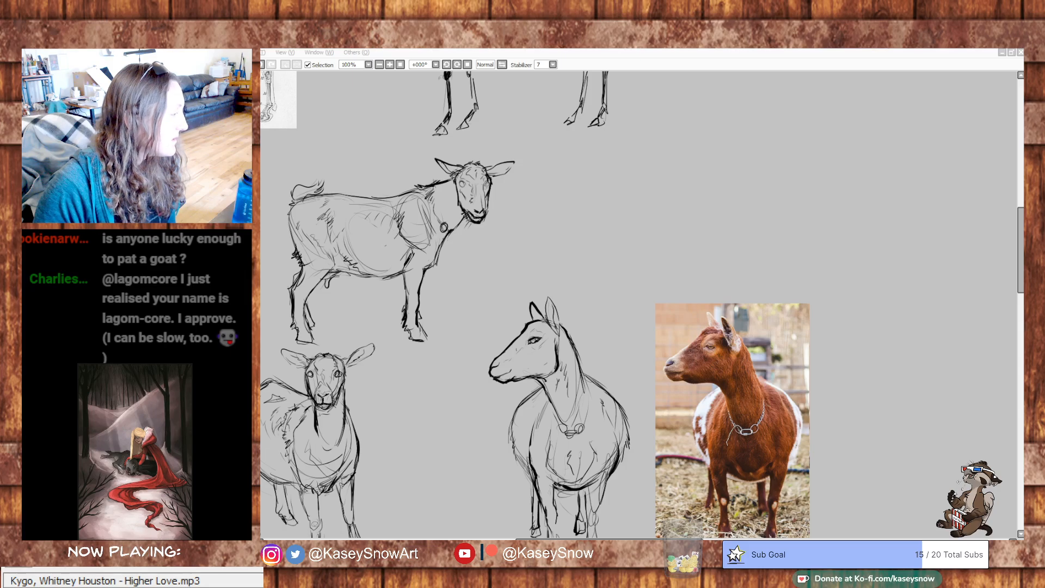
- Paste the photo of the spotted goat at the hay feeder and move it to the empty canvas area beside the skeleton study
click(738, 49)
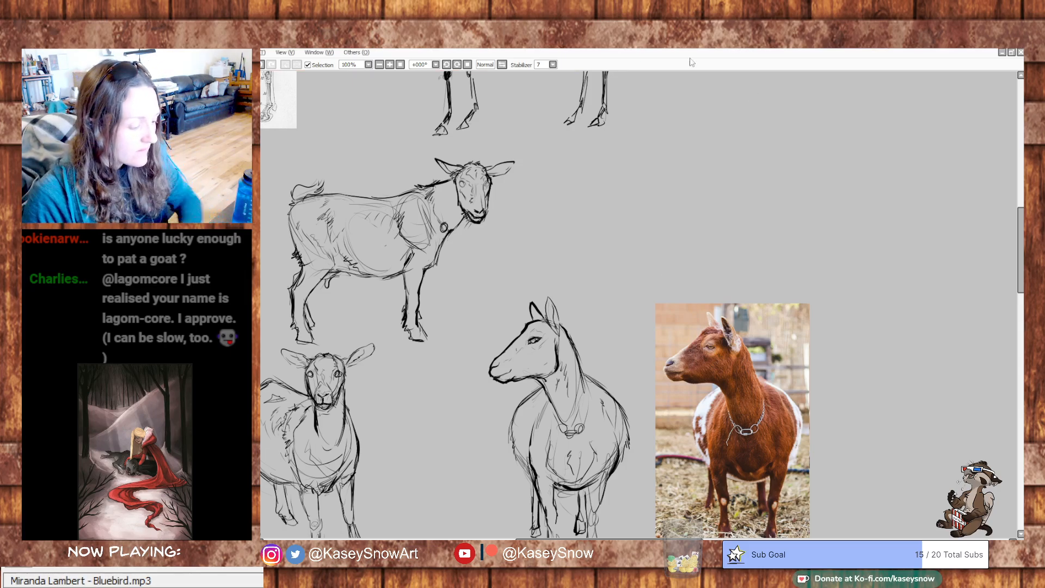
drag(756, 361, 801, 326)
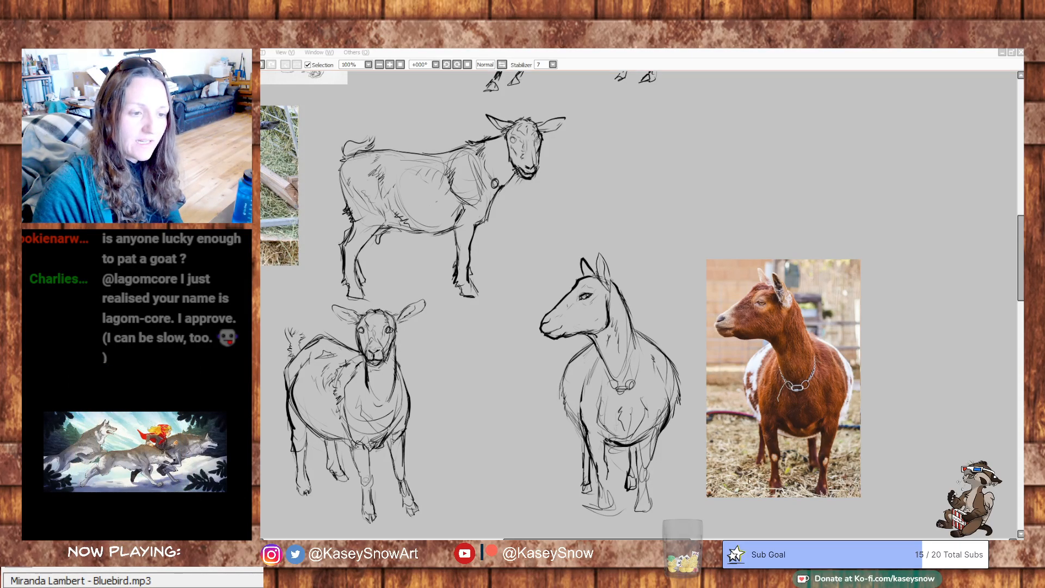
key(ctrl+v)
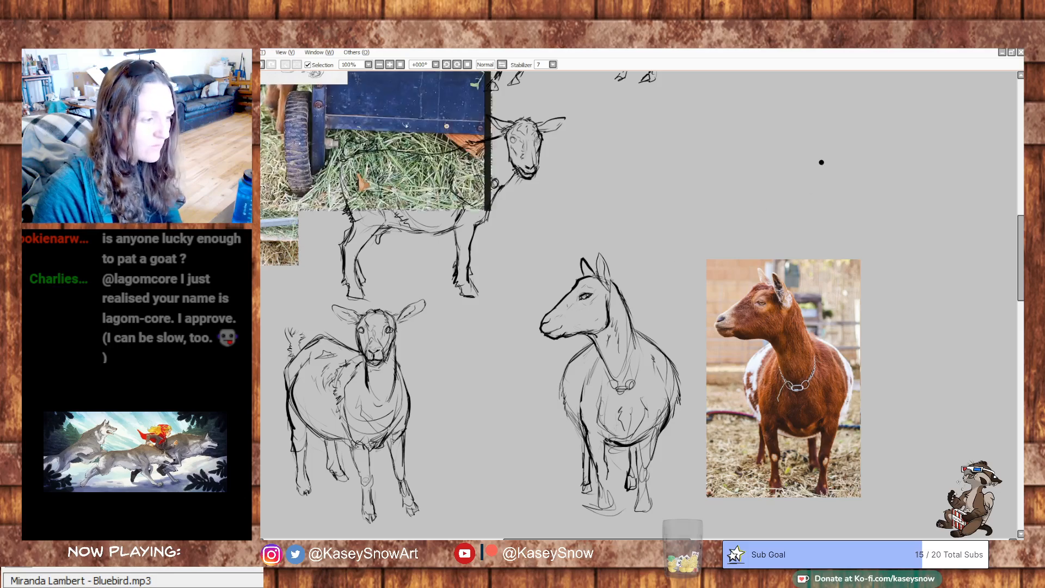
drag(350, 154, 624, 293)
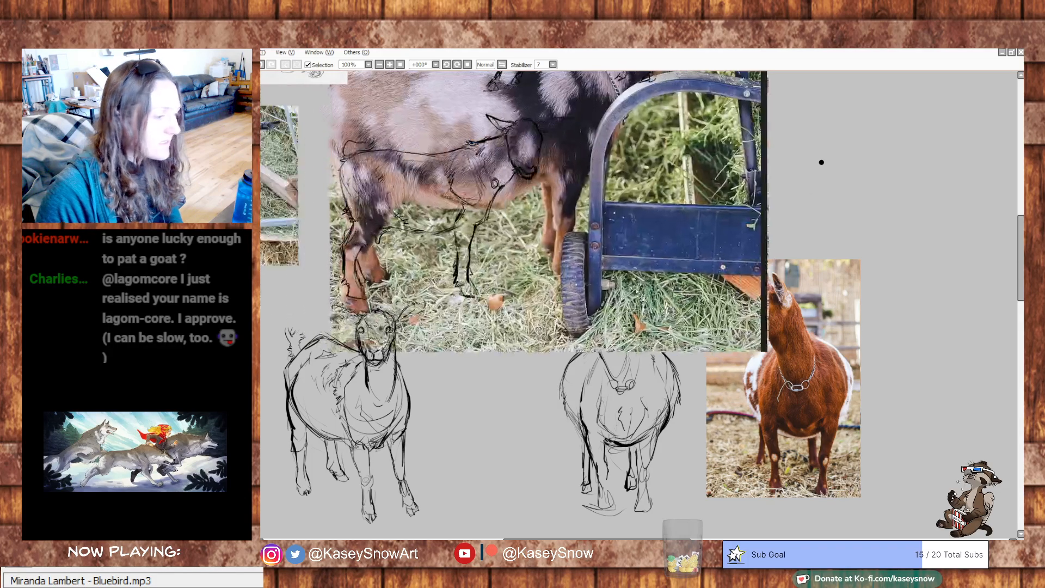
drag(622, 238, 532, 408)
drag(285, 405, 669, 367)
mouse_move(669, 367)
mouse_down()
mouse_move(438, 417)
mouse_move(549, 330)
mouse_move(501, 365)
mouse_up()
mouse_move(972, 290)
mouse_down()
mouse_move(921, 327)
mouse_move(887, 327)
mouse_up()
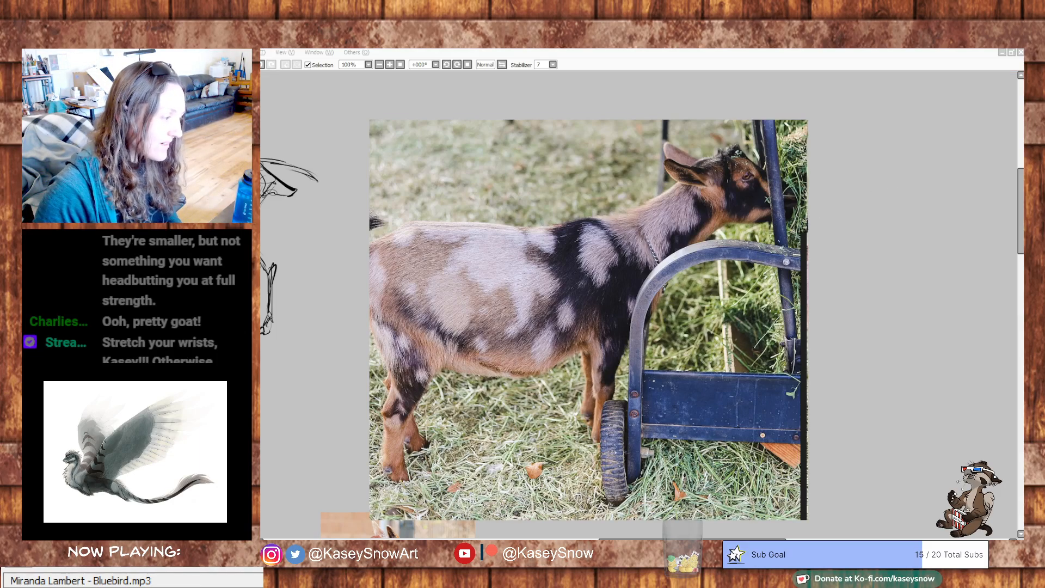
- Scale the spotted goat photo down proportionally and position it near the canvas's upper edge beside the skeleton study
key(ctrl+t)
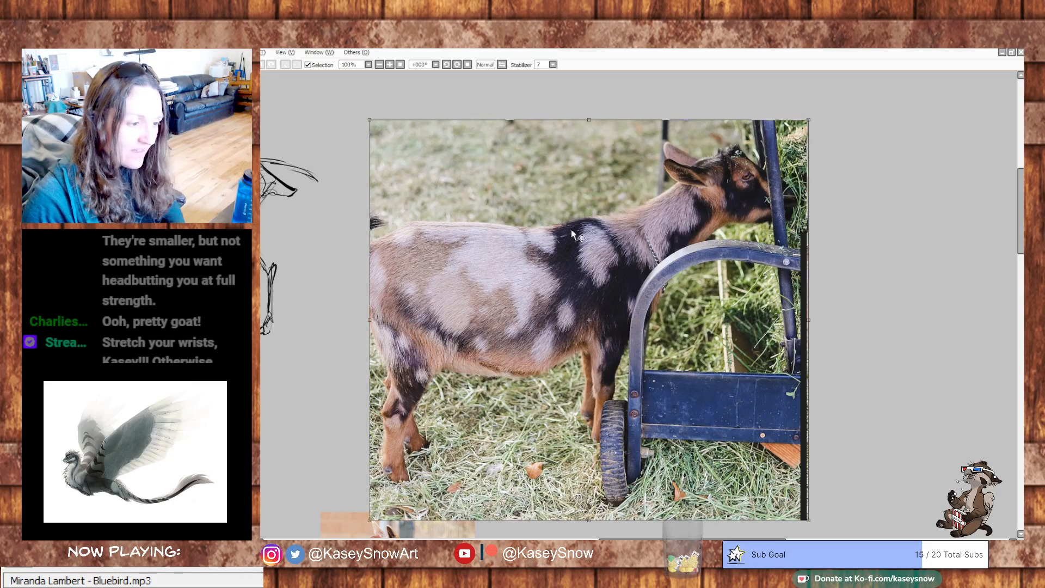
drag(365, 114, 538, 275)
drag(692, 402, 494, 219)
drag(779, 353, 877, 455)
mouse_move(597, 314)
mouse_down()
mouse_move(616, 321)
mouse_move(584, 347)
mouse_up()
drag(833, 429, 847, 353)
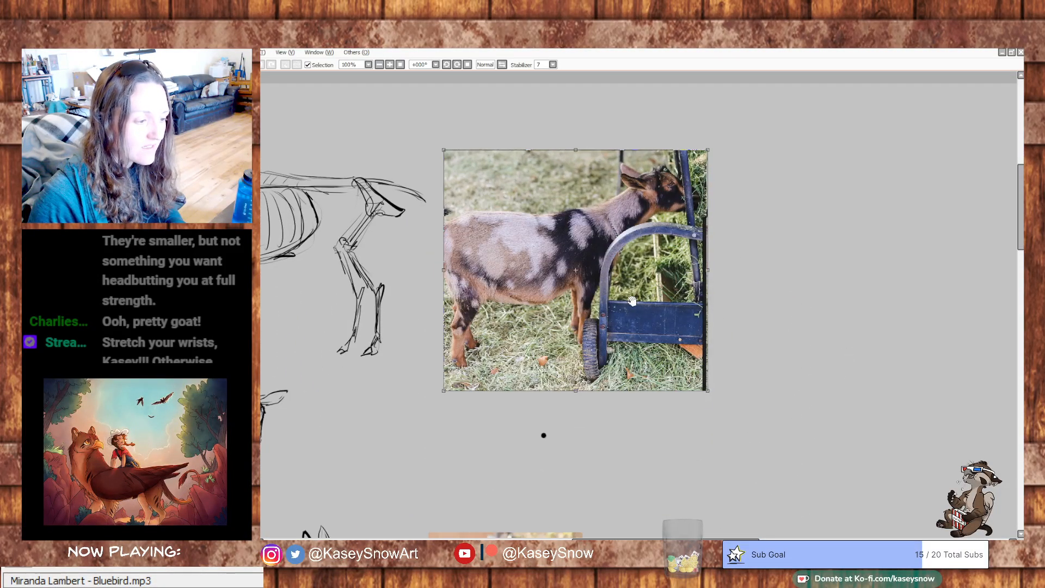
drag(565, 294, 583, 250)
mouse_move(855, 279)
mouse_down()
mouse_move(836, 336)
mouse_move(799, 323)
mouse_up()
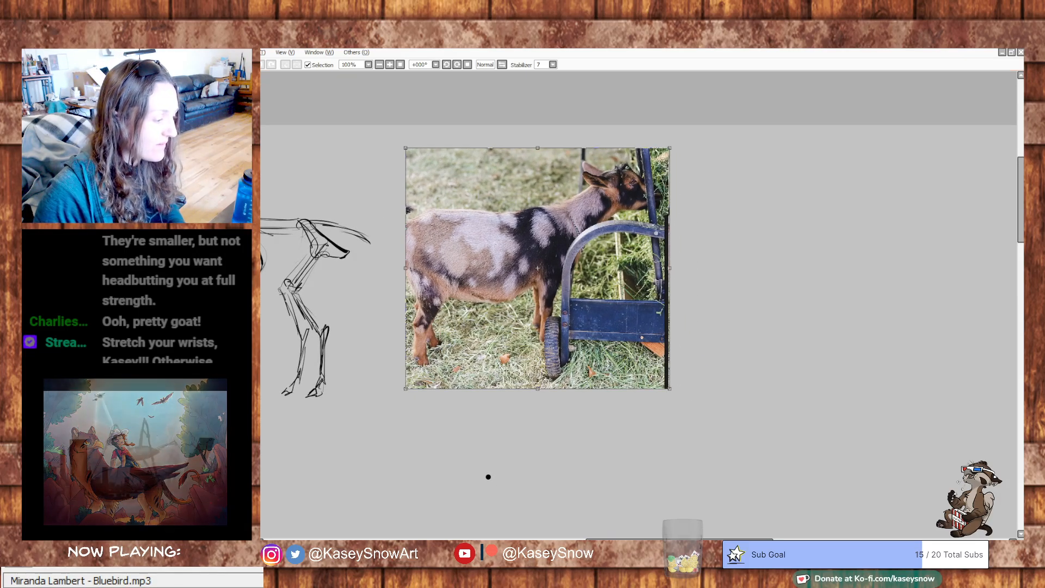
key(Return)
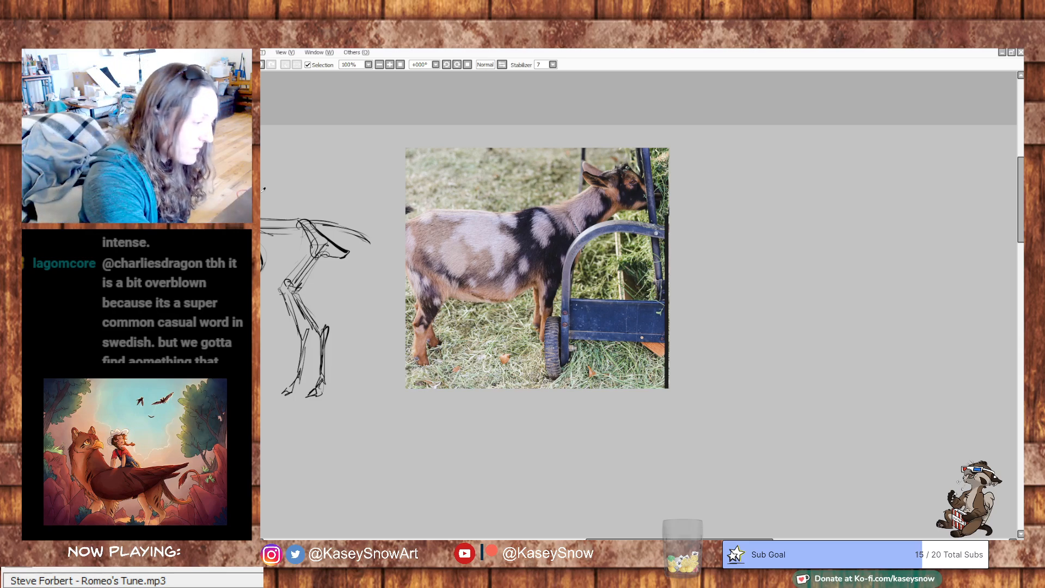
- Fill a rectangular area beside the spotted goat photo, roughly the photo's size, with olive green as a sketching background
mouse_move(865, 303)
mouse_down()
mouse_move(847, 319)
mouse_move(842, 303)
mouse_move(832, 312)
mouse_up()
drag(836, 263, 807, 305)
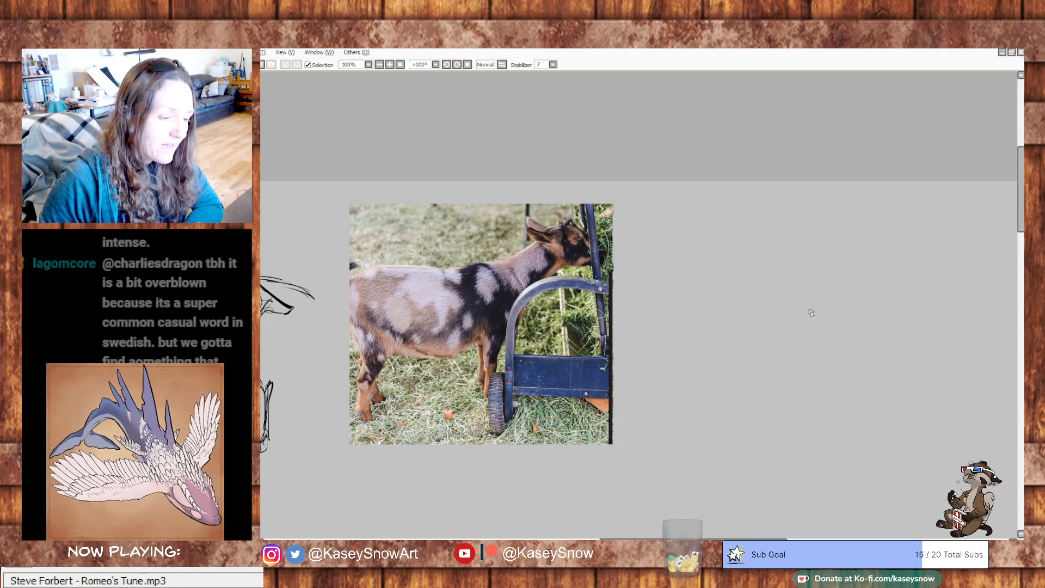
drag(670, 376, 603, 348)
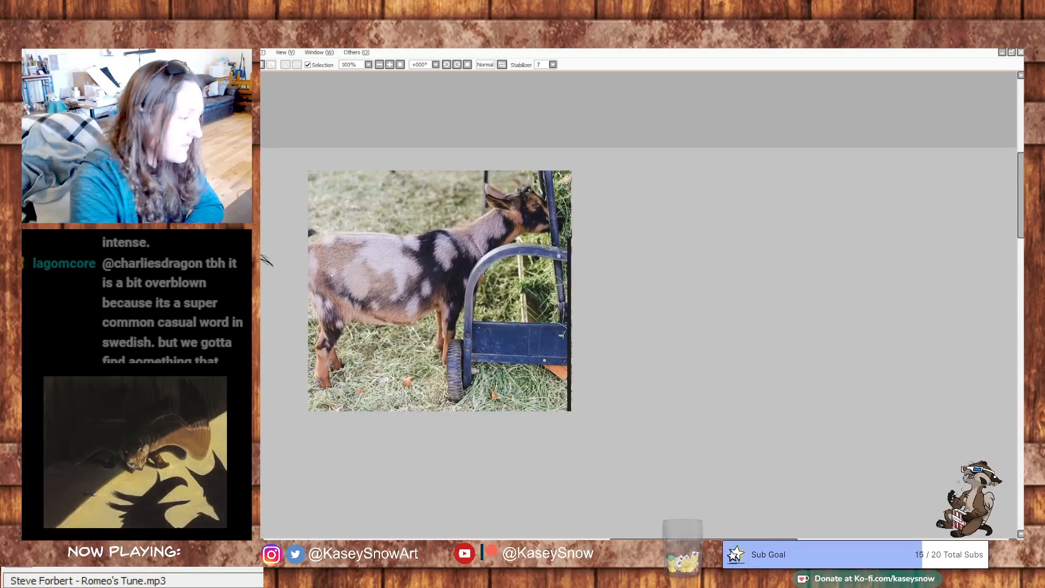
drag(616, 173, 917, 423)
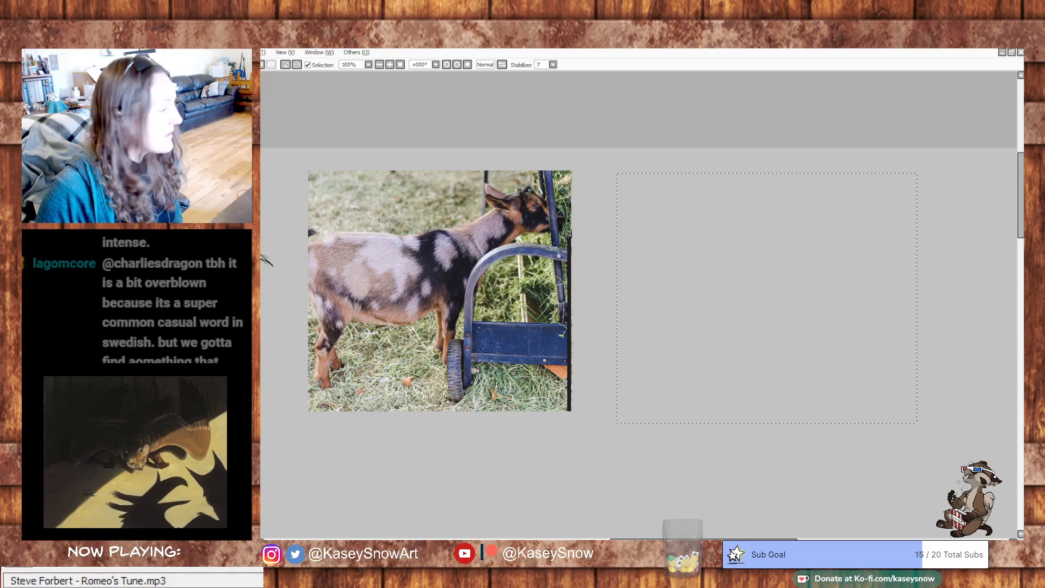
key(alt+Tab)
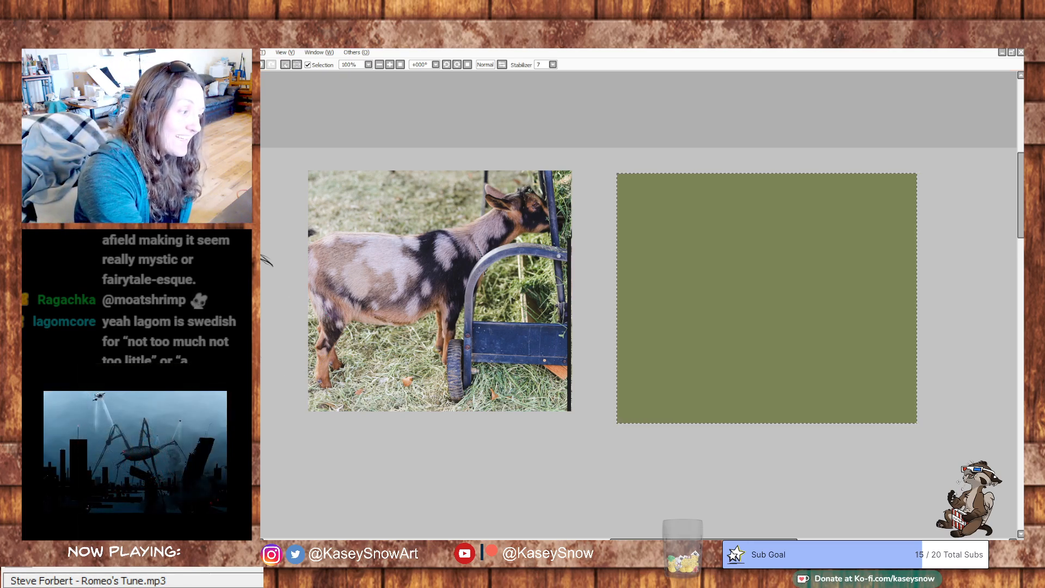
key(ctrl+d)
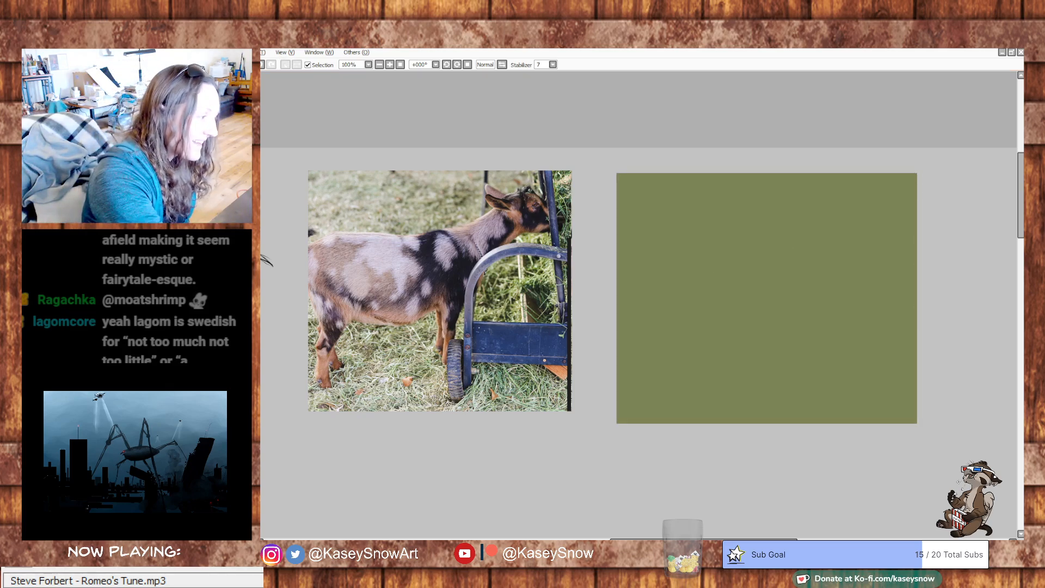
drag(713, 338, 746, 341)
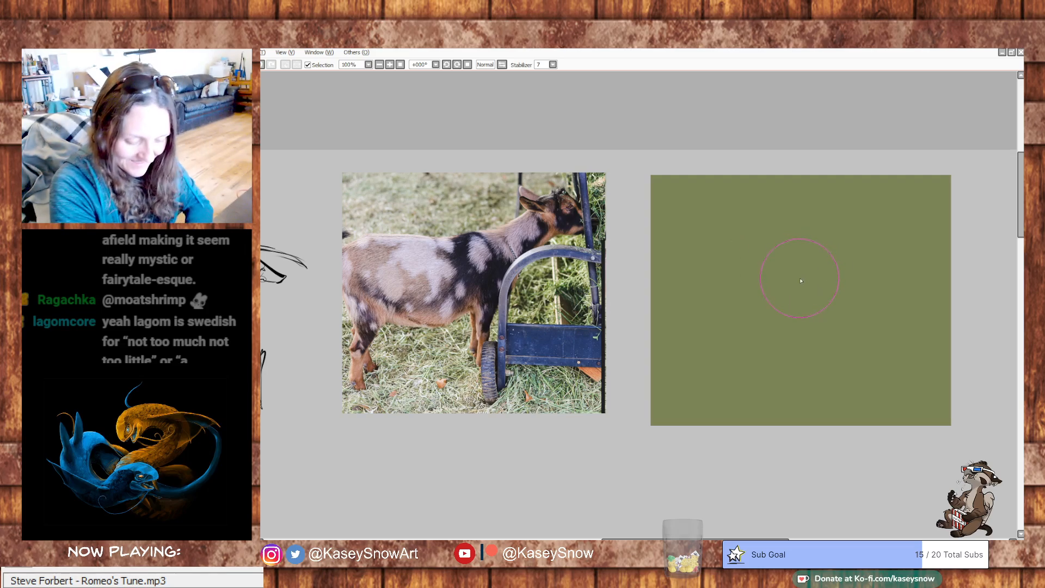
drag(826, 249, 853, 247)
key(ctrl+z)
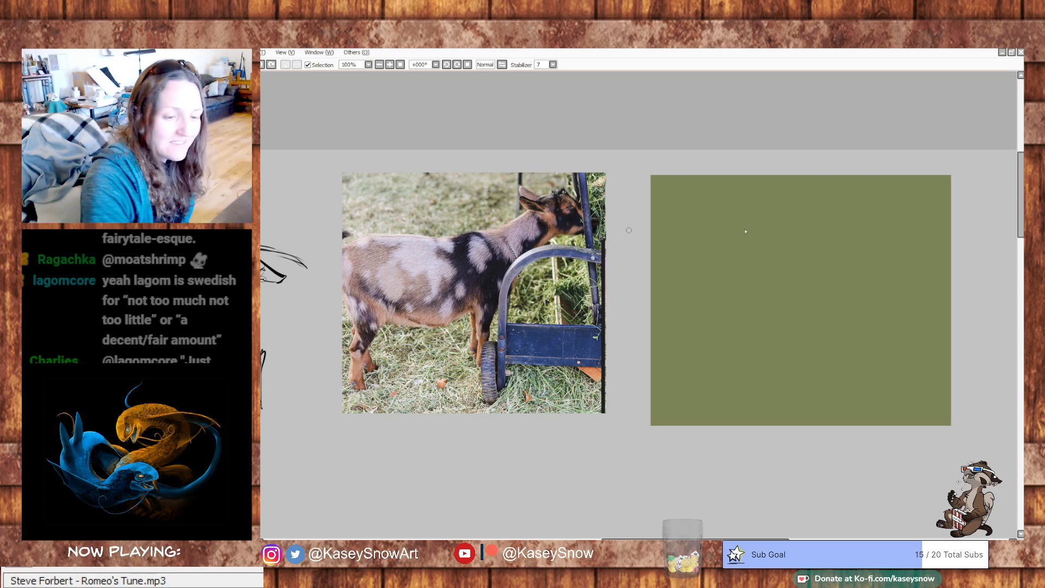
drag(803, 273, 742, 285)
mouse_move(793, 255)
mouse_down()
mouse_move(840, 232)
mouse_move(831, 256)
mouse_up()
key(ctrl+z)
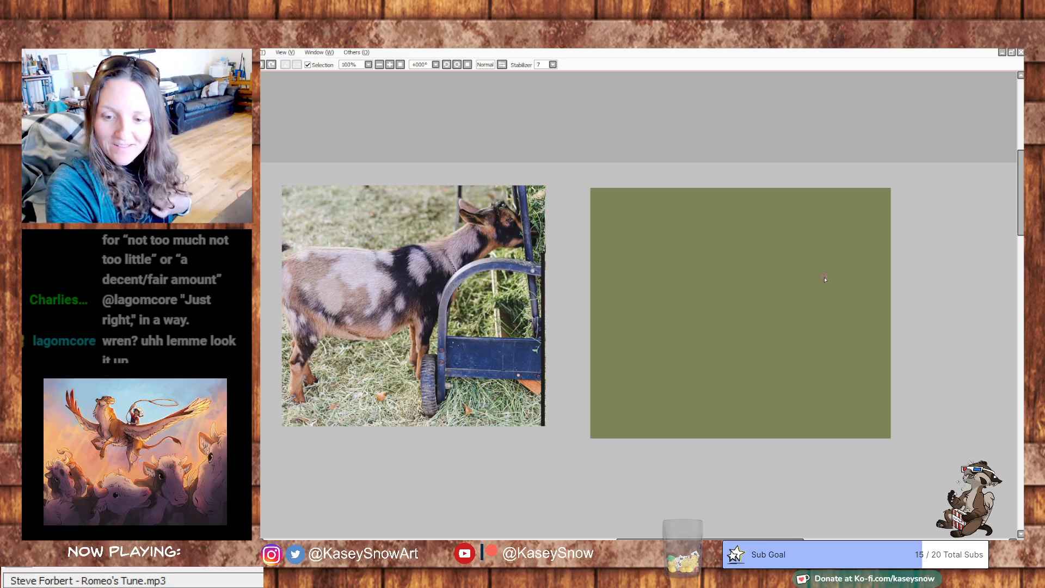
drag(814, 297, 838, 299)
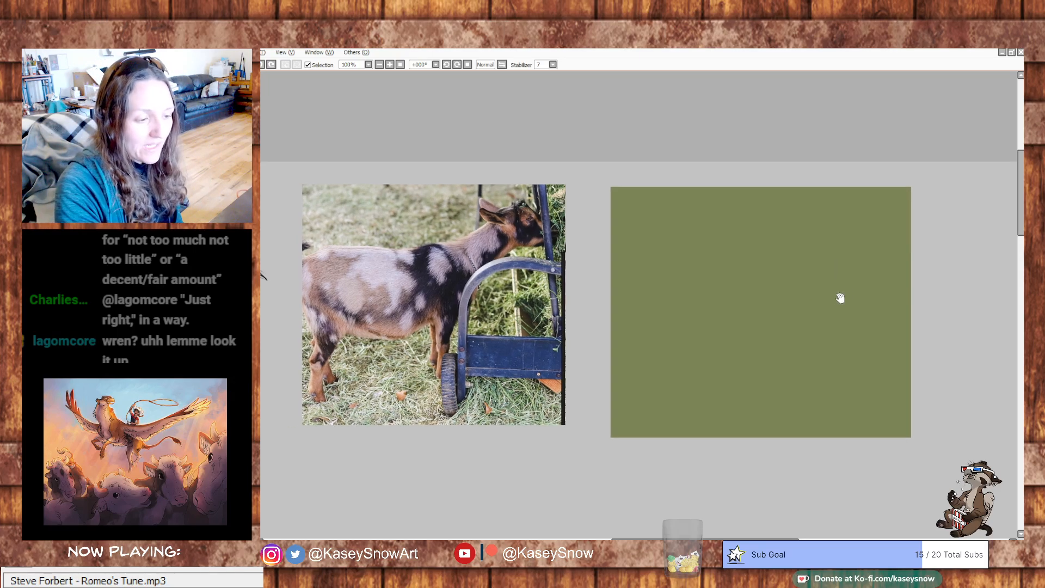
- Sketch the goat's head as a circle with muzzle lines, plus the neck and back line, in light strokes on the green background
mouse_move(800, 233)
mouse_down()
mouse_move(818, 219)
mouse_move(806, 240)
mouse_move(842, 245)
mouse_up()
key(ctrl+z)
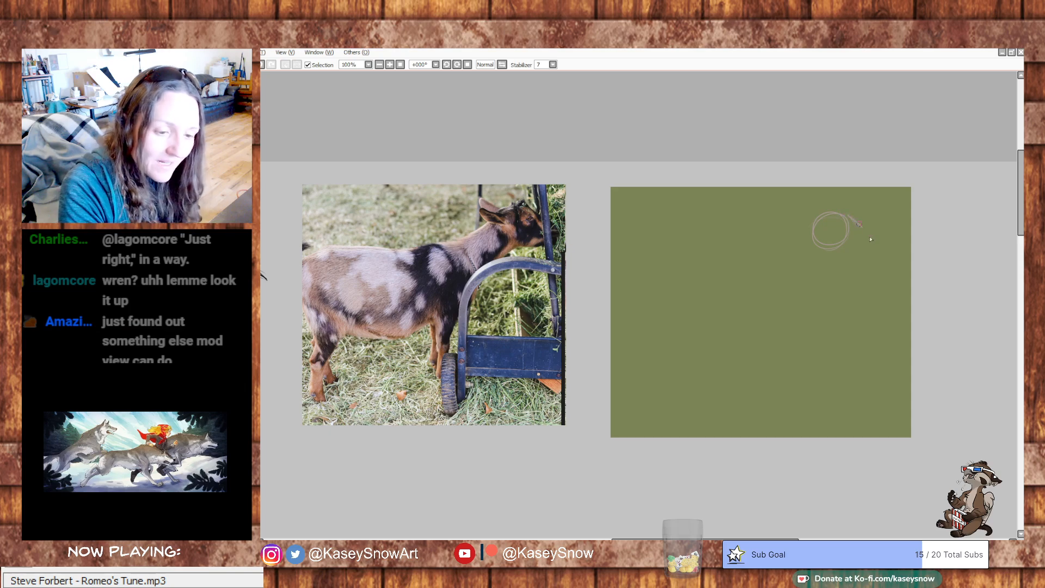
drag(878, 249, 879, 243)
drag(850, 255, 866, 256)
mouse_move(812, 224)
mouse_down()
mouse_move(785, 256)
mouse_move(821, 269)
mouse_move(786, 253)
mouse_move(806, 299)
mouse_move(799, 256)
mouse_move(738, 258)
mouse_up()
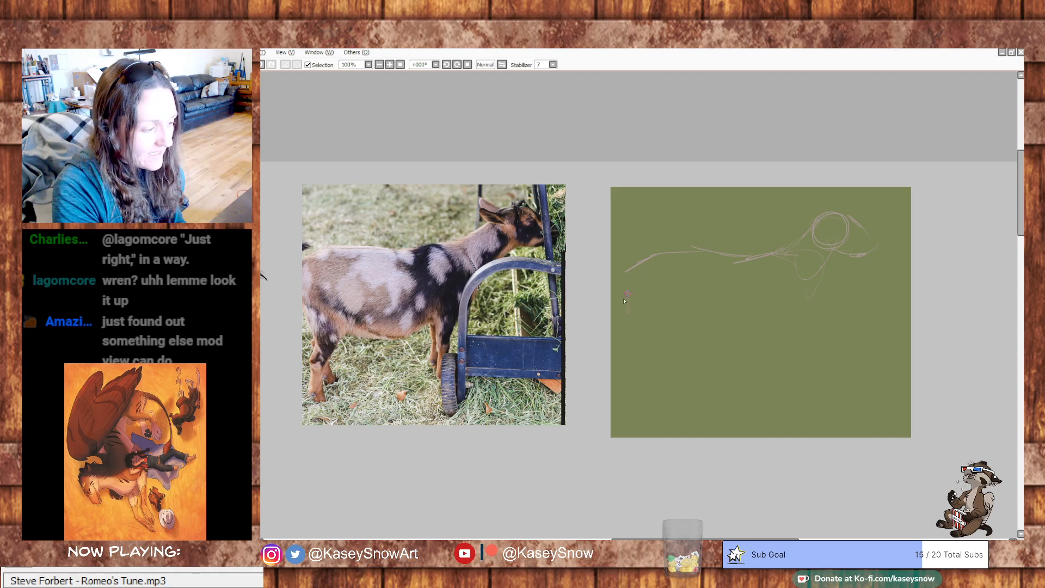
- Rough in the rear thigh, belly curve, chest and shoulder, with the start of the front leg
mouse_move(675, 347)
mouse_down()
mouse_move(684, 289)
mouse_move(684, 316)
mouse_move(736, 355)
mouse_up()
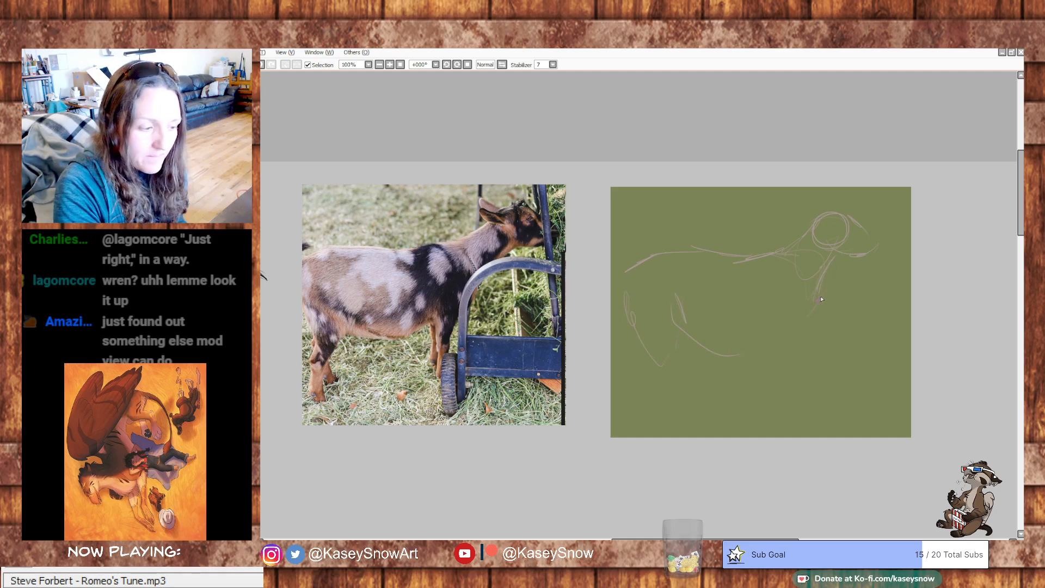
mouse_move(782, 344)
mouse_down()
mouse_move(762, 335)
mouse_move(783, 344)
mouse_up()
mouse_move(771, 305)
mouse_down()
mouse_move(775, 268)
mouse_move(786, 266)
mouse_move(796, 297)
mouse_up()
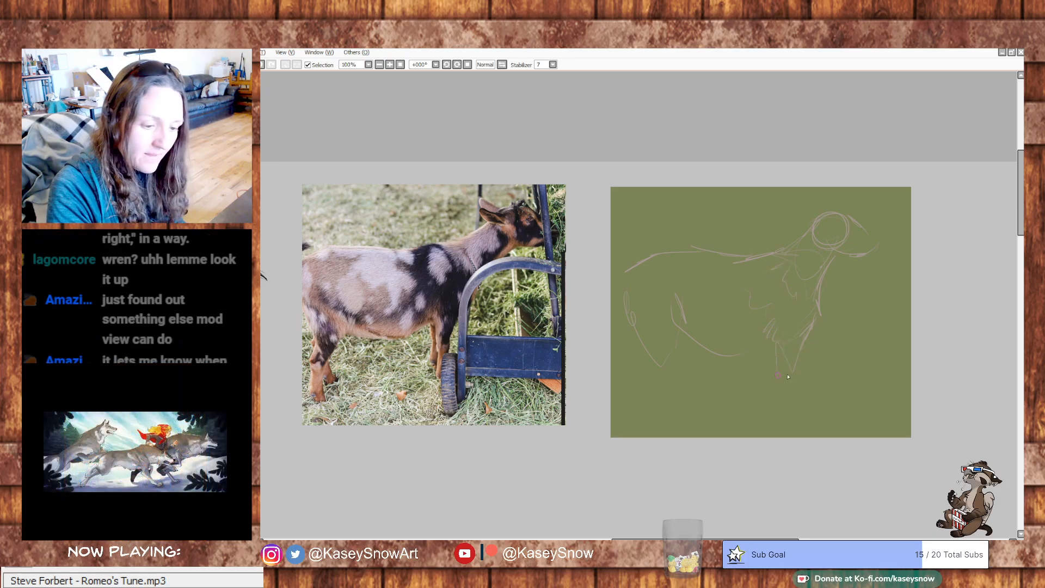
- Complete the belly line, sketch the hind leg and raised tail, and reinforce the back line
mouse_move(777, 336)
mouse_down()
mouse_move(734, 352)
mouse_move(672, 334)
mouse_move(682, 338)
mouse_move(666, 366)
mouse_up()
drag(637, 329, 646, 368)
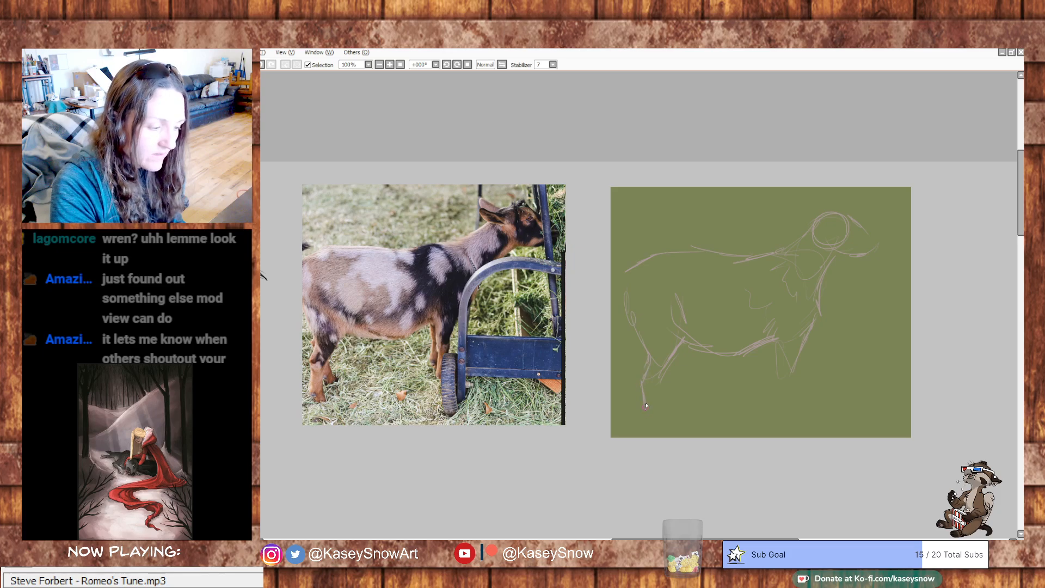
drag(663, 377, 647, 420)
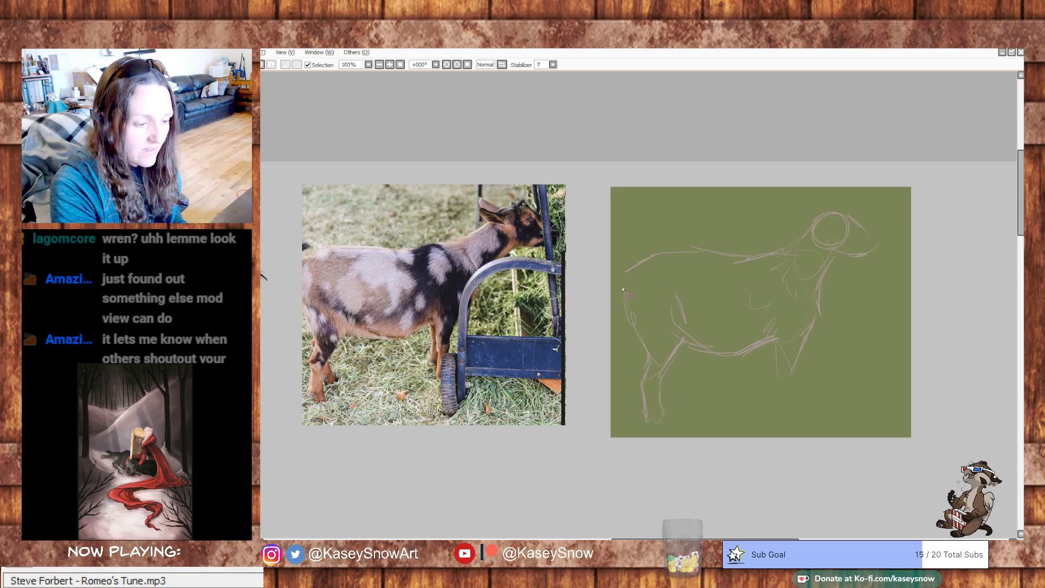
drag(624, 270, 638, 249)
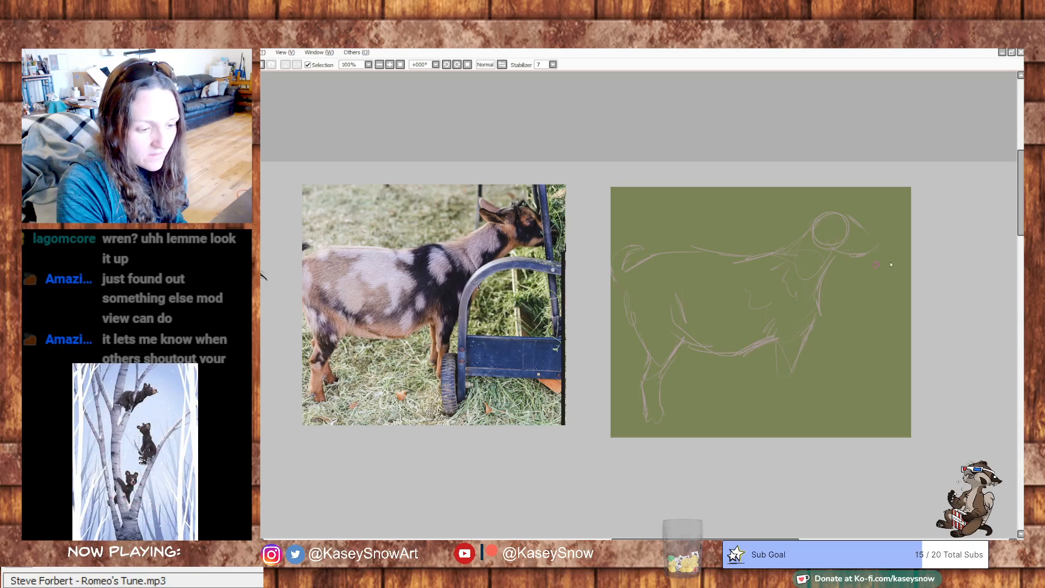
mouse_move(660, 257)
mouse_down()
mouse_move(852, 248)
mouse_move(705, 261)
mouse_move(780, 251)
mouse_up()
- Examine the shoulder blade and spine on the goat skeleton reference for comparison with the spotted goat photo
mouse_move(596, 323)
mouse_down()
mouse_move(724, 296)
mouse_move(838, 297)
mouse_up()
drag(571, 302, 775, 304)
drag(454, 318, 716, 321)
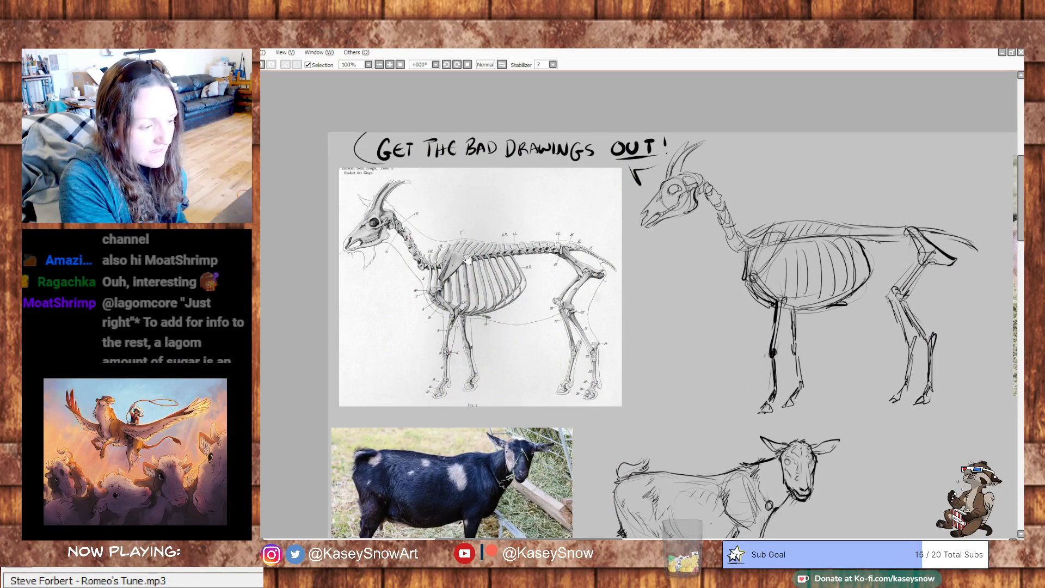
drag(929, 306, 553, 280)
drag(883, 309, 610, 359)
mouse_move(783, 379)
mouse_down()
mouse_move(851, 390)
mouse_move(876, 417)
mouse_up()
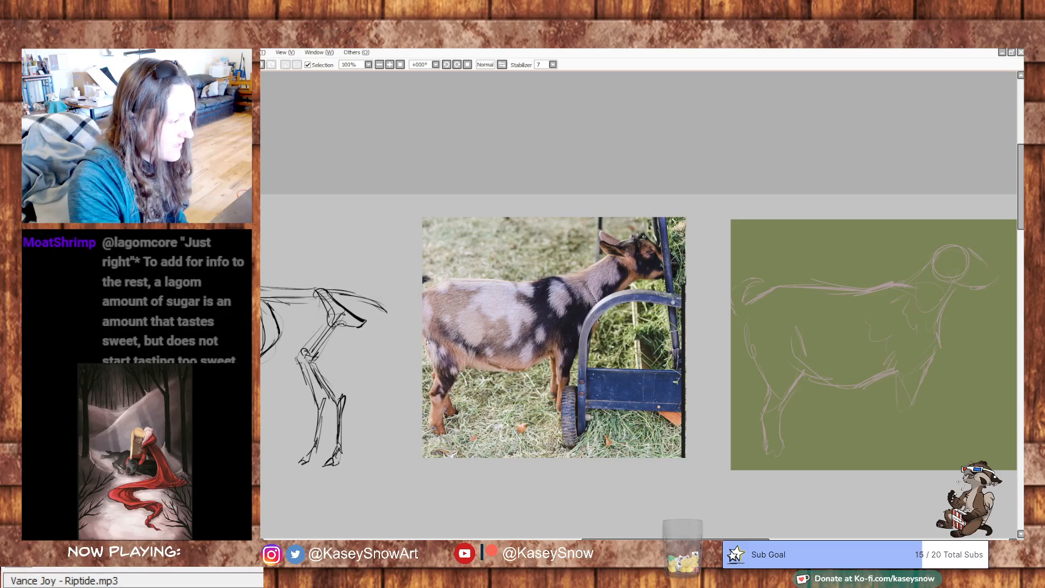
- Try marking the withers and shoulder blade in red over the spotted goat photo
mouse_move(543, 283)
mouse_down()
mouse_move(555, 274)
mouse_move(590, 317)
mouse_move(581, 337)
mouse_move(562, 275)
mouse_move(596, 329)
mouse_move(586, 344)
mouse_up()
key(ctrl+z)
key(ctrl+z)
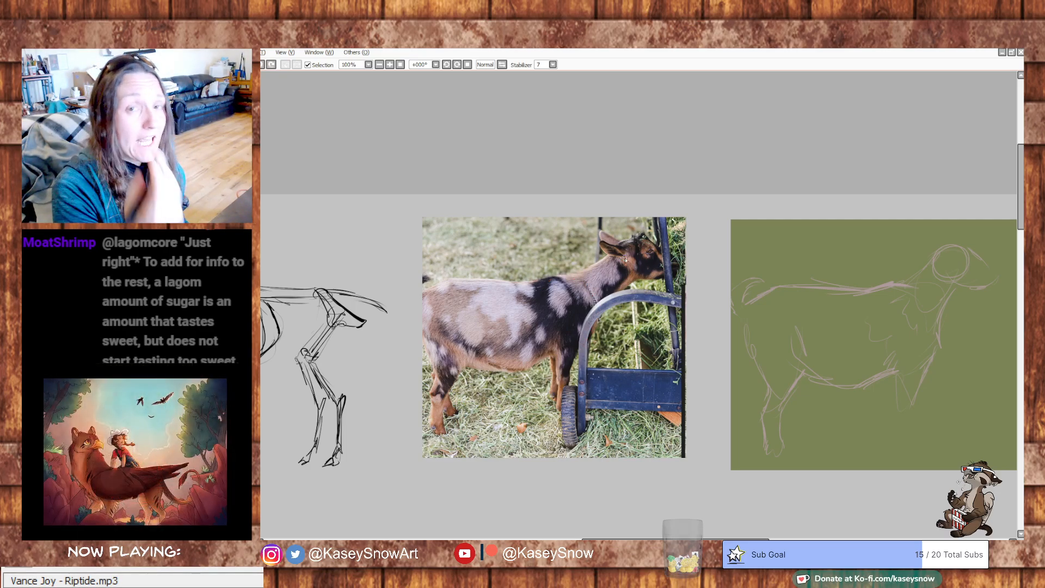
mouse_move(566, 281)
mouse_down()
mouse_move(500, 287)
mouse_move(592, 310)
mouse_move(595, 337)
mouse_up()
key(ctrl+z)
key(ctrl+z)
mouse_move(550, 296)
mouse_down()
mouse_move(572, 291)
mouse_move(595, 326)
mouse_up()
mouse_move(557, 276)
mouse_down()
mouse_move(563, 288)
mouse_move(547, 294)
mouse_up()
drag(539, 282, 535, 293)
drag(567, 278, 570, 286)
key(ctrl+z)
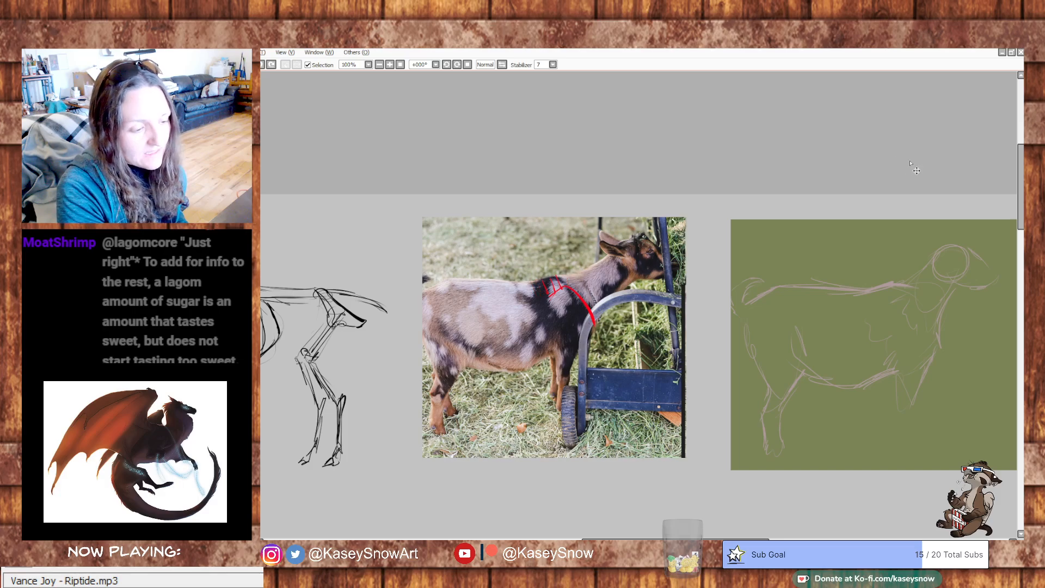
key(ctrl+z)
key(ctrl+z)
key(ctrl+z)
key(ctrl+z)
- Add light shoulder, rib and upper front leg lines inside the body of the sketch on the green background
drag(853, 247, 755, 207)
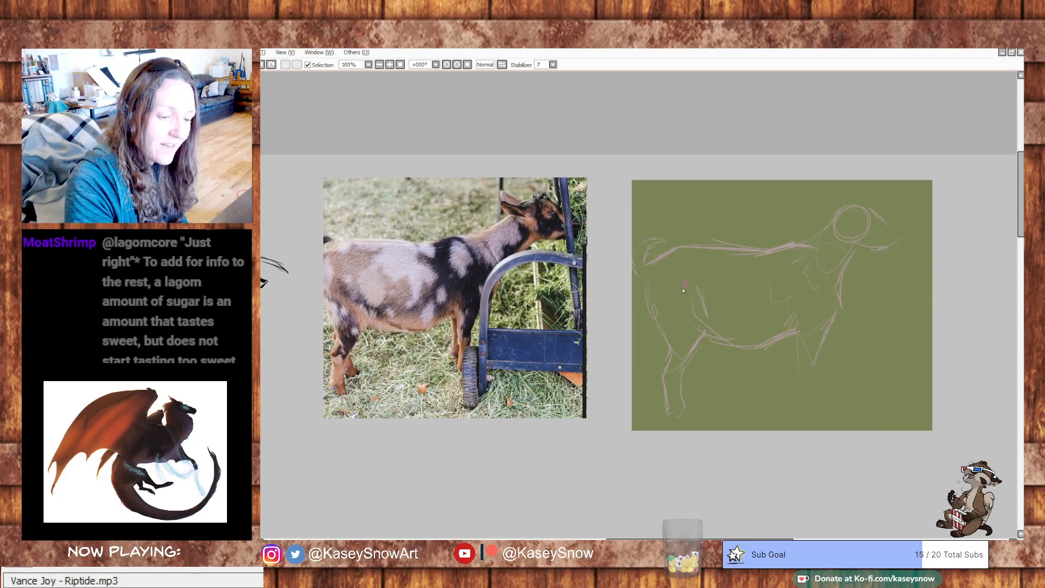
mouse_move(703, 283)
mouse_down()
mouse_move(736, 272)
mouse_move(729, 286)
mouse_move(753, 307)
mouse_move(748, 270)
mouse_move(764, 315)
mouse_move(755, 295)
mouse_move(787, 291)
mouse_up()
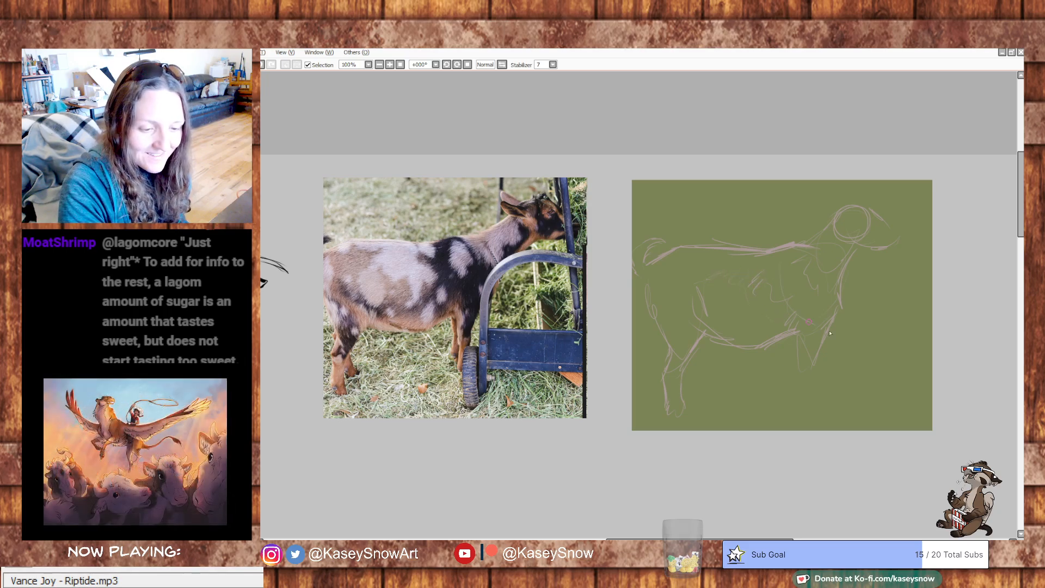
drag(807, 330, 811, 308)
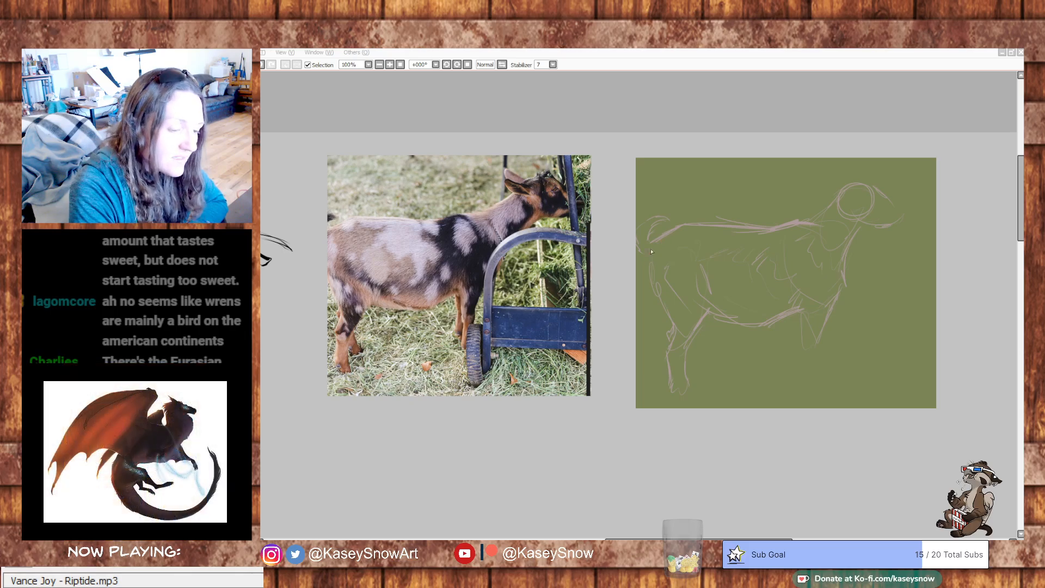
- Redraw the rump contour below the tail and strengthen the throat, jaw and forehead lines
key(ctrl+z)
key(ctrl+z)
drag(645, 254, 653, 291)
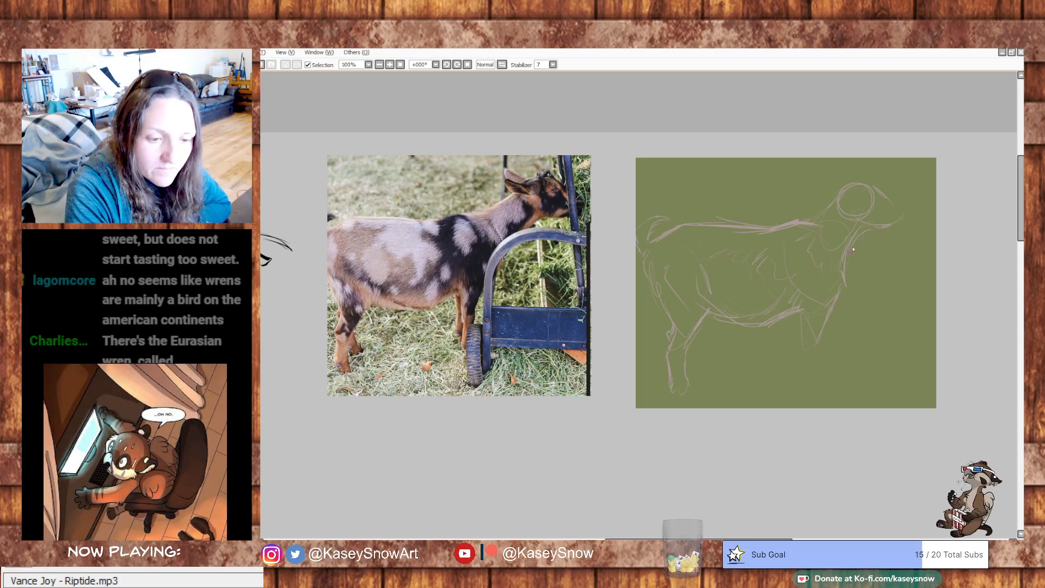
key(ctrl+z)
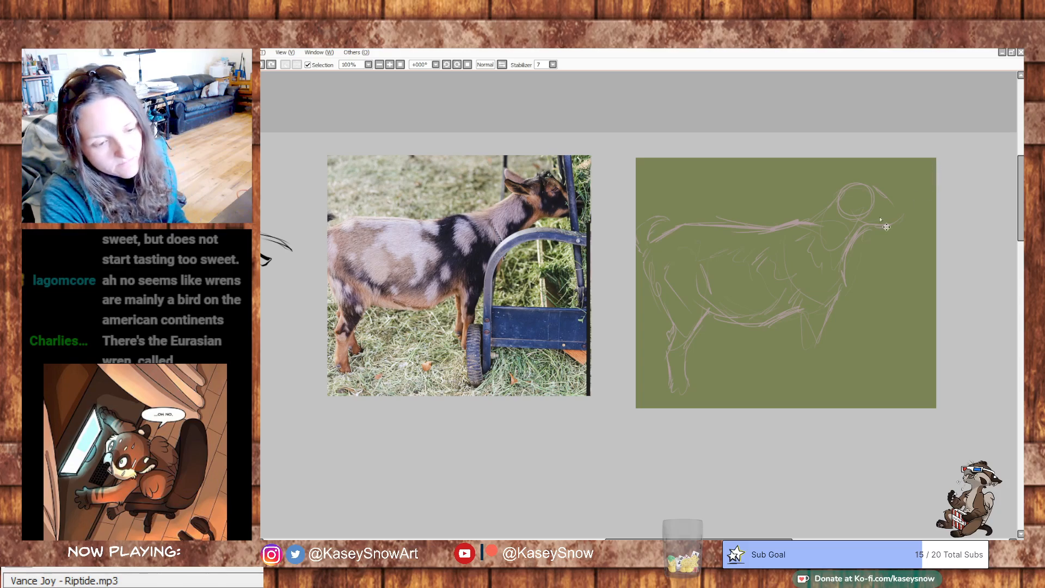
drag(857, 184, 877, 188)
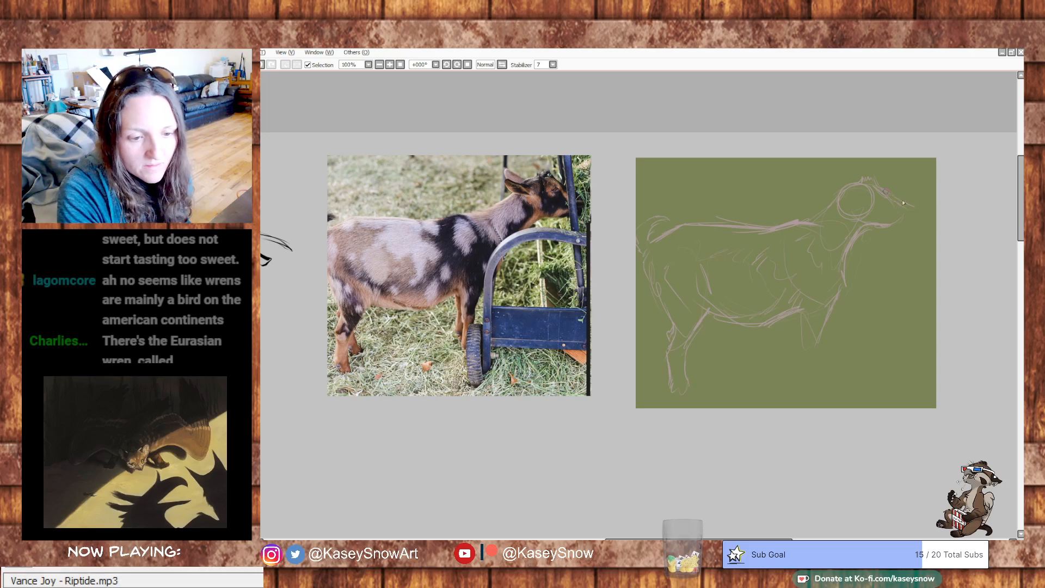
- Close the muzzle and jaw outline of the goat on the green background and sketch the ears behind the skull circle
drag(918, 220, 901, 232)
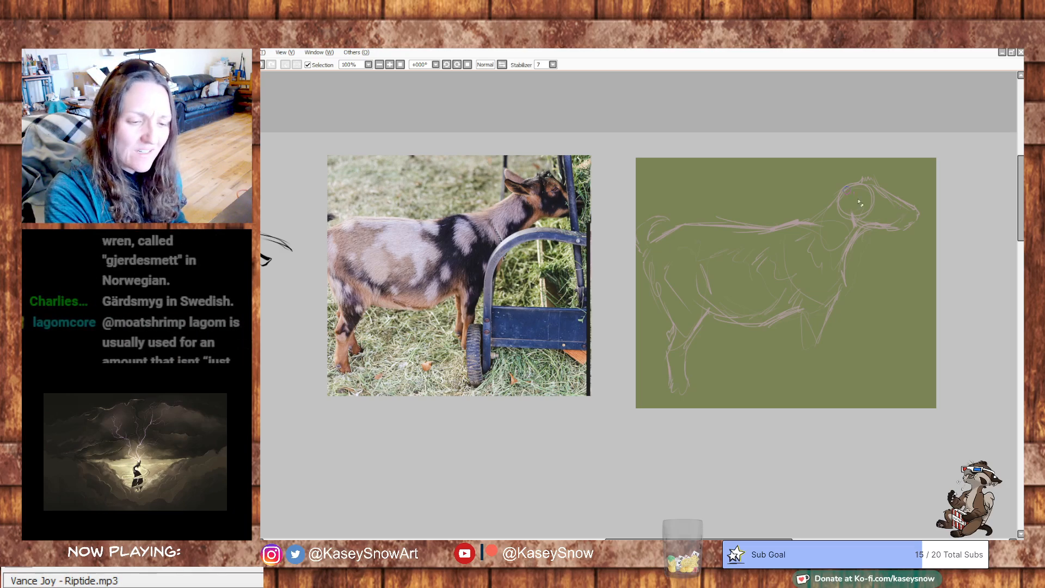
key(ctrl+z)
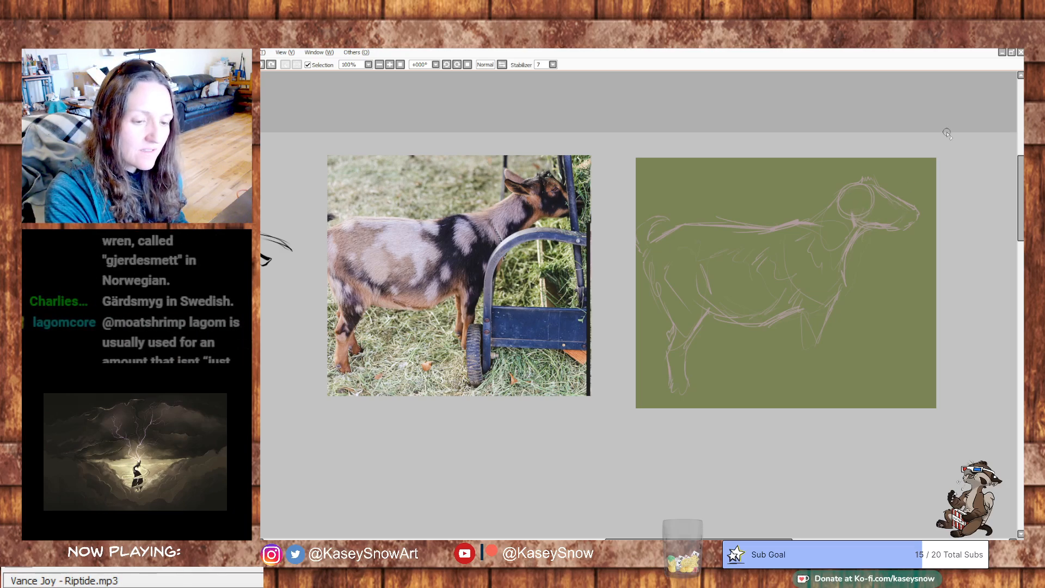
drag(865, 234, 910, 227)
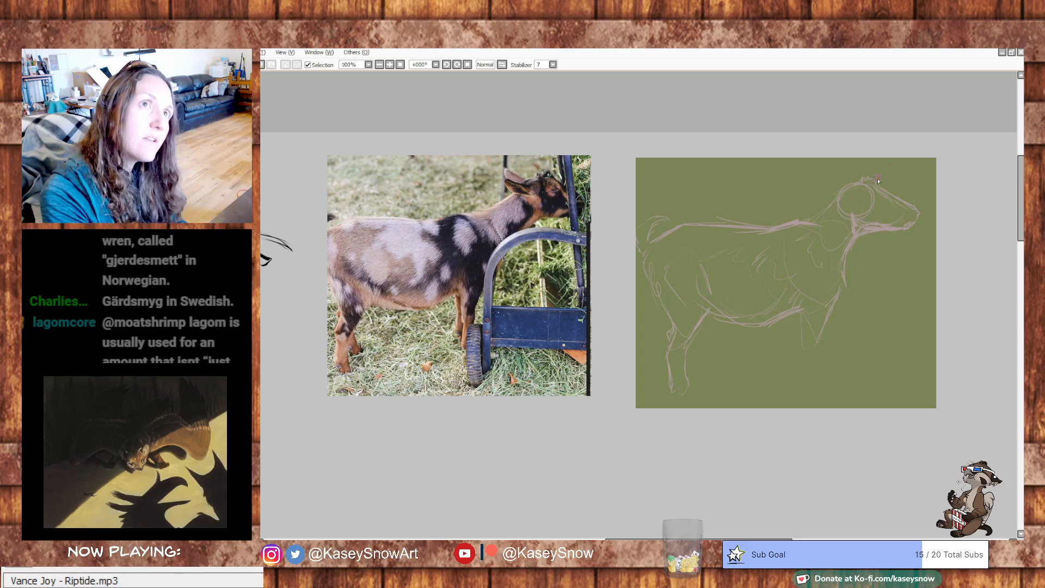
key(ctrl+z)
drag(856, 205, 860, 223)
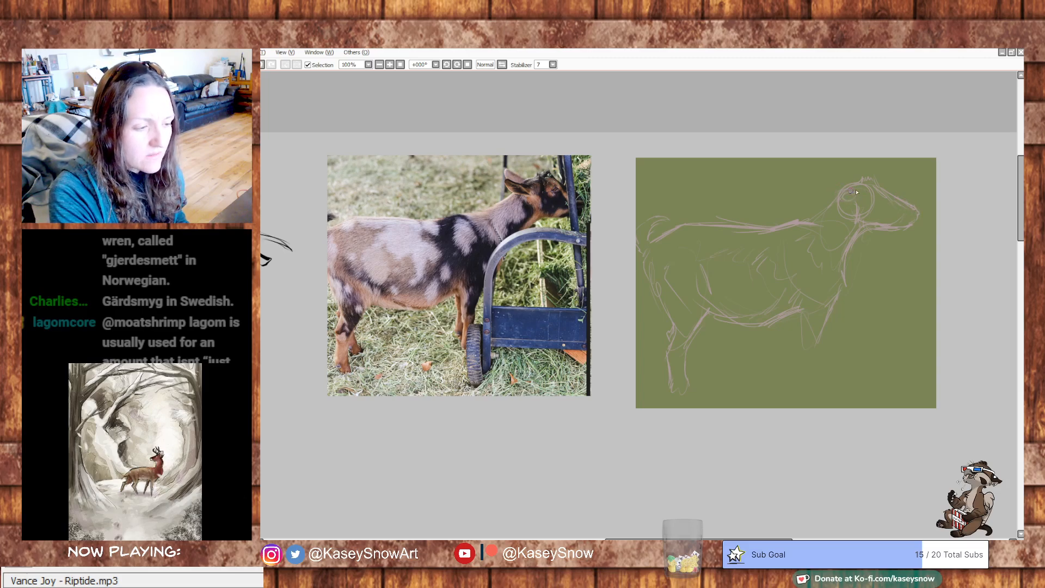
mouse_move(838, 194)
mouse_down()
mouse_move(816, 189)
mouse_move(833, 176)
mouse_move(819, 193)
mouse_up()
key(ctrl+z)
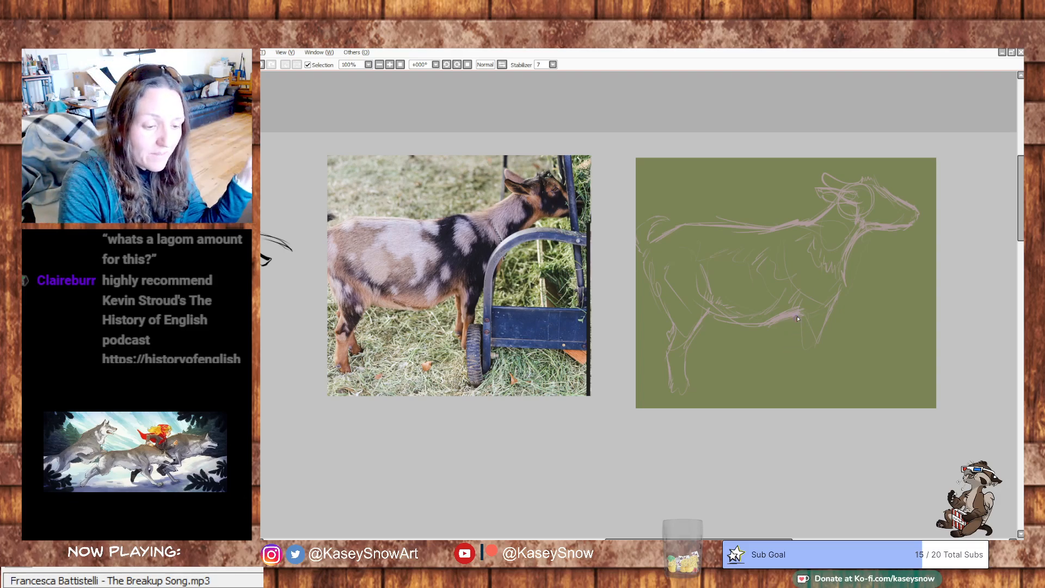
- Draw both front legs down from the chest and refine the front contour of the hind leg toward the hoof
drag(797, 333, 794, 366)
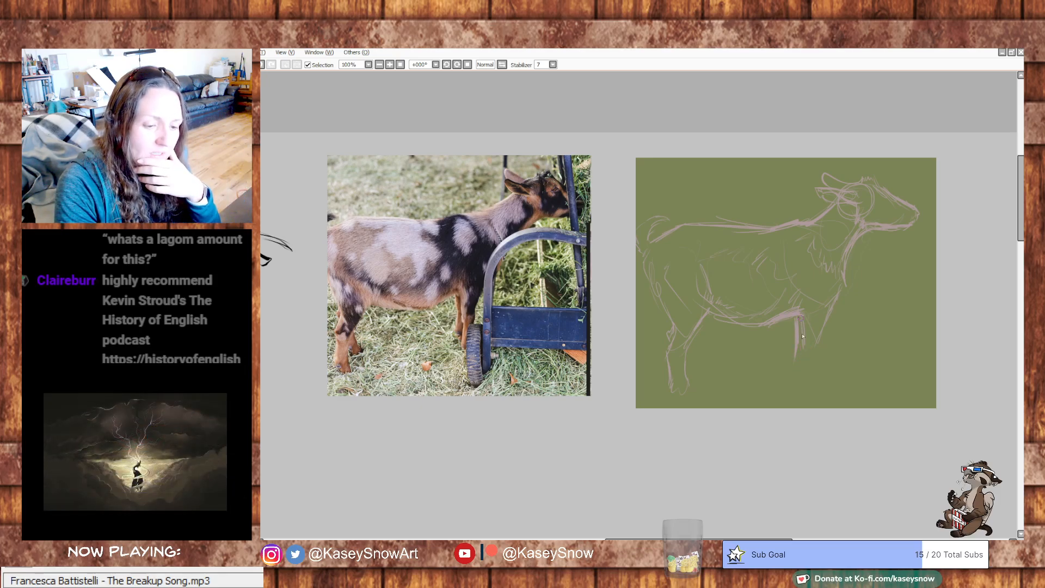
drag(832, 306, 817, 345)
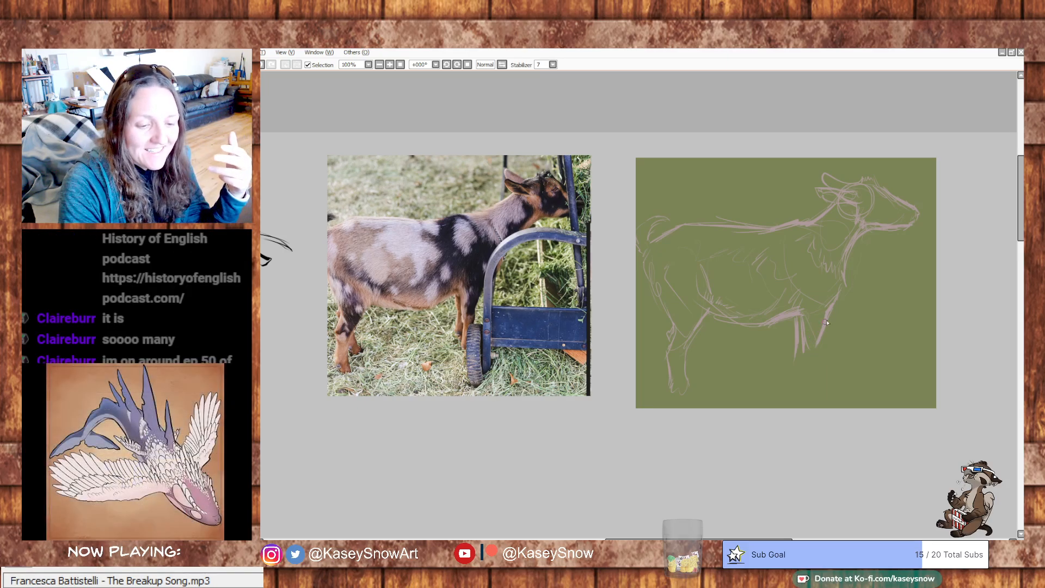
drag(804, 336, 806, 370)
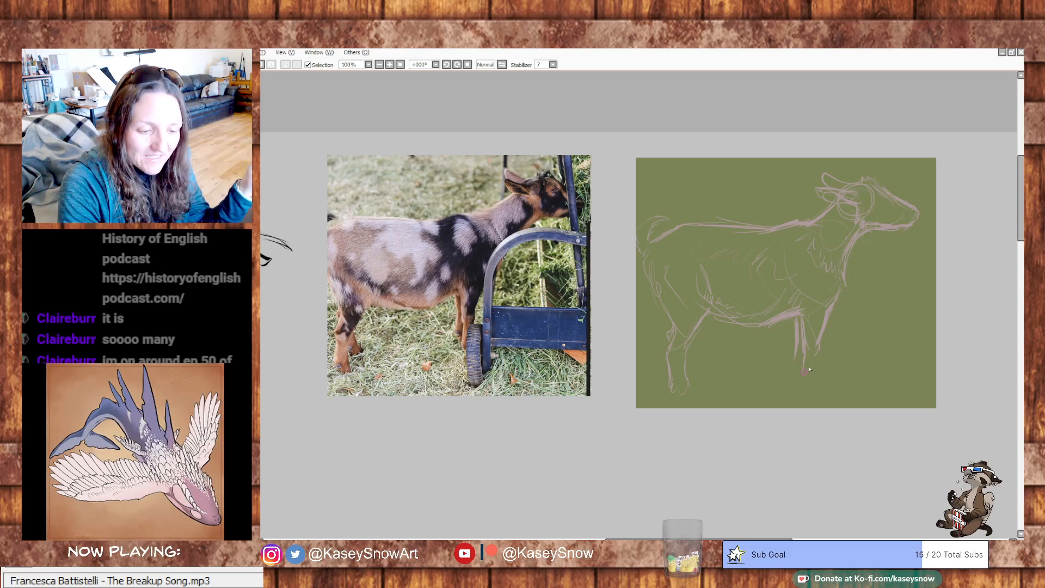
drag(798, 325, 800, 379)
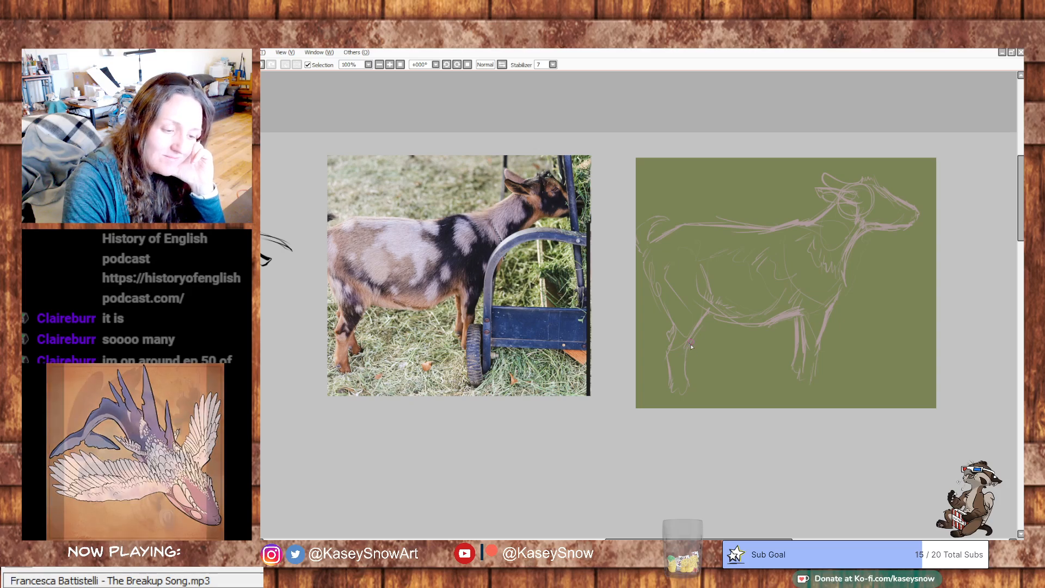
drag(690, 345, 696, 365)
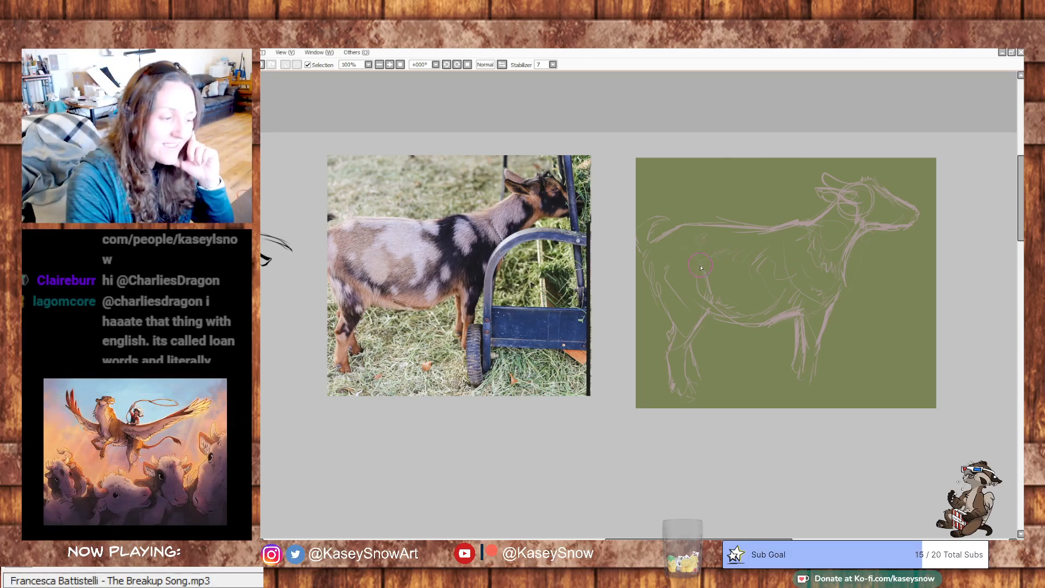
- Block in the light coat patches on the rump, neck and shoulder of the goat sketch in pale pink
drag(669, 241, 662, 247)
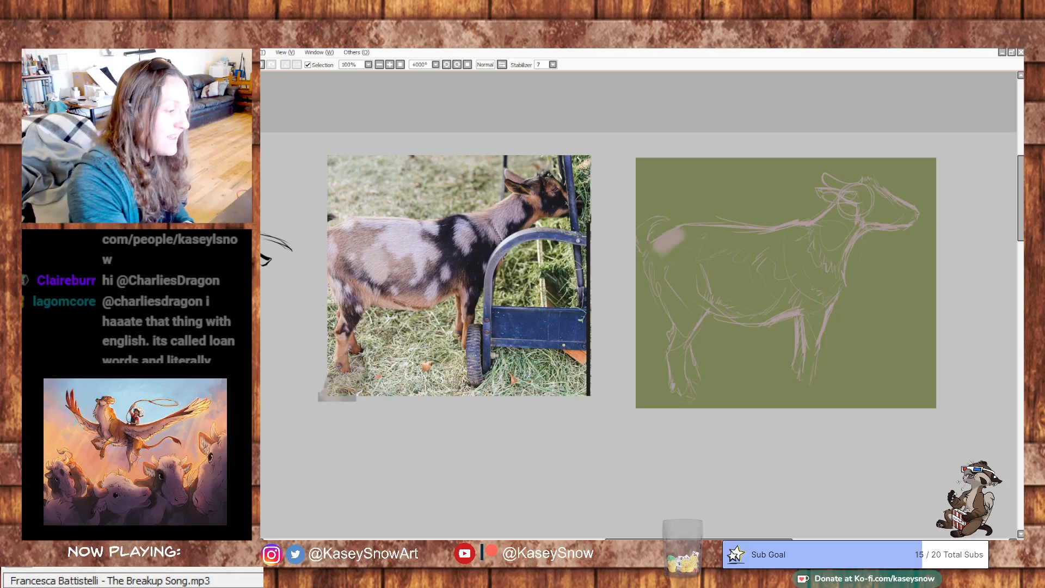
key(ctrl+z)
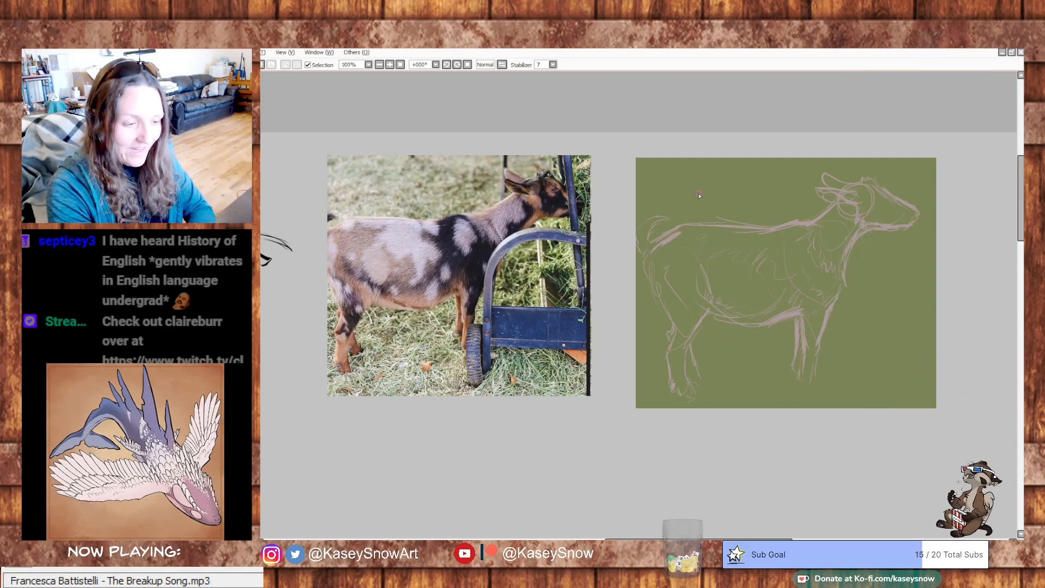
mouse_move(672, 237)
mouse_down()
mouse_move(666, 246)
mouse_move(684, 257)
mouse_up()
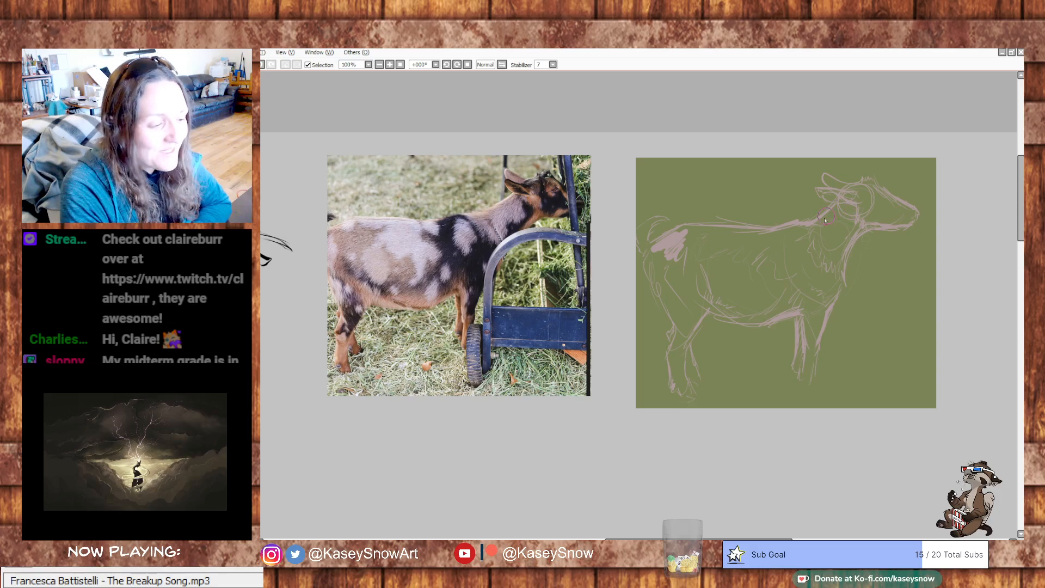
mouse_move(831, 219)
mouse_down()
mouse_move(822, 249)
mouse_move(830, 228)
mouse_up()
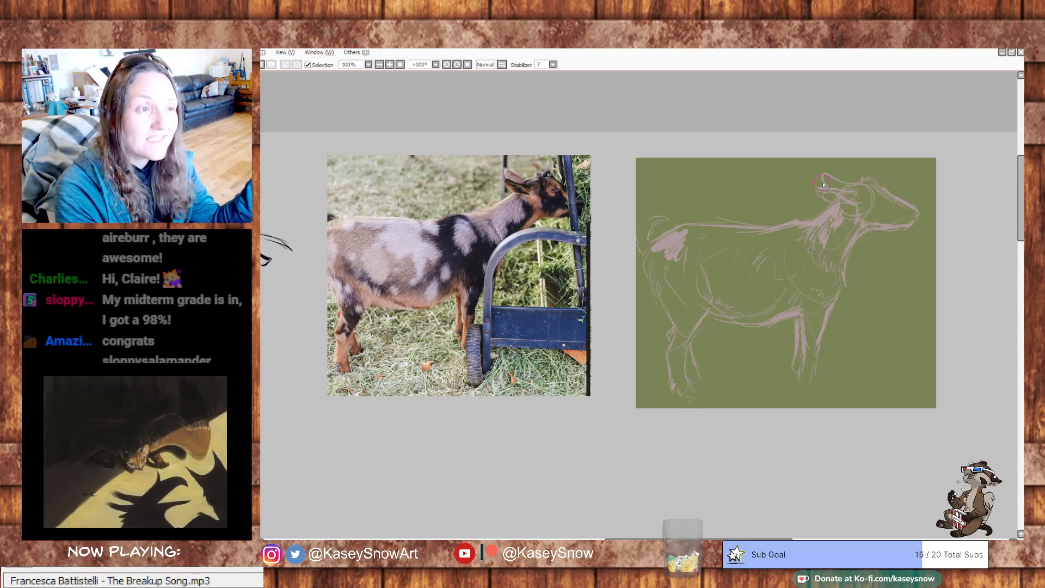
drag(795, 252, 802, 268)
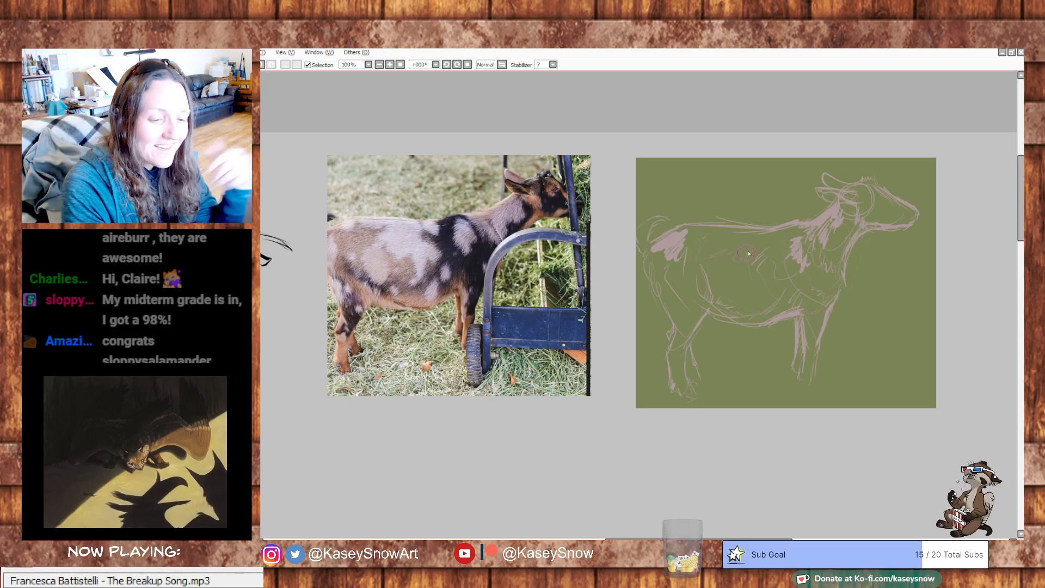
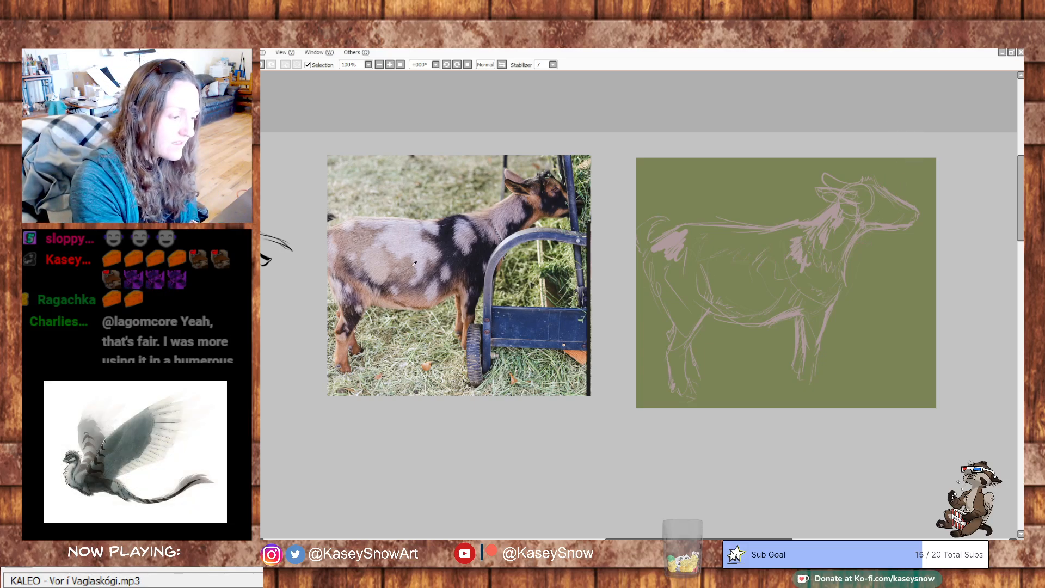
drag(715, 221, 797, 223)
drag(679, 230, 710, 243)
key(ctrl+z)
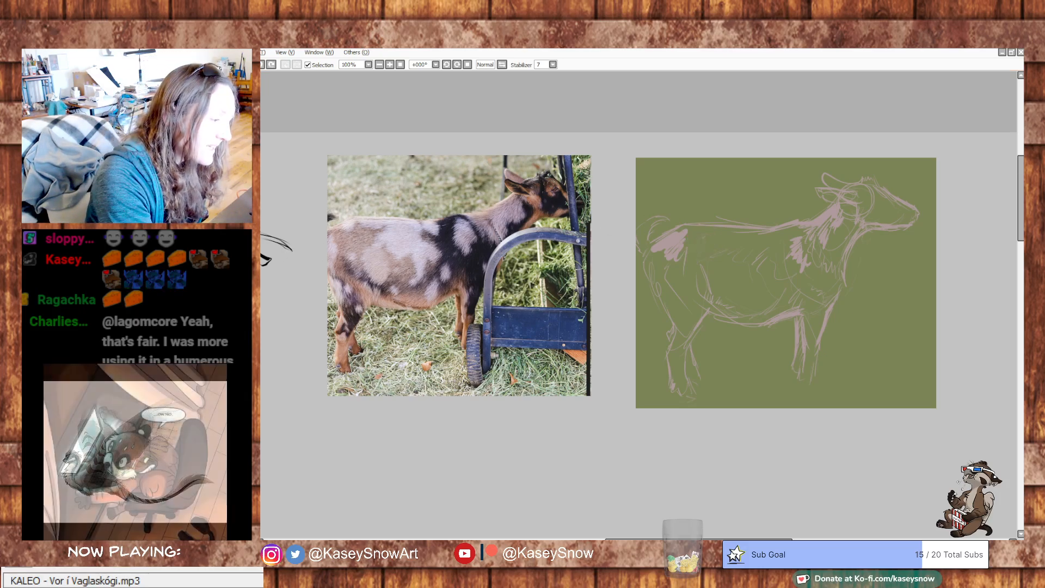
drag(718, 225, 747, 229)
click(690, 252)
key(ctrl+z)
key(bracketleft)
key(bracketleft)
key(bracketleft)
key(bracketleft)
key(bracketleft)
key(bracketleft)
mouse_move(694, 237)
mouse_down()
mouse_move(724, 237)
mouse_move(707, 248)
mouse_move(734, 245)
mouse_move(717, 277)
mouse_up()
key(ctrl+z)
drag(717, 217, 769, 225)
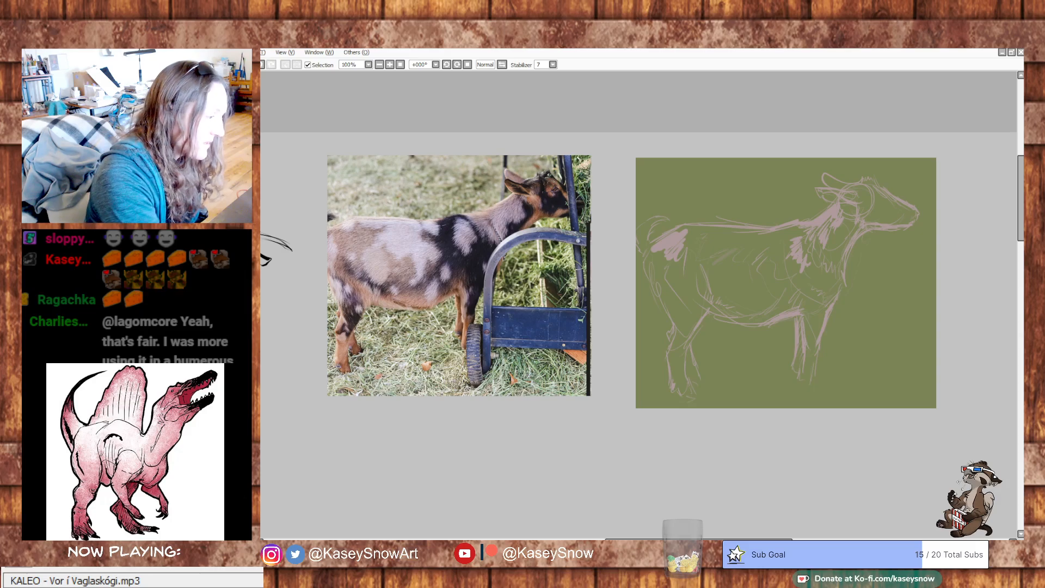
- Block in the goat's rump, back, flank and upper hind leg with a flat pinkish-grey base colour
mouse_move(680, 242)
mouse_down()
mouse_move(698, 230)
mouse_move(686, 233)
mouse_move(707, 239)
mouse_move(698, 248)
mouse_move(730, 238)
mouse_move(707, 267)
mouse_move(735, 260)
mouse_move(725, 286)
mouse_move(760, 281)
mouse_move(750, 303)
mouse_move(786, 284)
mouse_move(772, 306)
mouse_move(794, 309)
mouse_move(741, 254)
mouse_move(755, 249)
mouse_move(766, 299)
mouse_up()
mouse_move(706, 286)
mouse_down()
mouse_move(711, 309)
mouse_move(714, 292)
mouse_move(696, 286)
mouse_move(685, 255)
mouse_move(715, 311)
mouse_move(692, 343)
mouse_move(698, 382)
mouse_move(689, 345)
mouse_move(699, 368)
mouse_up()
key(ctrl+z)
- Sample the orange-brown from the photographed hind leg and paint it on the goat's lower hind leg, thigh and belly edge
right_click(360, 338)
key(ctrl+z)
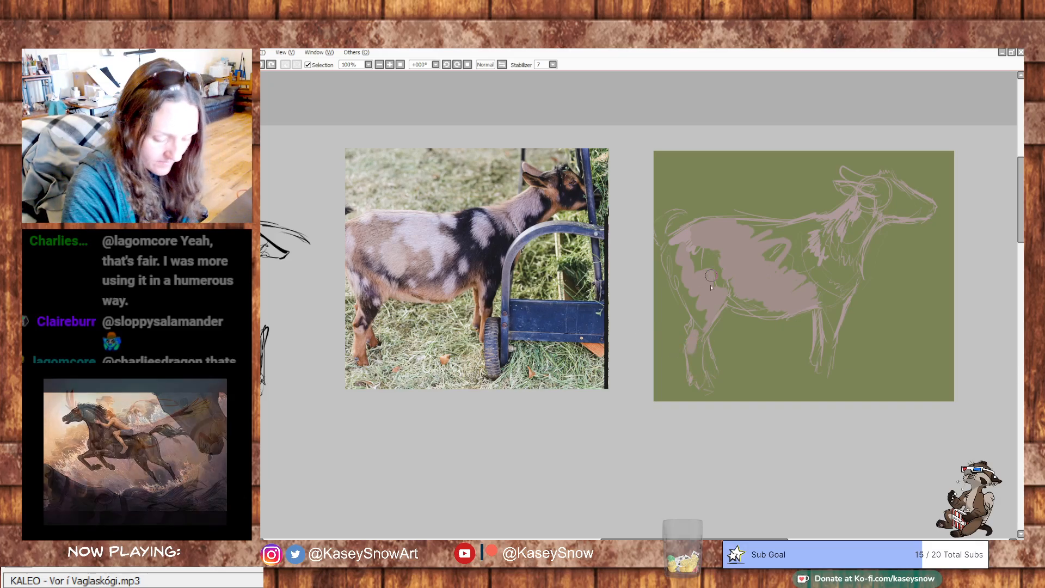
key(ctrl+y)
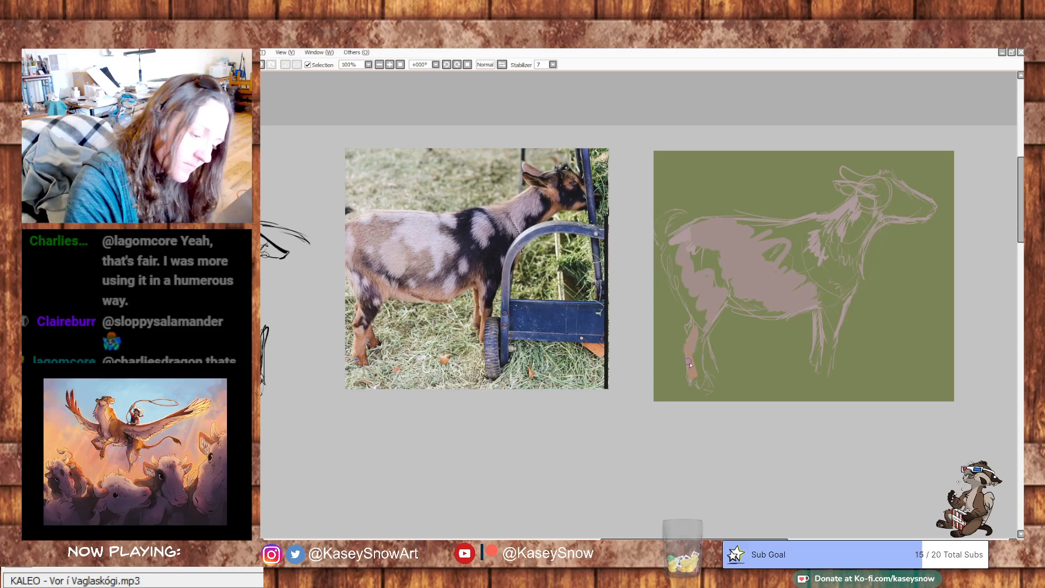
mouse_move(695, 374)
mouse_down()
mouse_move(695, 350)
mouse_move(700, 374)
mouse_move(707, 322)
mouse_move(705, 336)
mouse_move(725, 303)
mouse_up()
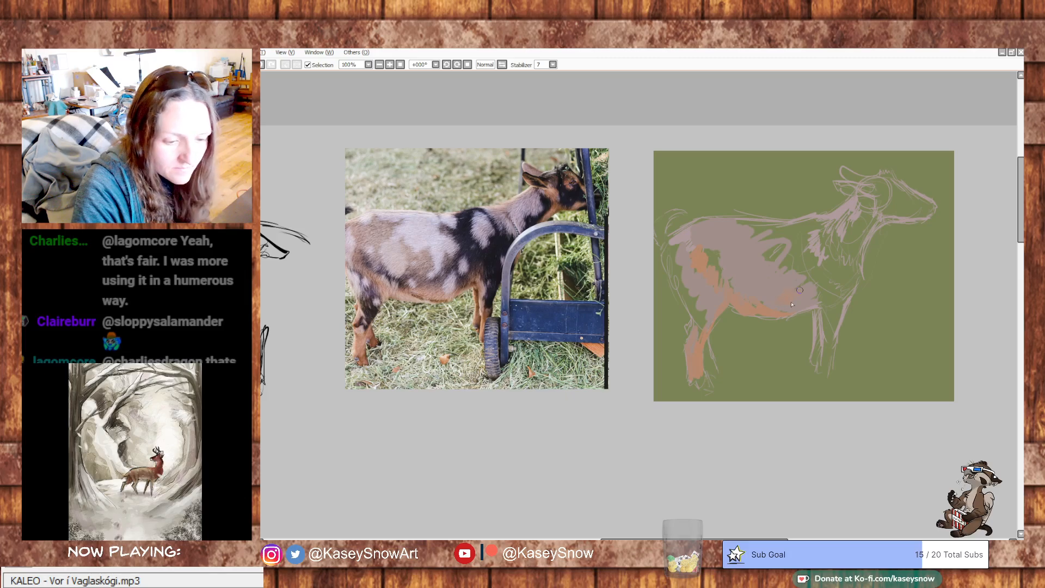
drag(808, 298, 826, 301)
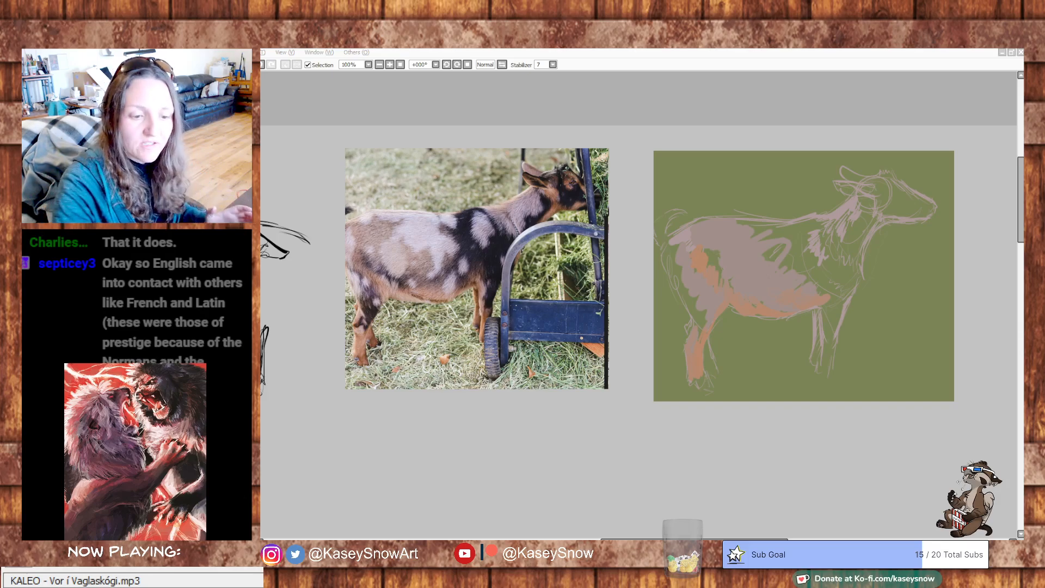
- Add orange-brown markings along the goat's chest, throat, cheek, muzzle and ear
click(859, 263)
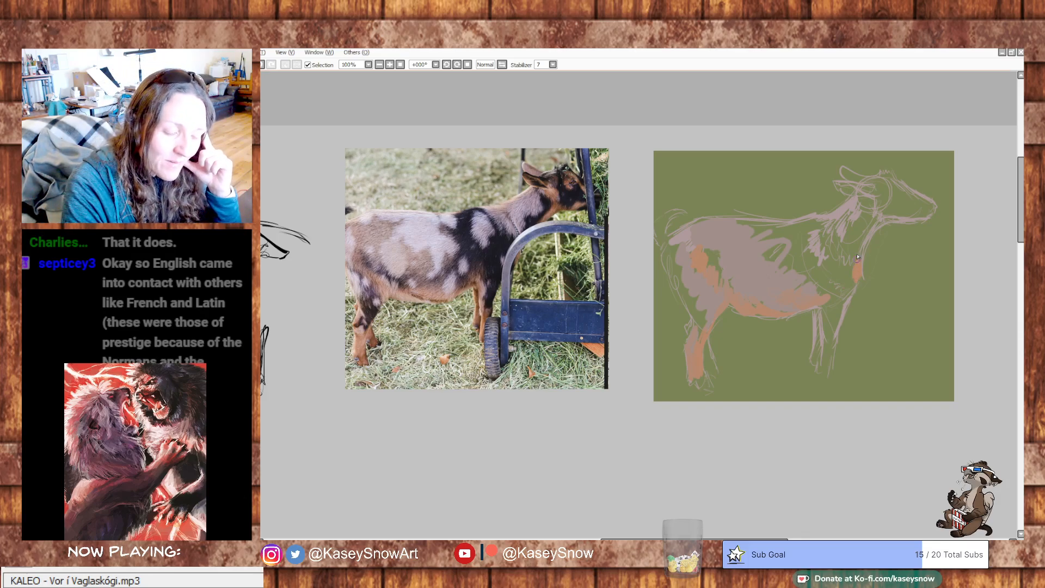
drag(876, 230, 873, 202)
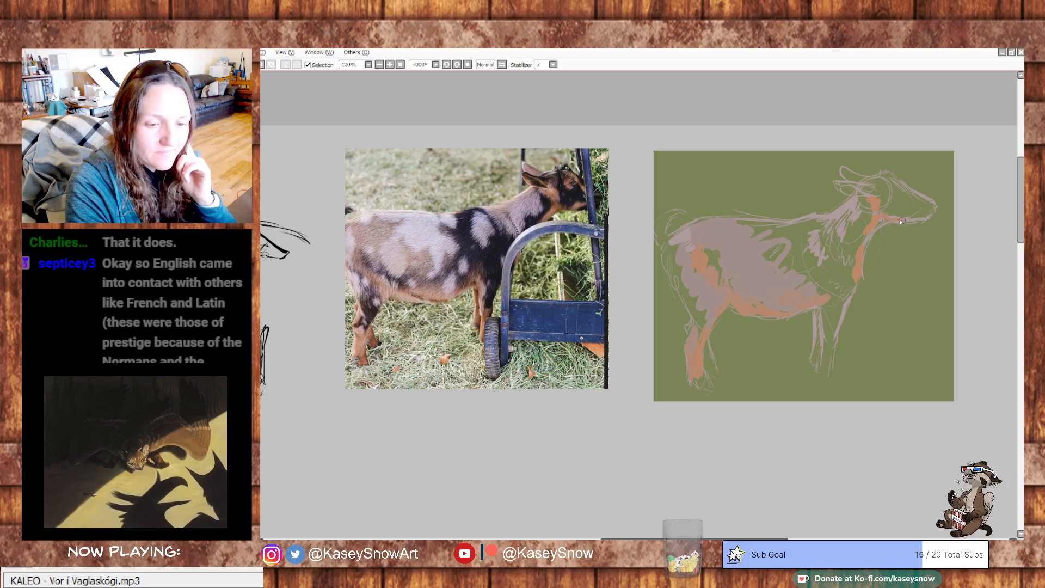
drag(907, 216, 914, 217)
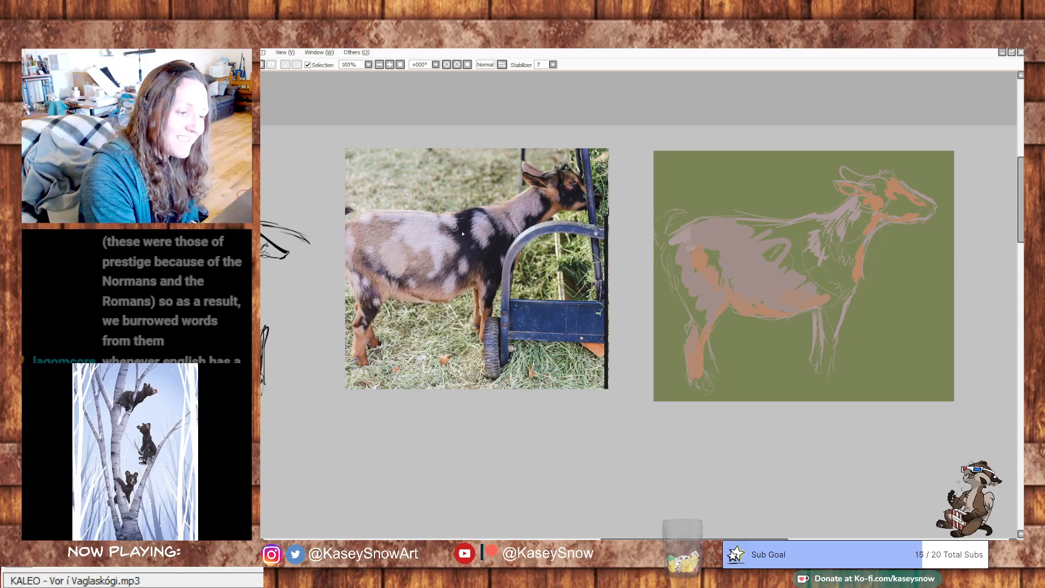
- Paint a dark purple-brown patch over the goat's lower chest and extend it up into the shoulder
drag(789, 234, 806, 251)
key(ctrl+z)
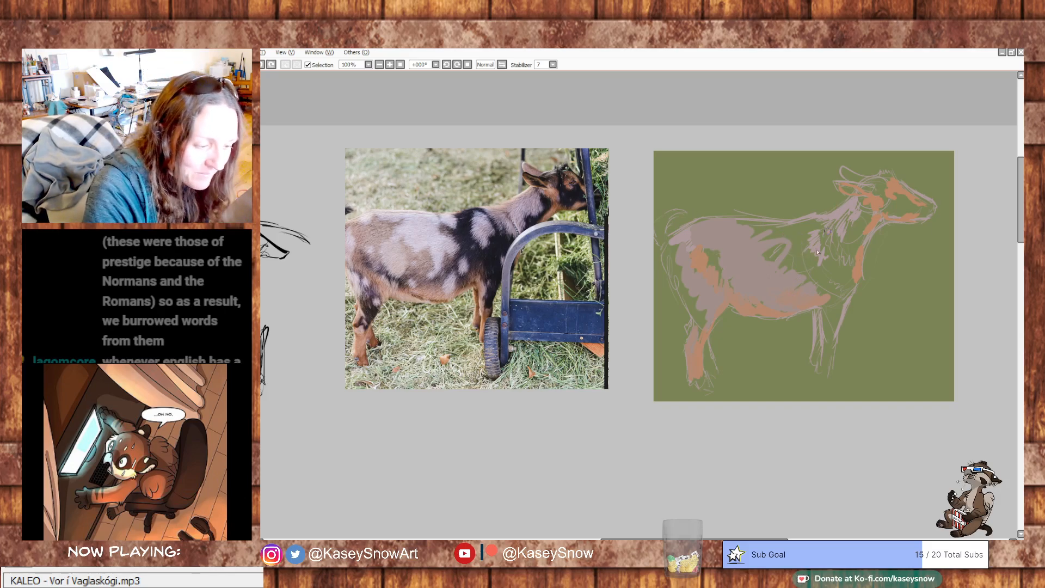
mouse_move(805, 294)
mouse_down()
mouse_move(839, 276)
mouse_move(836, 293)
mouse_move(854, 278)
mouse_move(836, 314)
mouse_up()
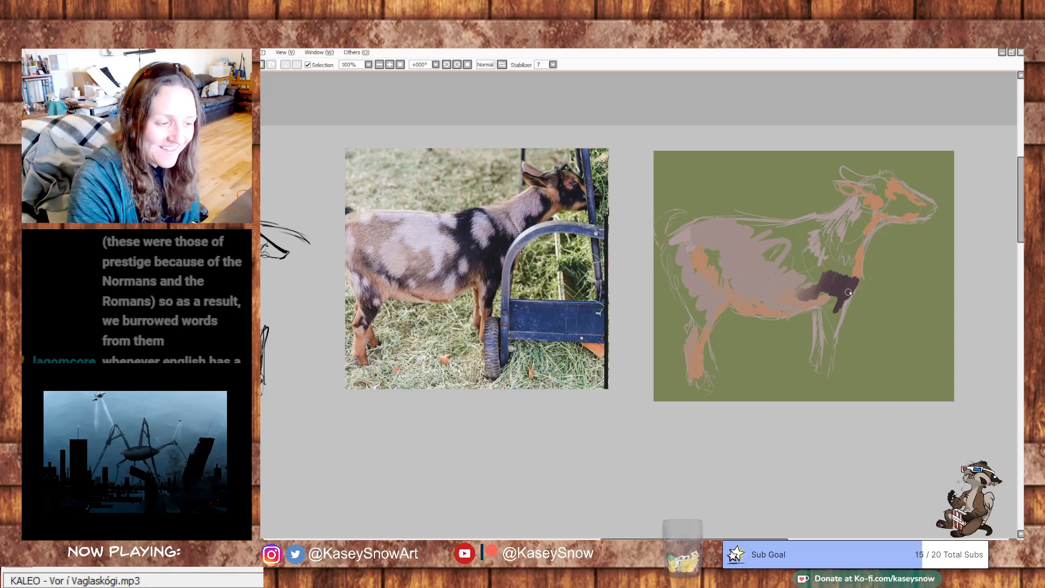
mouse_move(846, 280)
mouse_down()
mouse_move(822, 278)
mouse_move(814, 264)
mouse_move(830, 238)
mouse_move(846, 256)
mouse_up()
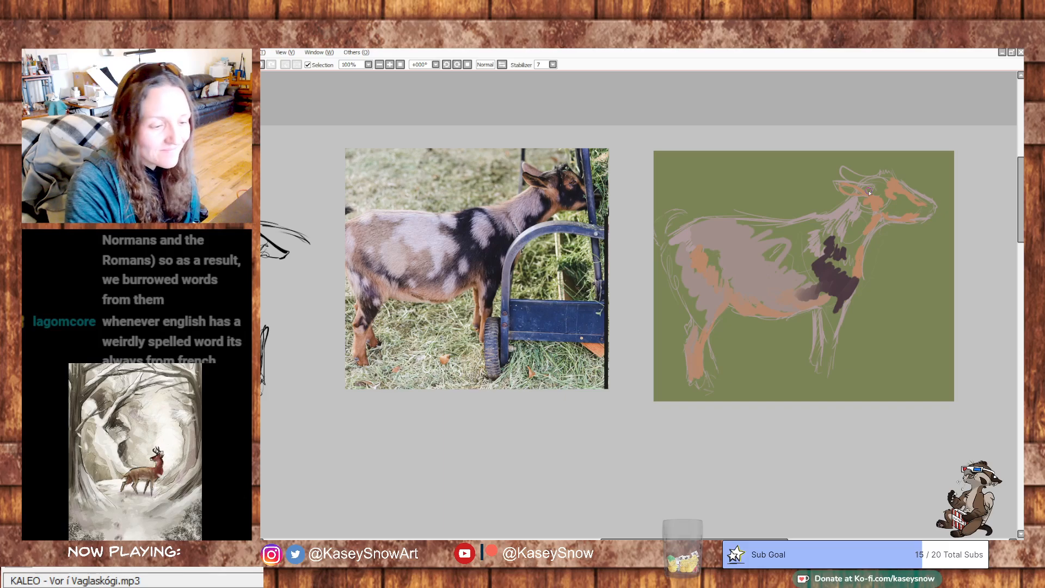
- Fill the neck with pinkish grey and surround it with dark patches across the shoulder and throat
mouse_move(843, 237)
mouse_down()
mouse_move(834, 220)
mouse_move(812, 221)
mouse_up()
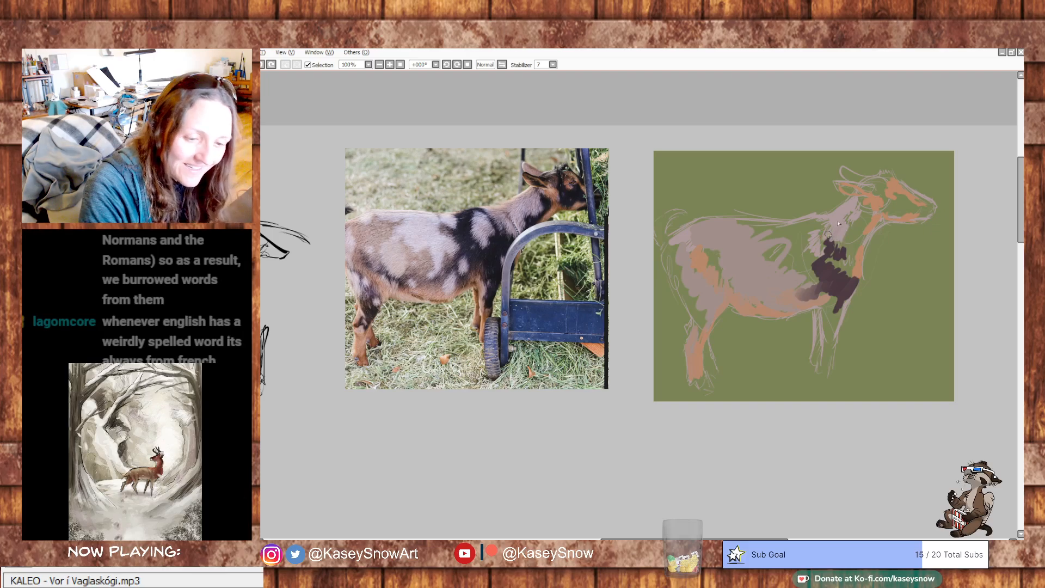
drag(854, 209, 855, 231)
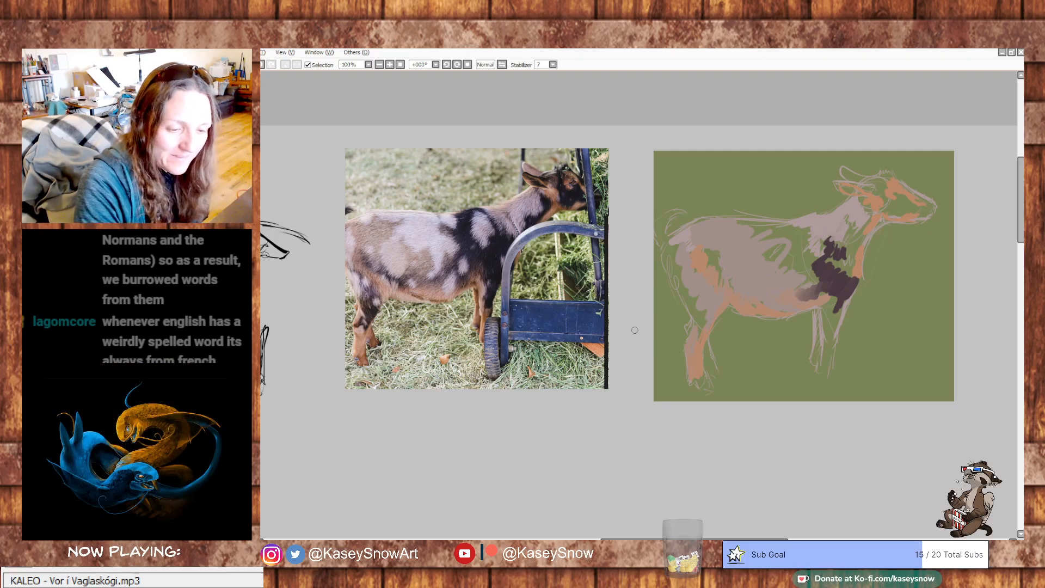
mouse_move(818, 262)
mouse_down()
mouse_move(805, 231)
mouse_move(791, 232)
mouse_move(800, 224)
mouse_move(783, 225)
mouse_move(824, 261)
mouse_move(770, 245)
mouse_move(802, 255)
mouse_move(792, 247)
mouse_move(805, 243)
mouse_move(797, 254)
mouse_move(815, 257)
mouse_move(793, 246)
mouse_move(789, 227)
mouse_move(818, 219)
mouse_move(849, 254)
mouse_move(845, 236)
mouse_move(871, 209)
mouse_move(847, 246)
mouse_move(862, 209)
mouse_move(815, 235)
mouse_move(806, 227)
mouse_move(820, 245)
mouse_move(832, 224)
mouse_move(838, 233)
mouse_move(866, 209)
mouse_up()
key(ctrl+z)
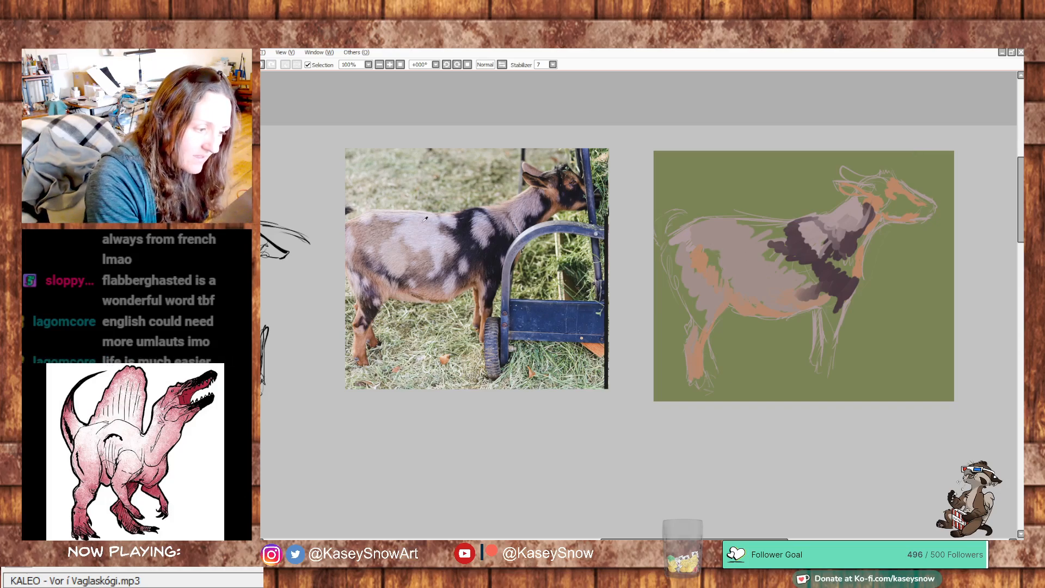
- Paint pale lavender patches along the goat's back, mid-flank and in front of the thigh
mouse_move(754, 240)
mouse_down()
mouse_move(704, 223)
mouse_move(687, 227)
mouse_move(690, 248)
mouse_up()
mouse_move(767, 221)
mouse_down()
mouse_move(734, 222)
mouse_move(761, 229)
mouse_move(732, 250)
mouse_move(764, 242)
mouse_move(744, 260)
mouse_move(783, 258)
mouse_move(784, 273)
mouse_move(766, 242)
mouse_move(789, 260)
mouse_move(785, 272)
mouse_move(763, 267)
mouse_move(778, 271)
mouse_move(768, 294)
mouse_up()
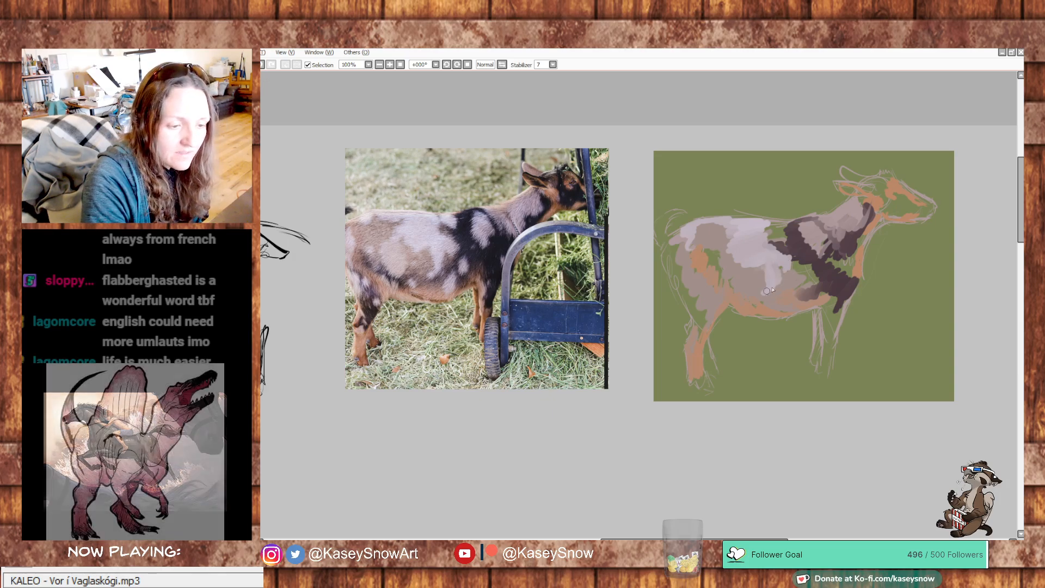
mouse_move(724, 264)
mouse_down()
mouse_move(712, 271)
mouse_move(728, 272)
mouse_move(728, 286)
mouse_move(716, 267)
mouse_move(719, 278)
mouse_up()
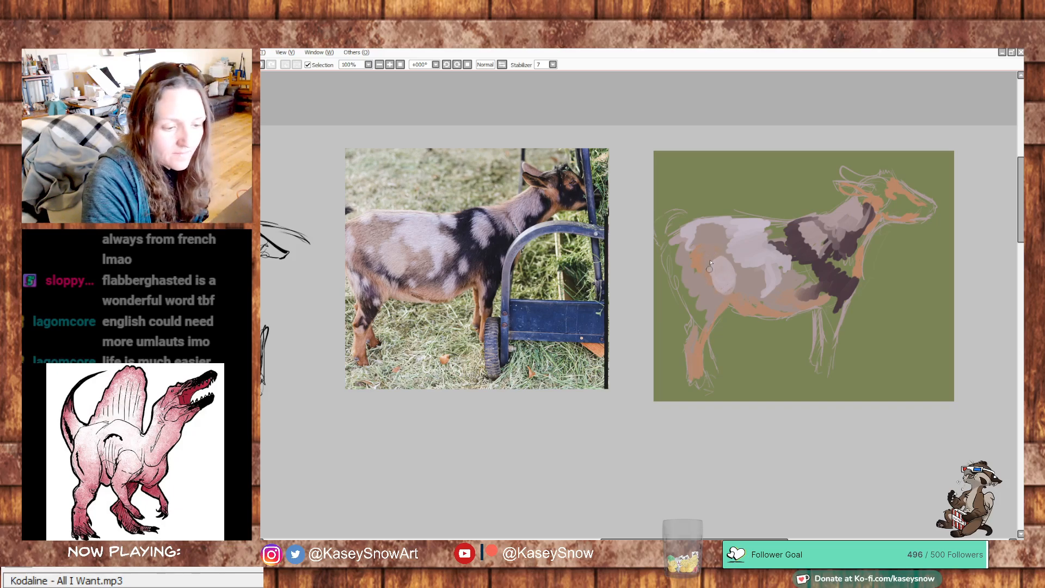
- Extend the orange-brown along the rump's rear edge and paint dark patches on the thigh, lower flank and shoulder
mouse_move(674, 279)
mouse_down()
mouse_move(672, 246)
mouse_move(668, 277)
mouse_move(700, 351)
mouse_move(671, 251)
mouse_move(682, 299)
mouse_move(688, 290)
mouse_move(695, 316)
mouse_move(704, 310)
mouse_move(706, 333)
mouse_up()
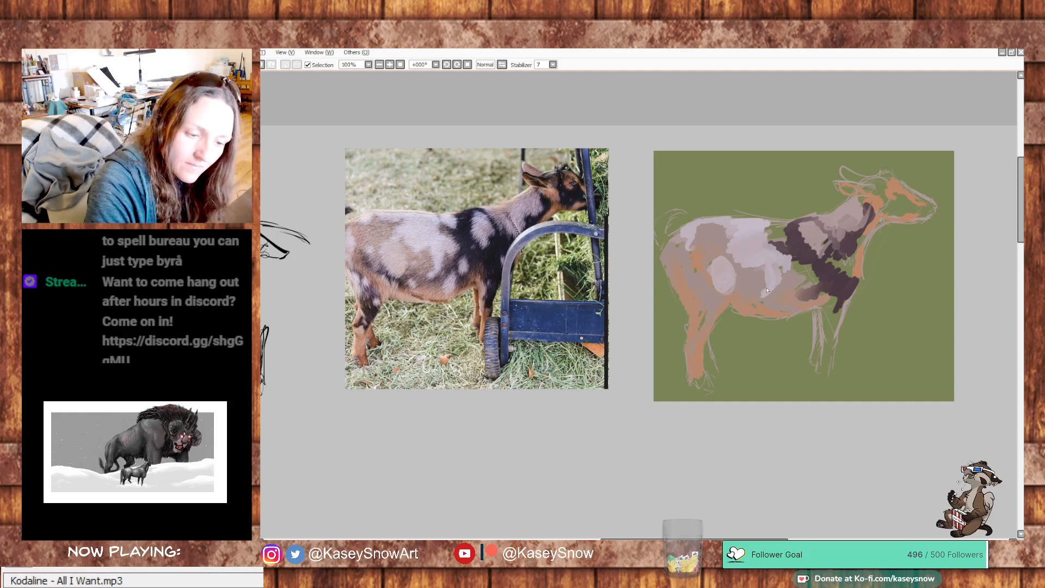
drag(690, 289, 706, 330)
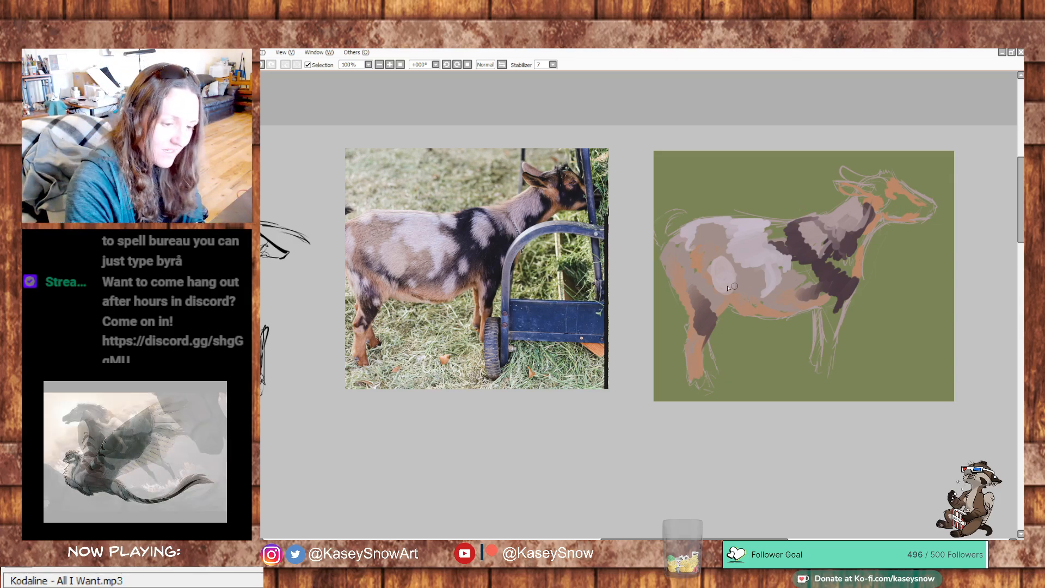
mouse_move(692, 265)
mouse_down()
mouse_move(756, 286)
mouse_move(734, 296)
mouse_move(716, 285)
mouse_move(754, 291)
mouse_move(762, 304)
mouse_move(807, 289)
mouse_up()
key(ctrl+z)
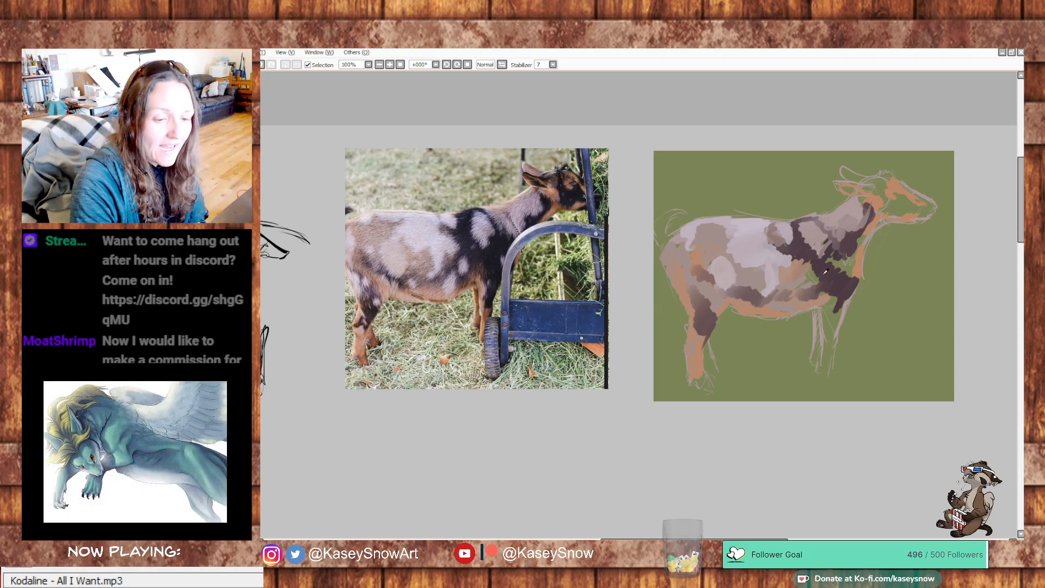
mouse_move(821, 267)
mouse_down()
mouse_move(818, 279)
mouse_move(795, 281)
mouse_move(800, 293)
mouse_move(813, 279)
mouse_up()
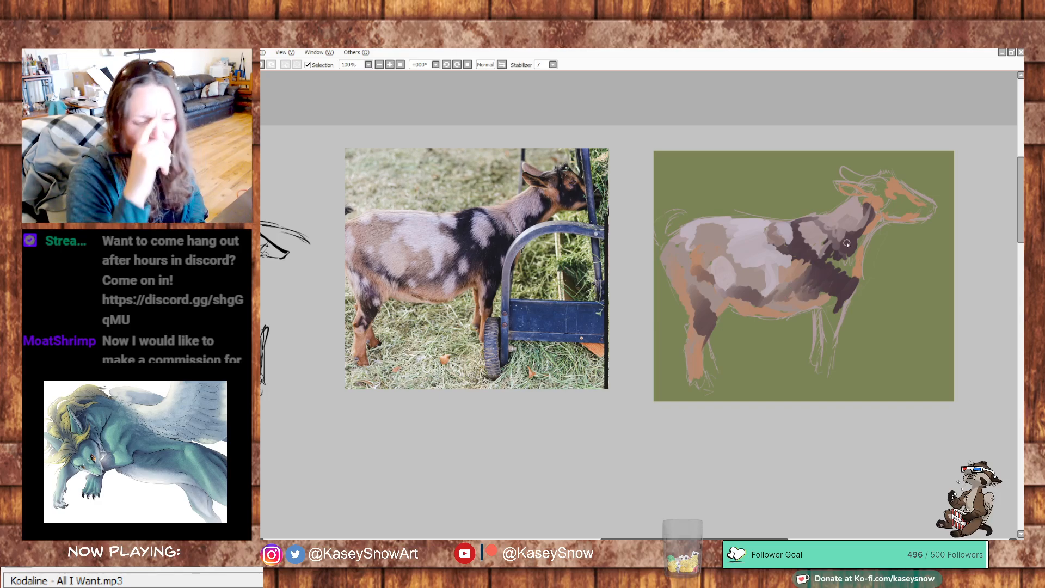
mouse_move(828, 255)
mouse_down()
mouse_move(848, 275)
mouse_move(857, 240)
mouse_move(874, 229)
mouse_up()
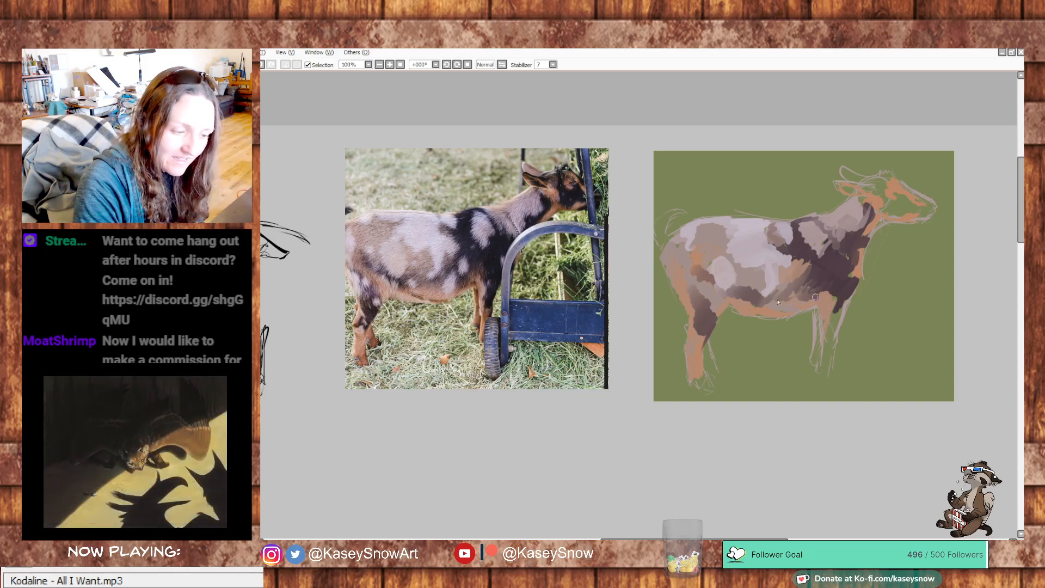
- Paint the front legs orange-brown with dark markings and add the dark markings on the goat's head
drag(815, 314, 817, 348)
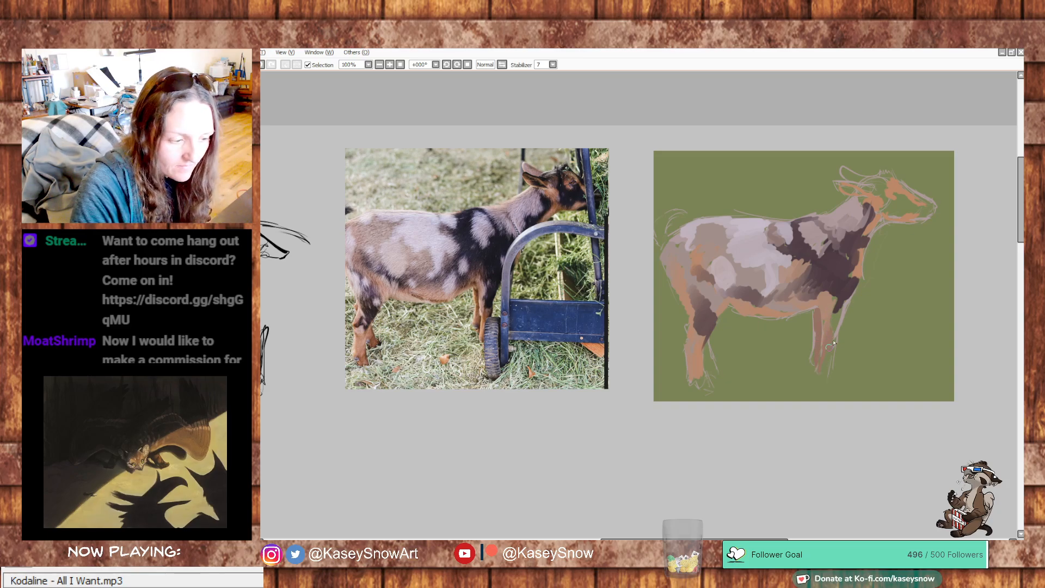
mouse_move(839, 307)
mouse_down()
mouse_move(832, 328)
mouse_move(845, 299)
mouse_move(831, 372)
mouse_up()
key(ctrl+z)
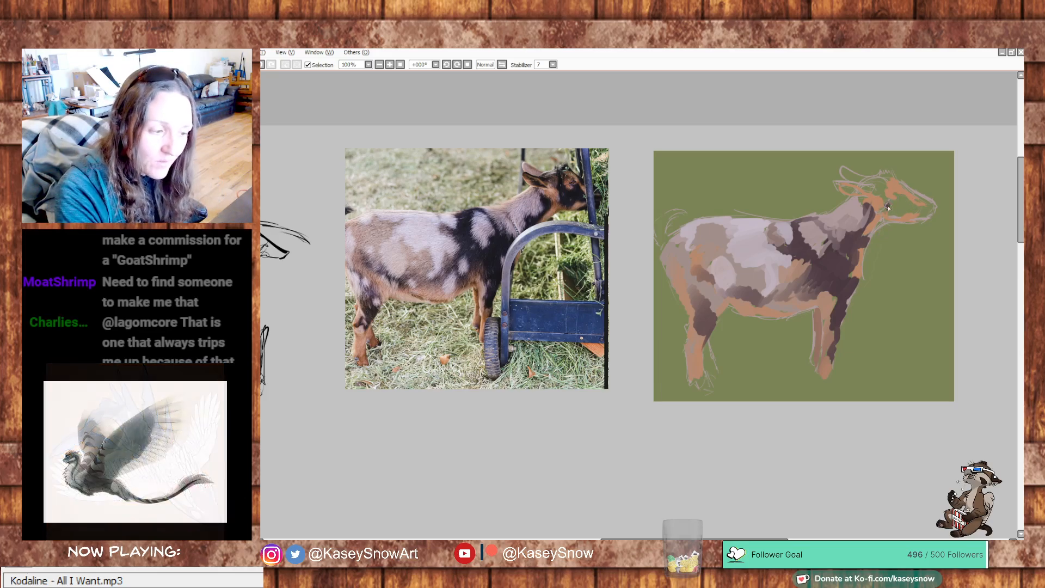
mouse_move(887, 208)
mouse_down()
mouse_move(899, 194)
mouse_move(924, 213)
mouse_up()
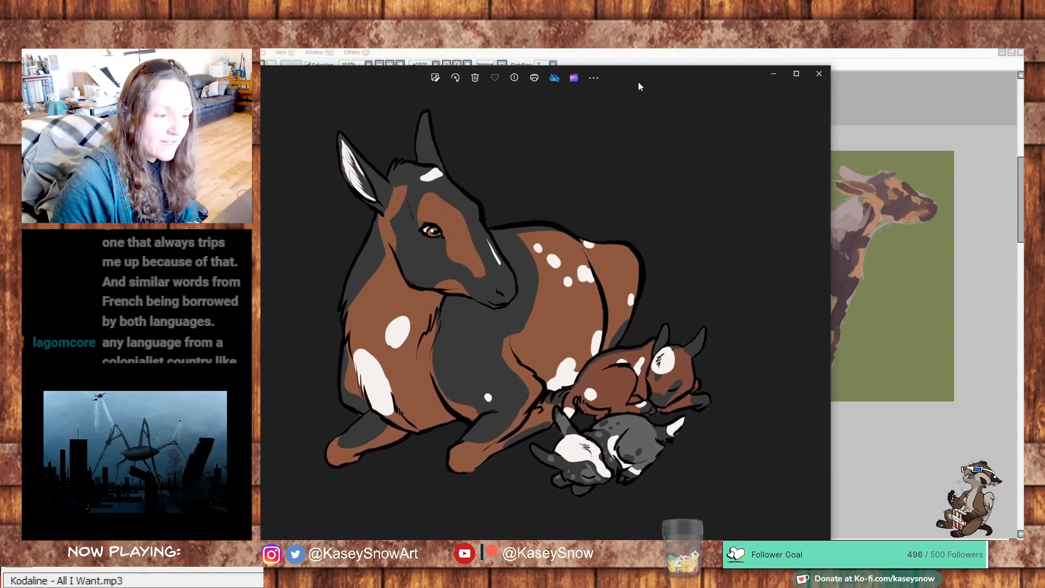
- Shrink and reposition the image viewer beside the painting and browse back through the finished goat drawings to 01.png
drag(833, 86, 679, 205)
drag(541, 217, 601, 135)
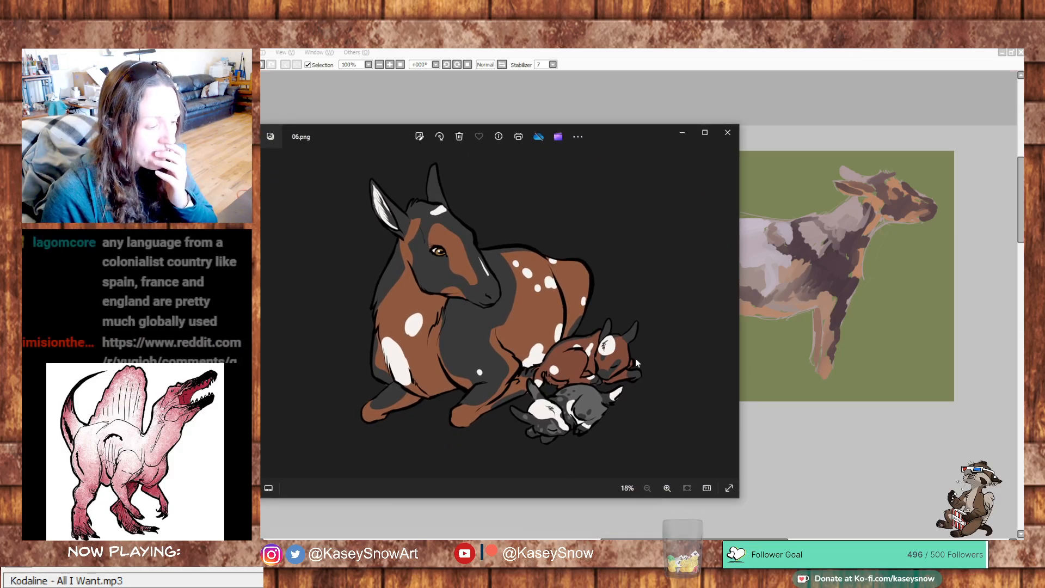
click(264, 319)
click(264, 321)
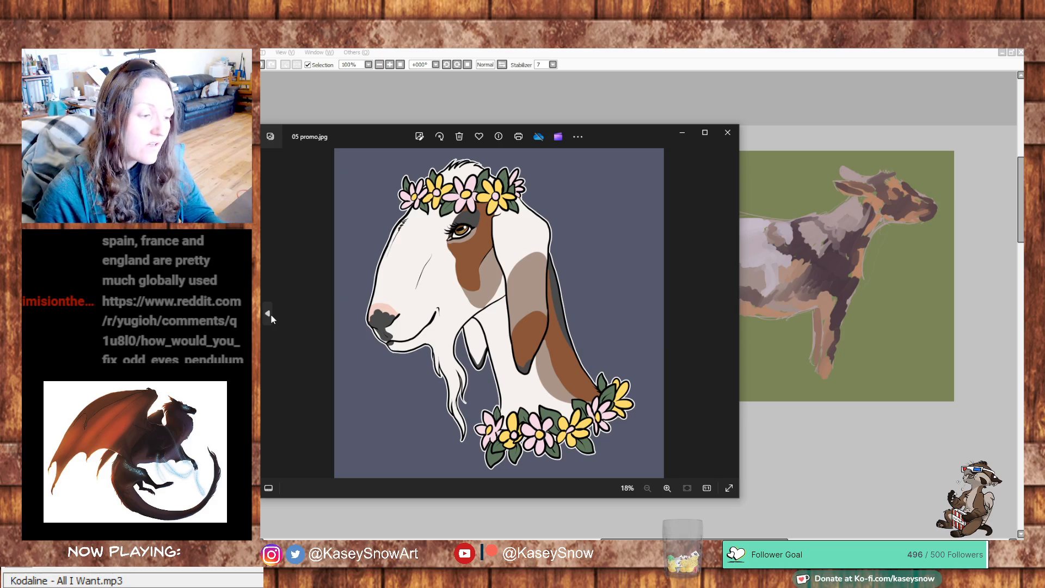
click(270, 316)
click(270, 316)
click(270, 315)
click(270, 315)
click(270, 314)
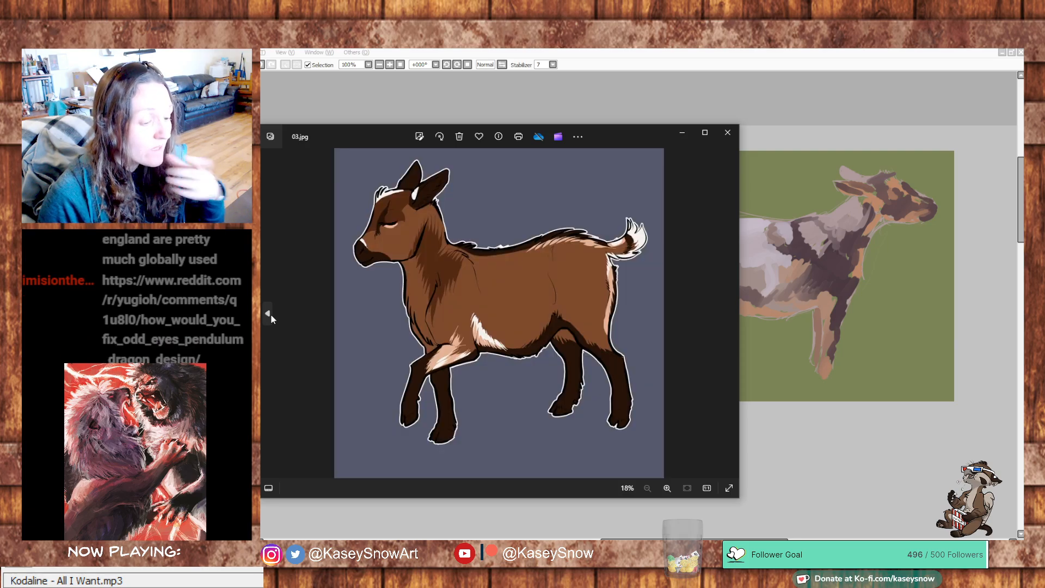
click(270, 314)
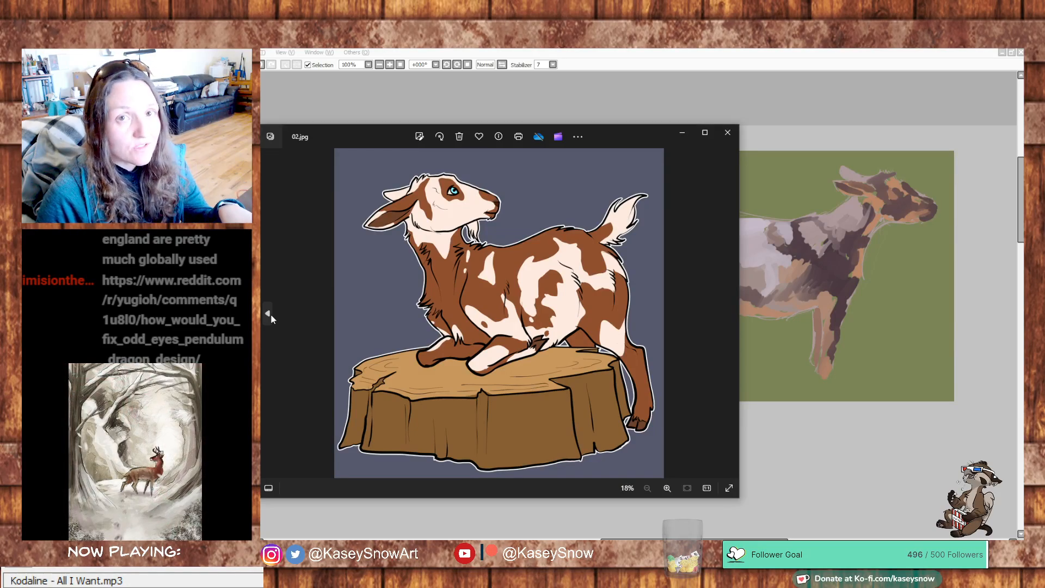
click(270, 314)
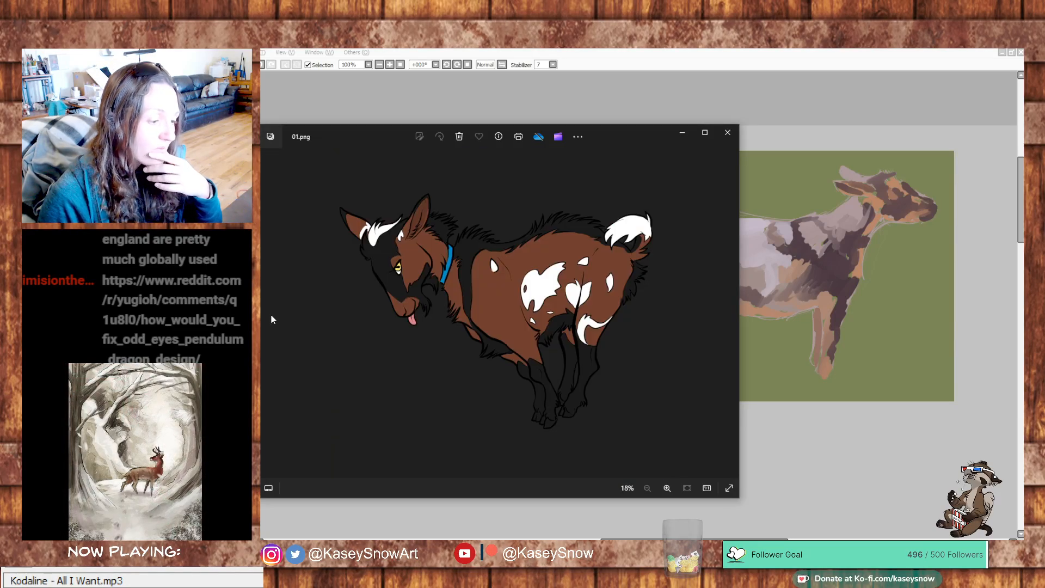
- Zoom in on the goat in 01.png and browse forward through the goat drawings to Goat3.png
scroll(270, 314, up, 4)
scroll(305, 326, down, 5)
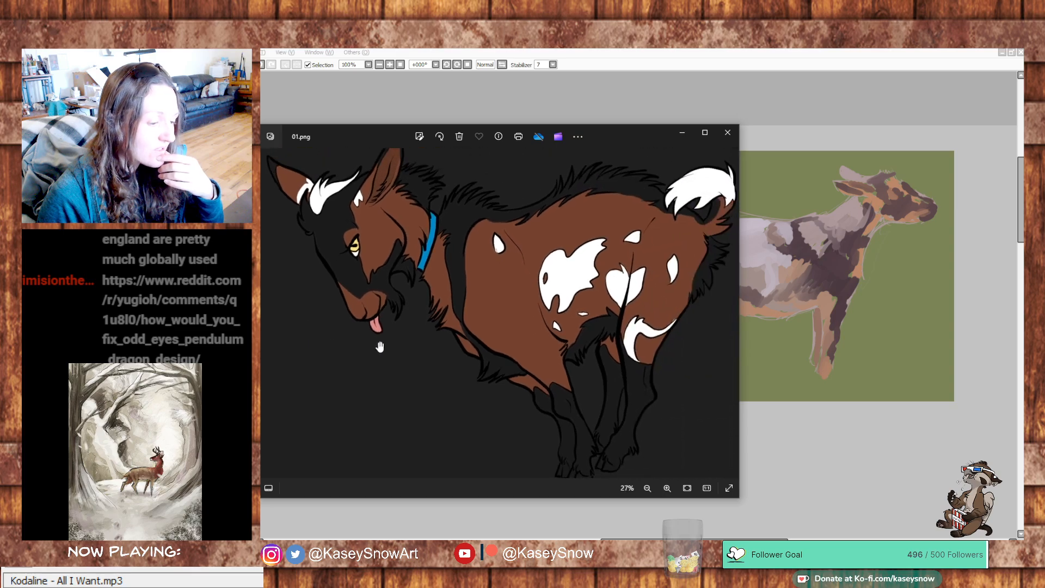
click(734, 316)
click(734, 316)
click(733, 316)
click(733, 316)
click(730, 314)
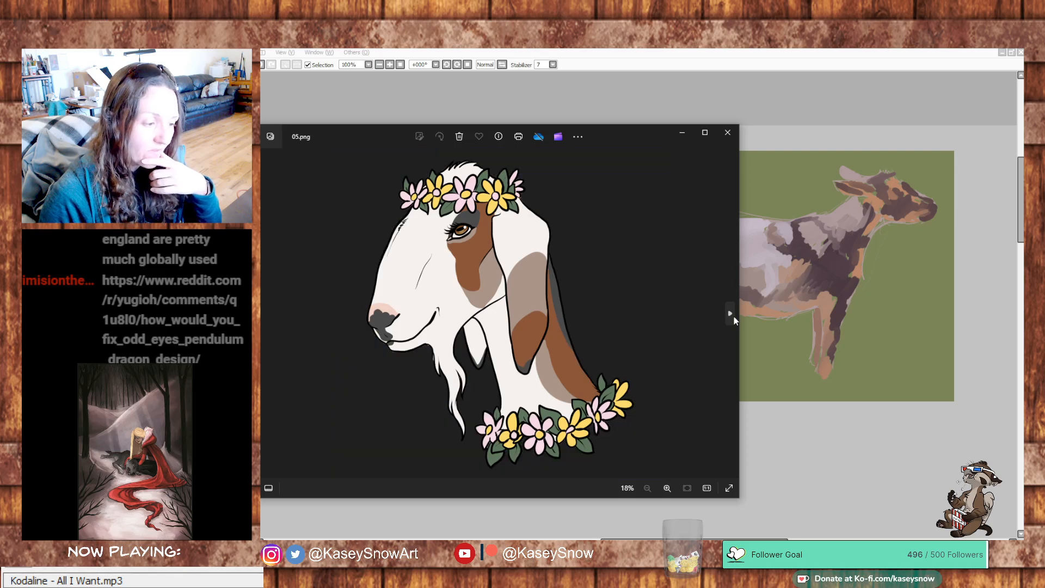
click(730, 314)
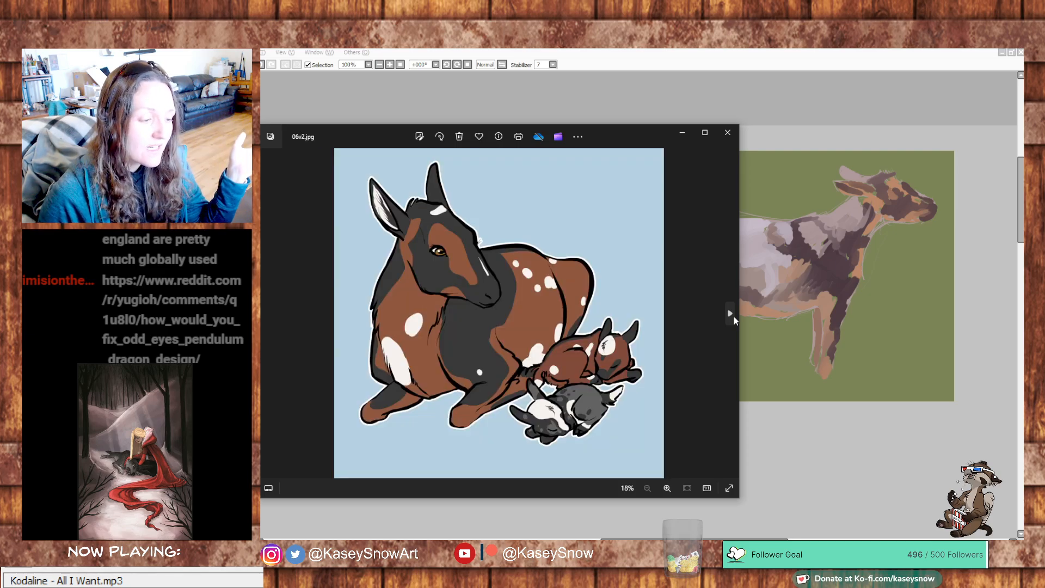
click(730, 314)
click(730, 314)
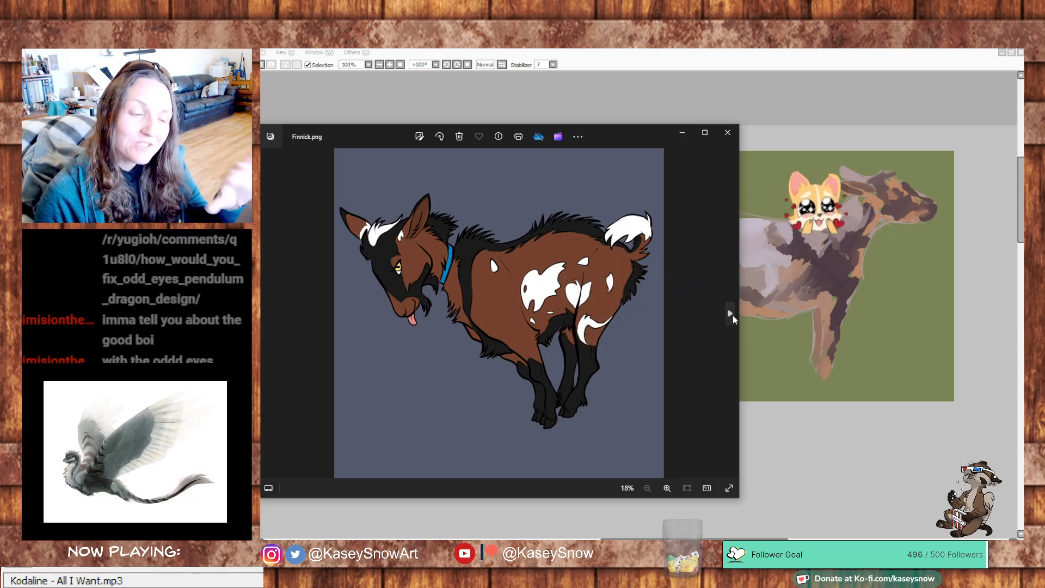
click(731, 314)
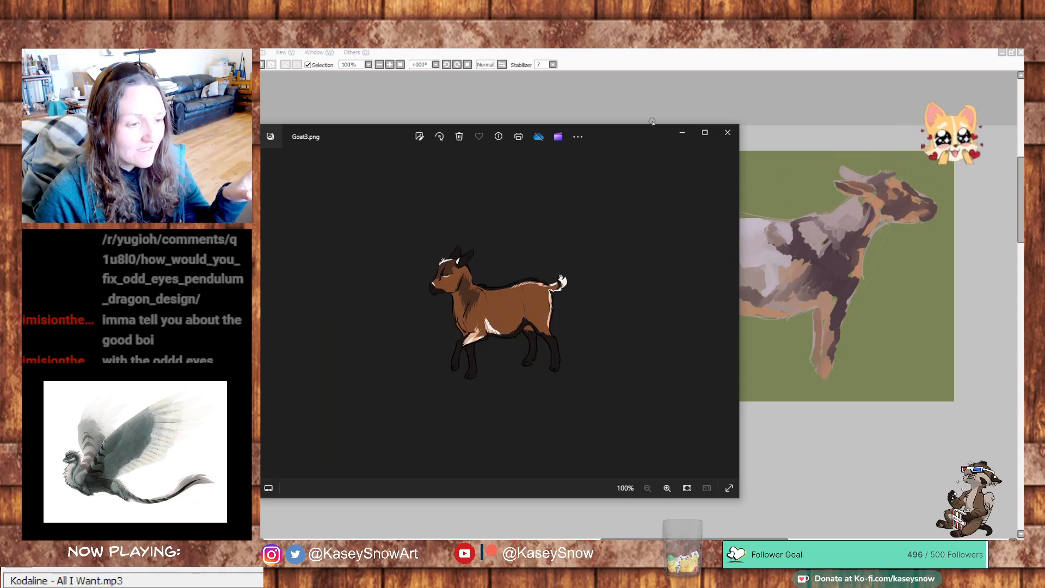
- Close the image viewer and paint the spotted goat's curved tail dark brown above the rump
click(727, 132)
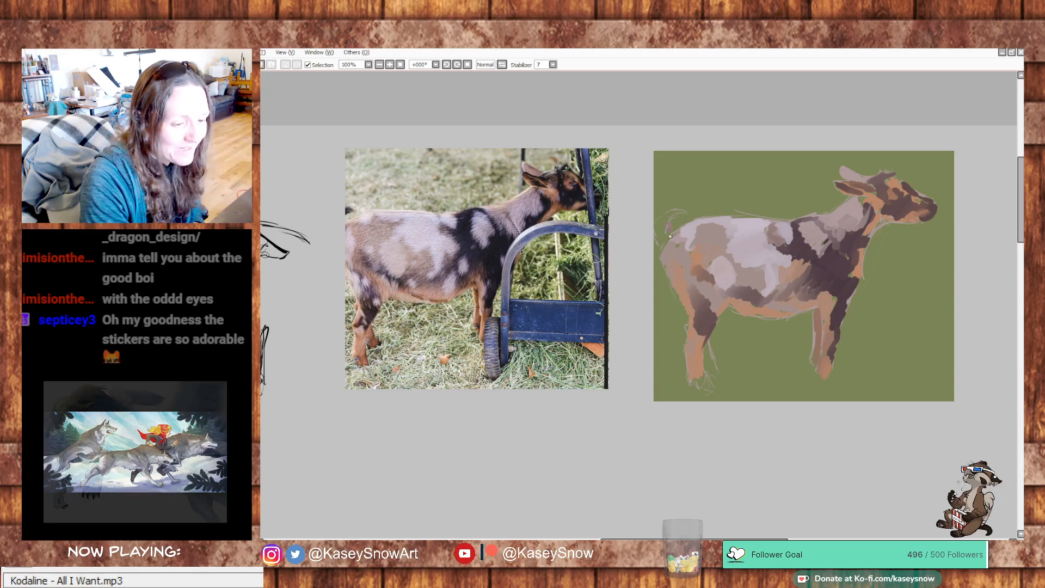
drag(668, 244, 666, 219)
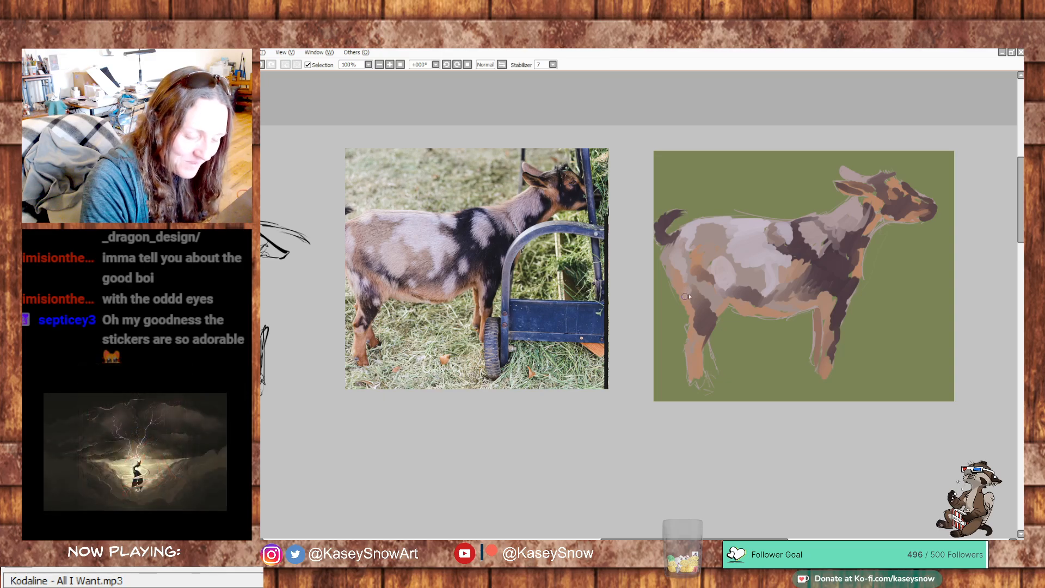
key(ctrl+z)
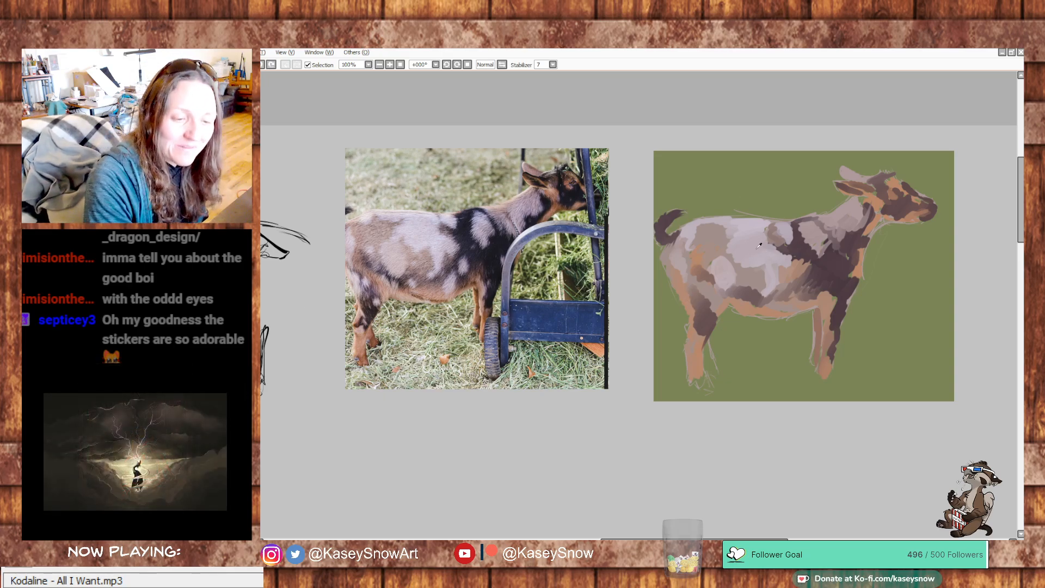
- Paint pale rounded spots over the goat's shoulder, lower flank, belly and thigh to match the photo
mouse_move(807, 234)
mouse_down()
mouse_move(813, 226)
mouse_move(826, 252)
mouse_up()
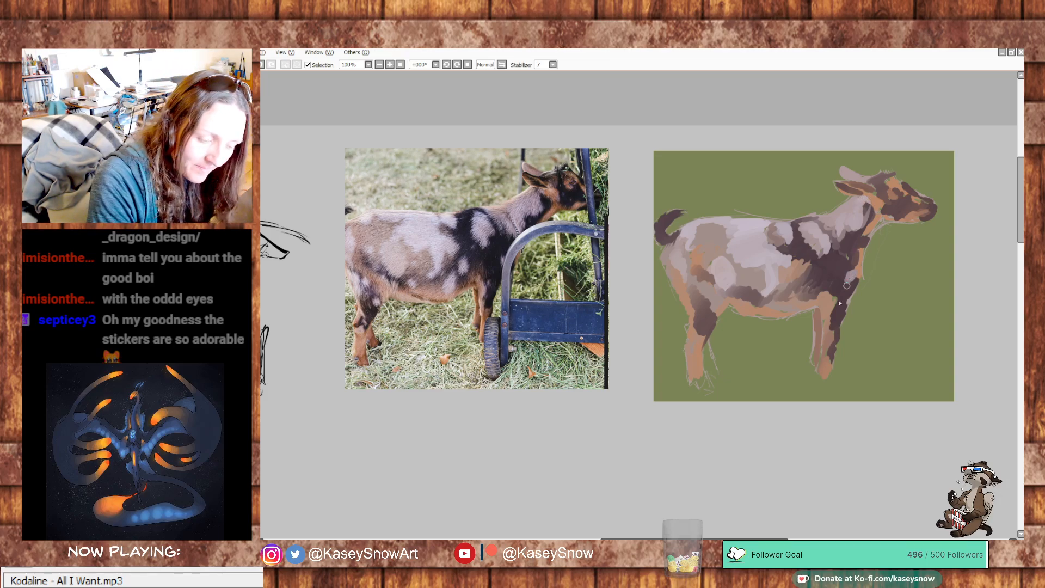
drag(815, 279, 789, 298)
key(ctrl+z)
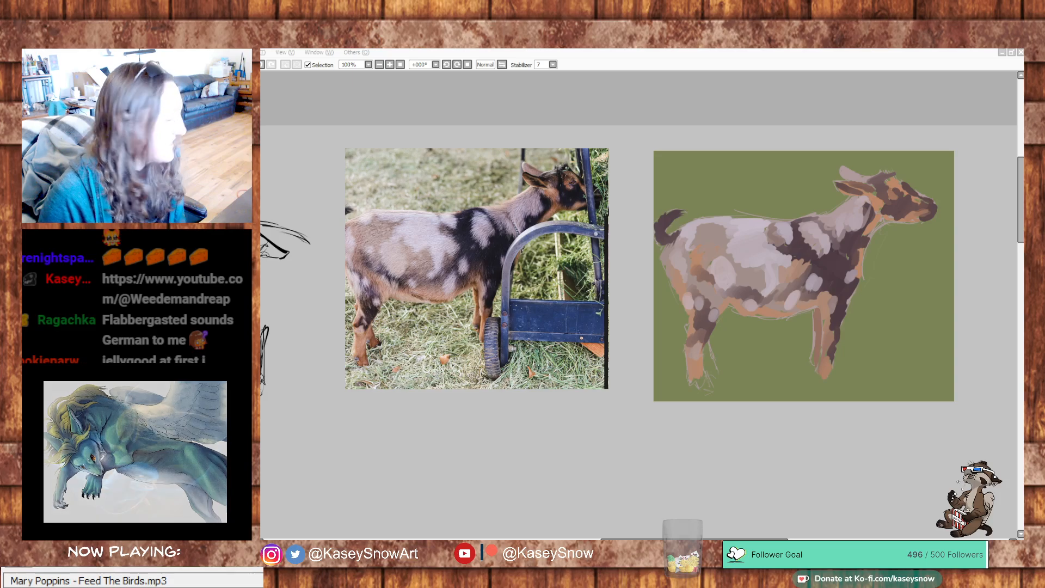
- Draw dark details on the goat's head for the eye, nose, mouth, ear edges and tuft on the crown
click(860, 94)
drag(860, 235, 810, 237)
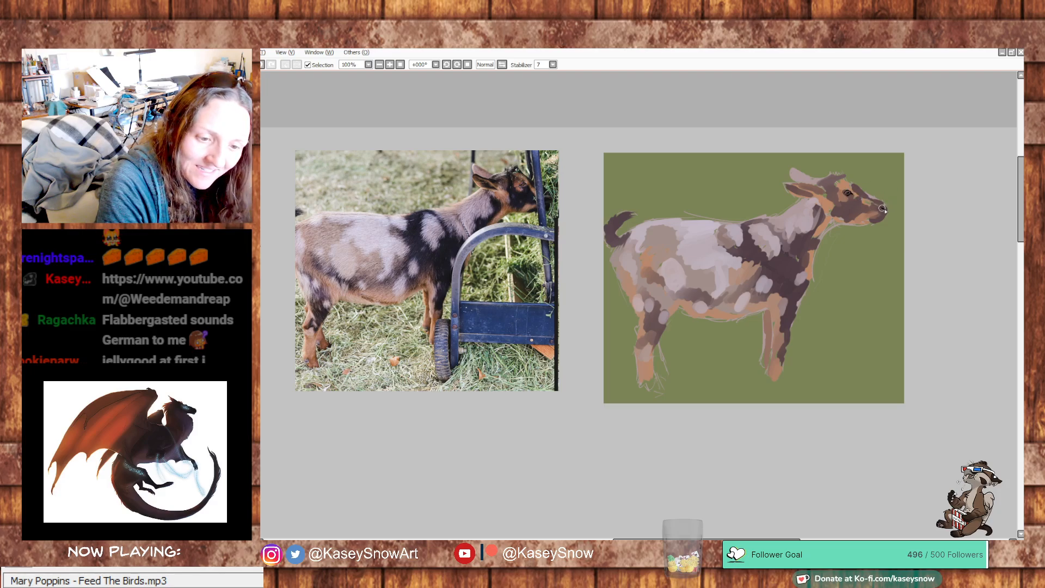
drag(885, 214, 880, 220)
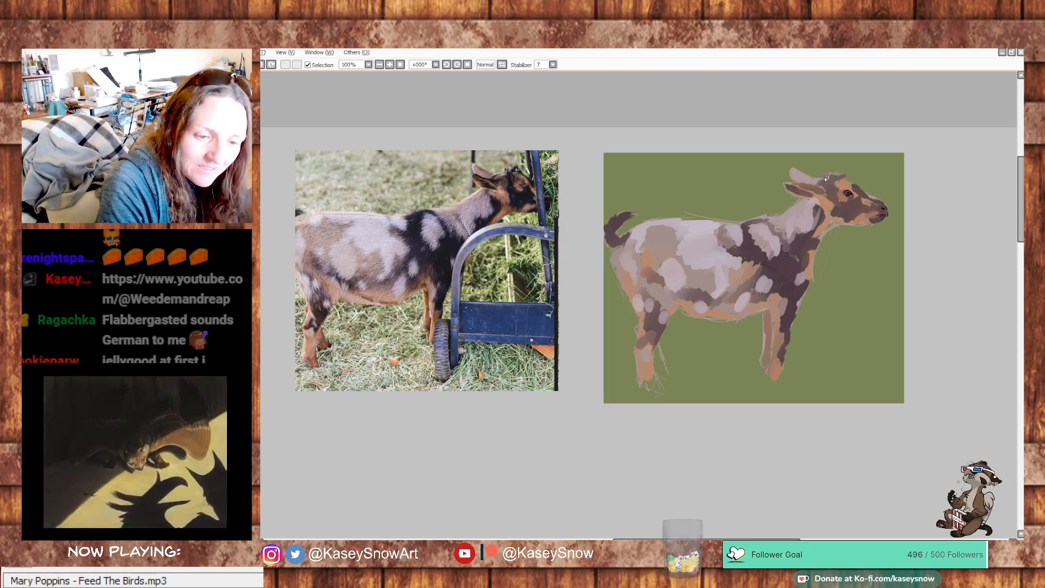
drag(833, 173, 843, 176)
mouse_move(819, 182)
mouse_down()
mouse_move(788, 184)
mouse_move(812, 186)
mouse_up()
key(ctrl+z)
key(ctrl+z)
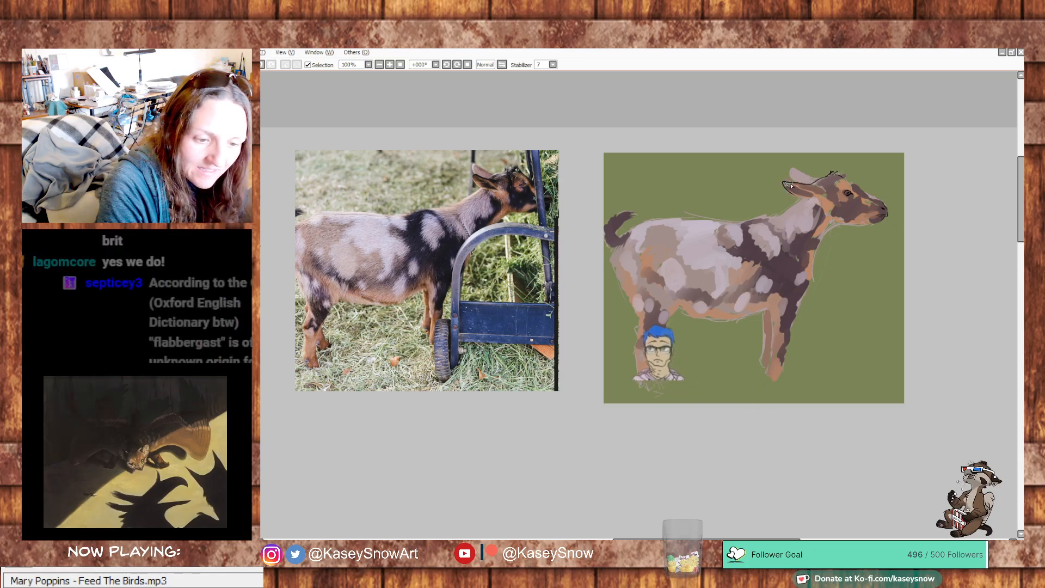
key(ctrl+z)
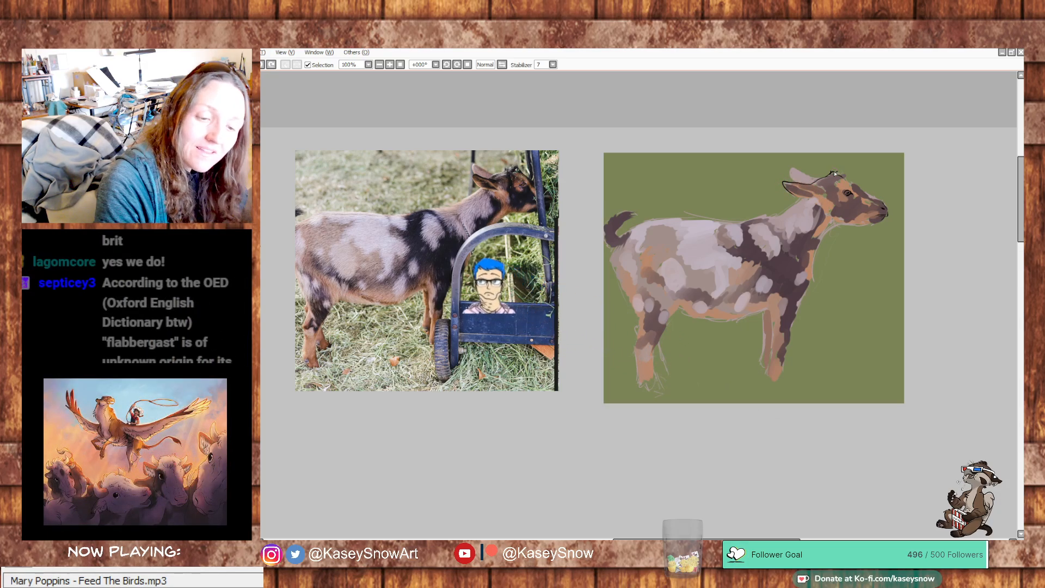
- Outline the goat's nape, withers, throat and chest with dark line strokes
drag(793, 203, 773, 219)
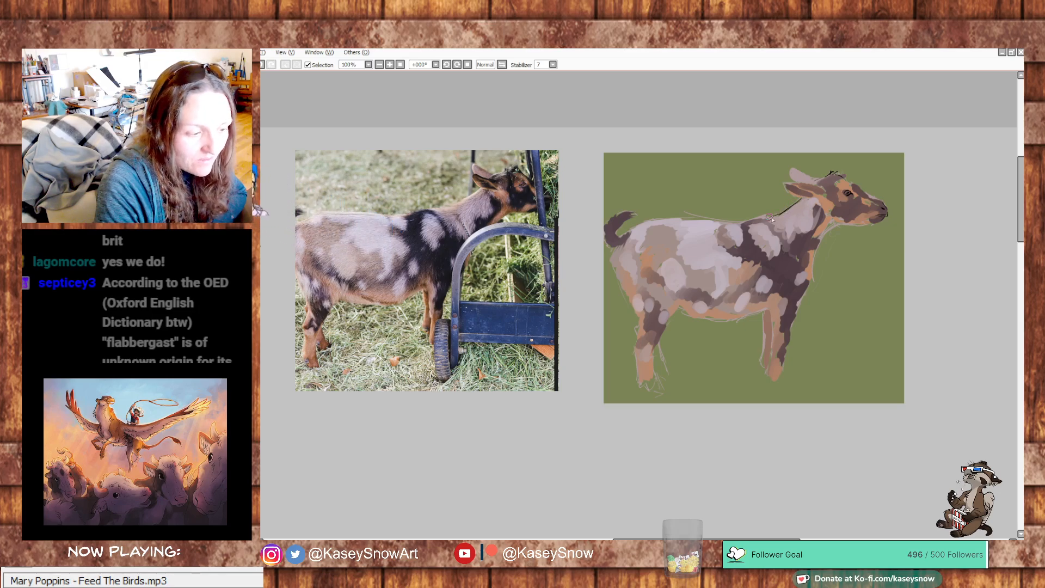
drag(840, 229, 812, 276)
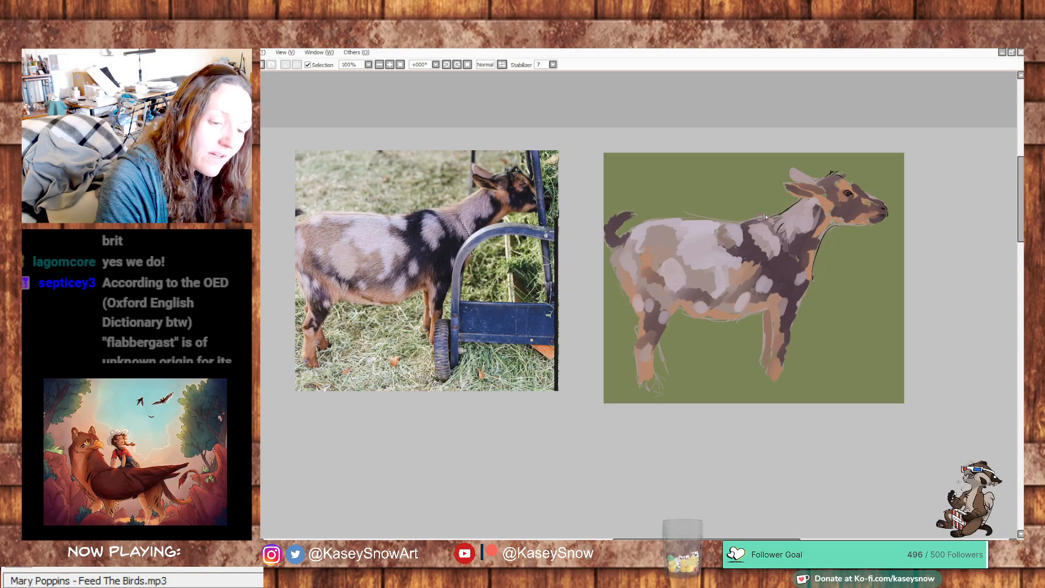
mouse_move(758, 220)
mouse_down()
mouse_move(734, 227)
mouse_move(756, 263)
mouse_move(773, 256)
mouse_move(789, 300)
mouse_move(766, 286)
mouse_move(765, 298)
mouse_move(769, 286)
mouse_move(767, 300)
mouse_move(798, 298)
mouse_move(809, 277)
mouse_move(784, 350)
mouse_up()
key(ctrl+z)
key(ctrl+z)
- Outline the goat's front legs and the underside of the belly with dark lines
drag(803, 294, 785, 353)
drag(771, 309, 772, 369)
drag(787, 327, 785, 359)
drag(764, 311, 764, 354)
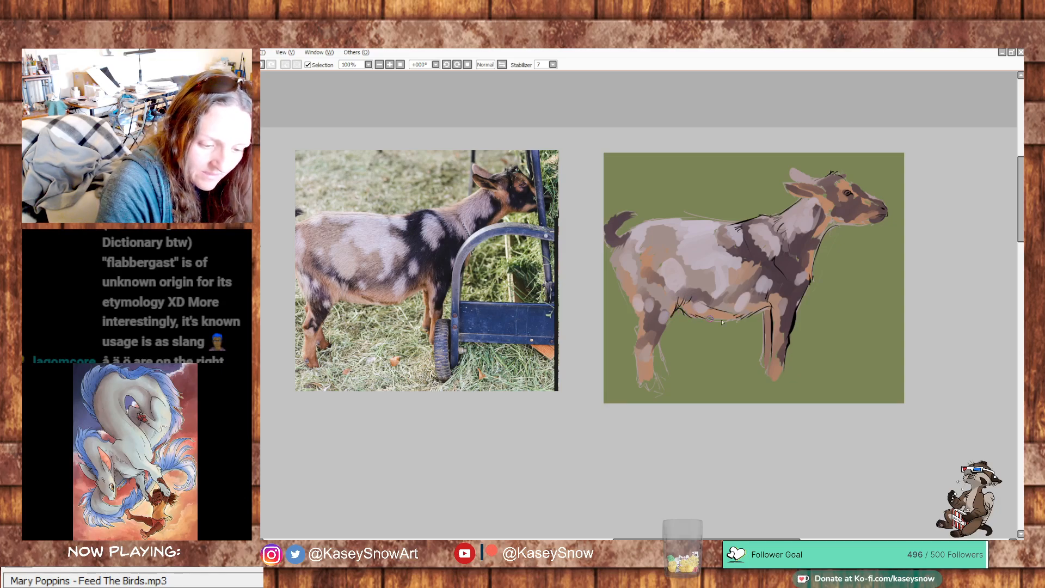
- Outline the goat's back, rump and hind leg with dark lines, redoing the back stroke until it fits
drag(735, 223, 642, 222)
key(ctrl+z)
drag(737, 224, 674, 220)
key(ctrl+z)
mouse_move(743, 224)
mouse_down()
mouse_move(665, 220)
mouse_move(637, 231)
mouse_move(611, 262)
mouse_move(636, 328)
mouse_move(639, 314)
mouse_move(632, 373)
mouse_up()
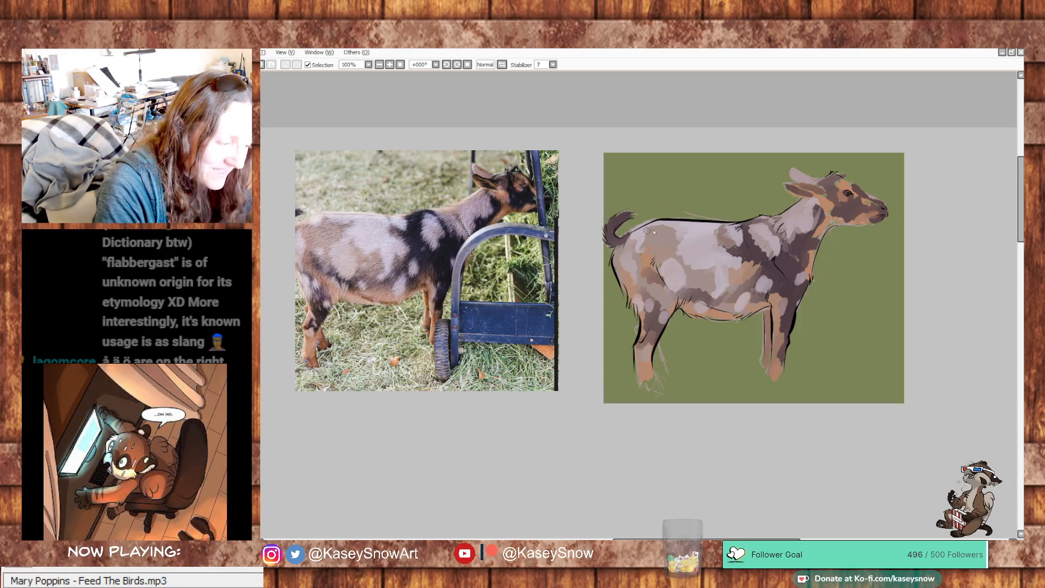
key(ctrl+z)
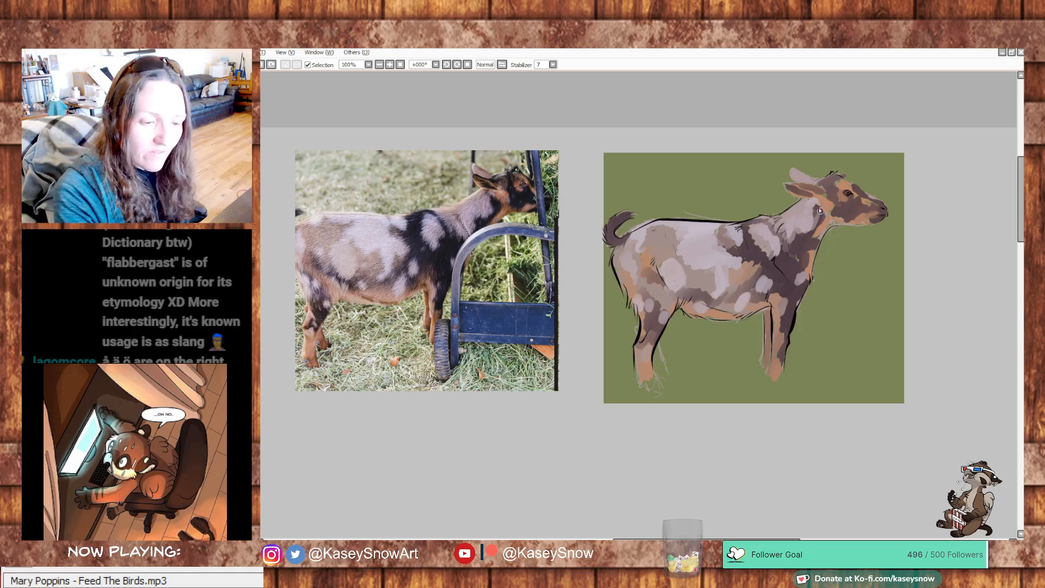
- Touch up the goat's throat and colour its eye amber, and hand-letter "River" in black above its back
click(815, 200)
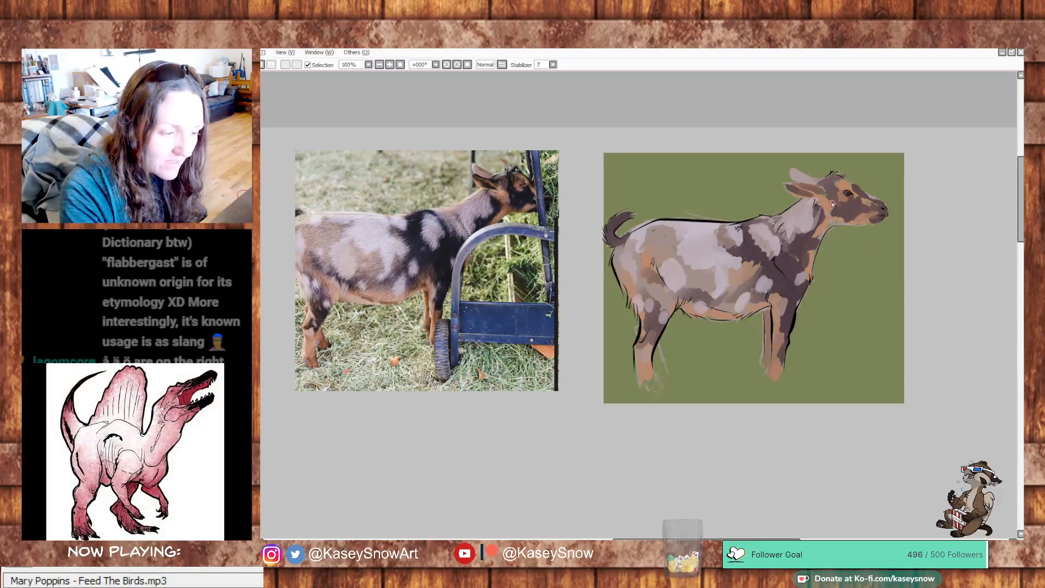
drag(831, 216, 845, 225)
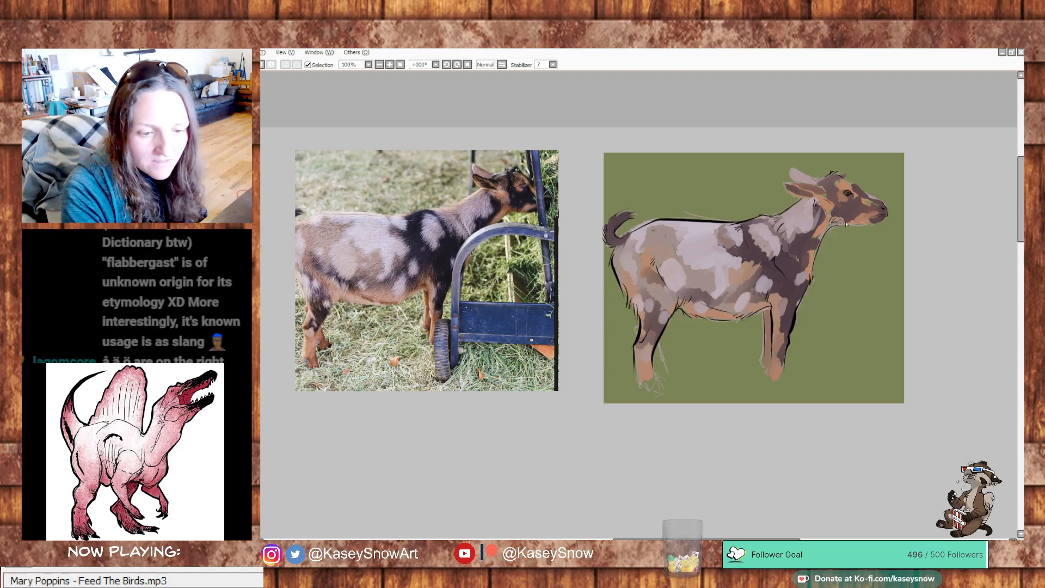
mouse_move(895, 337)
mouse_down()
mouse_move(929, 292)
mouse_move(926, 302)
mouse_up()
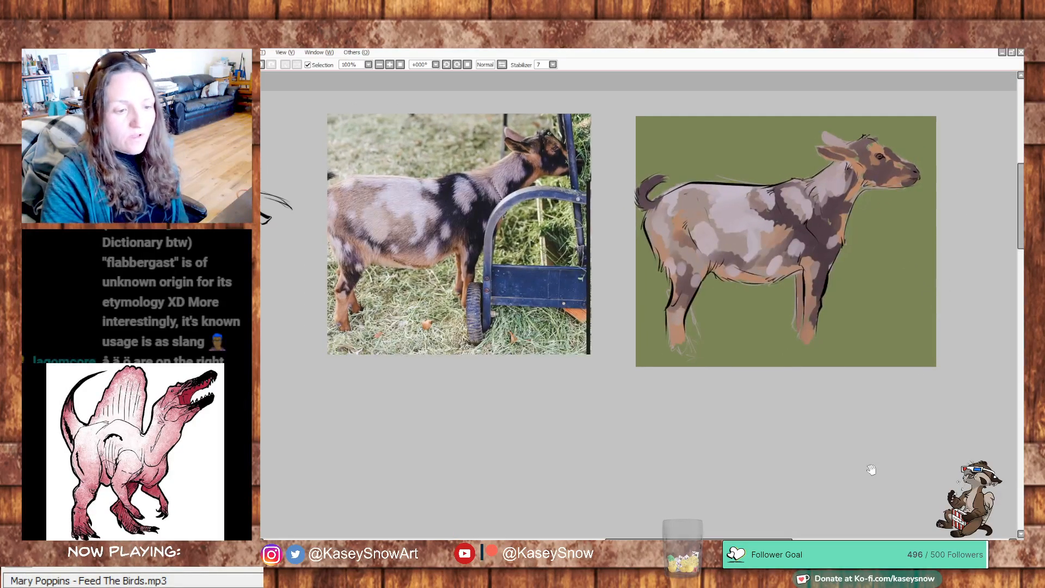
drag(883, 447, 842, 463)
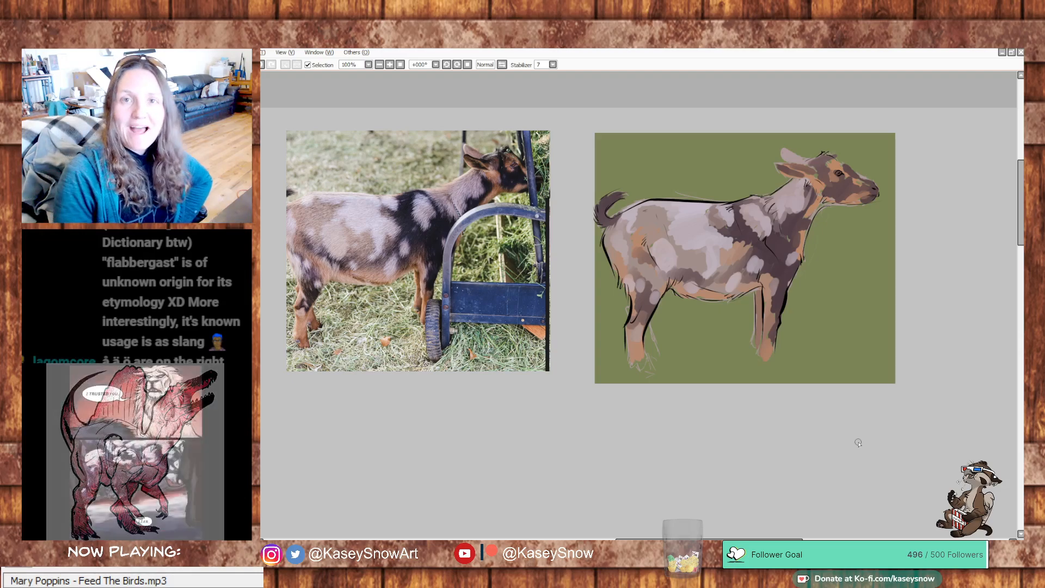
drag(664, 163, 676, 178)
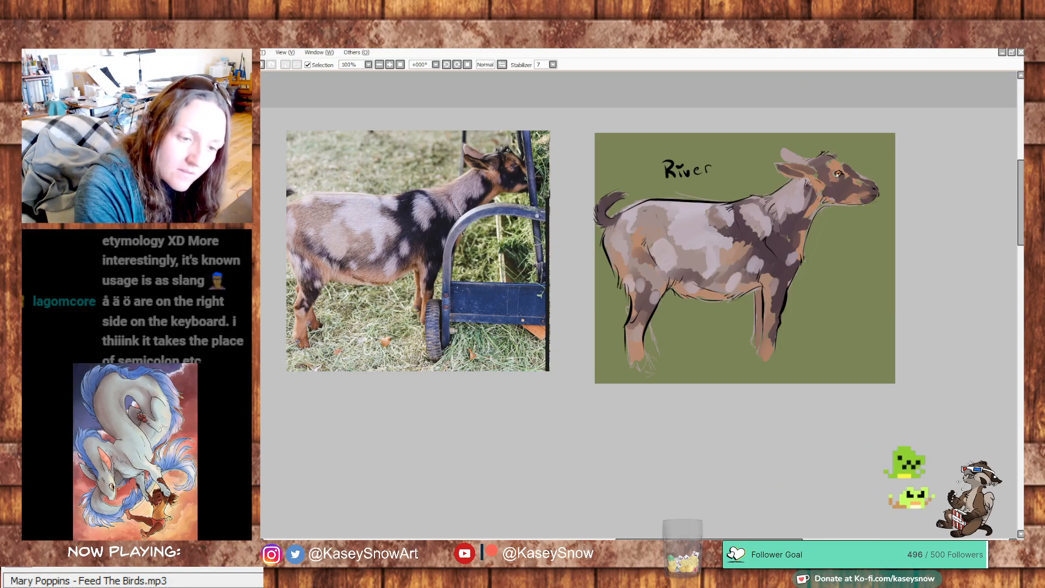
mouse_move(844, 365)
mouse_down()
mouse_move(826, 371)
mouse_move(840, 364)
mouse_up()
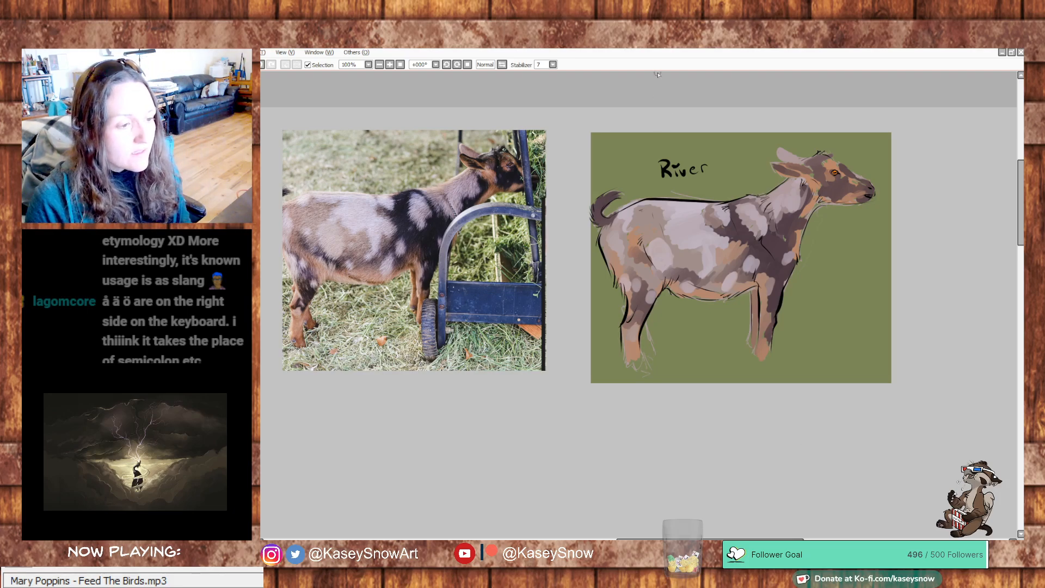
drag(589, 391, 645, 410)
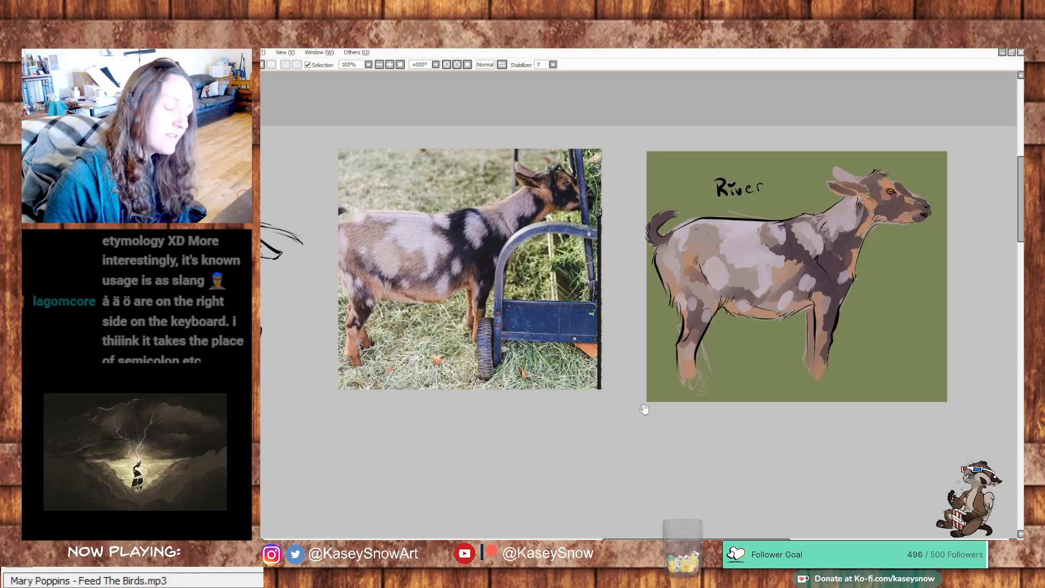
mouse_move(579, 416)
mouse_down()
mouse_move(665, 361)
mouse_move(880, 496)
mouse_up()
mouse_move(609, 404)
mouse_down()
mouse_move(600, 236)
mouse_move(536, 93)
mouse_up()
mouse_move(585, 287)
mouse_down()
mouse_move(578, 105)
mouse_move(872, 162)
mouse_move(637, 292)
mouse_move(569, 362)
mouse_up()
mouse_move(922, 142)
mouse_down()
mouse_move(786, 228)
mouse_move(663, 289)
mouse_up()
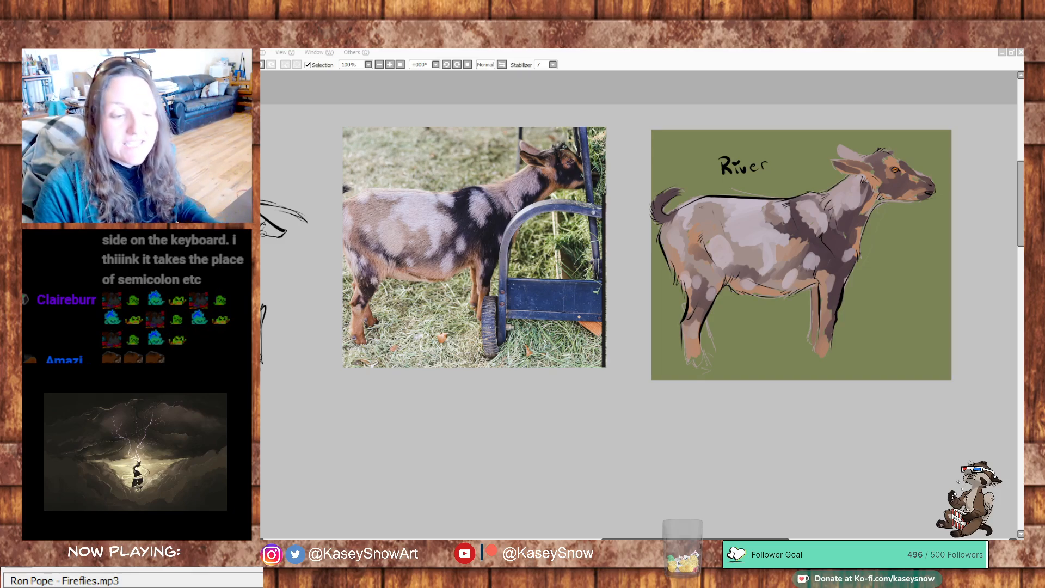
click(625, 51)
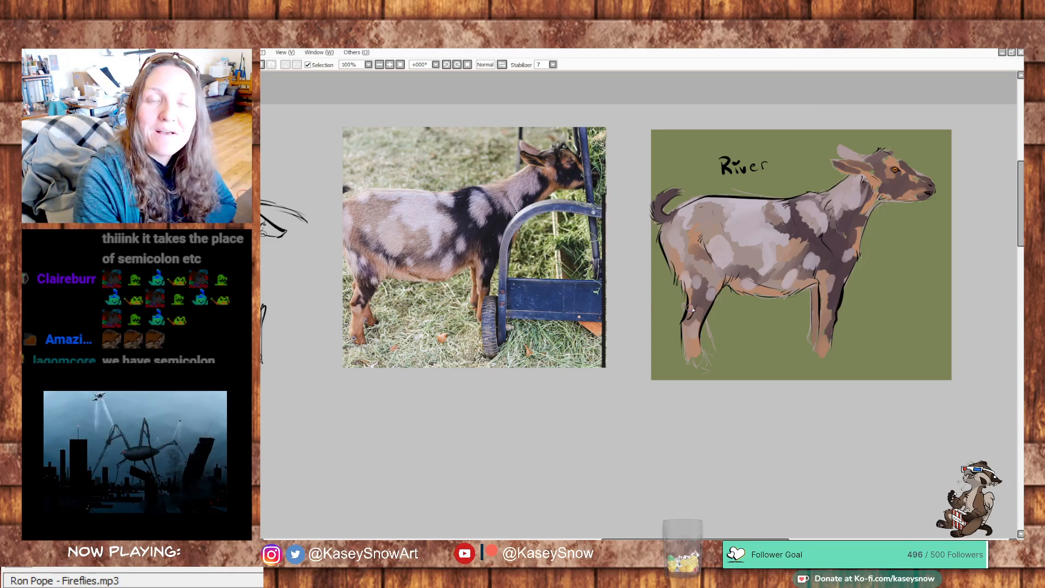
mouse_move(769, 301)
mouse_down()
mouse_move(793, 284)
mouse_move(775, 303)
mouse_up()
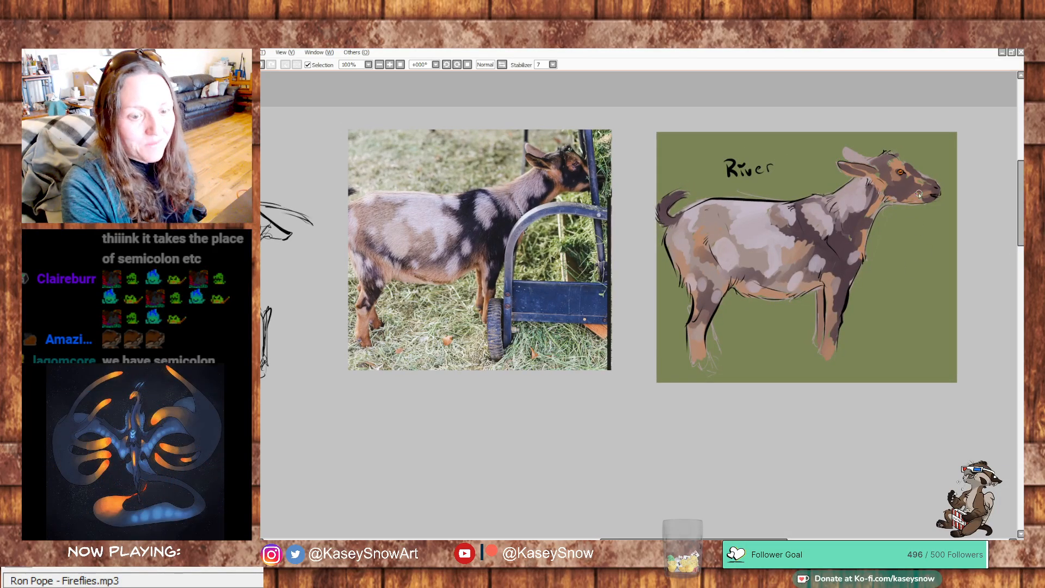
key(ctrl+z)
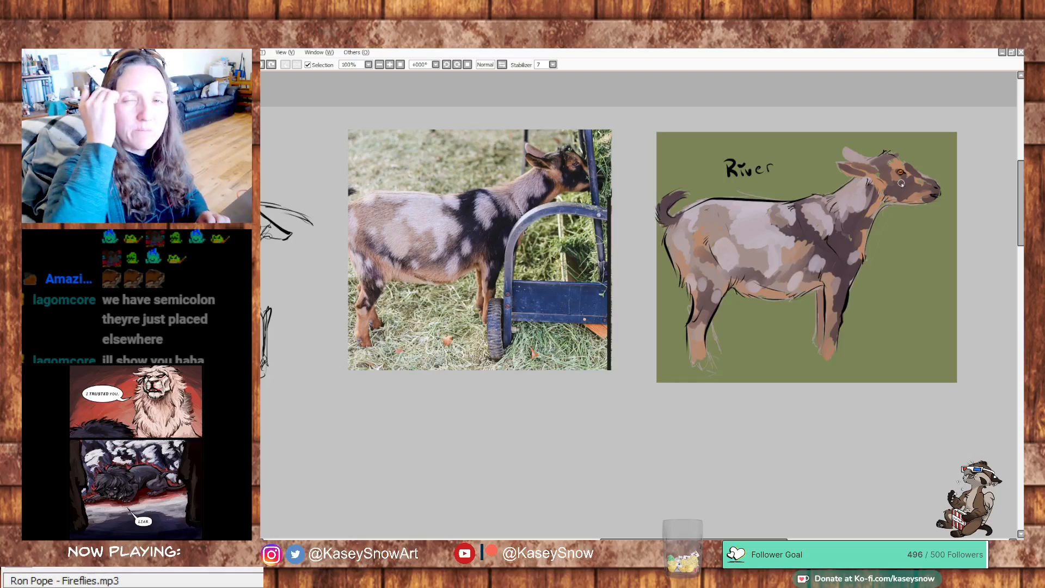
mouse_move(778, 334)
mouse_down()
mouse_move(868, 303)
mouse_move(790, 357)
mouse_up()
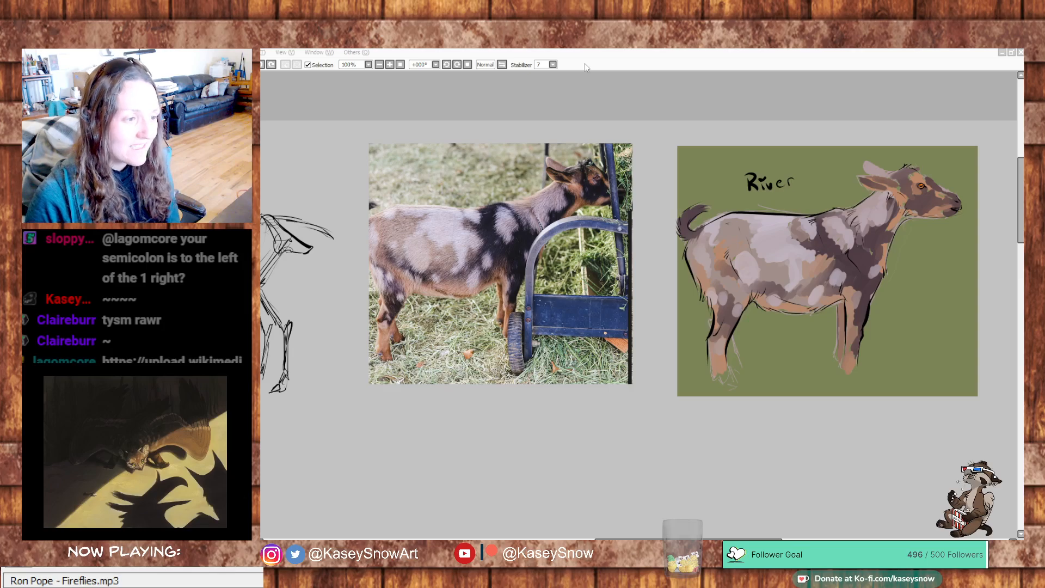
mouse_move(595, 364)
mouse_down()
mouse_move(823, 336)
mouse_move(530, 291)
mouse_move(566, 308)
mouse_up()
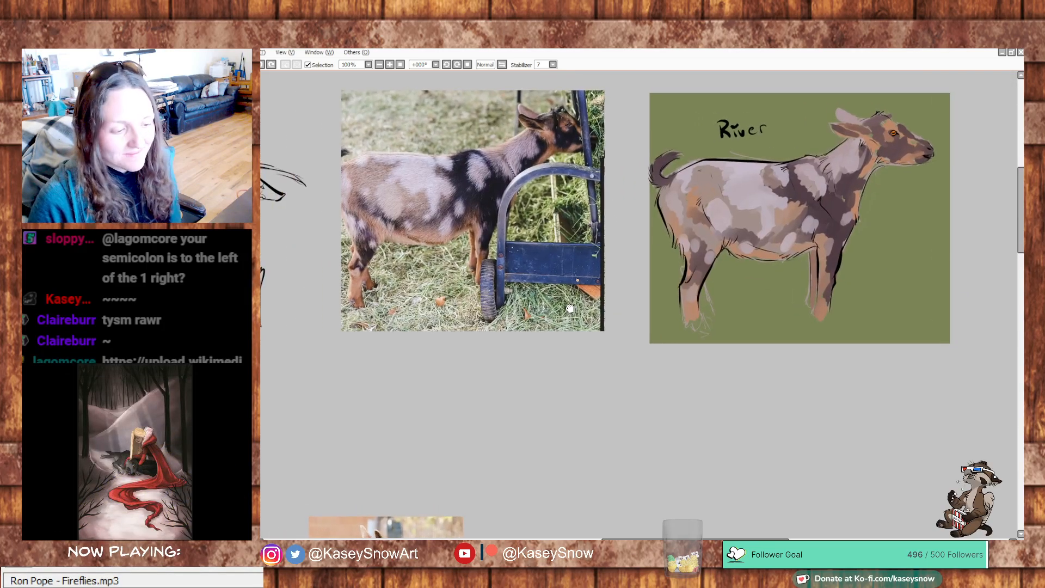
drag(613, 374, 607, 396)
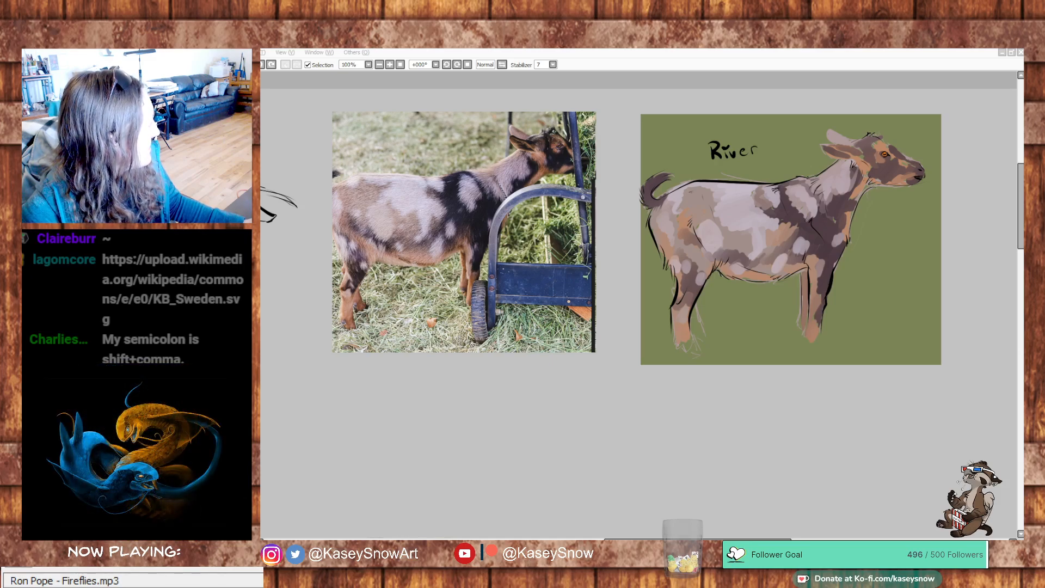
drag(412, 419, 679, 426)
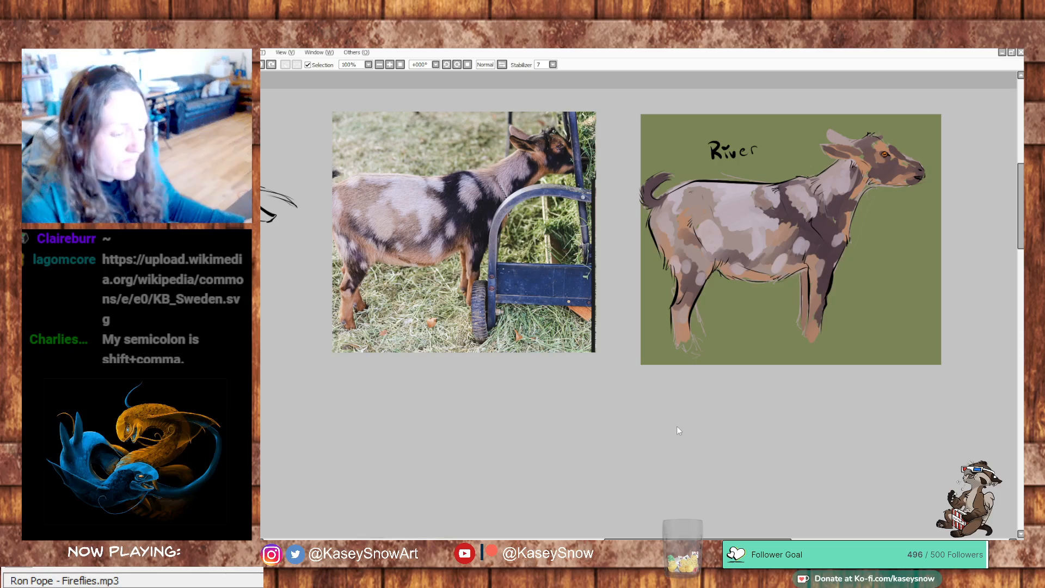
- Copy the whole white mountain goat photo into the study canvas and place it below the spotted goat, beside the brown goat photo
key(ctrl+a)
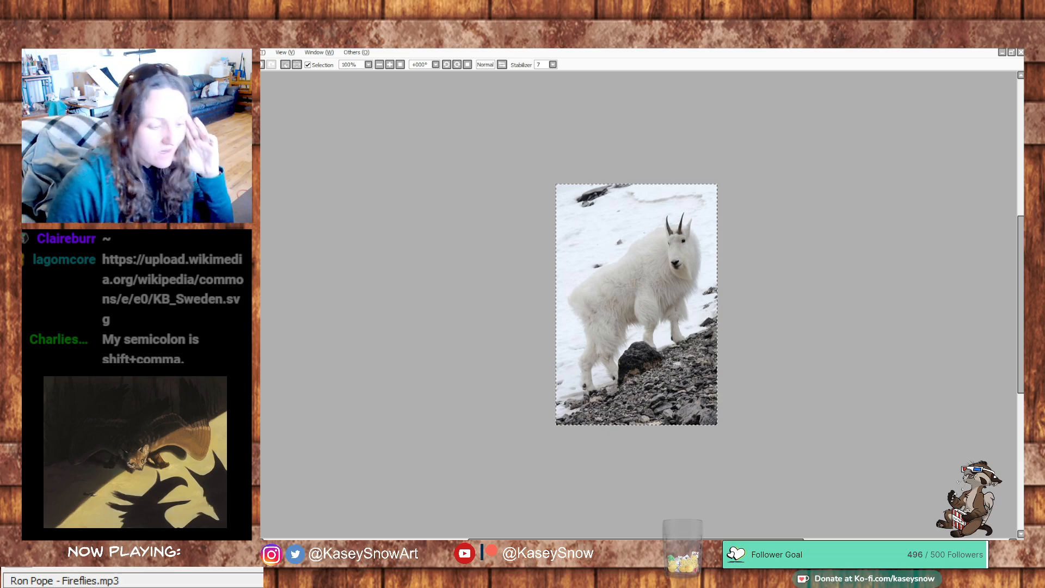
key(ctrl+Tab)
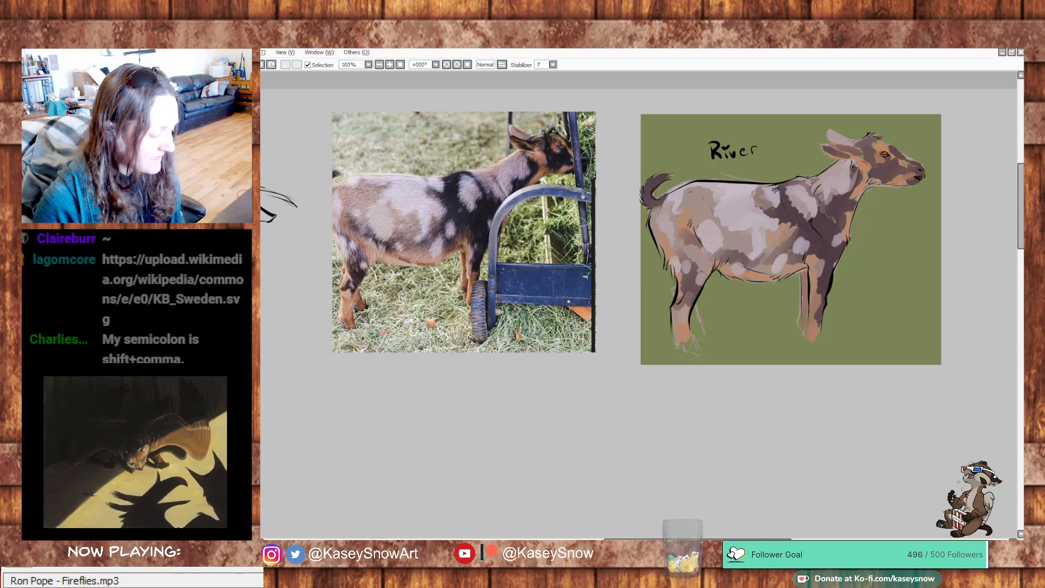
key(ctrl+Tab)
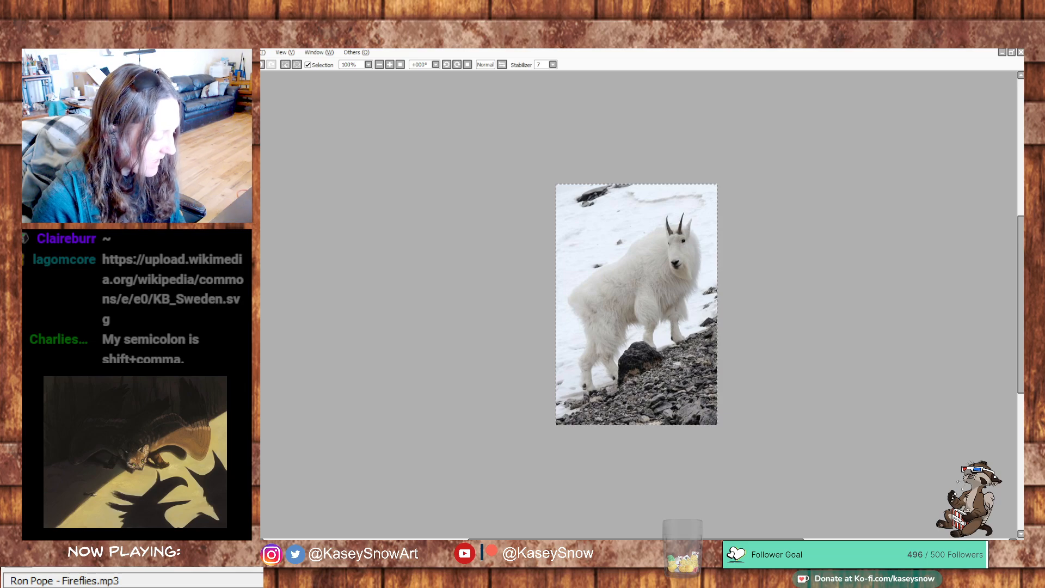
key(ctrl+Tab)
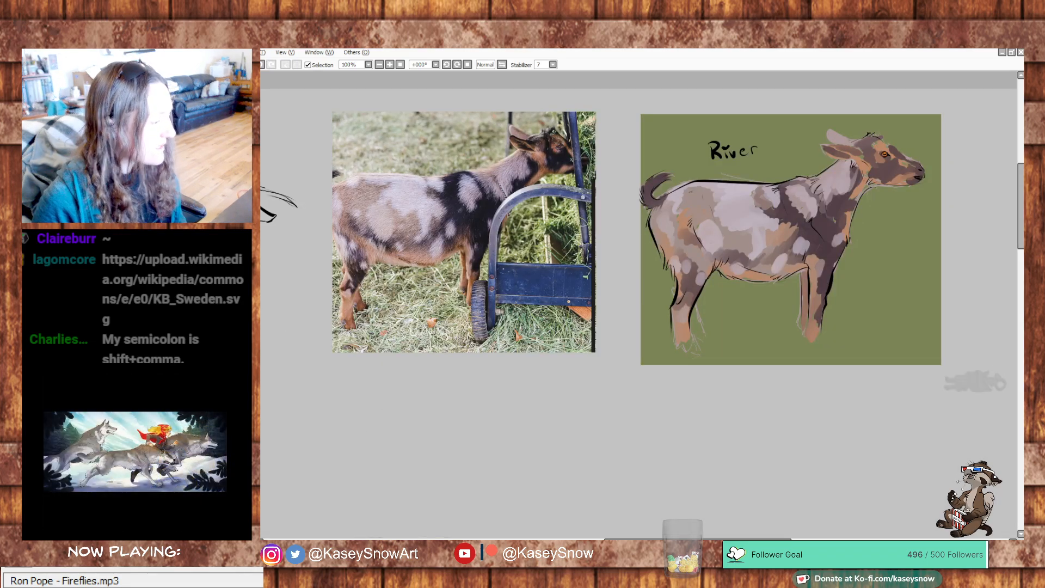
drag(578, 458, 629, 189)
drag(604, 436, 690, 277)
drag(867, 357, 724, 378)
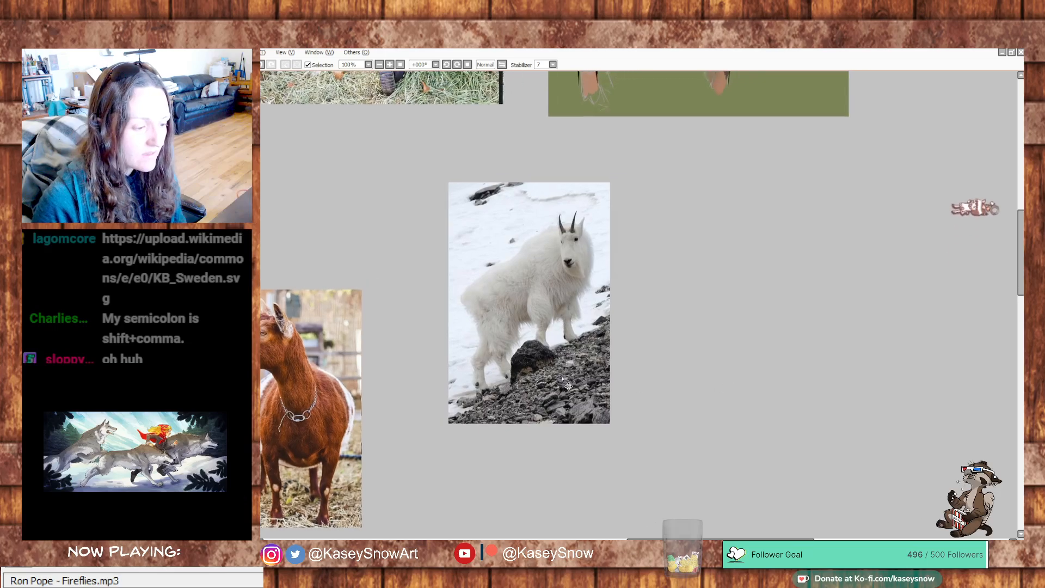
drag(568, 385, 581, 365)
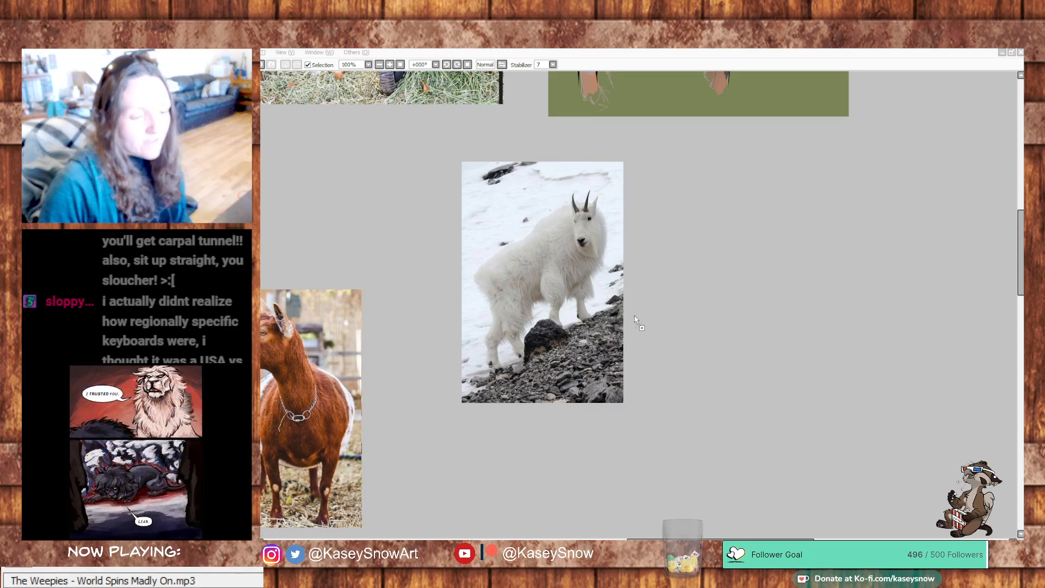
- Try to select the white goat behind the hikers in the mountain photo and enlarge it with a transform
drag(634, 322, 653, 330)
scroll(710, 357, up, 2)
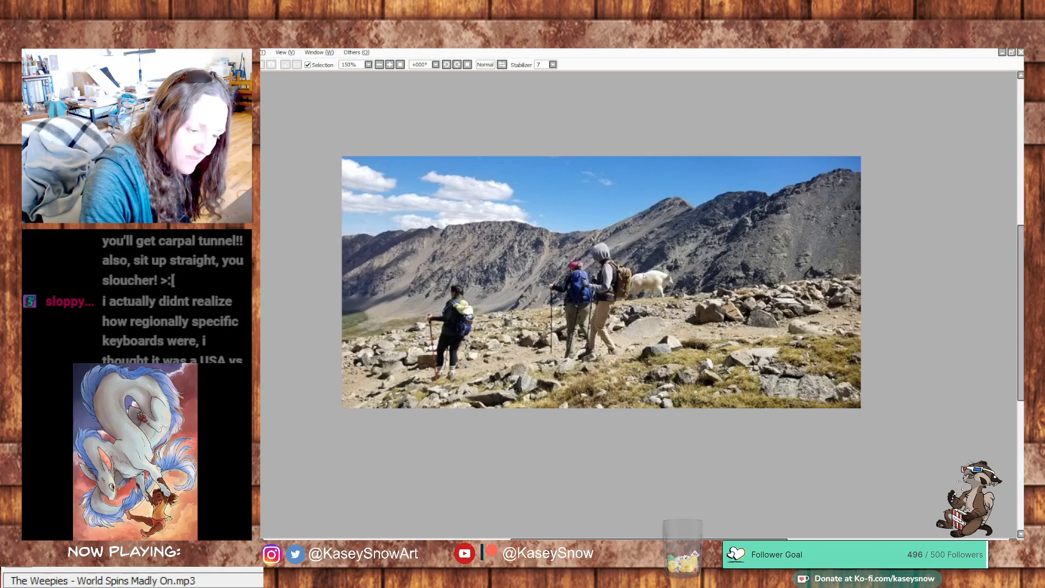
mouse_move(682, 282)
mouse_down()
mouse_move(627, 302)
mouse_move(627, 285)
mouse_move(677, 266)
mouse_up()
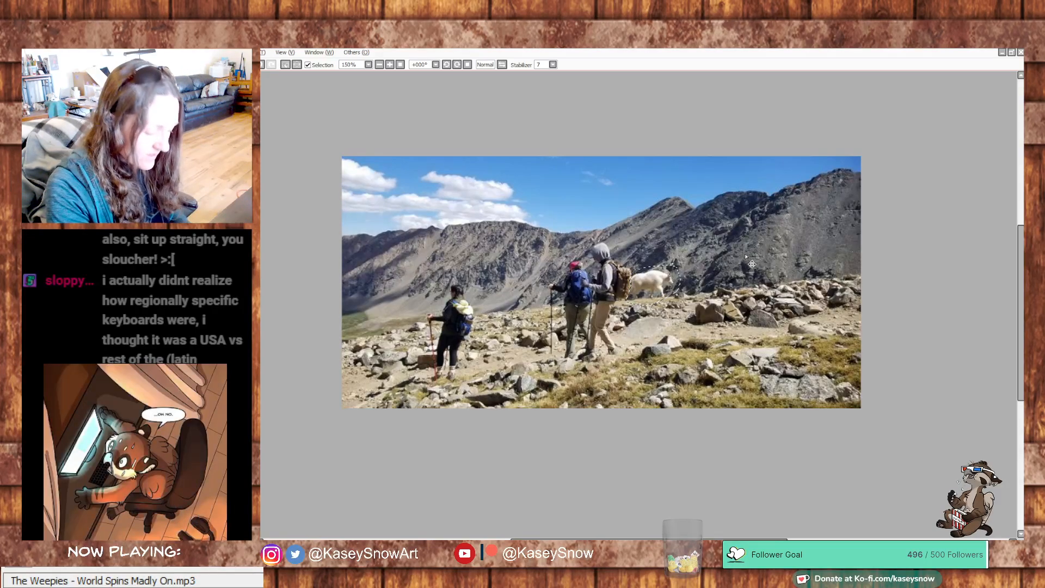
key(ctrl+t)
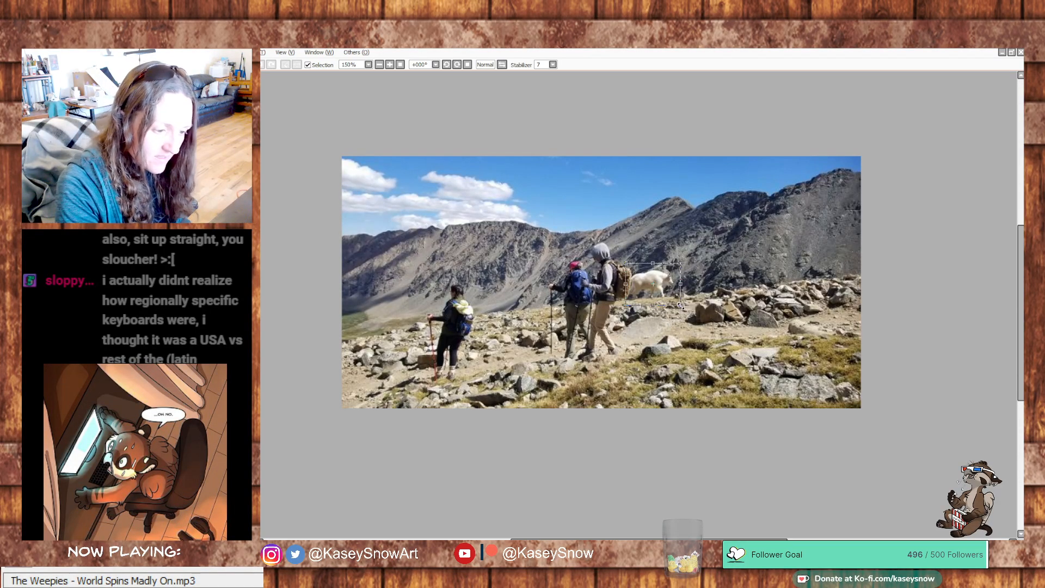
drag(680, 306, 746, 357)
drag(724, 293, 703, 306)
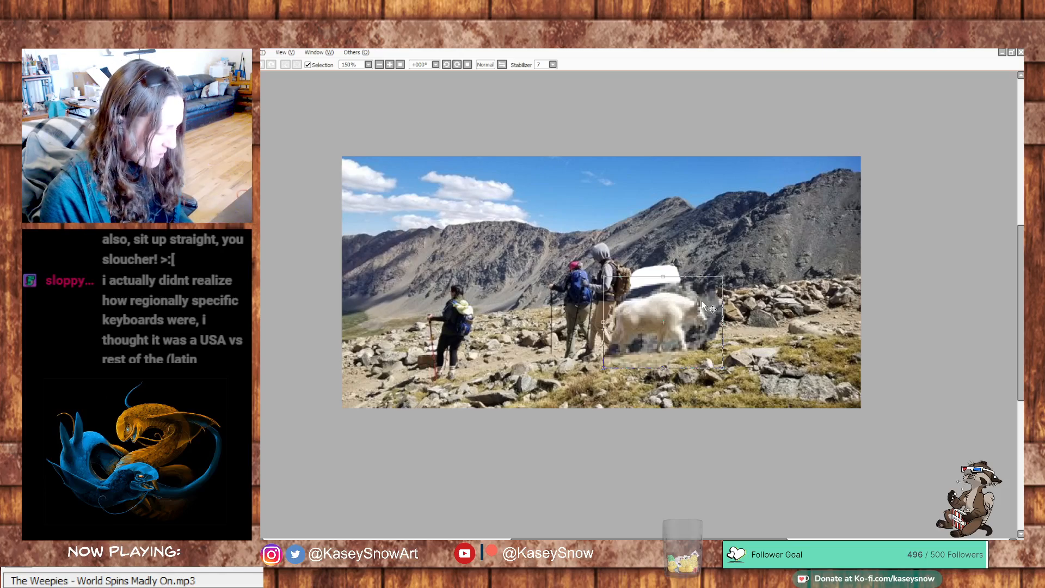
key(Escape)
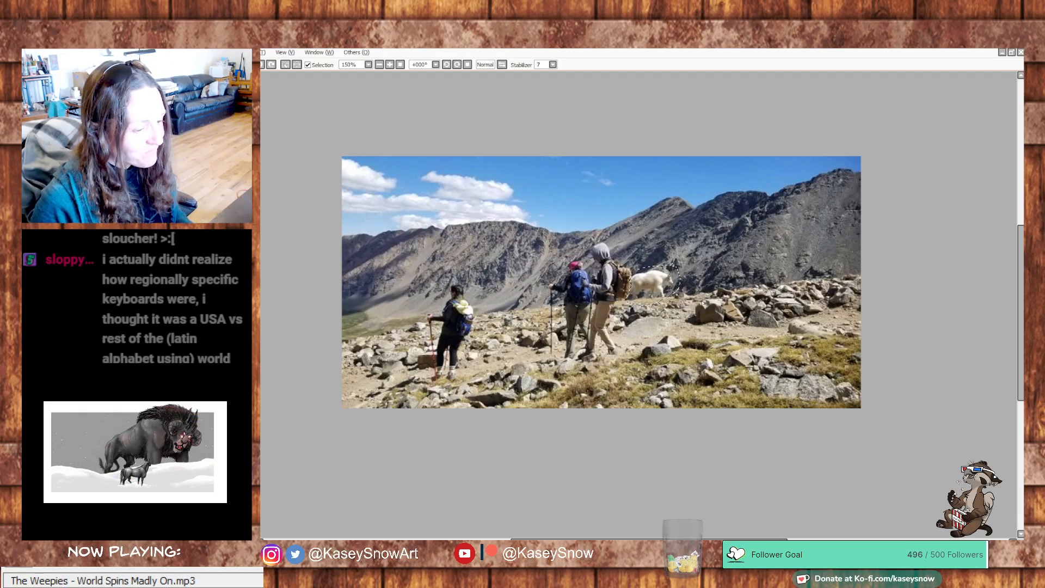
key(ctrl+d)
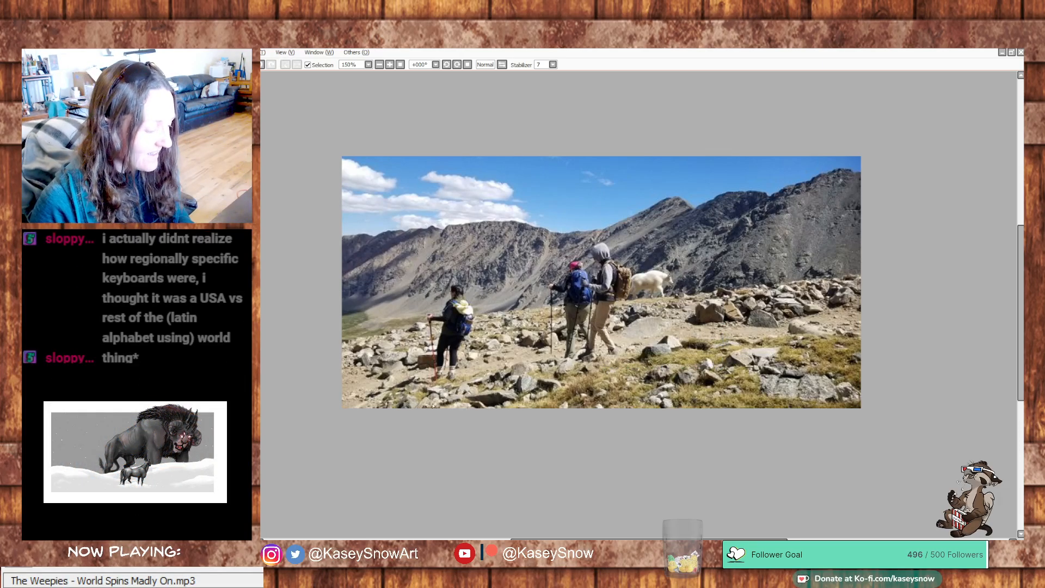
click(307, 545)
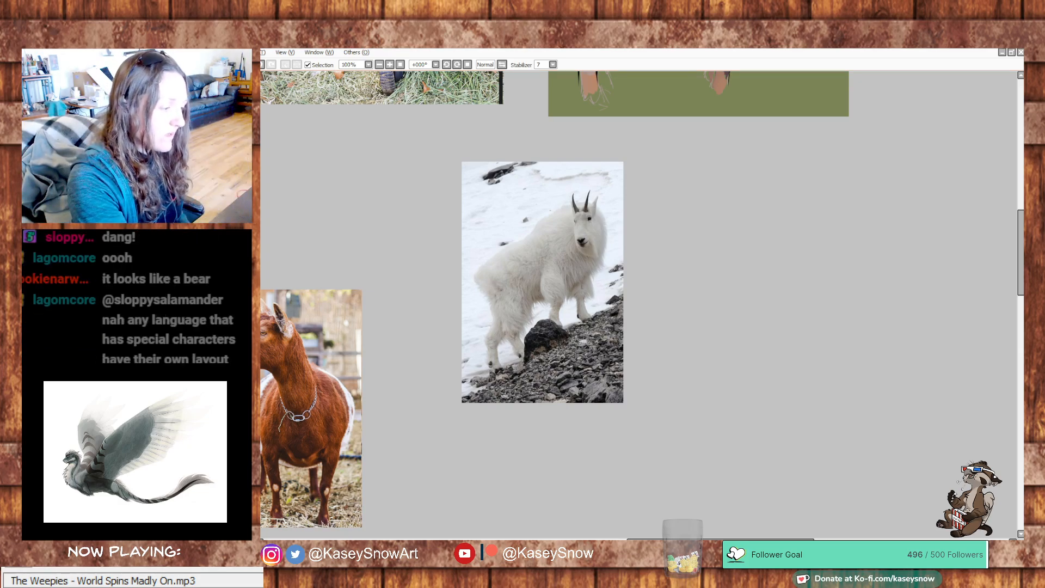
- Rough in the mountain goat's head oval and the curve of its neck and shoulder hump beside the white goat photo
drag(799, 278, 701, 299)
drag(668, 234, 676, 269)
key(ctrl+z)
mouse_move(680, 232)
mouse_down()
mouse_move(688, 258)
mouse_move(680, 234)
mouse_move(706, 233)
mouse_move(694, 220)
mouse_up()
key(ctrl+z)
mouse_move(703, 220)
mouse_down()
mouse_move(670, 215)
mouse_move(716, 275)
mouse_move(710, 220)
mouse_move(650, 220)
mouse_move(637, 240)
mouse_up()
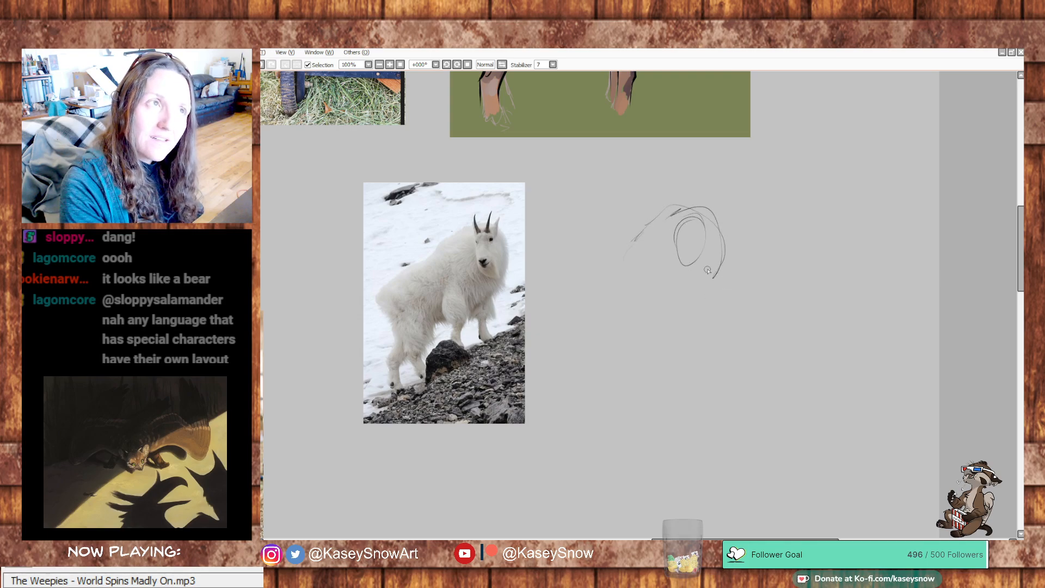
- Sketch the mountain goat's shaggy chest, back, rump and belly contours in light lines, redoing the chest stroke once
mouse_move(722, 262)
mouse_down()
mouse_move(693, 307)
mouse_move(711, 318)
mouse_up()
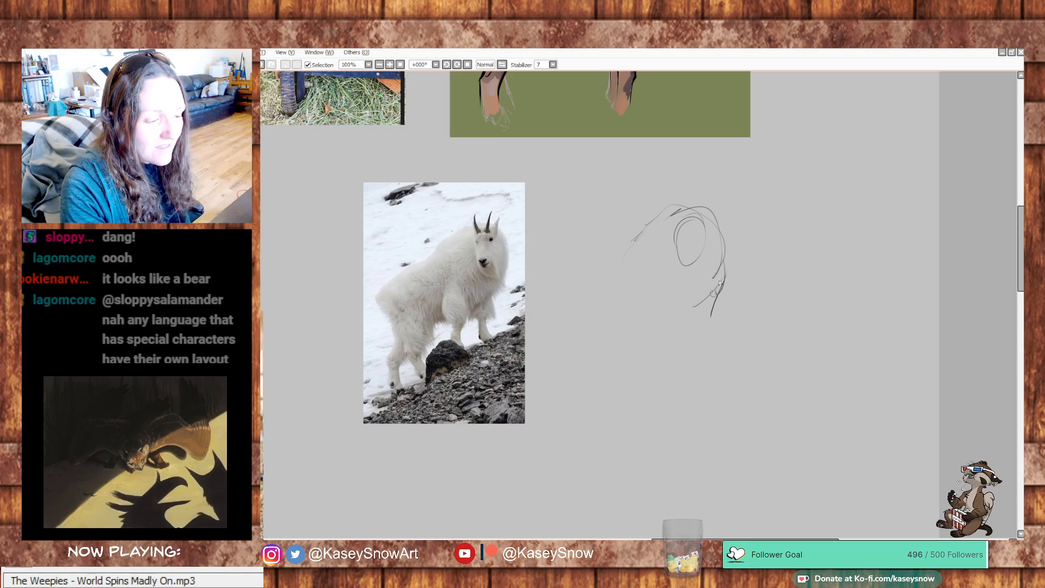
key(ctrl+z)
mouse_move(730, 265)
mouse_down()
mouse_move(733, 287)
mouse_move(687, 324)
mouse_up()
mouse_move(726, 260)
mouse_down()
mouse_move(723, 232)
mouse_move(645, 235)
mouse_move(694, 206)
mouse_up()
mouse_move(648, 232)
mouse_down()
mouse_move(577, 274)
mouse_move(564, 300)
mouse_move(570, 327)
mouse_move(593, 351)
mouse_up()
mouse_move(691, 305)
mouse_down()
mouse_move(652, 326)
mouse_move(651, 313)
mouse_move(631, 362)
mouse_move(597, 356)
mouse_move(609, 378)
mouse_move(600, 395)
mouse_move(582, 377)
mouse_move(563, 298)
mouse_move(554, 308)
mouse_move(580, 330)
mouse_up()
- Draw the mountain goat's face edge, two horns, eye and ear
mouse_move(699, 246)
mouse_down()
mouse_move(679, 255)
mouse_move(699, 259)
mouse_move(687, 215)
mouse_move(682, 225)
mouse_move(690, 190)
mouse_move(681, 227)
mouse_move(700, 217)
mouse_move(706, 195)
mouse_move(677, 233)
mouse_move(693, 270)
mouse_up()
drag(699, 233, 703, 234)
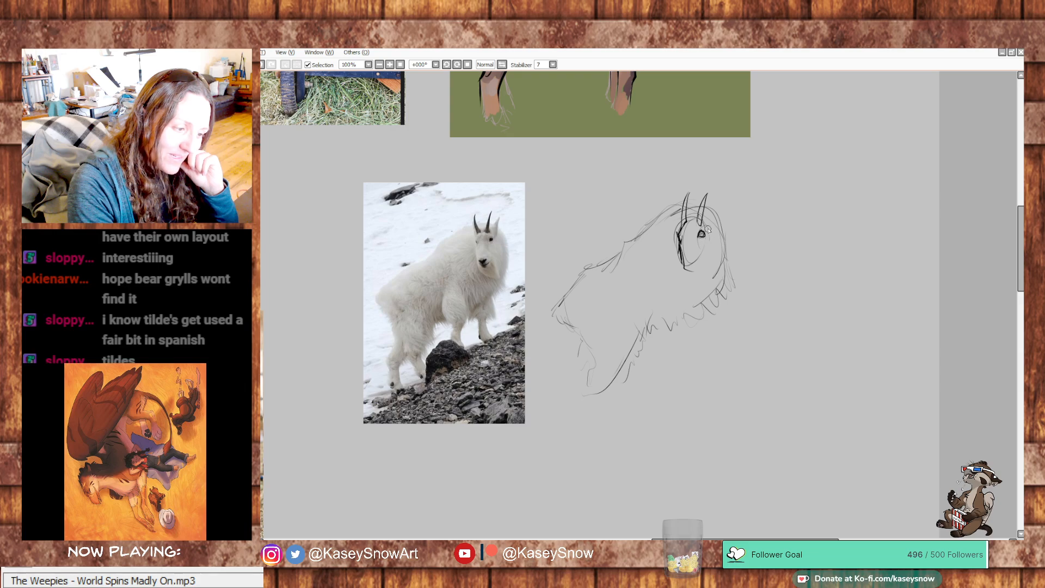
drag(707, 223, 723, 203)
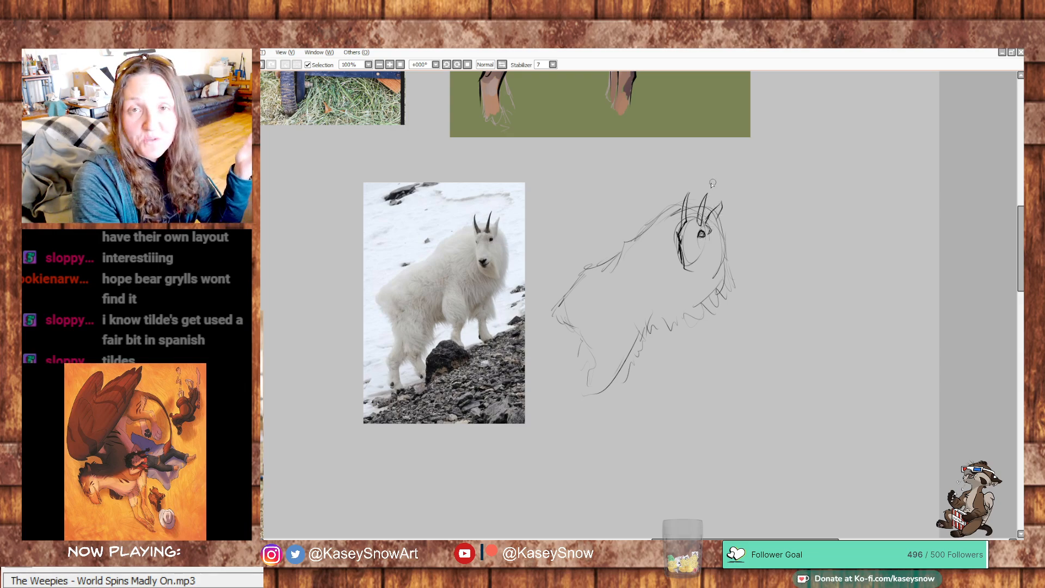
- Darken the fur on the goat's hump and neck, draw its nose, mouth and beard, and fill in the horns
mouse_move(679, 225)
mouse_down()
mouse_move(677, 204)
mouse_move(696, 204)
mouse_move(620, 244)
mouse_up()
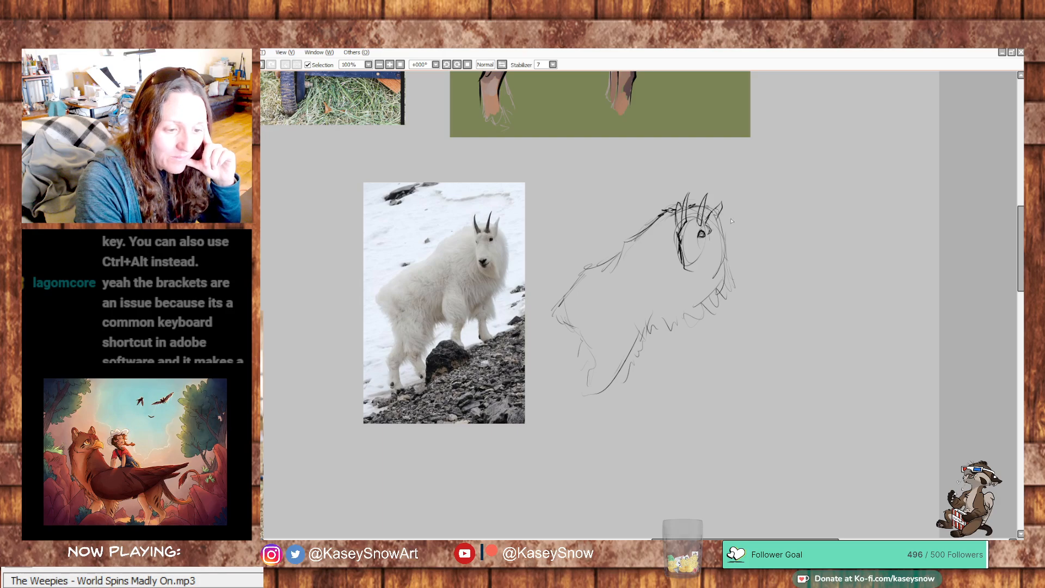
drag(720, 221, 736, 295)
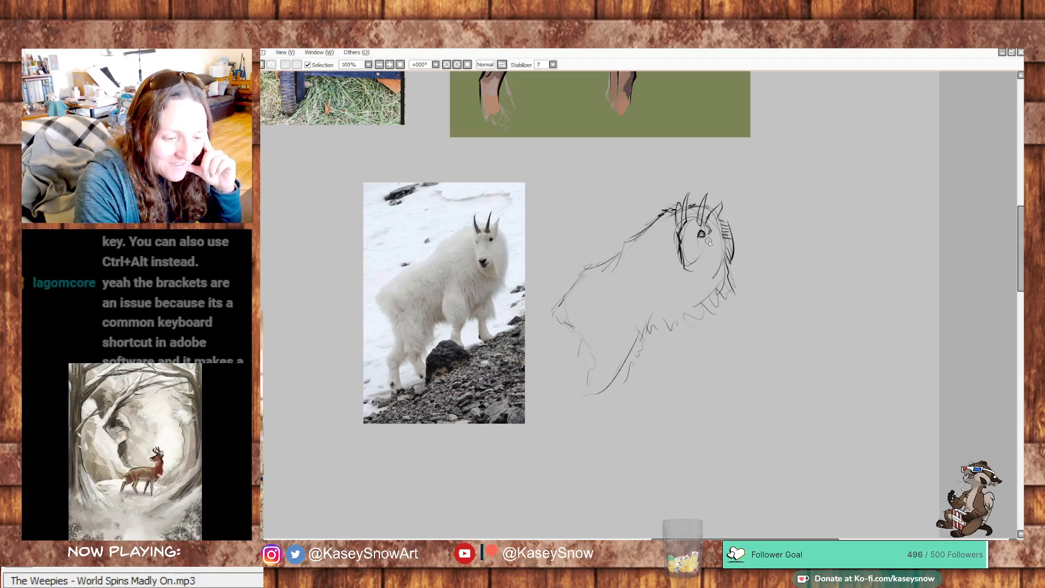
mouse_move(709, 257)
mouse_down()
mouse_move(680, 249)
mouse_move(686, 279)
mouse_move(710, 293)
mouse_move(709, 261)
mouse_up()
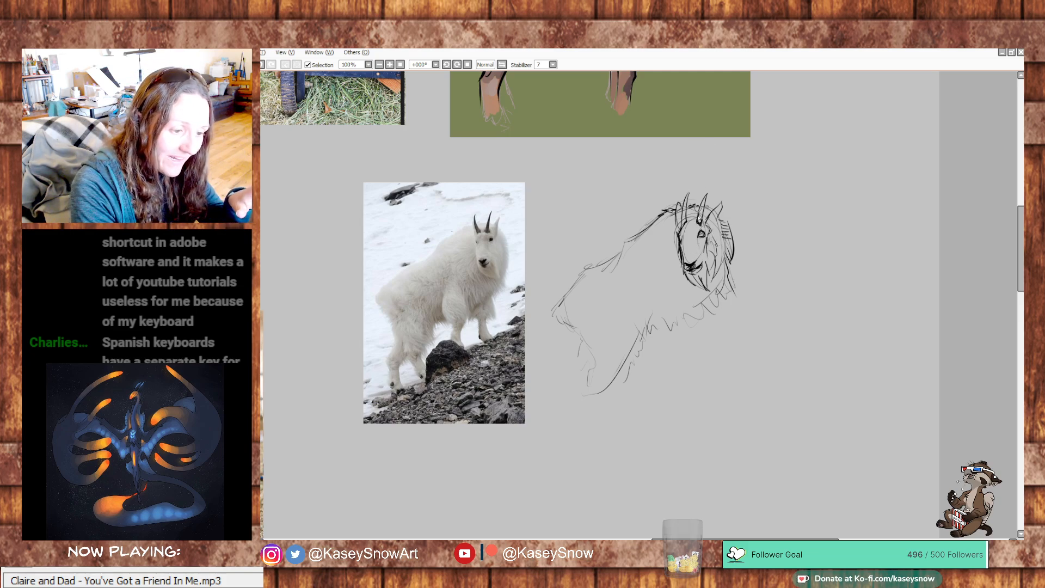
drag(700, 225, 709, 195)
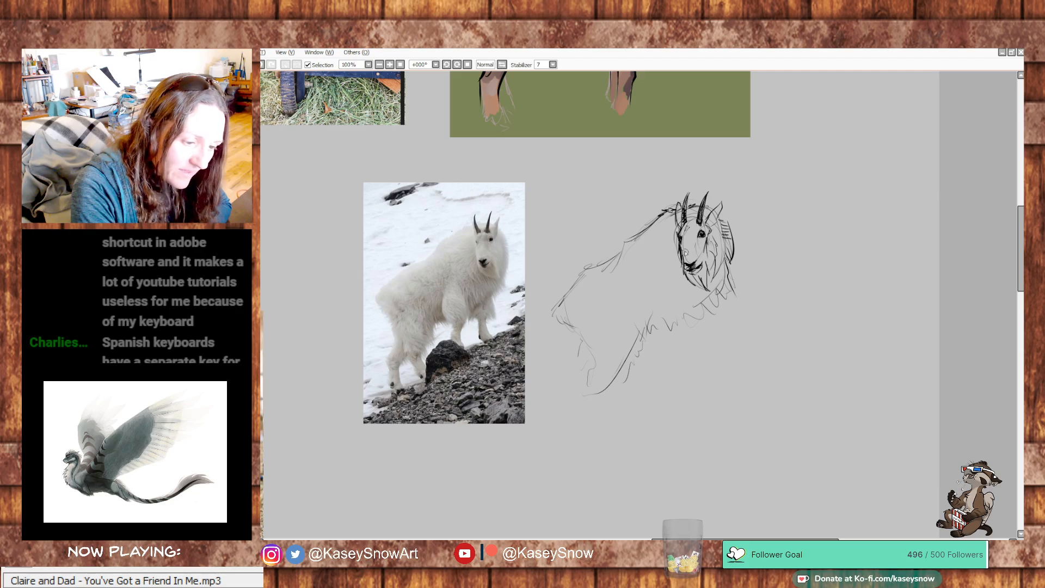
- Draw the goat's shoulder, both front legs with hooves, and the shaggy fur under its chest and belly
mouse_move(670, 224)
mouse_down()
mouse_move(660, 256)
mouse_move(674, 253)
mouse_move(690, 299)
mouse_move(665, 300)
mouse_move(648, 285)
mouse_up()
mouse_move(645, 246)
mouse_down()
mouse_move(636, 259)
mouse_move(646, 328)
mouse_move(656, 347)
mouse_move(683, 344)
mouse_move(686, 331)
mouse_move(679, 338)
mouse_move(666, 319)
mouse_move(677, 360)
mouse_move(666, 384)
mouse_move(679, 378)
mouse_move(680, 395)
mouse_up()
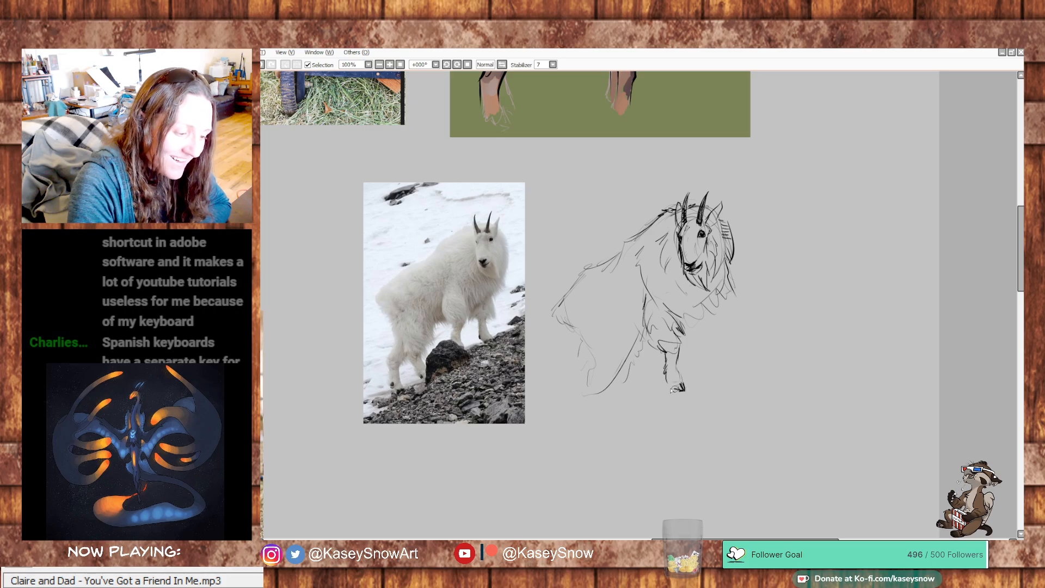
mouse_move(687, 324)
mouse_down()
mouse_move(721, 301)
mouse_move(727, 328)
mouse_move(702, 335)
mouse_move(723, 318)
mouse_move(724, 292)
mouse_up()
mouse_move(706, 334)
mouse_down()
mouse_move(718, 357)
mouse_move(710, 368)
mouse_up()
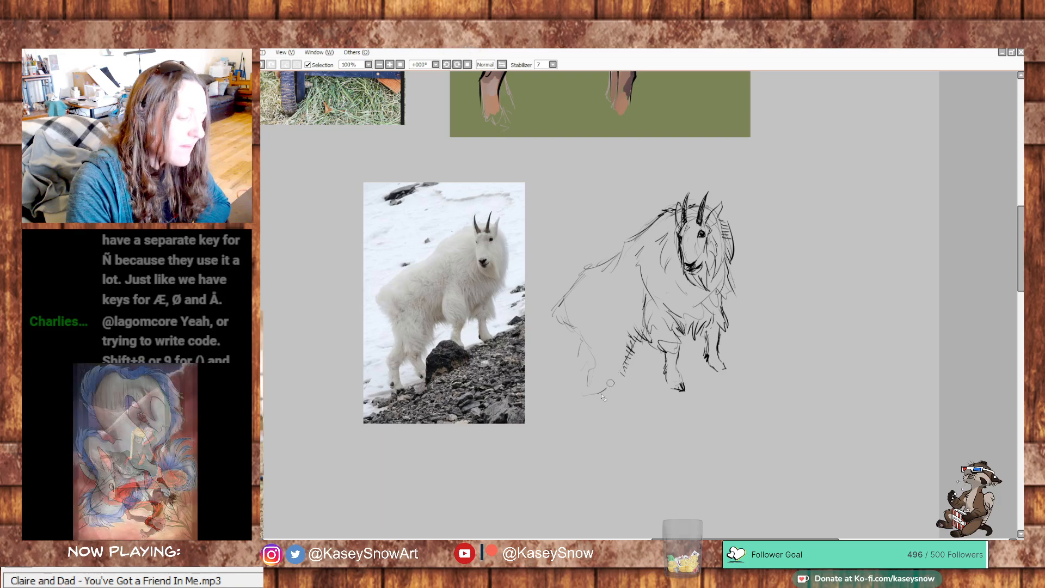
- Darken the fur on the goat's rump and thigh, and reinforce its hump and back line with bold strokes
mouse_move(569, 314)
mouse_down()
mouse_move(596, 377)
mouse_move(607, 382)
mouse_move(617, 369)
mouse_move(591, 390)
mouse_move(607, 401)
mouse_move(612, 391)
mouse_up()
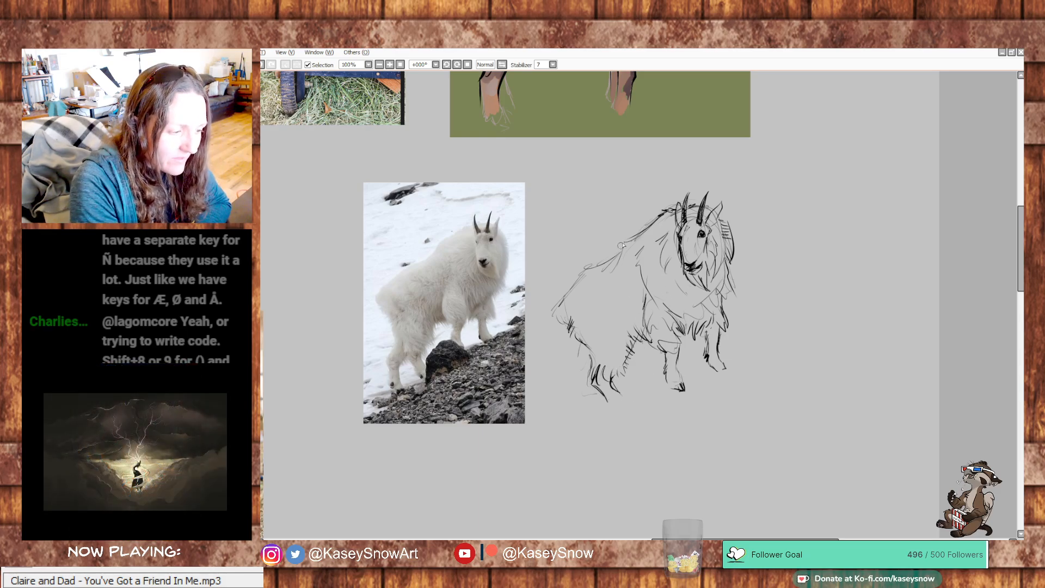
drag(657, 217, 642, 228)
mouse_move(650, 220)
mouse_down()
mouse_move(558, 307)
mouse_move(631, 239)
mouse_up()
drag(583, 269, 616, 252)
drag(616, 252, 585, 271)
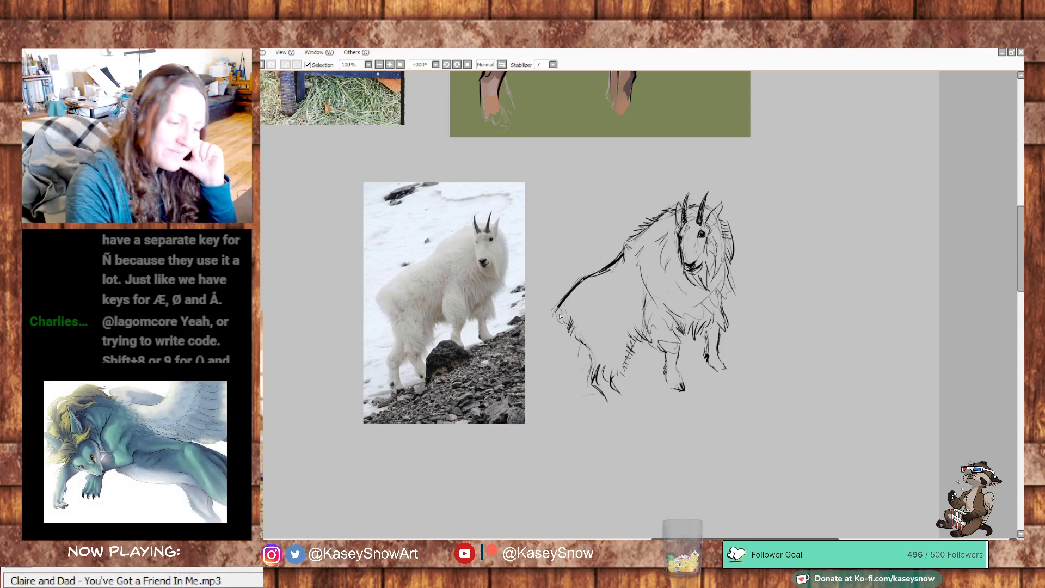
- Draw the goat's hind legs with hooves and the sloping rocky ground line beneath its feet
mouse_move(580, 333)
mouse_down()
mouse_move(578, 415)
mouse_move(591, 393)
mouse_move(573, 408)
mouse_move(578, 430)
mouse_move(591, 427)
mouse_up()
mouse_move(620, 390)
mouse_down()
mouse_move(620, 423)
mouse_move(637, 394)
mouse_move(668, 385)
mouse_move(689, 403)
mouse_move(689, 384)
mouse_move(752, 360)
mouse_move(714, 375)
mouse_up()
mouse_move(636, 407)
mouse_down()
mouse_move(563, 442)
mouse_move(541, 464)
mouse_up()
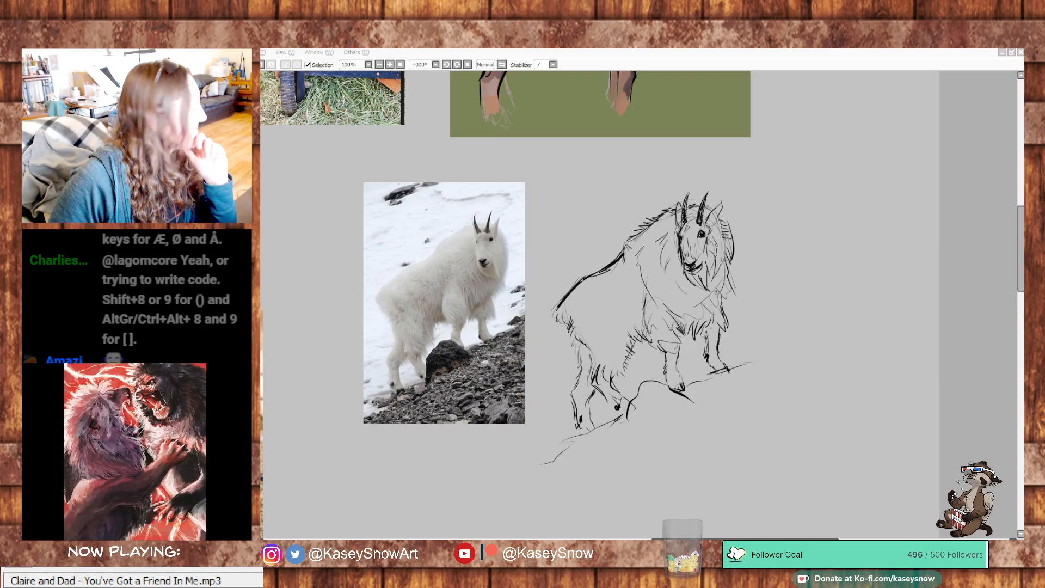
- Add short fur marks on the goat's flank and draw a speech bubble with a heart beside its head
mouse_move(598, 300)
mouse_down()
mouse_move(617, 324)
mouse_move(600, 307)
mouse_up()
key(ctrl+z)
key(ctrl+z)
key(ctrl+z)
drag(836, 269, 841, 303)
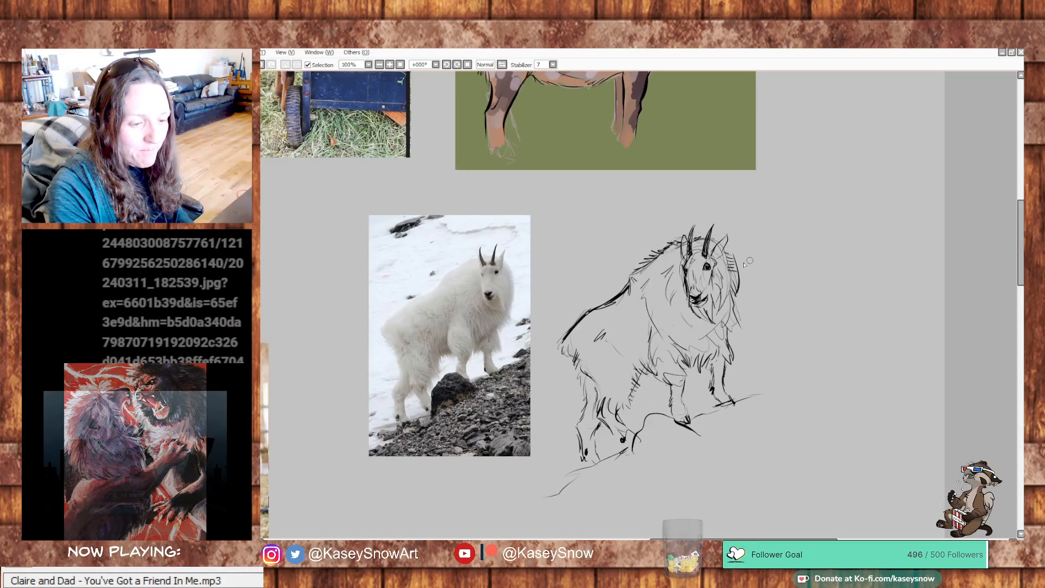
mouse_move(757, 253)
mouse_down()
mouse_move(760, 228)
mouse_move(756, 251)
mouse_up()
drag(826, 322, 841, 390)
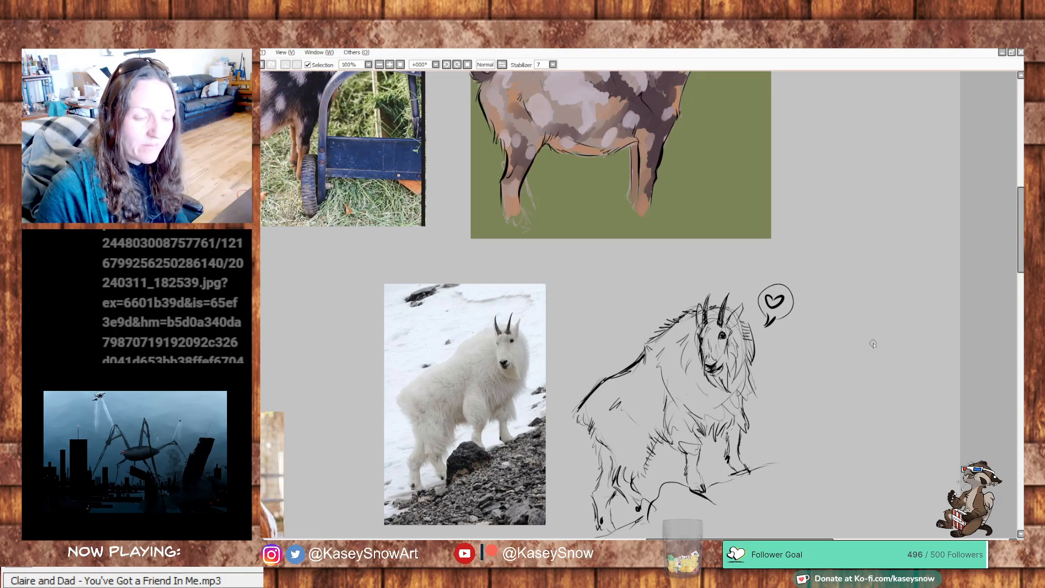
mouse_move(865, 307)
mouse_down()
mouse_move(877, 413)
mouse_move(889, 331)
mouse_move(908, 354)
mouse_move(831, 355)
mouse_up()
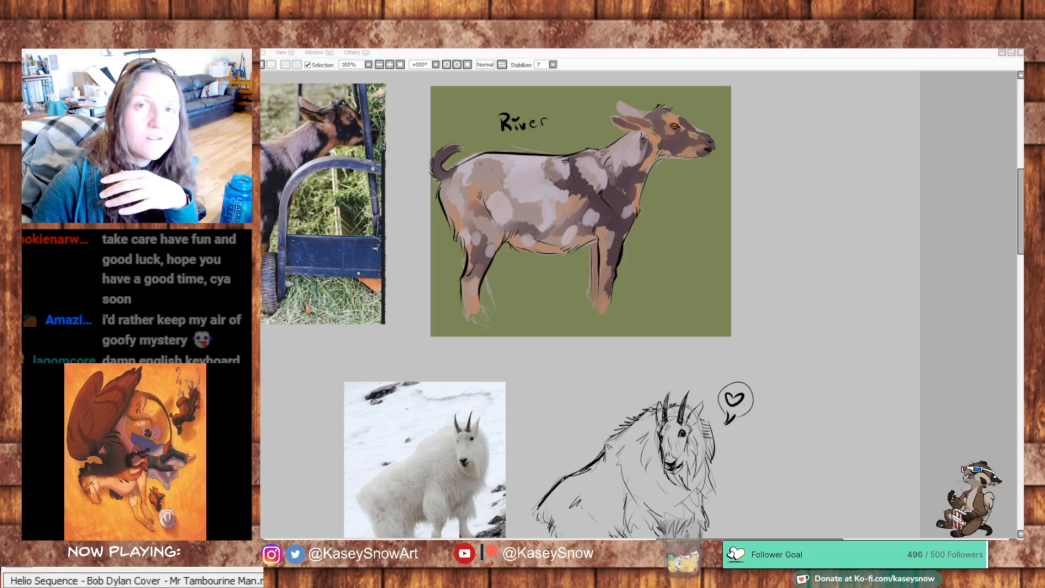
- View the 06v2.jpg illustration of the resting goat with two kids, and look over the finished goat studies on the canvas
drag(131, 201, 684, 91)
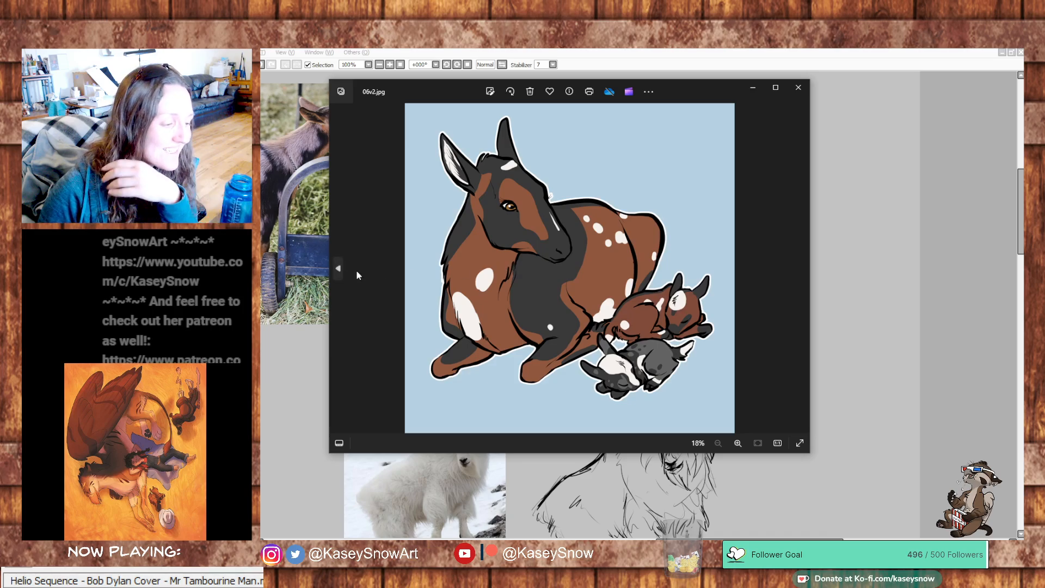
click(789, 63)
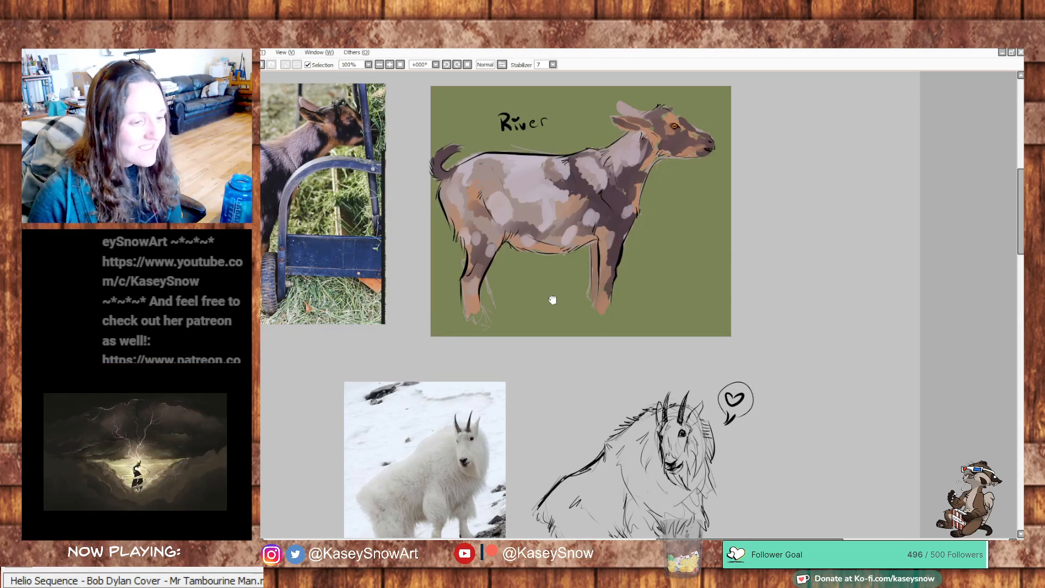
drag(551, 299, 945, 298)
mouse_move(767, 355)
mouse_down()
mouse_move(849, 269)
mouse_move(989, 48)
mouse_up()
mouse_move(330, 312)
mouse_down()
mouse_move(463, 308)
mouse_move(691, 369)
mouse_move(341, 430)
mouse_up()
drag(721, 320, 346, 404)
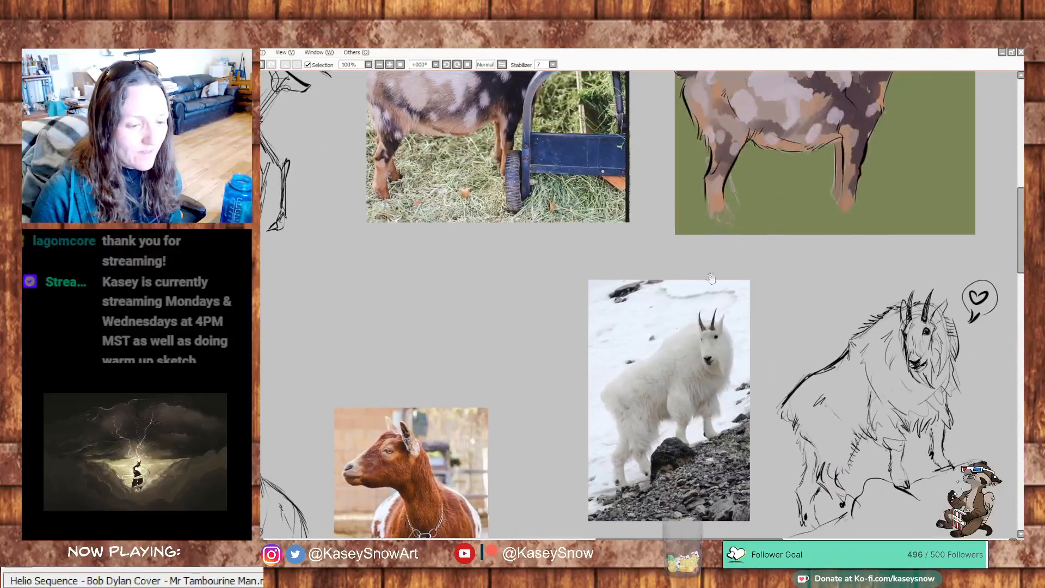
drag(750, 265, 537, 386)
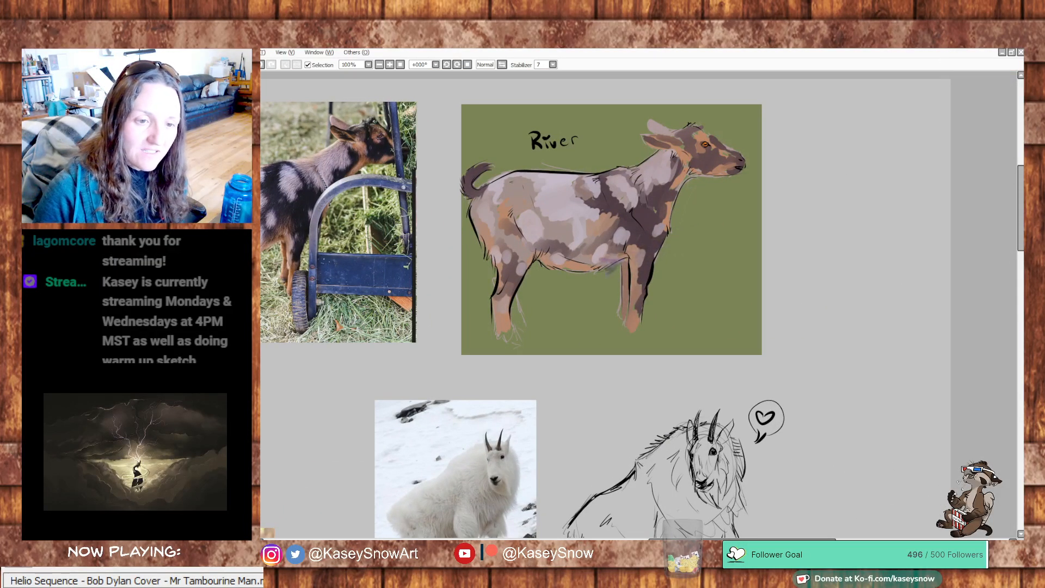
drag(687, 402, 654, 370)
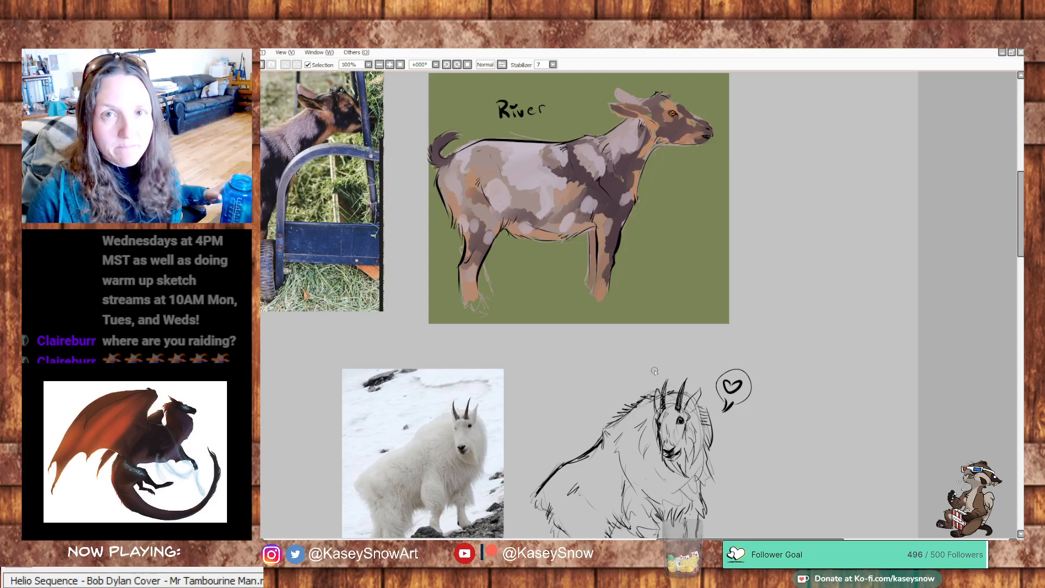